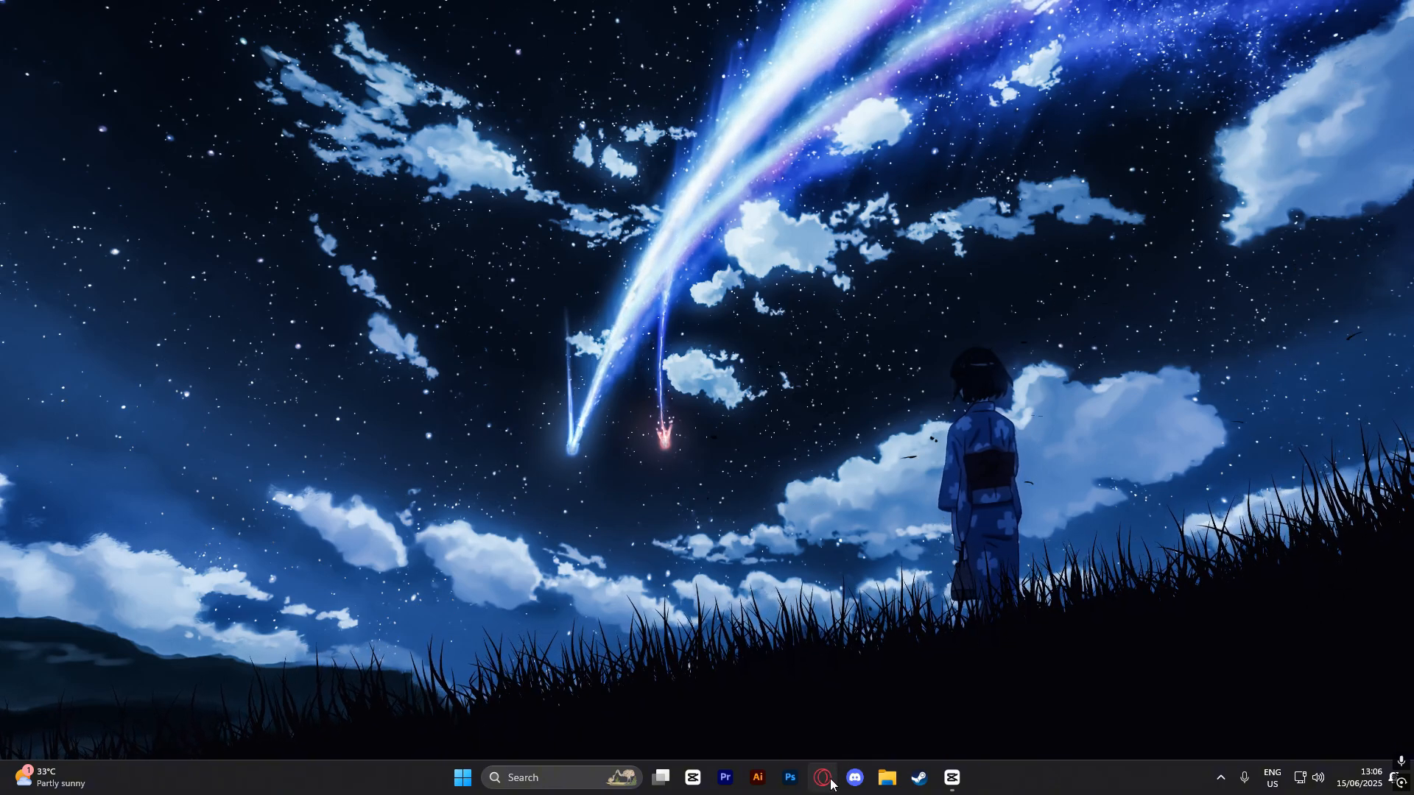
Search Google for flowframes in the Opera browser and open the itch.io page for Flowframes - Fast Video Interpolation for any GPU.
left_click(822, 778)
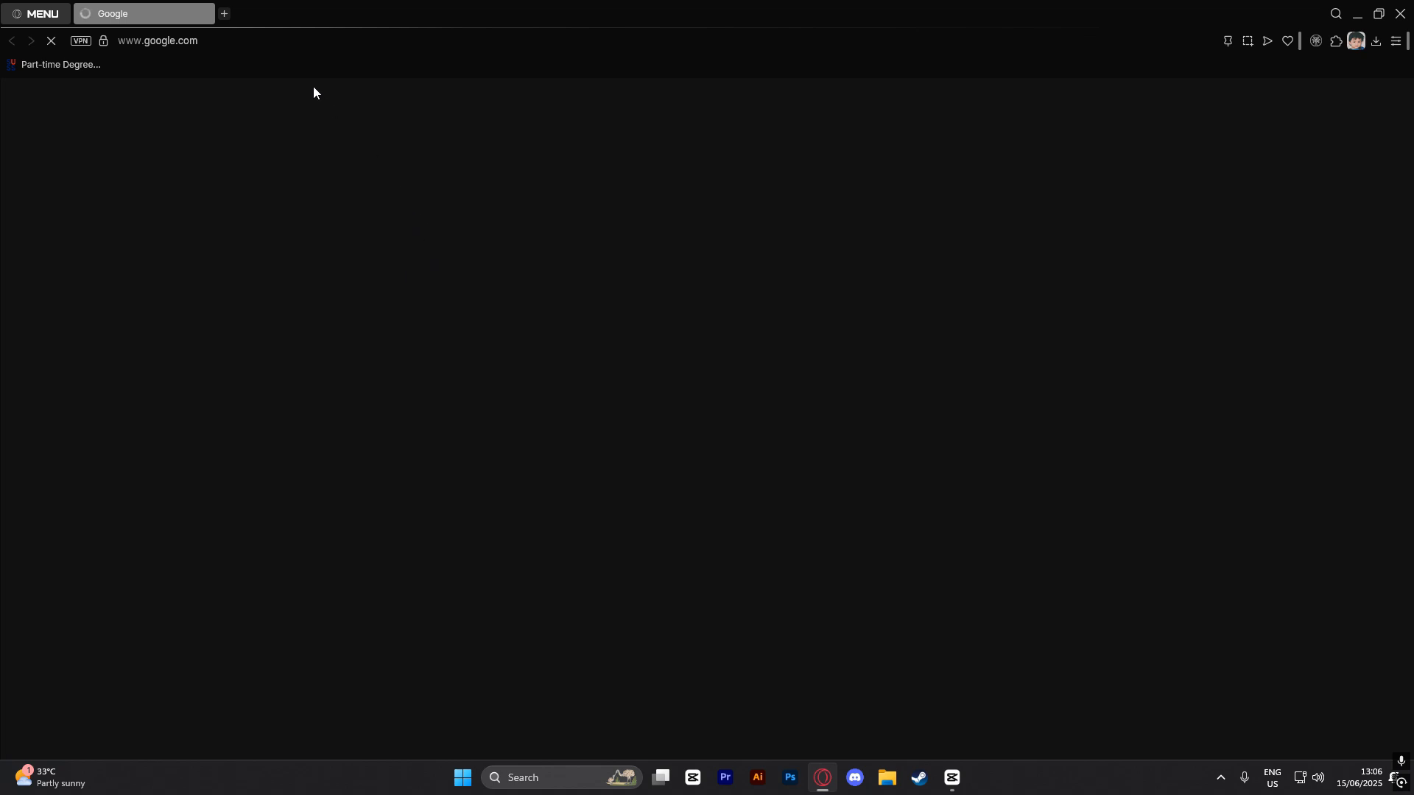
type("fl")
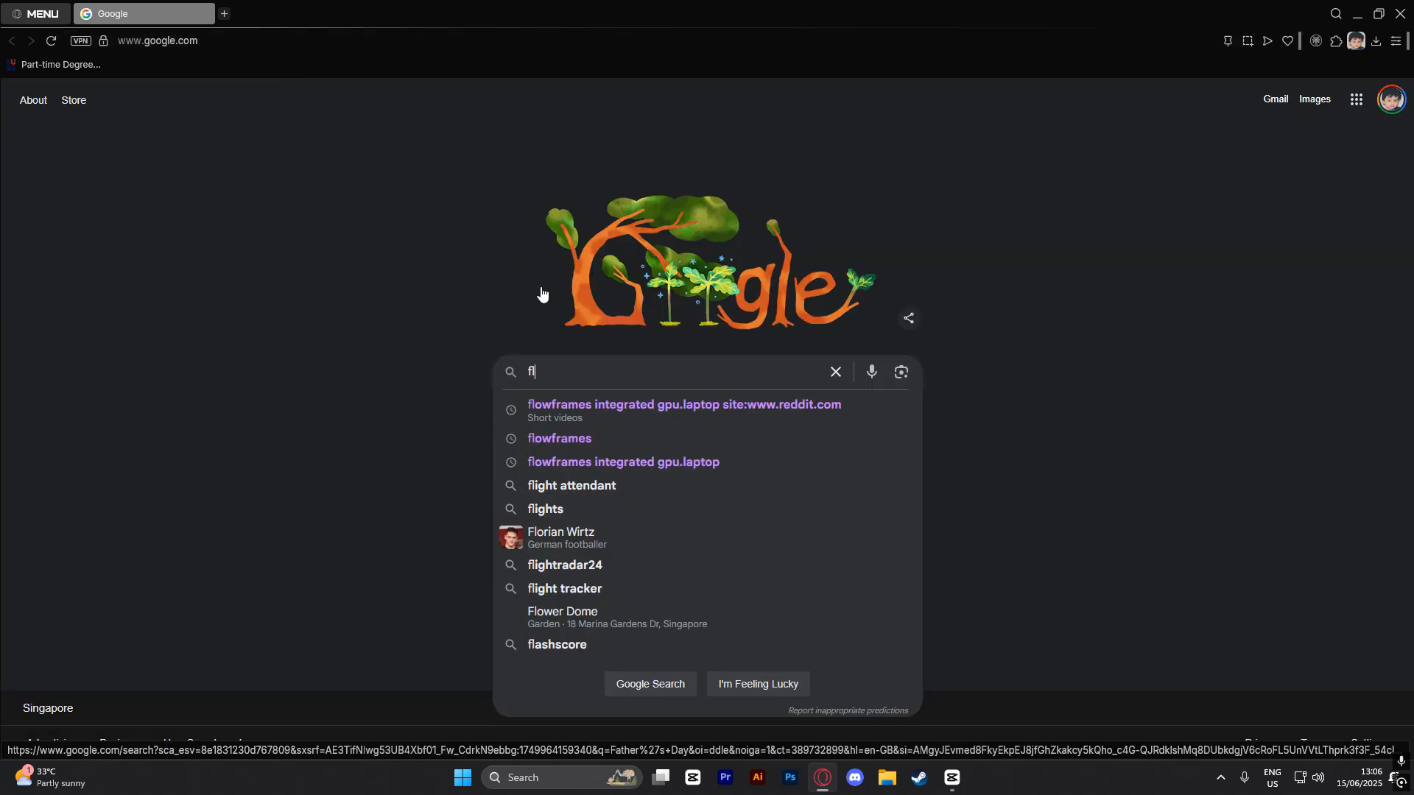
type("owframes")
key("Return")
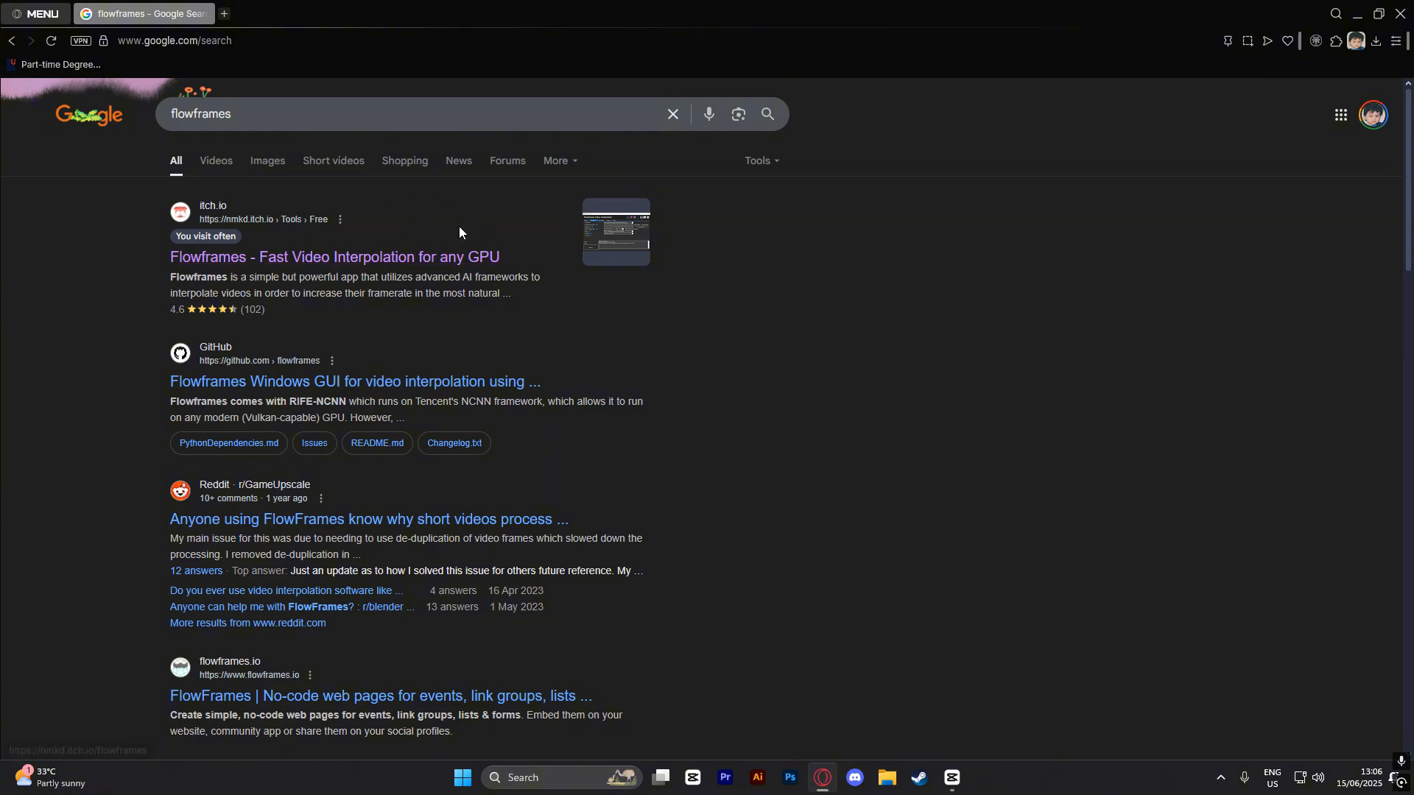
left_click(448, 254)
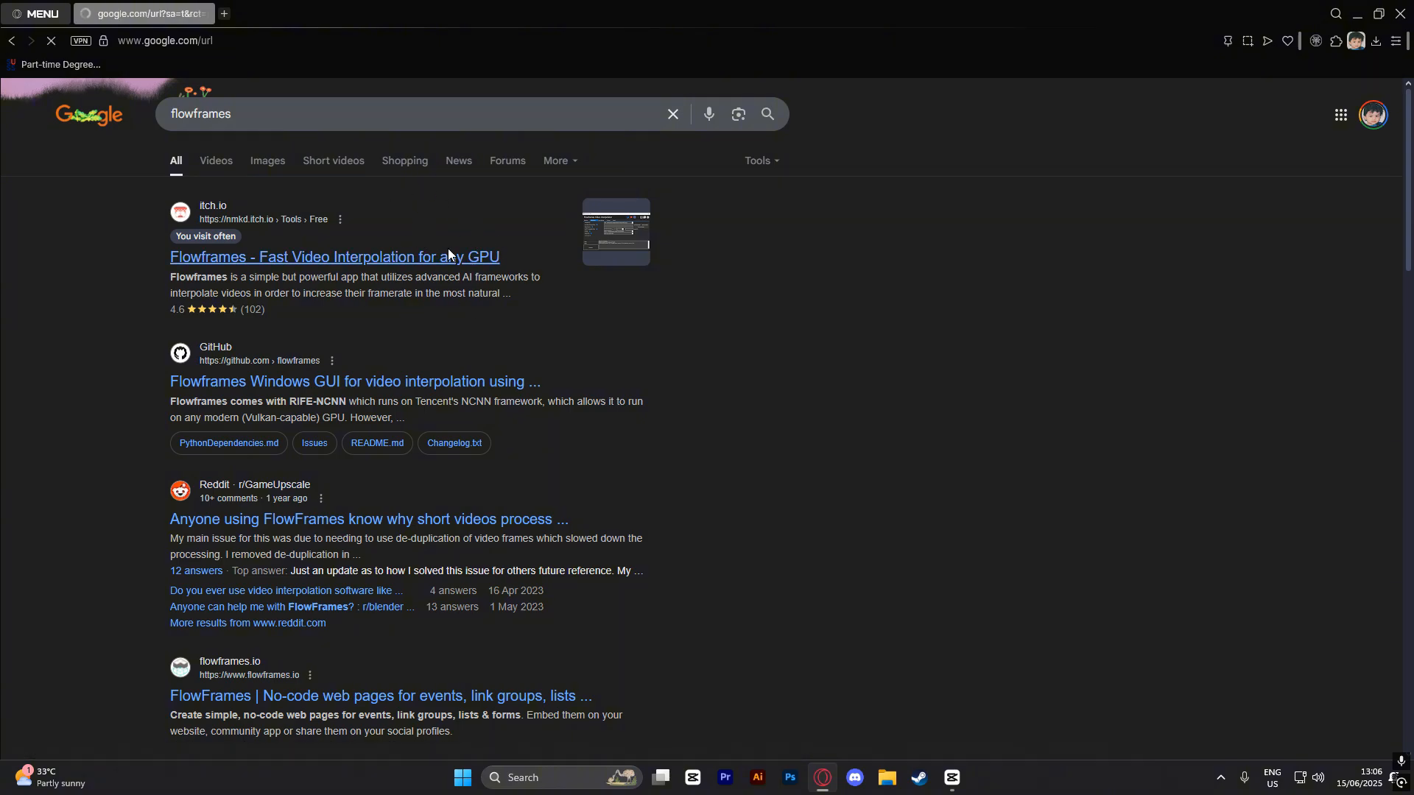
Review the Flowframes page's feature list, highlighting the line about AMD GPU support via NCNN/Vulkan.
scroll(935, 582, "up", 3)
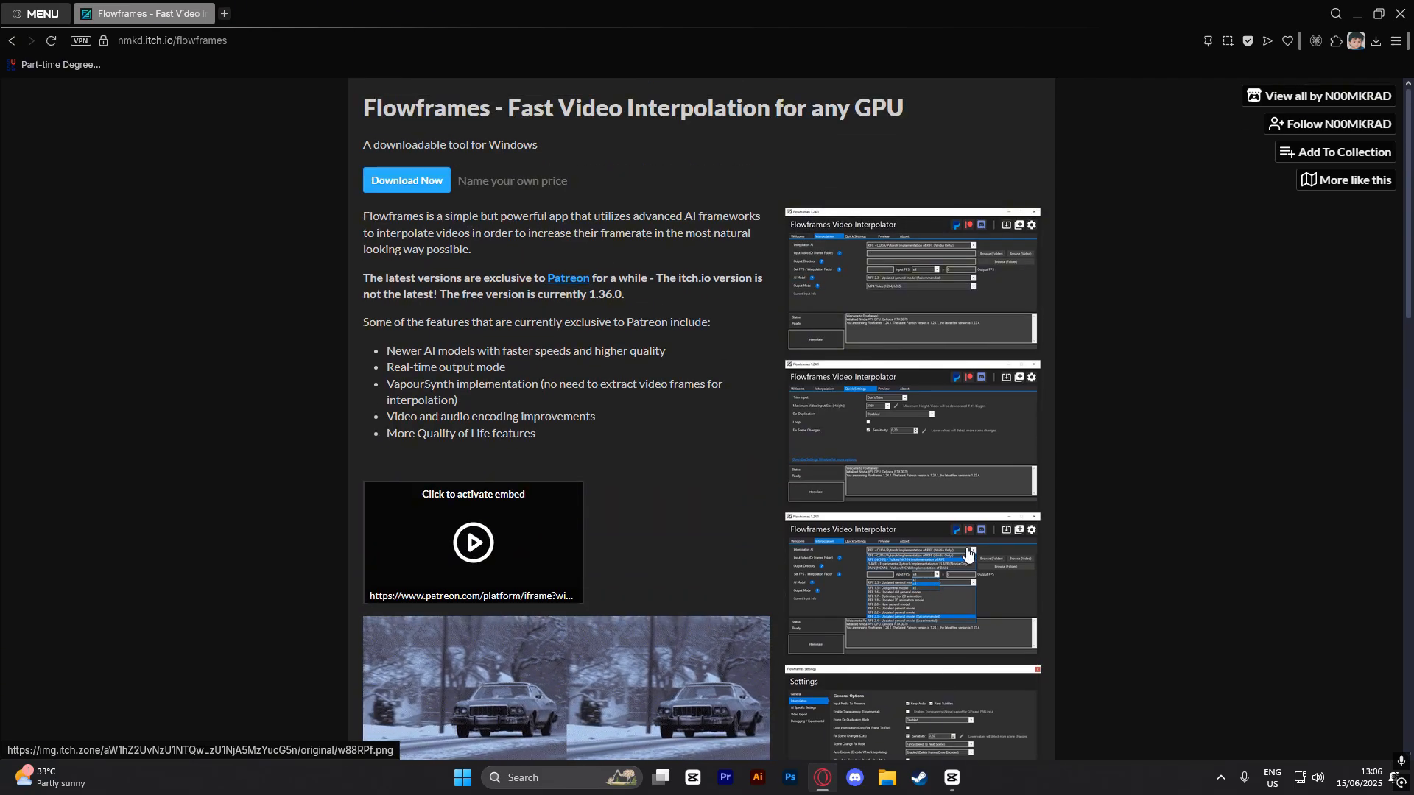
scroll(927, 581, "down", 7)
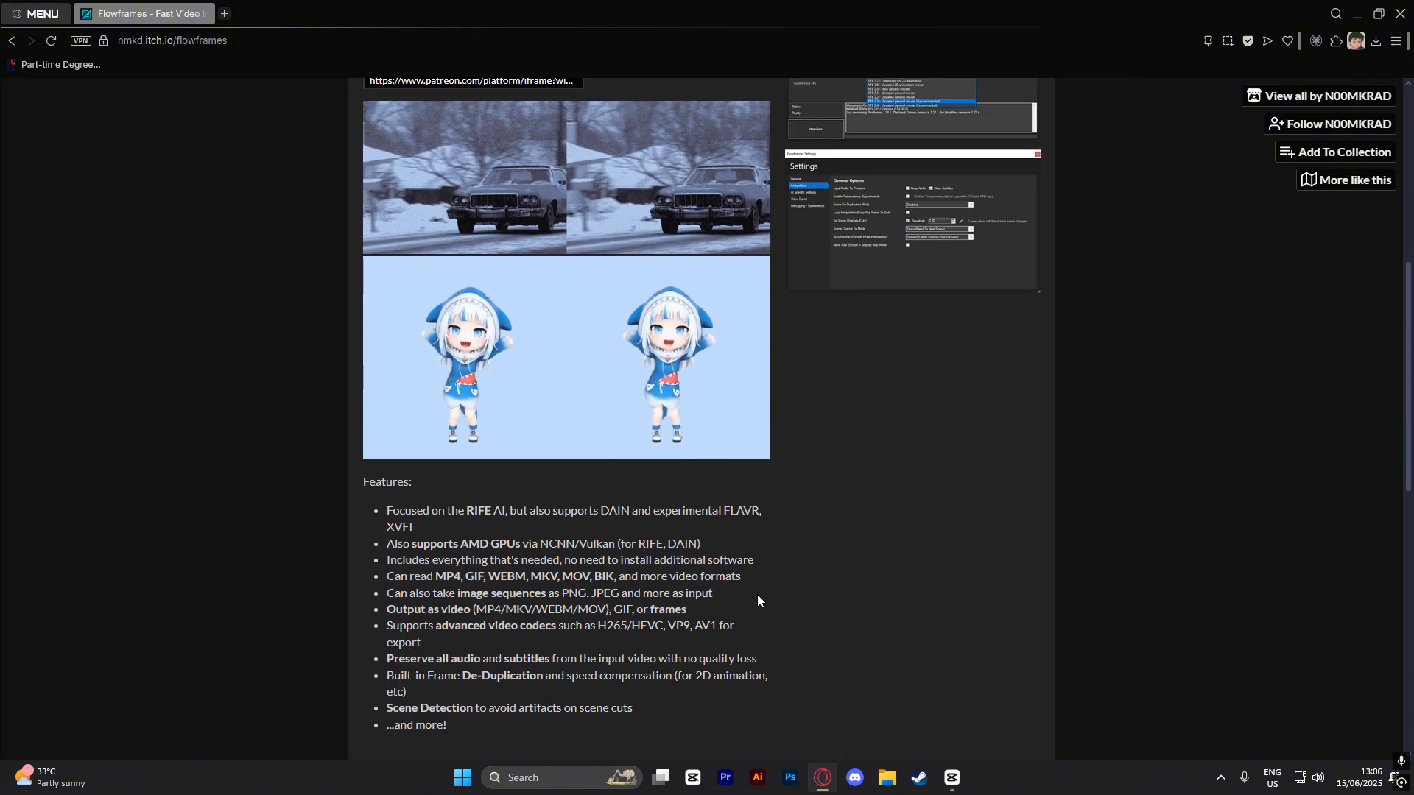
scroll(474, 514, "down", 1)
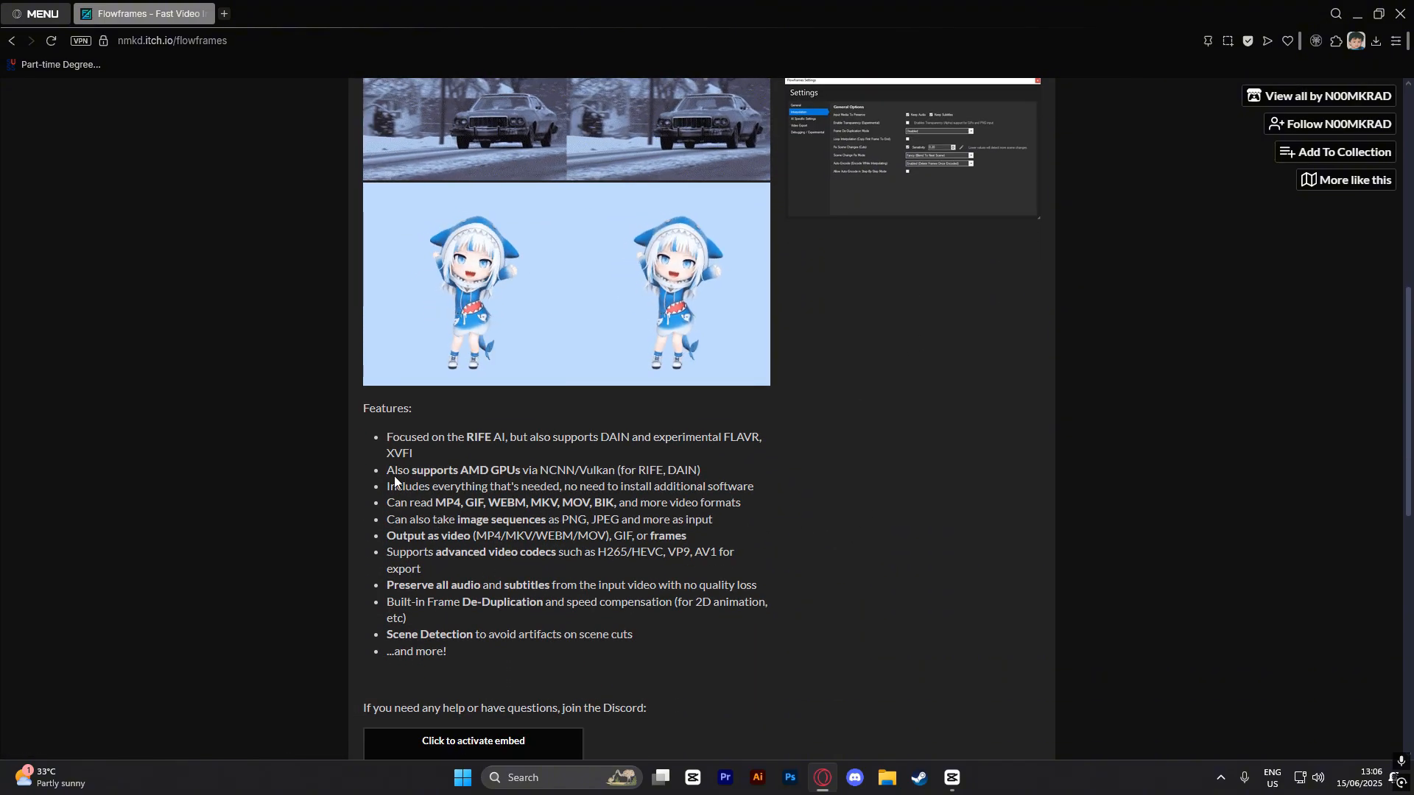
left_click_drag(384, 471, 615, 472)
left_click(543, 471)
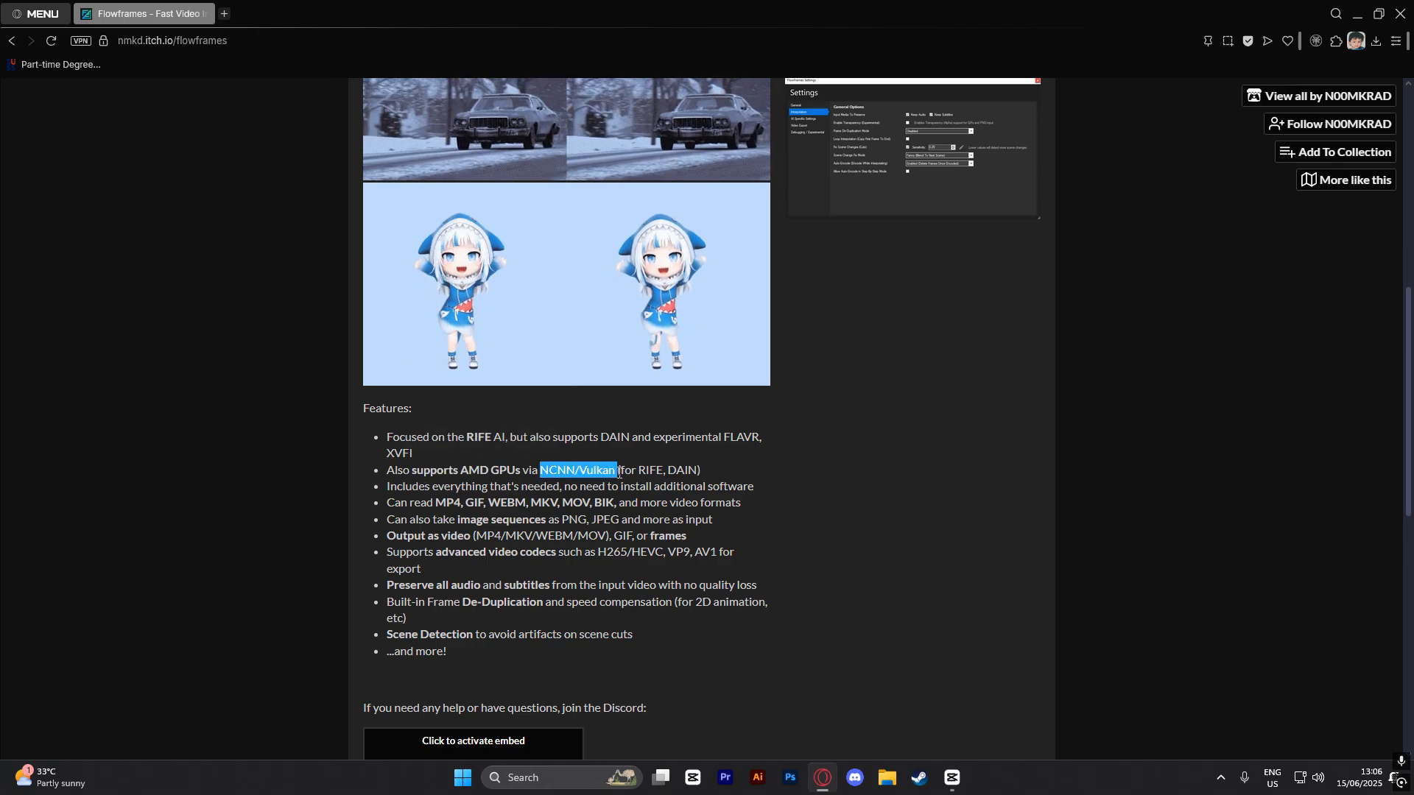
left_click(736, 479)
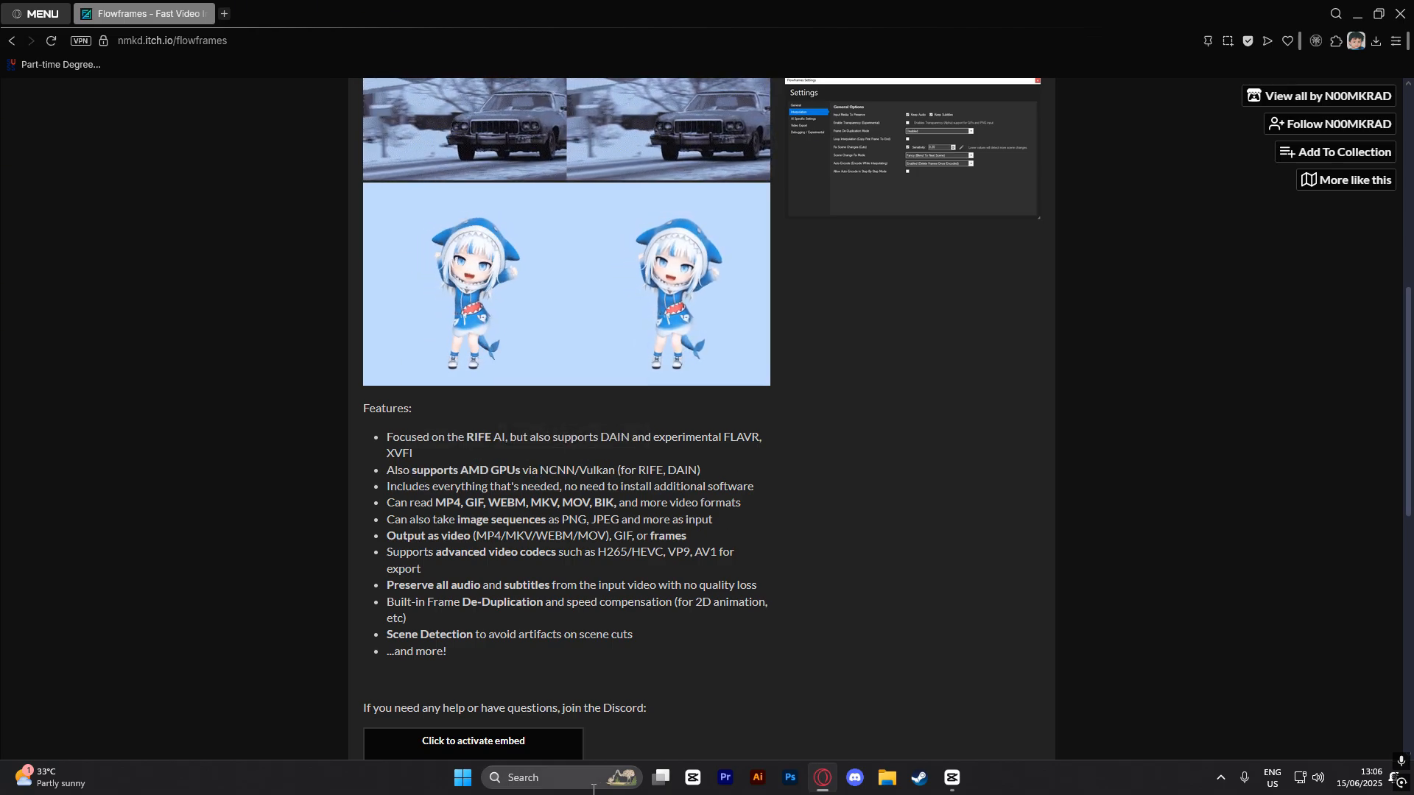
Launch the installed Flowframes app and reposition its window over the web page.
left_click(513, 780)
type("flowframes")
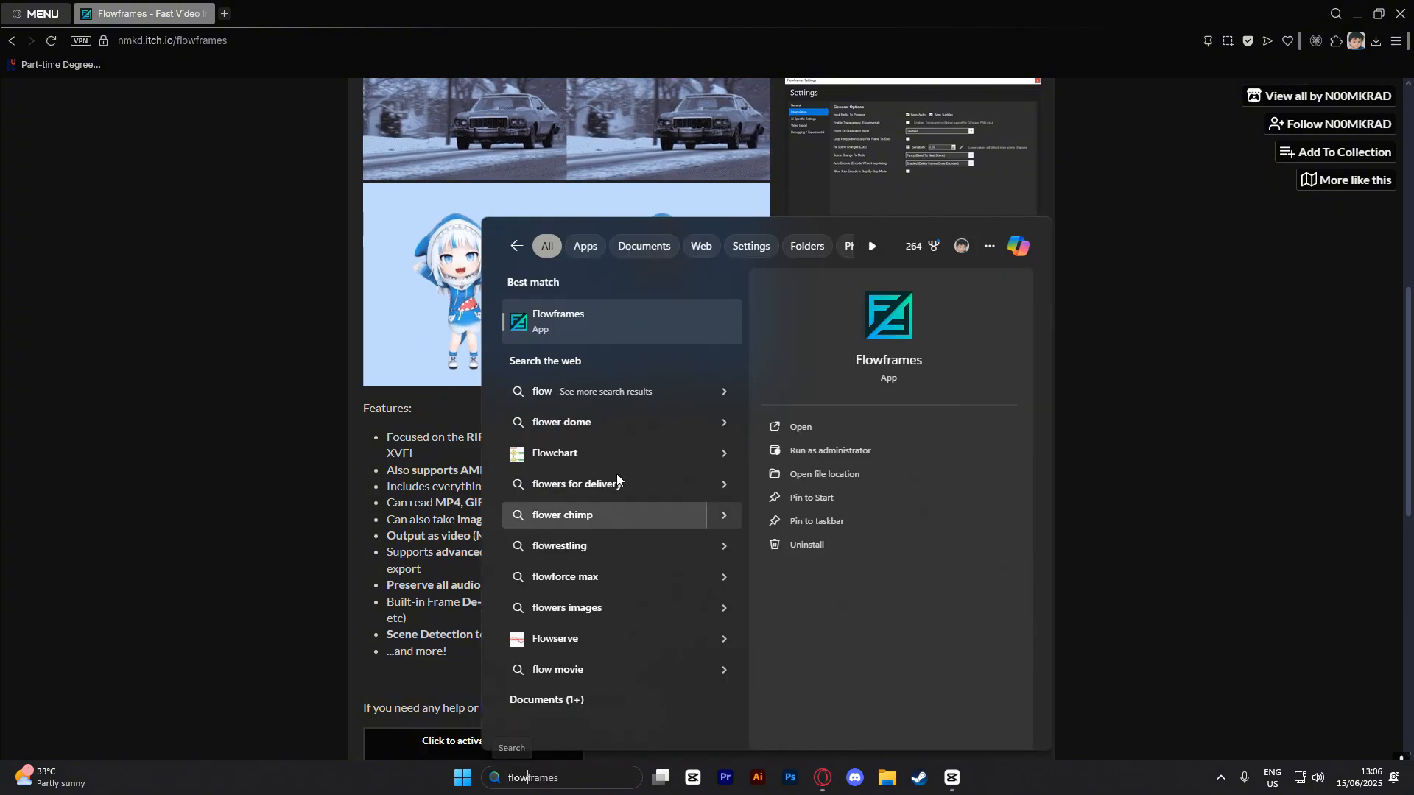
left_click(665, 329)
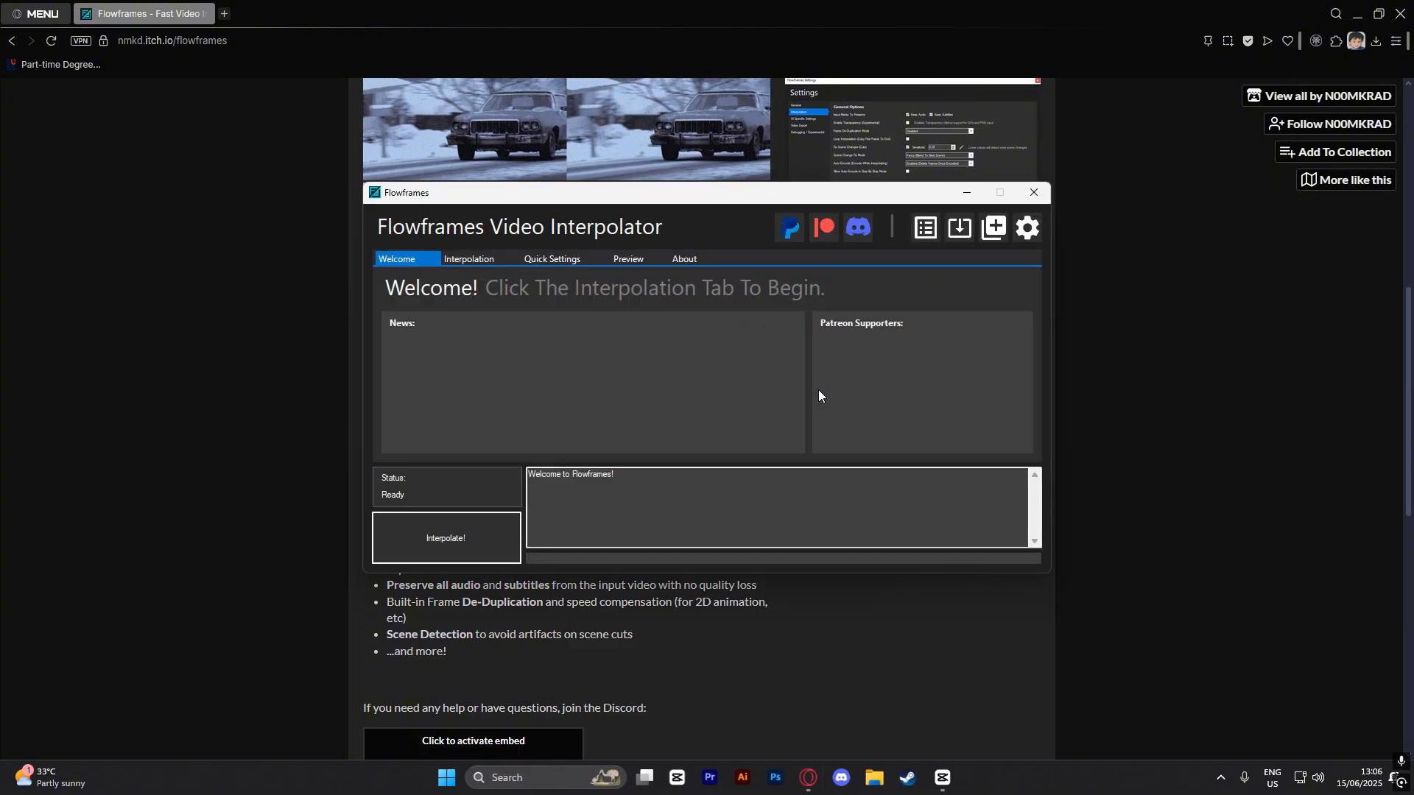
left_click_drag(722, 236, 730, 216)
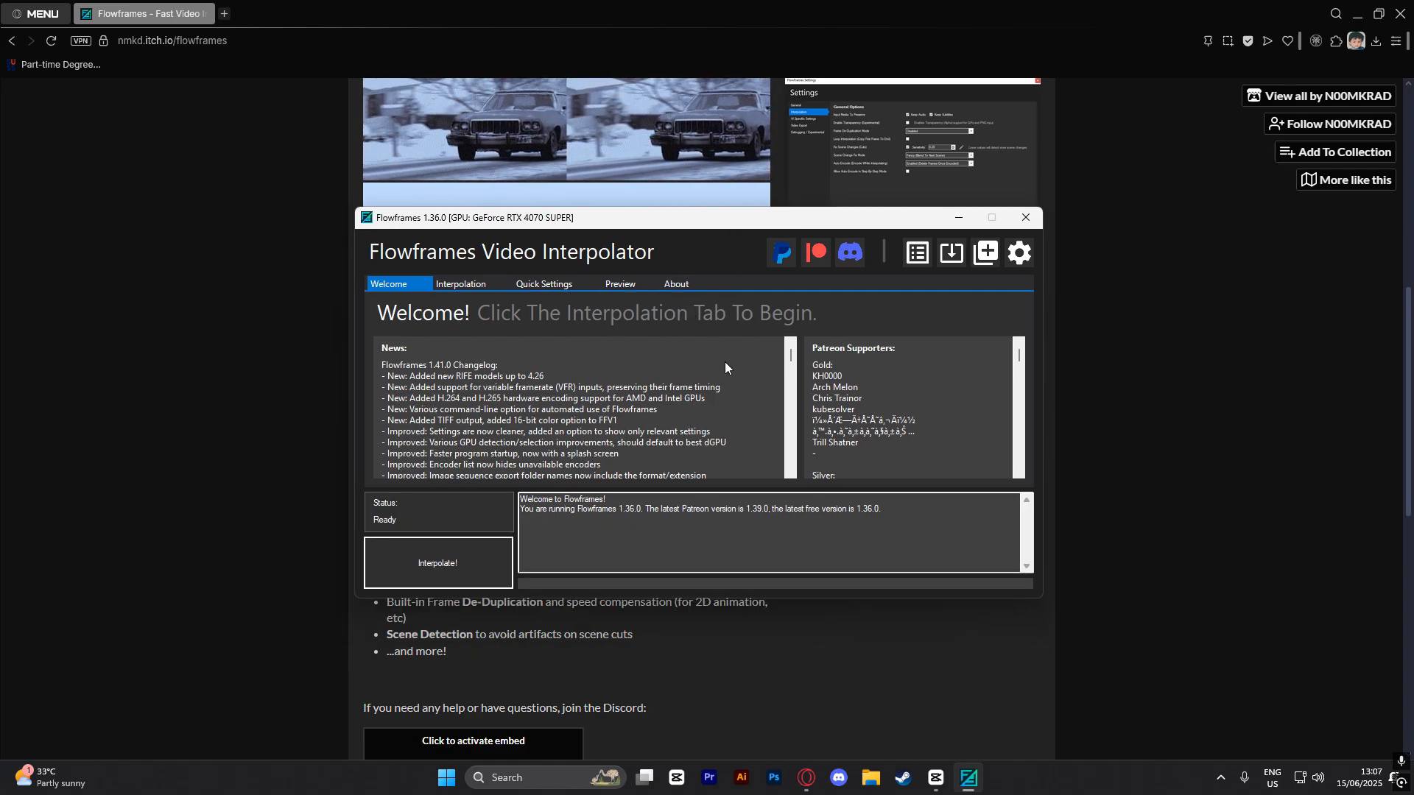
mouse_move(727, 218)
left_mouse_down()
mouse_move(1091, 508)
mouse_move(1029, 329)
mouse_move(817, 242)
mouse_move(704, 225)
left_mouse_up()
left_click_drag(591, 234, 620, 253)
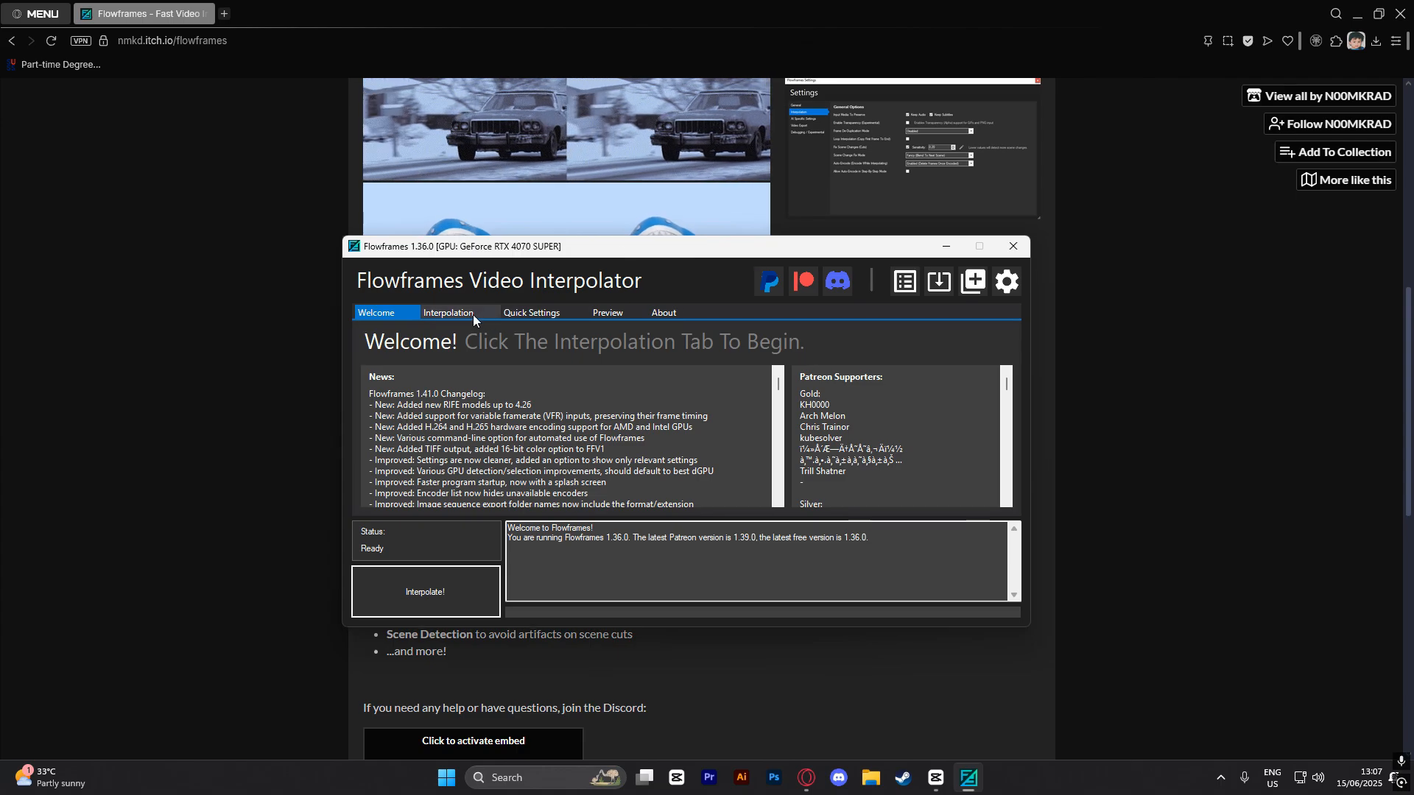
Set the interpolation AI to RIFE (NCNN) - Vulkan/NCNN Implementation of RIFE.
left_click(470, 315)
left_click_drag(692, 280, 626, 259)
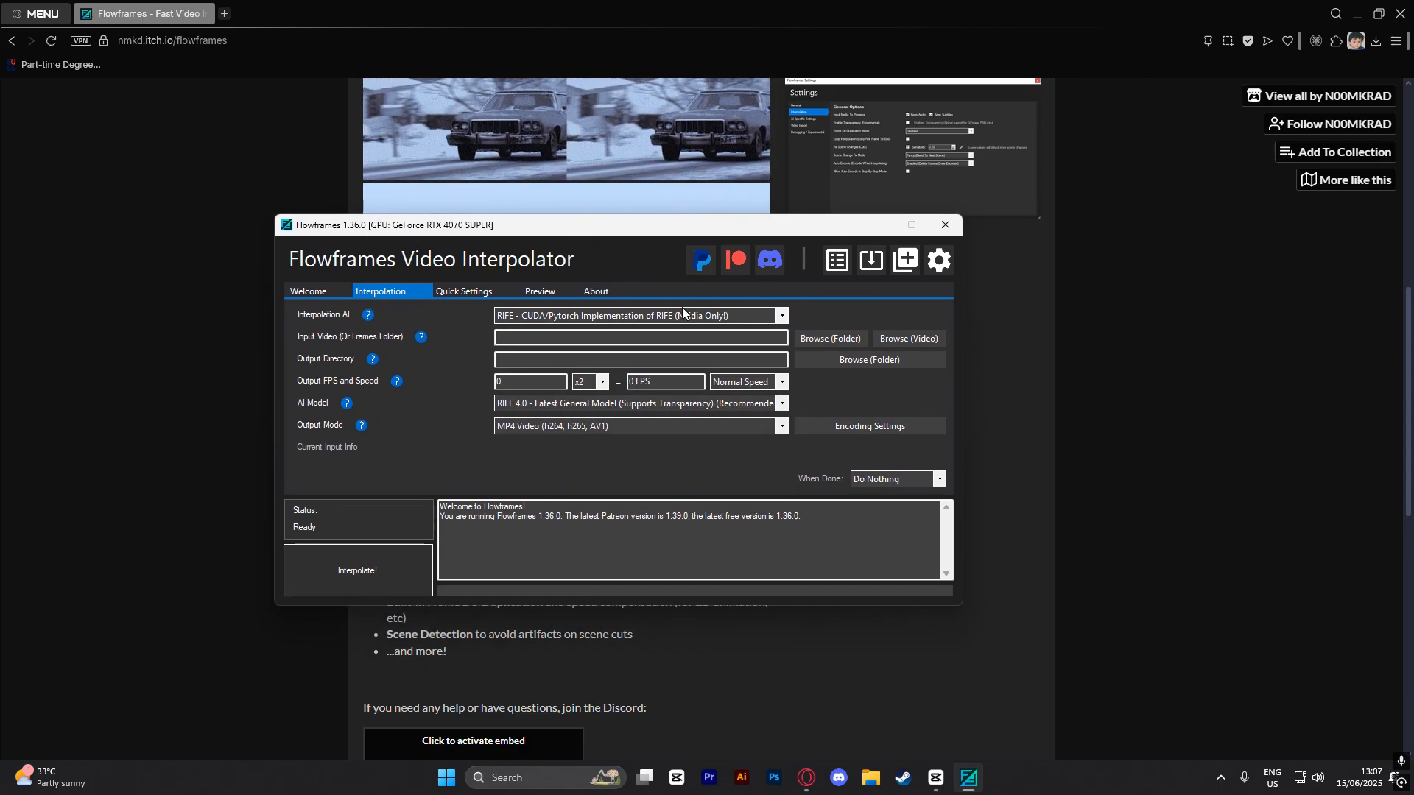
left_click(777, 317)
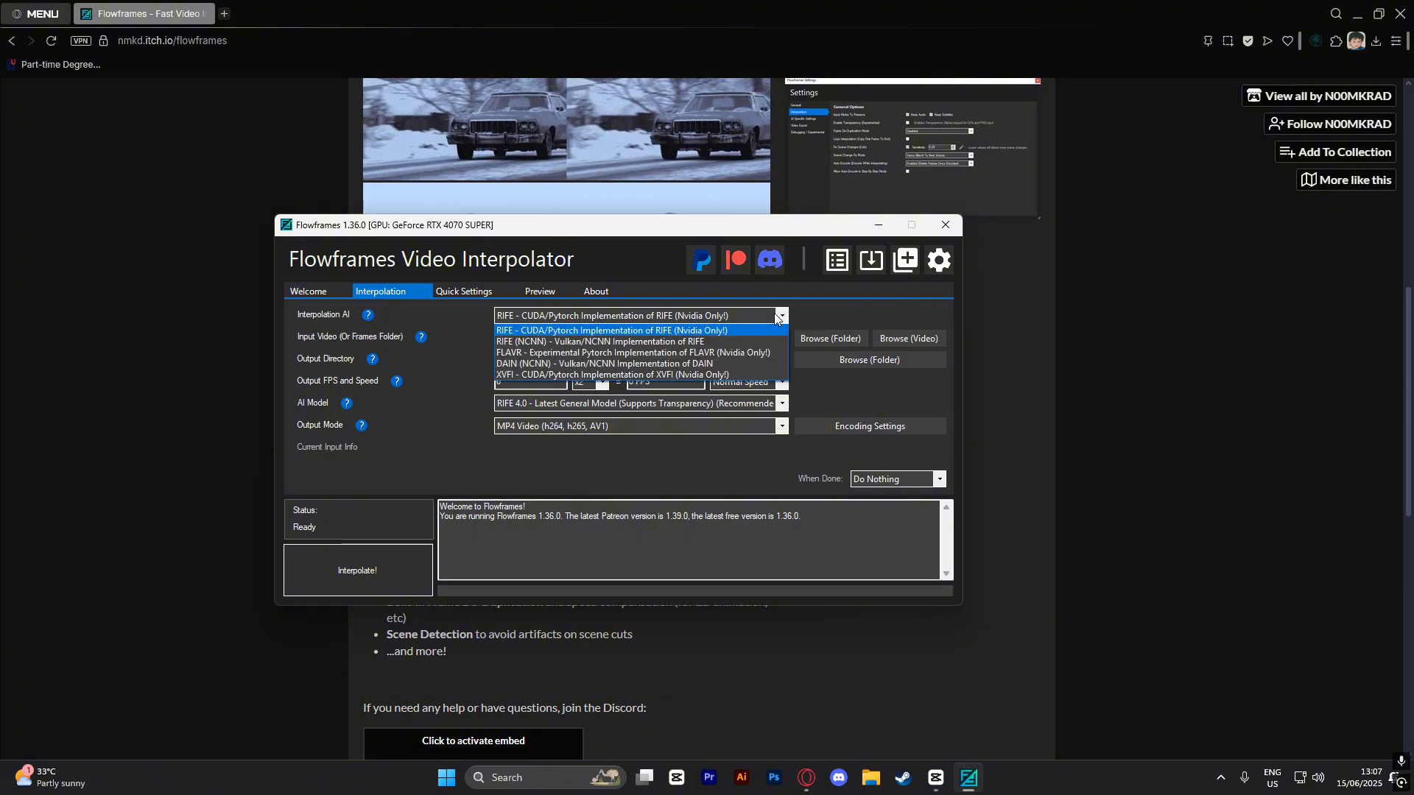
left_click(735, 341)
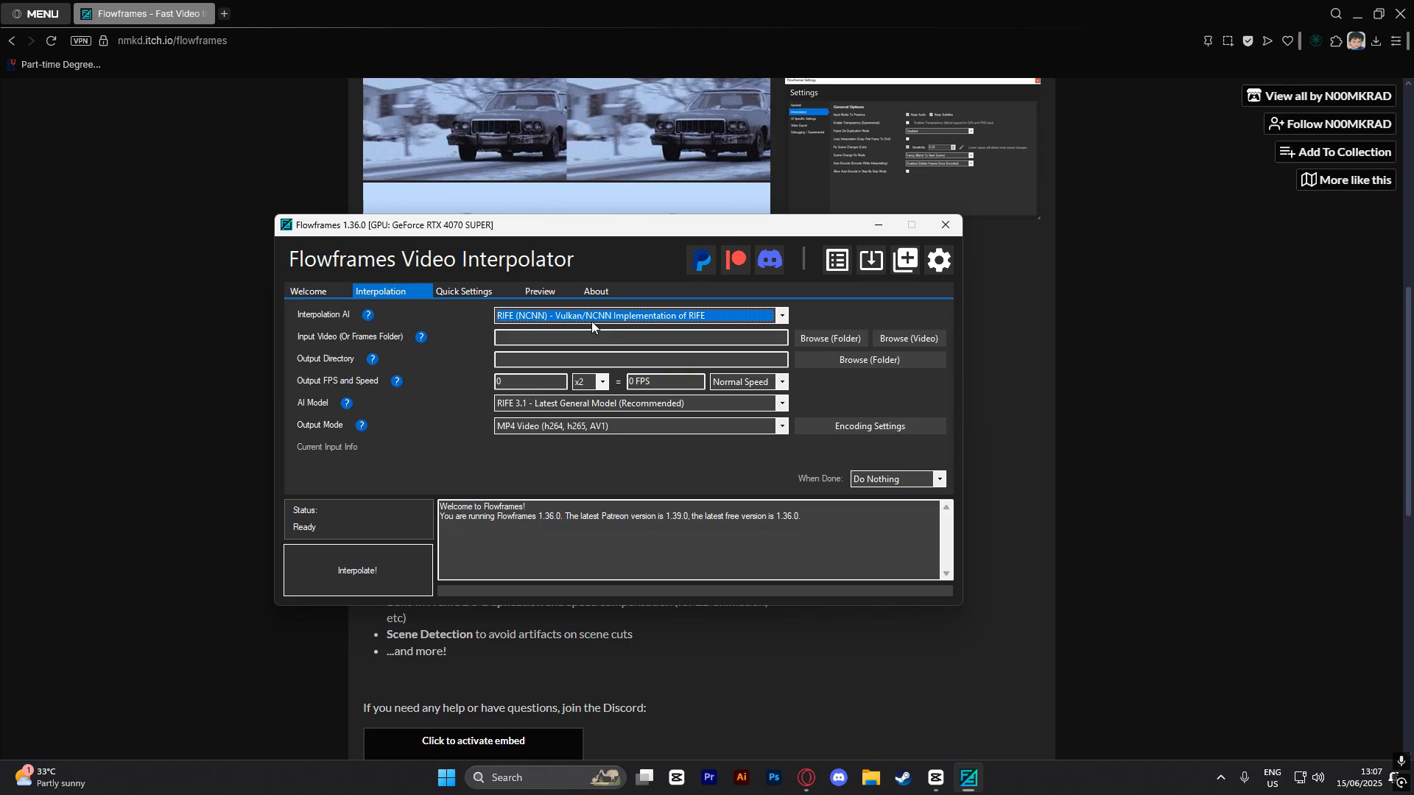
Switch the interpolation AI back to RIFE - CUDA/Pytorch Implementation of RIFE (Nvidia Only!).
left_click(760, 318)
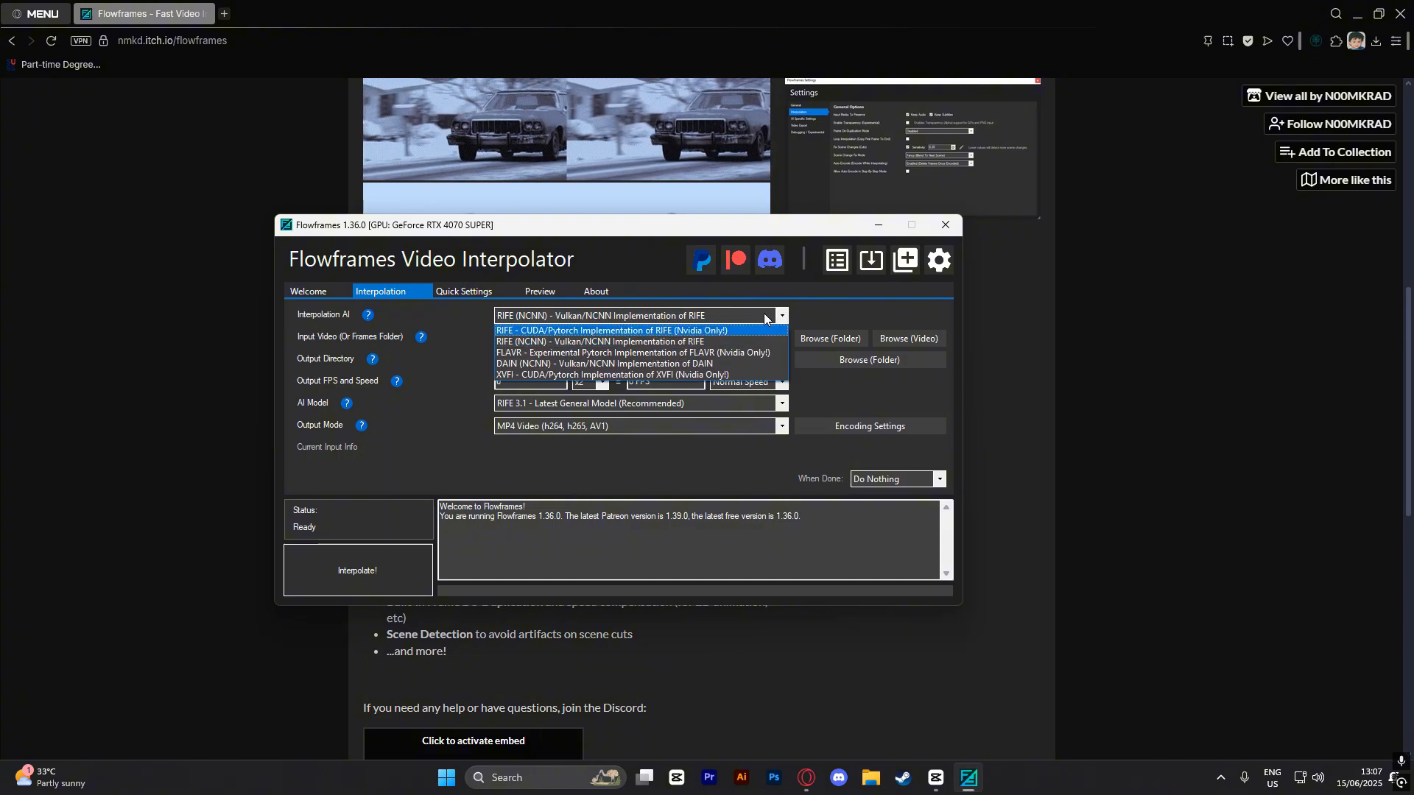
left_click(766, 331)
left_click(779, 316)
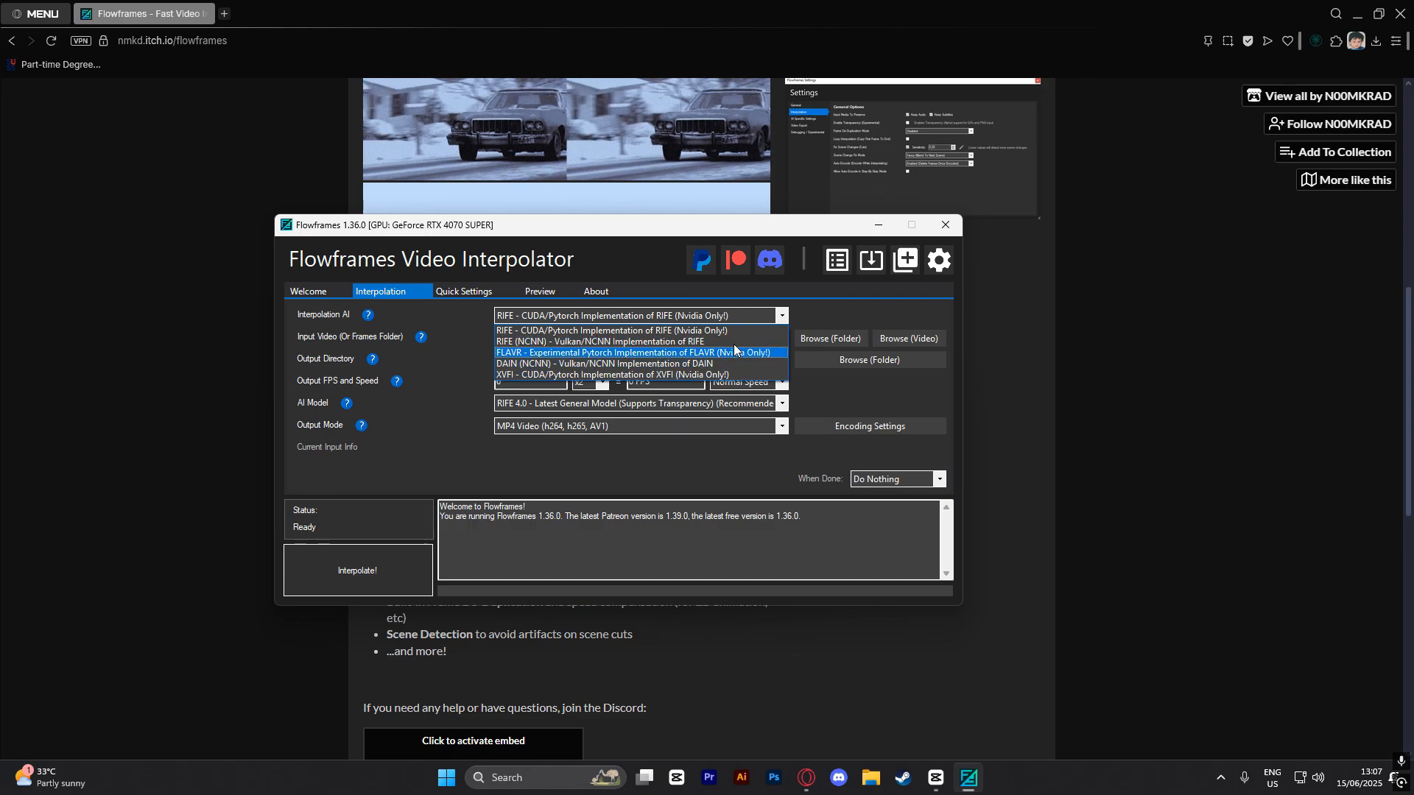
left_click(749, 315)
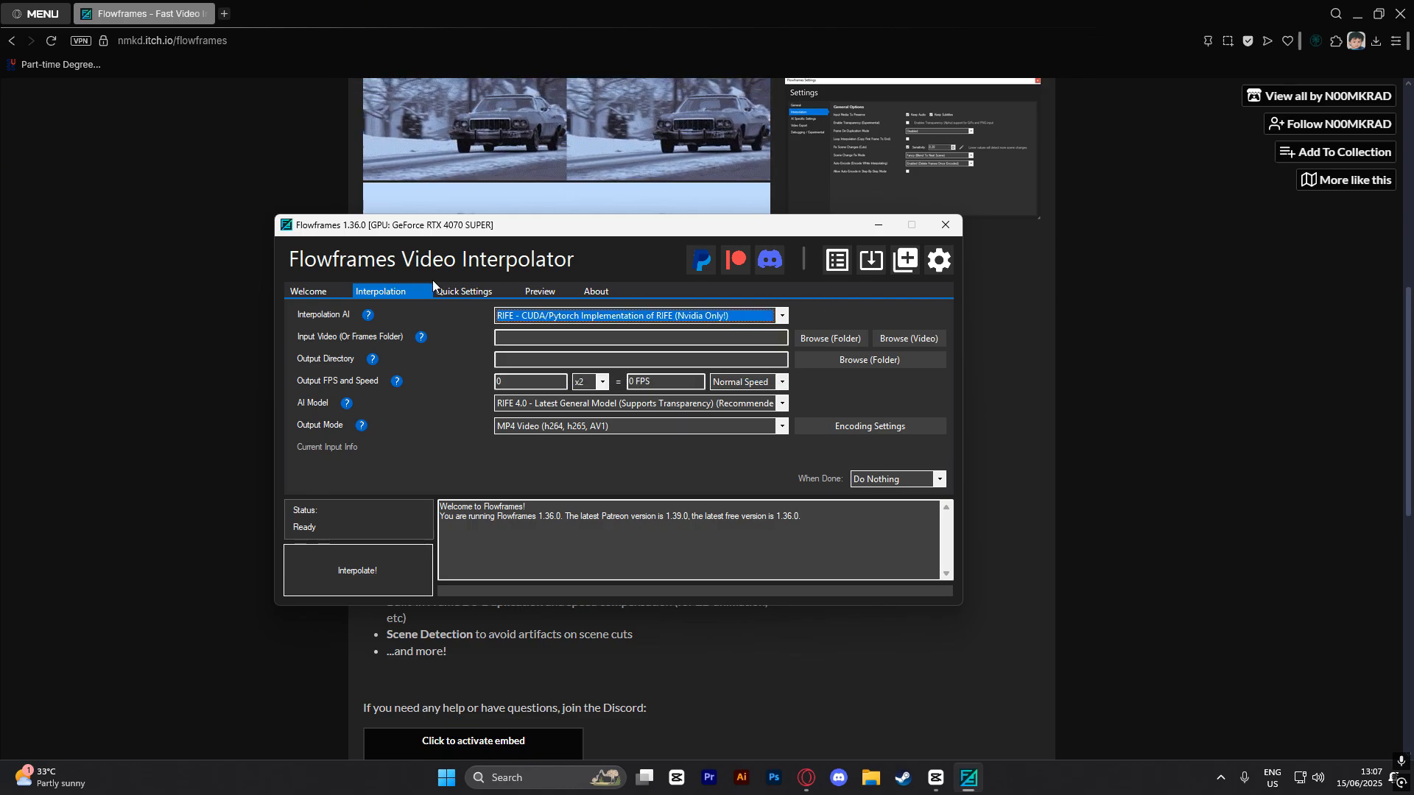
left_click(318, 293)
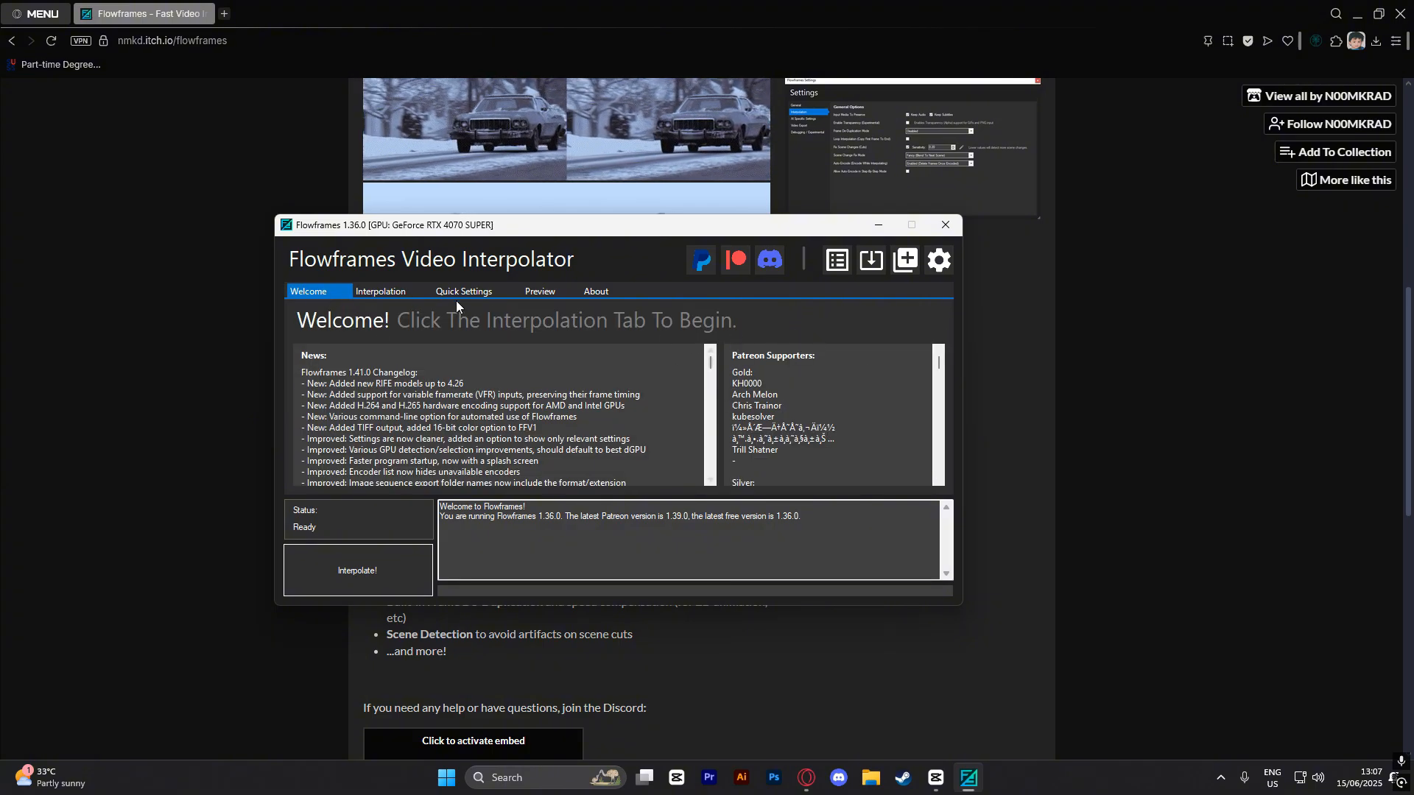
left_click(372, 293)
left_click(334, 294)
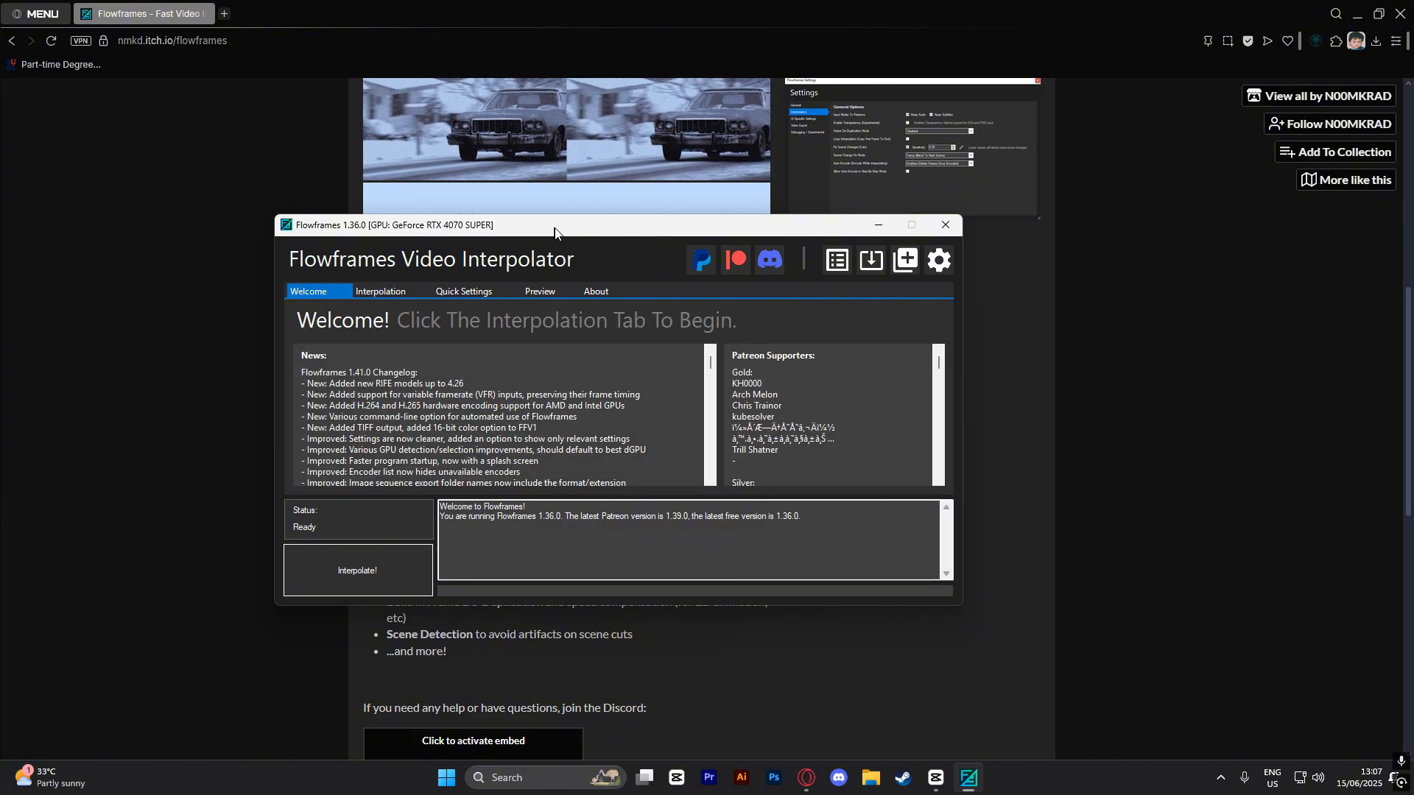
left_click_drag(555, 232, 582, 232)
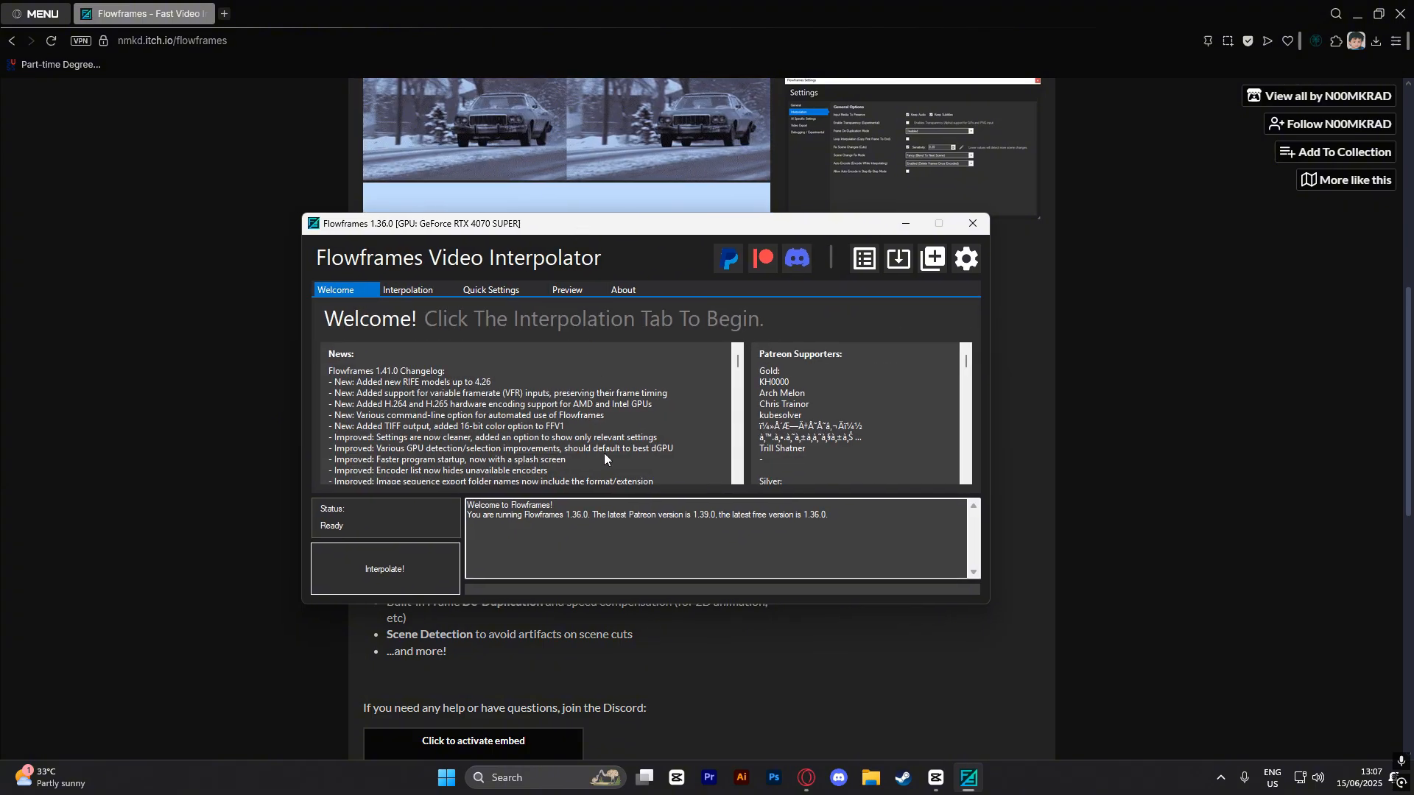
left_click(447, 290)
left_click(334, 293)
Minimise Flowframes and open the juggedit2 folder inside Downloads in File Explorer.
left_click(905, 224)
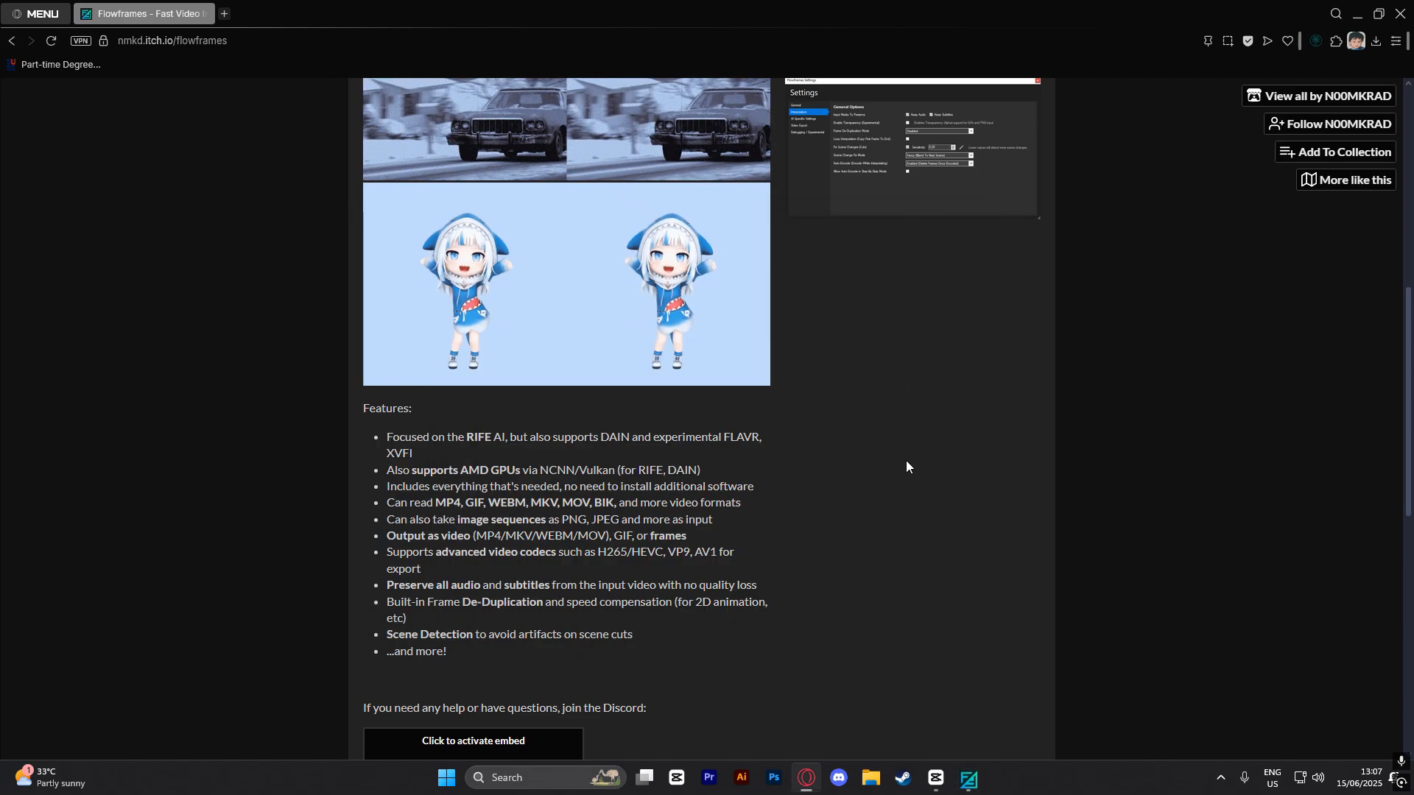
left_click(872, 779)
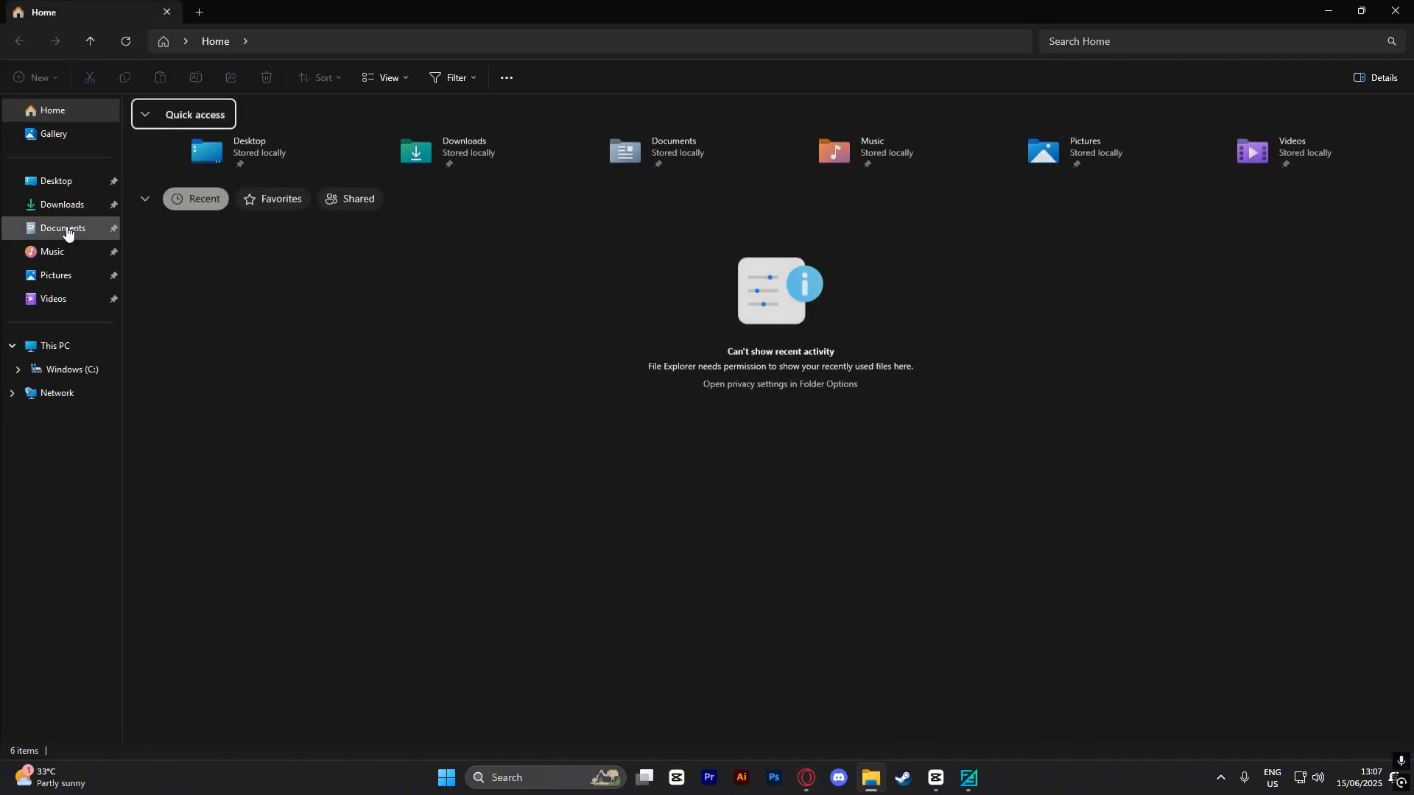
left_click(62, 204)
double_click(171, 158)
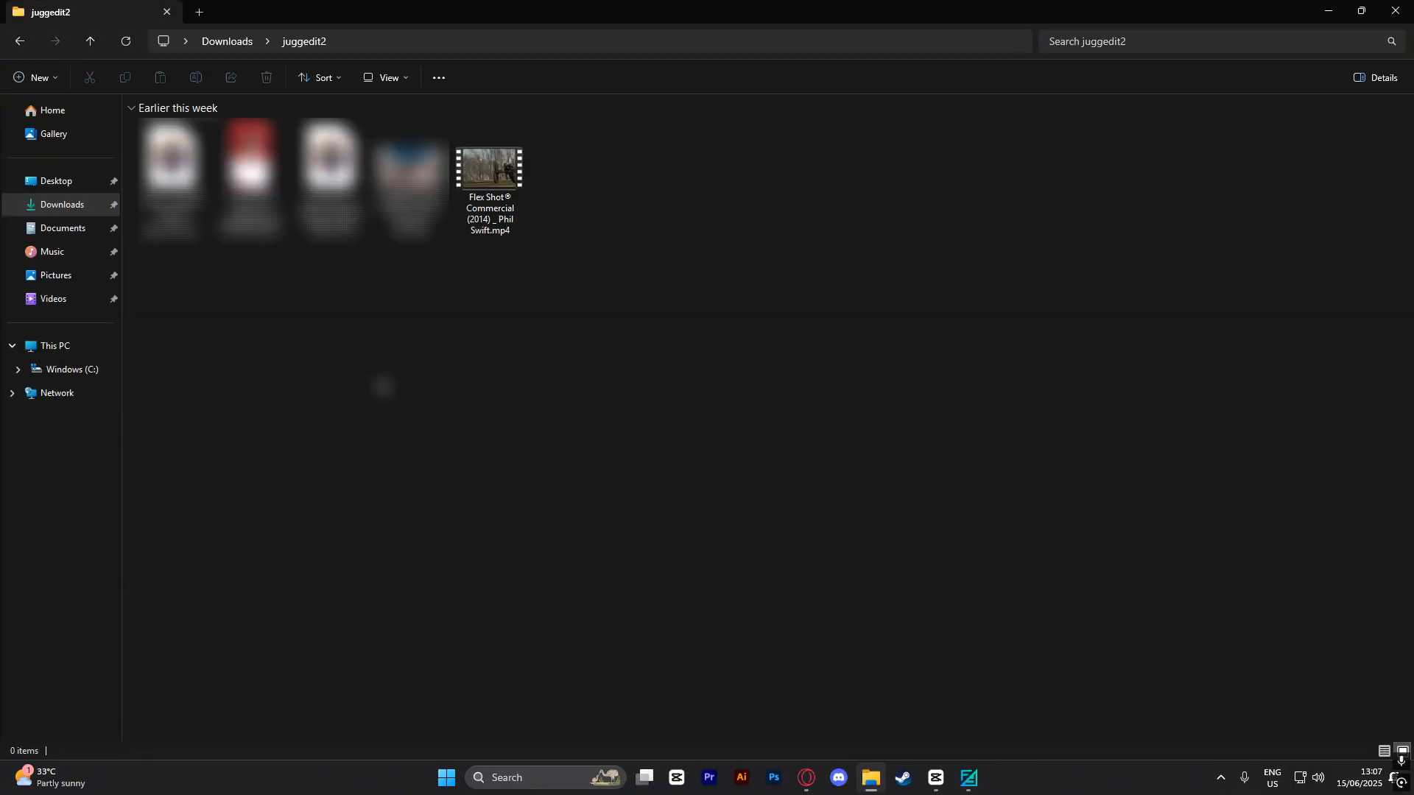
View the file details of the Flex Shot® Commercial (2014) MP4 and close its properties.
left_click(512, 212)
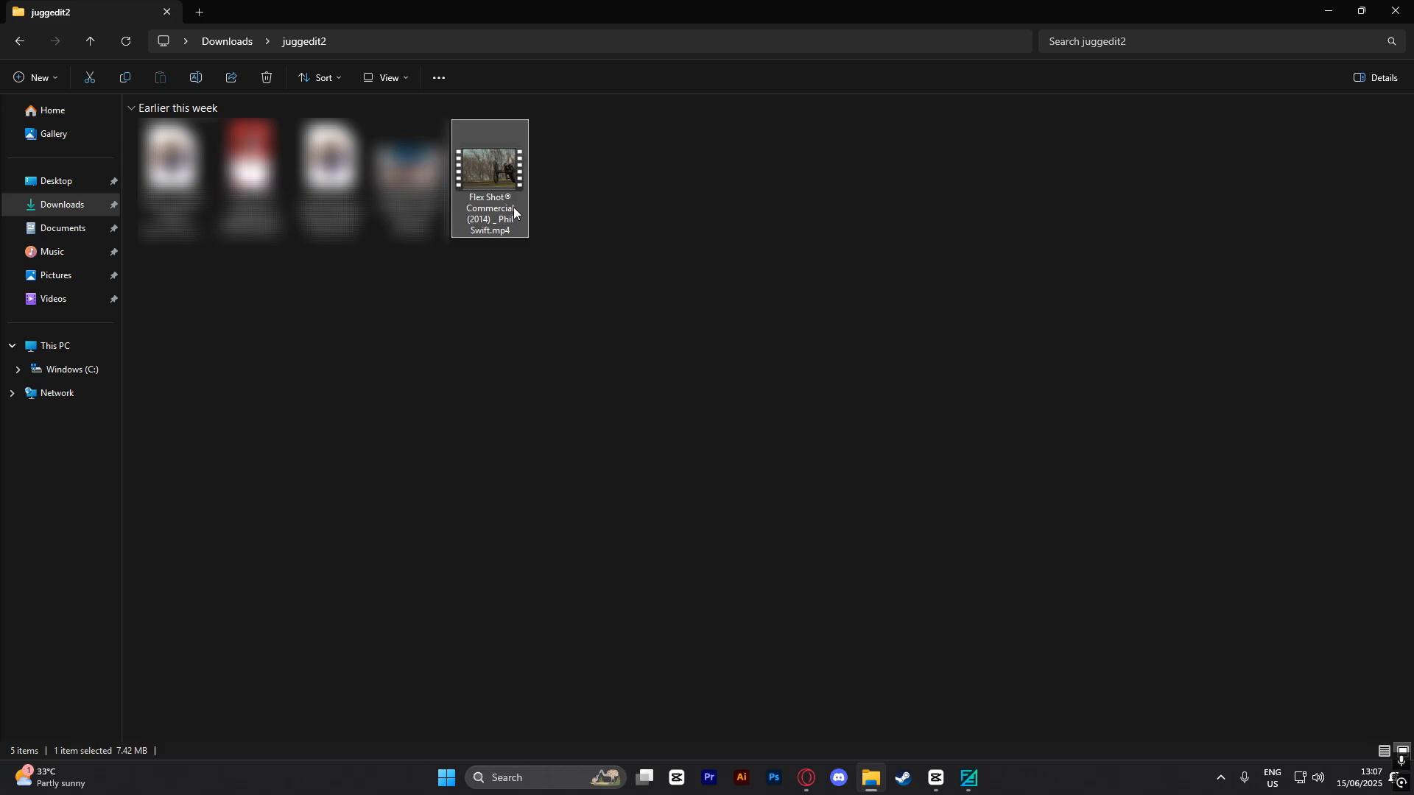
double_click(514, 206)
left_click_drag(678, 52, 792, 174)
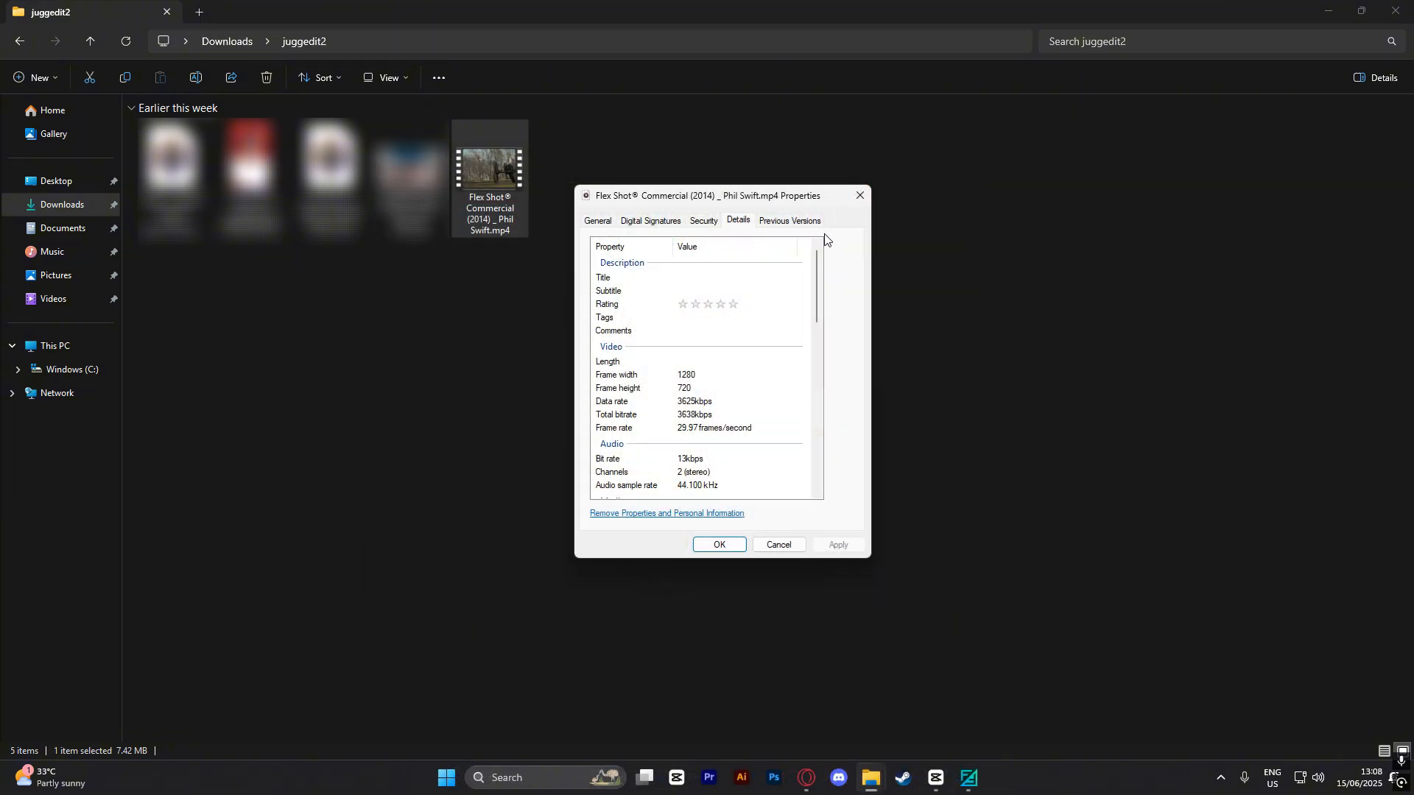
left_click(857, 198)
Reopen the Flex Shot® Commercial (2014) video's properties, check its frame rate under the video details, and close them.
right_click(486, 199)
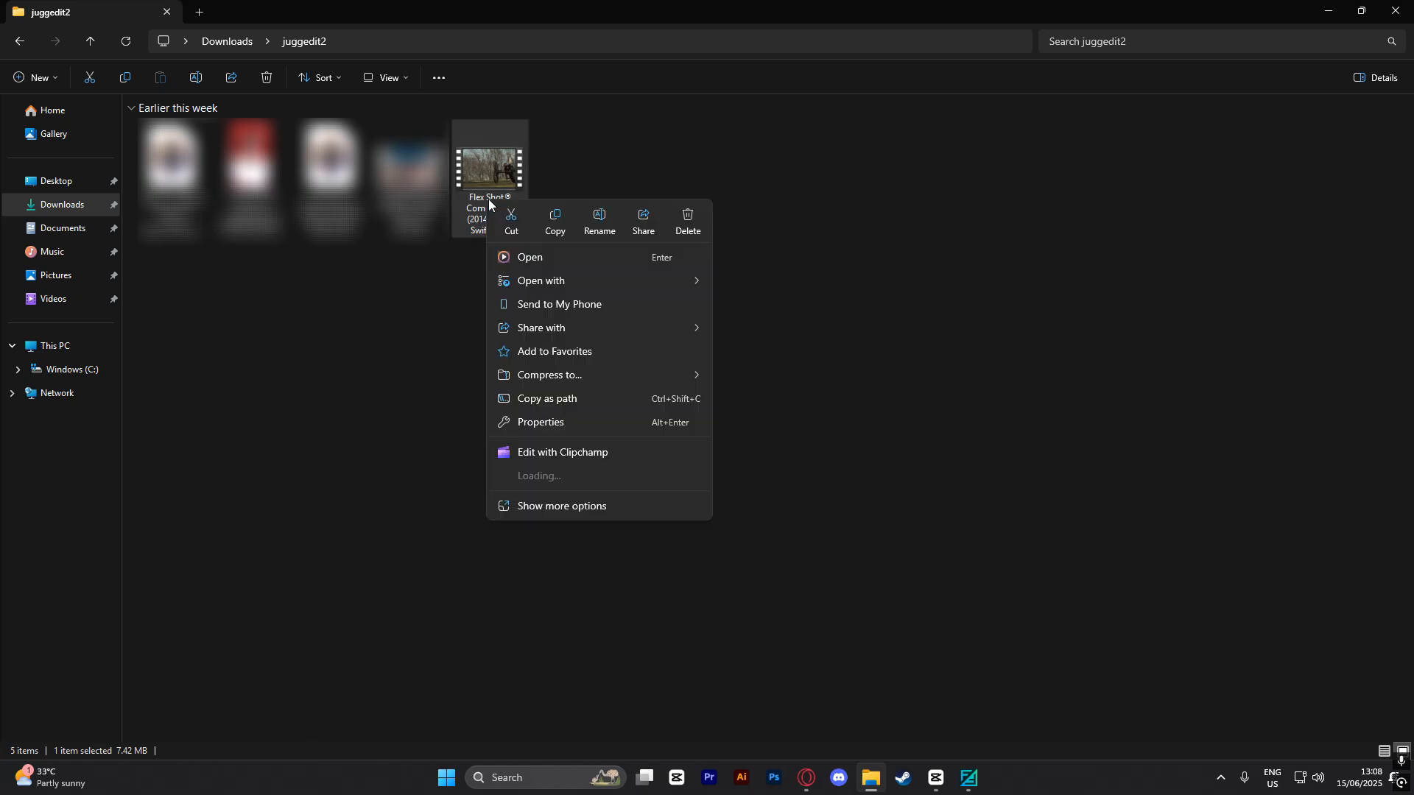
left_click(594, 499)
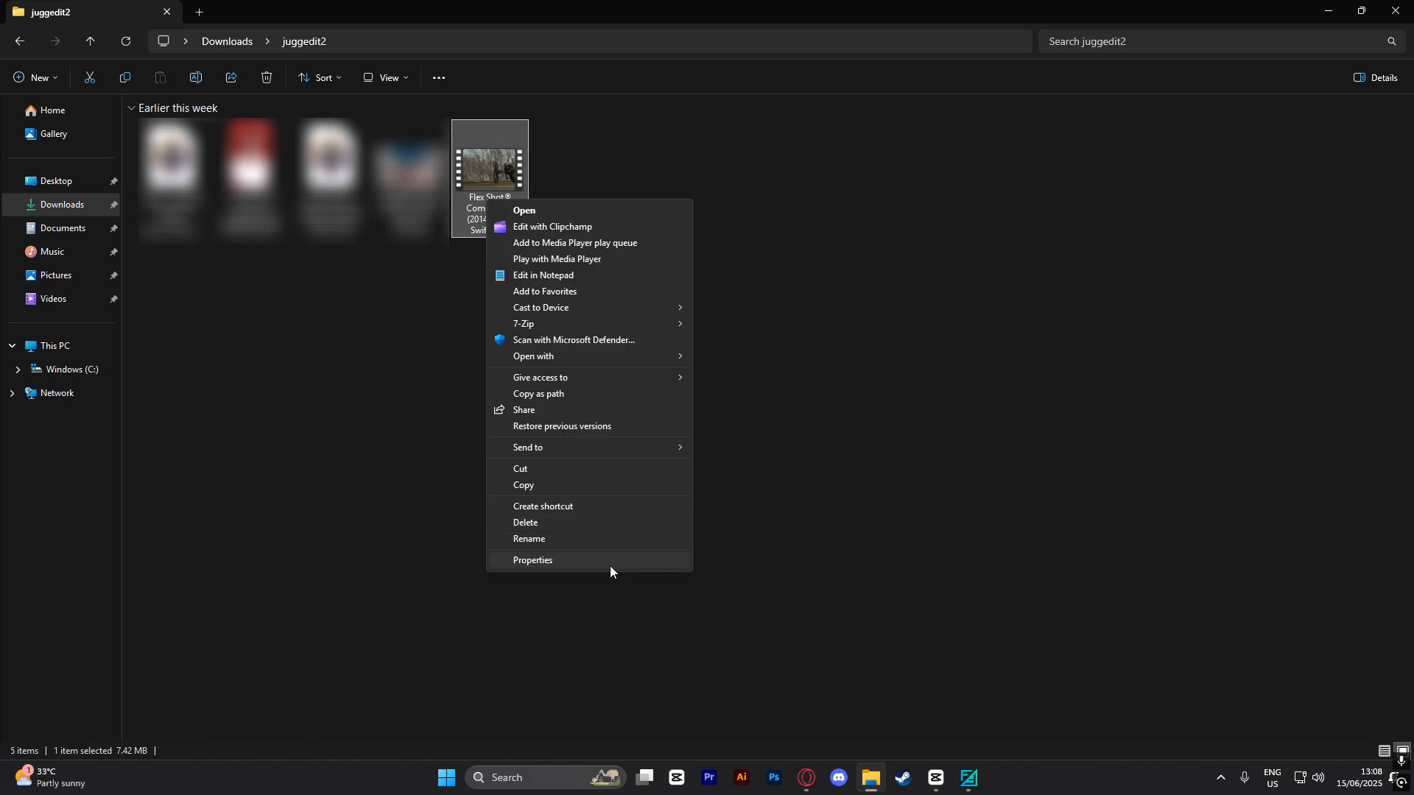
left_click(610, 566)
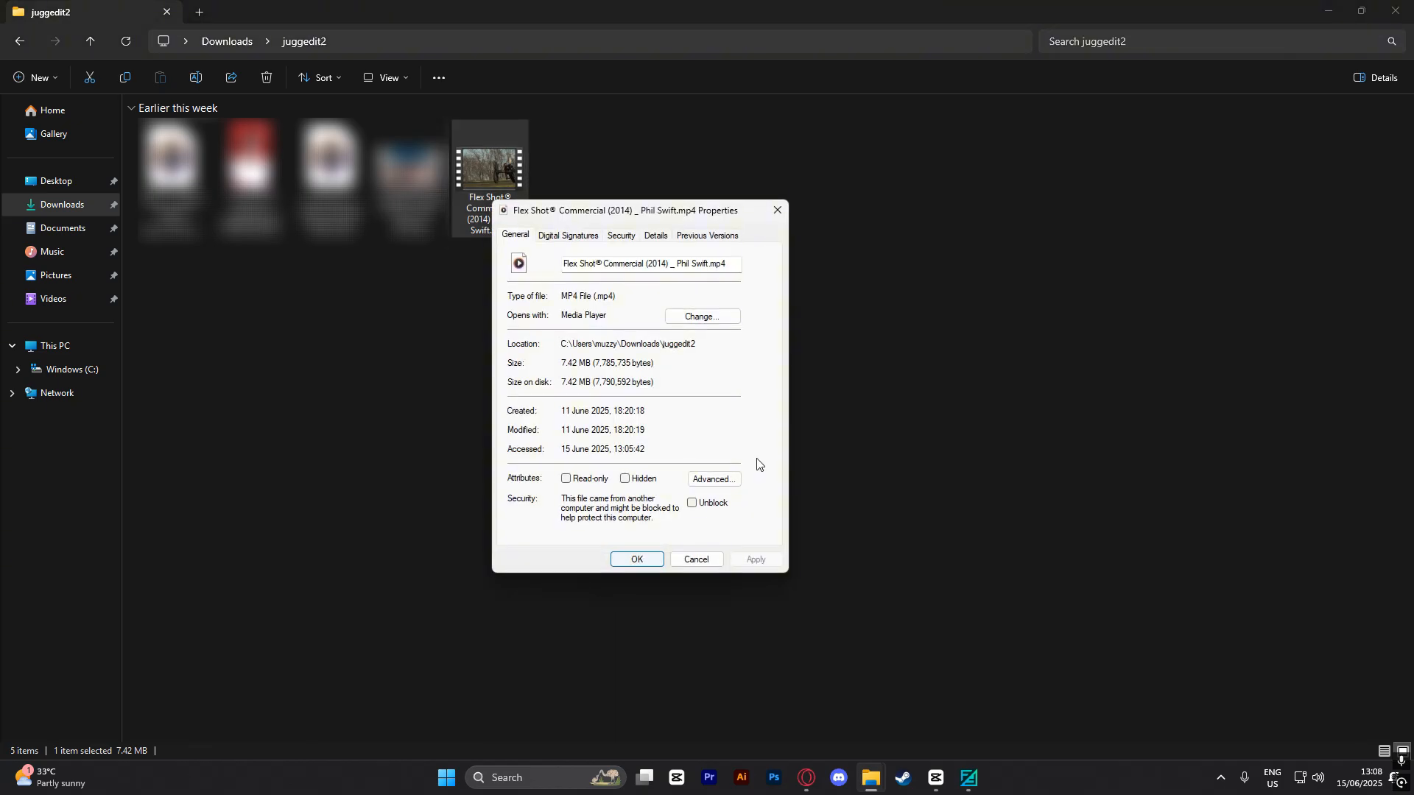
left_click(660, 243)
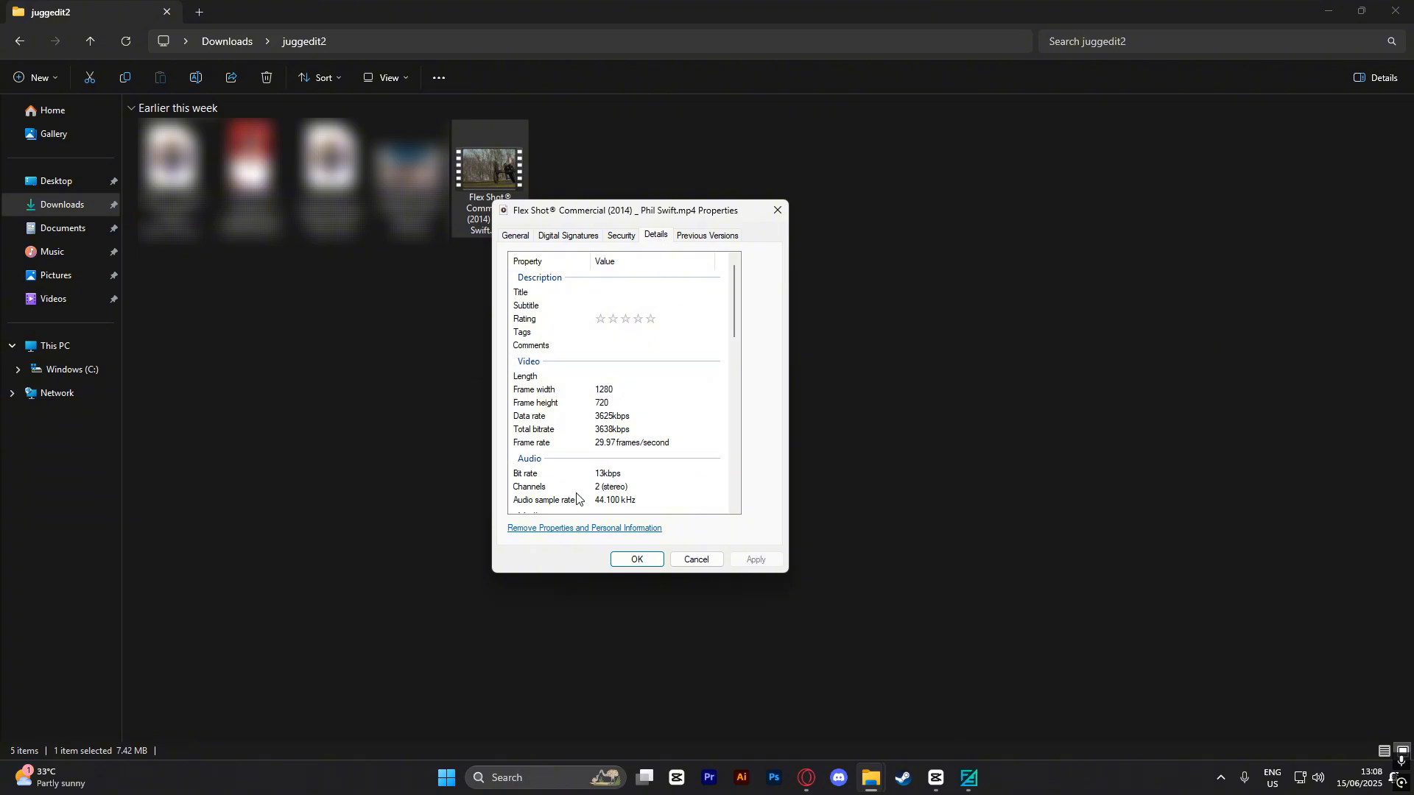
left_click_drag(630, 214, 726, 186)
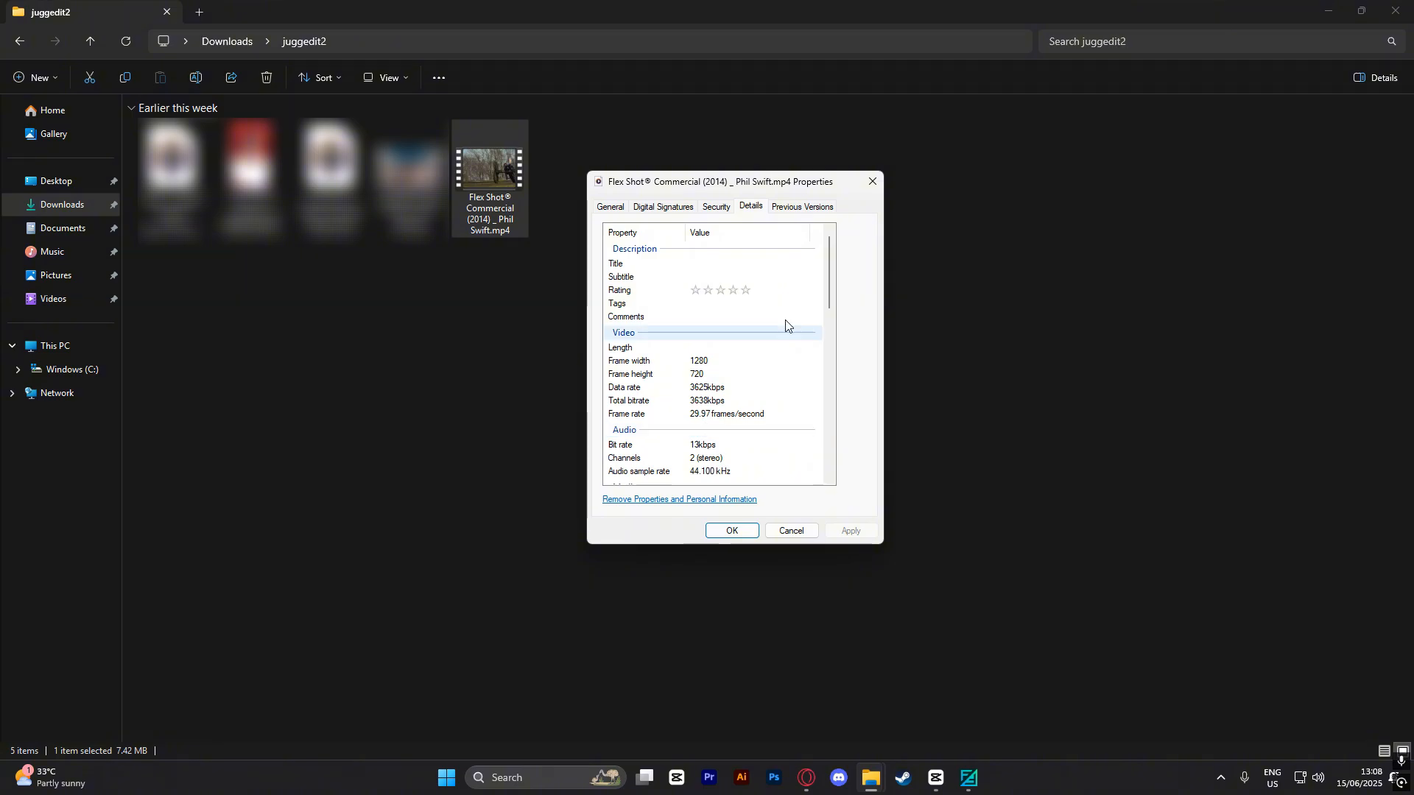
key("Escape")
left_click(868, 440)
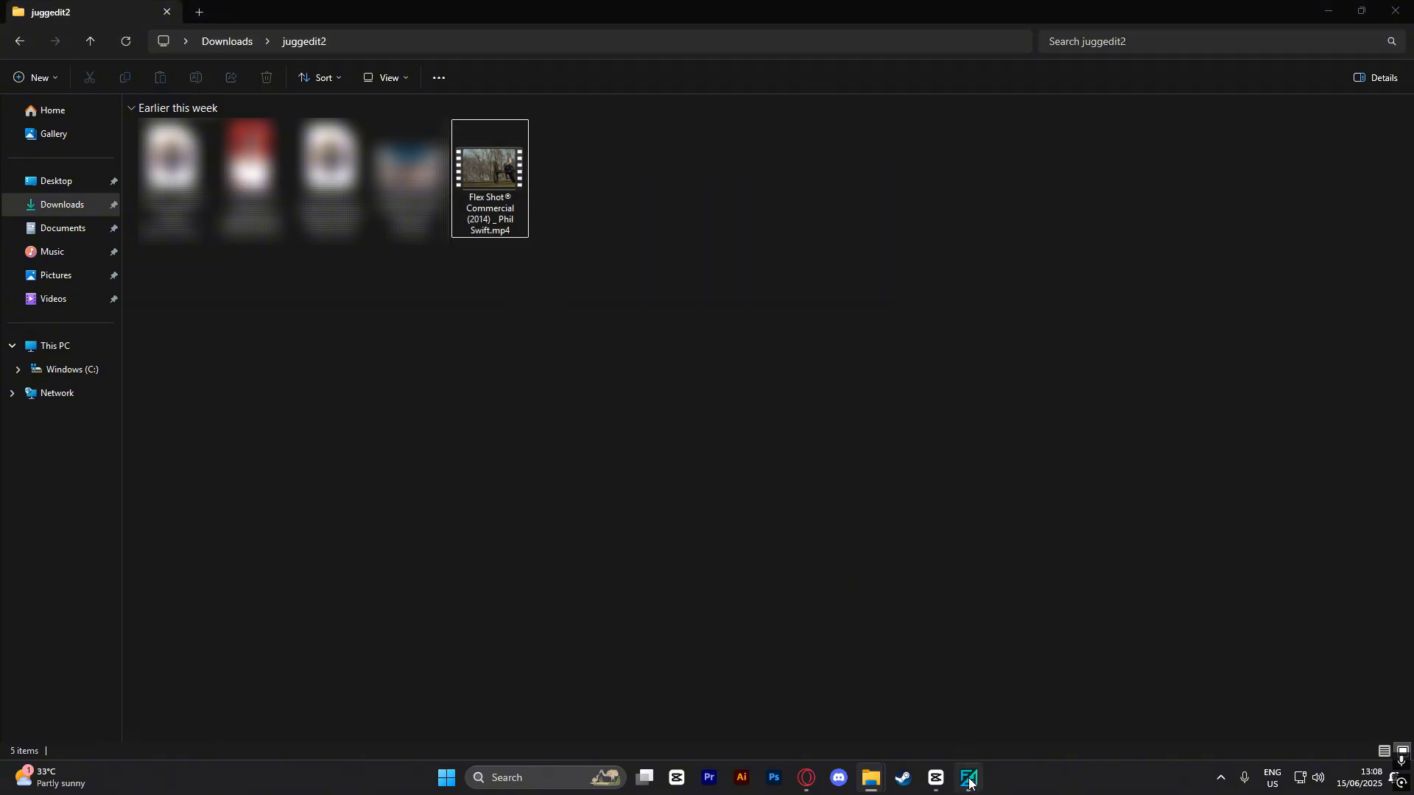
Switch to Flowframes, set the output FPS multiplier to x2 in the interpolation settings, and minimise the window.
left_click(969, 779)
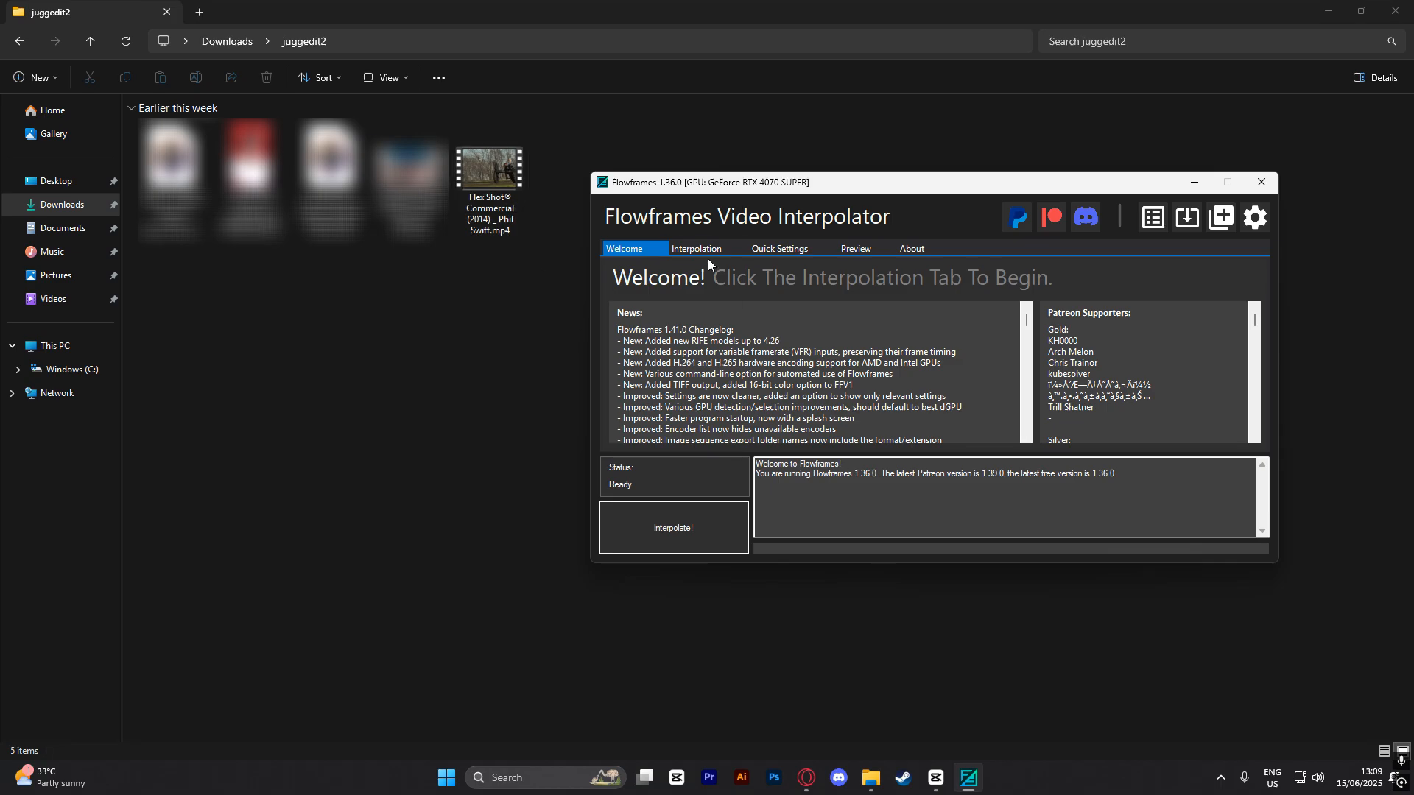
left_click(706, 252)
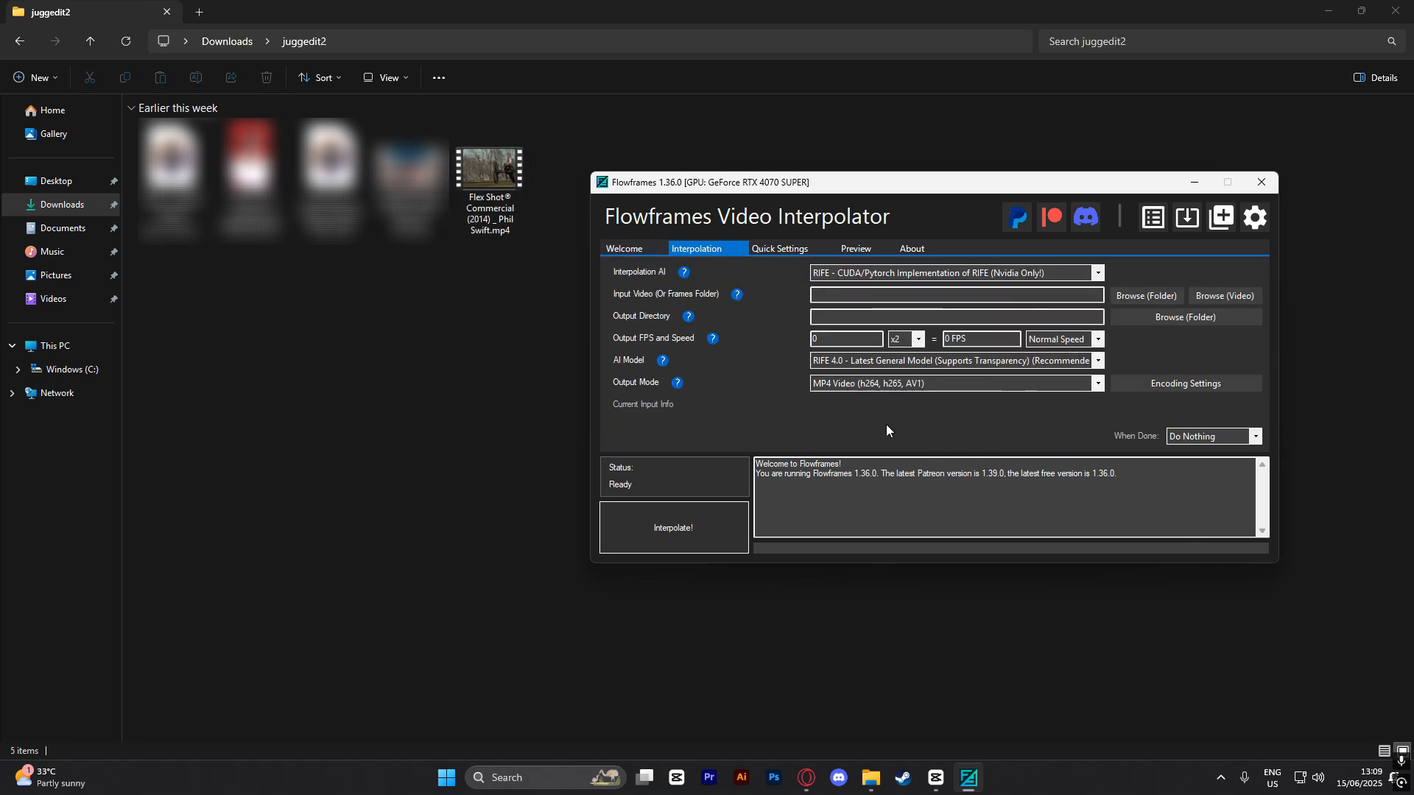
left_click(922, 343)
left_click(916, 356)
left_click(922, 344)
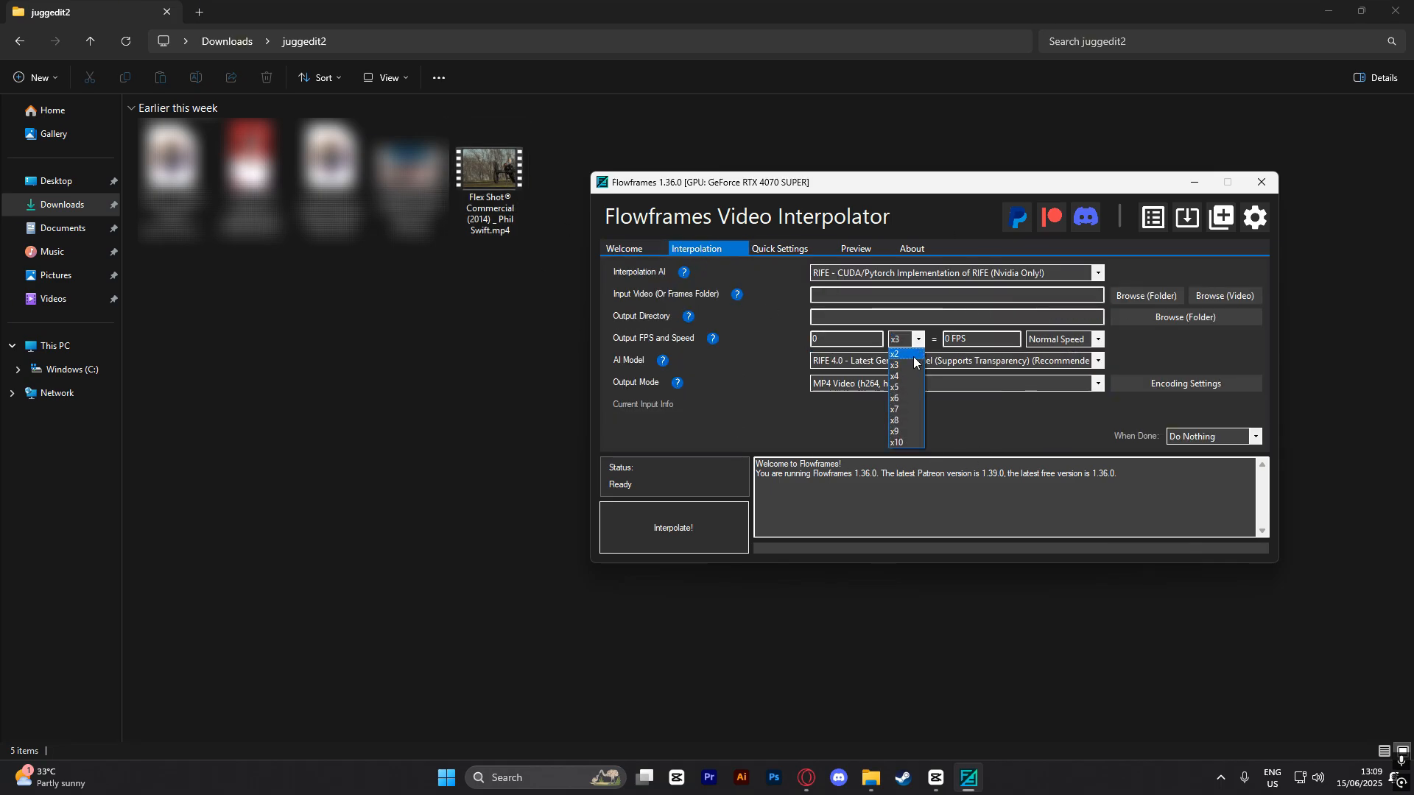
left_click(913, 356)
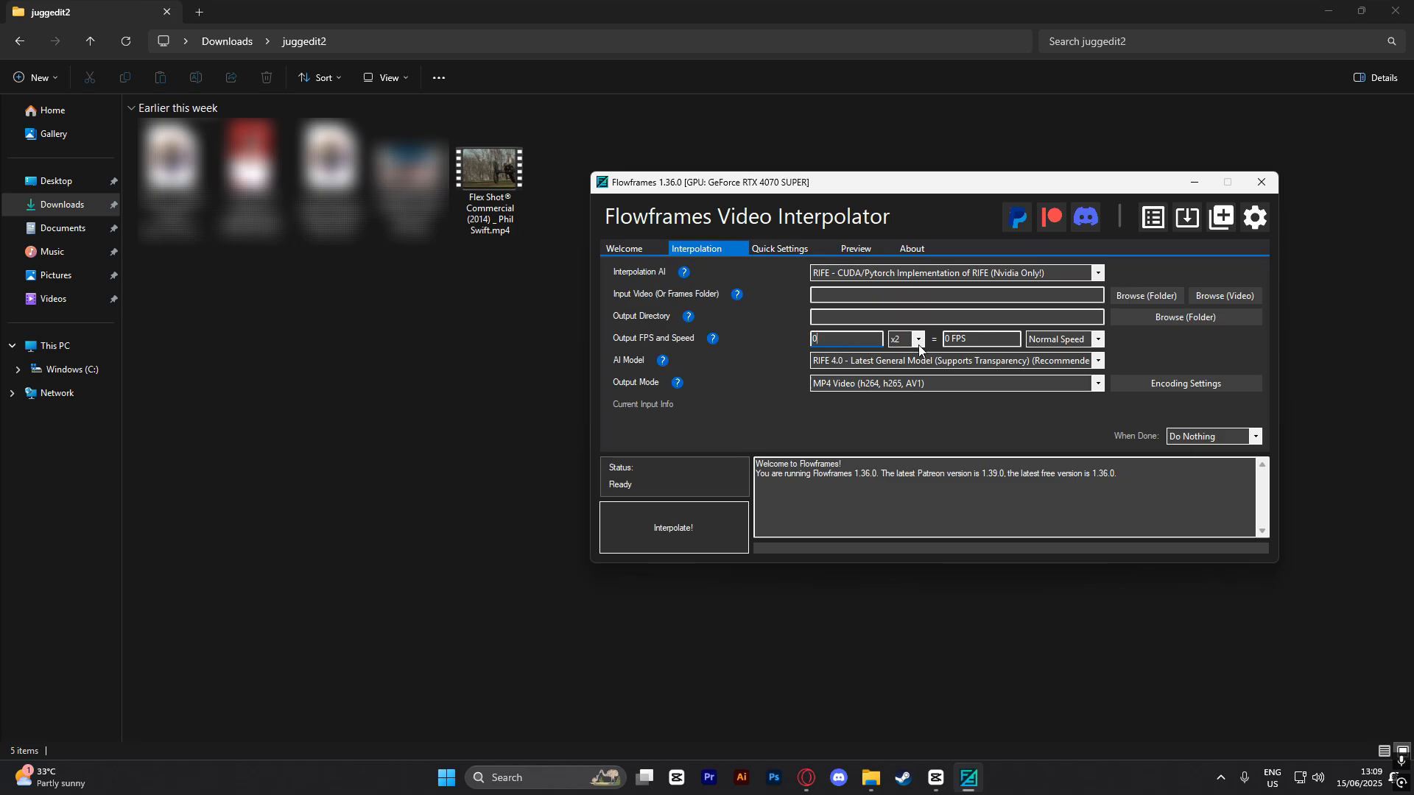
left_click_drag(1176, 192, 1151, 191)
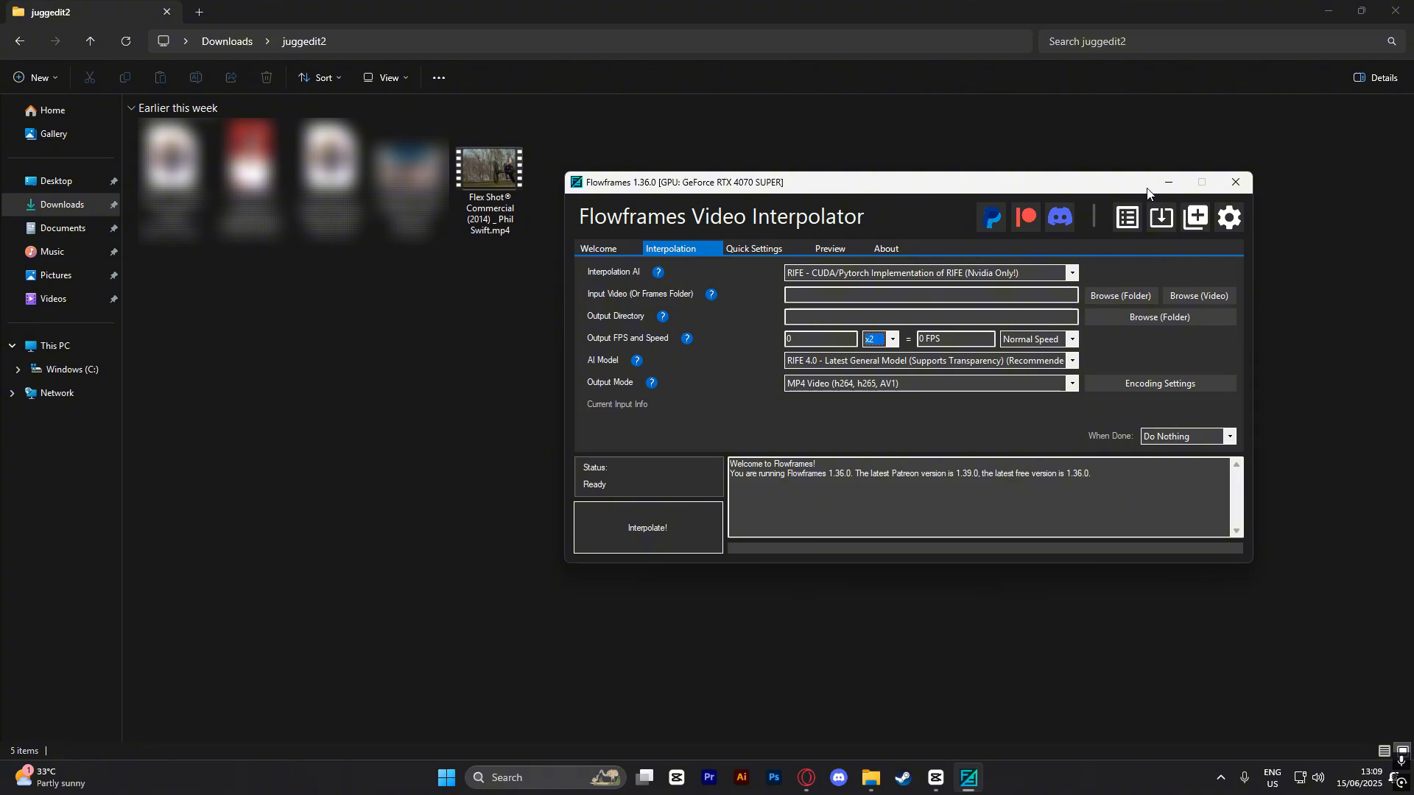
left_click(1168, 183)
Switch to the browser and search the web for ffmpeg in a new tab.
left_click(806, 779)
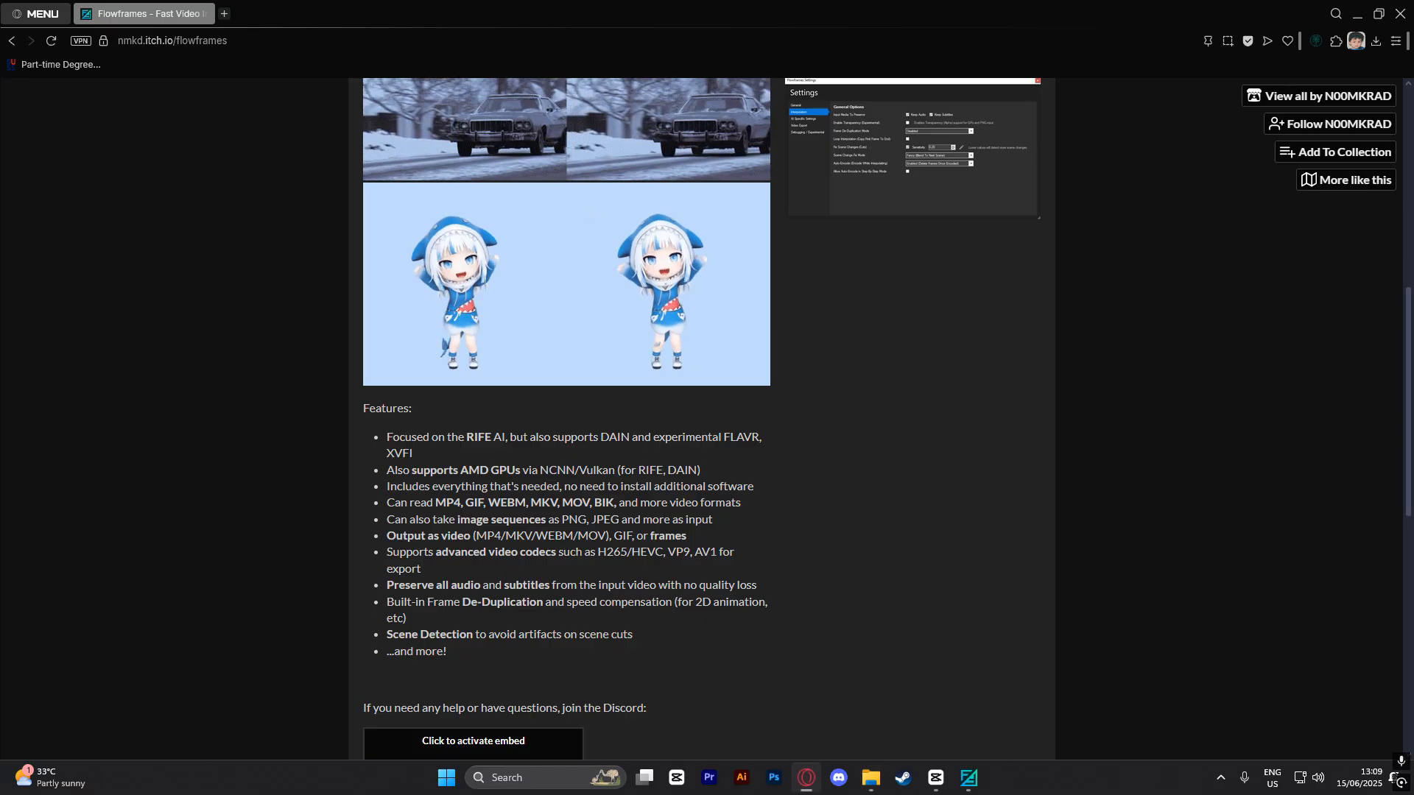
left_click(220, 17)
type("ffmpeeg")
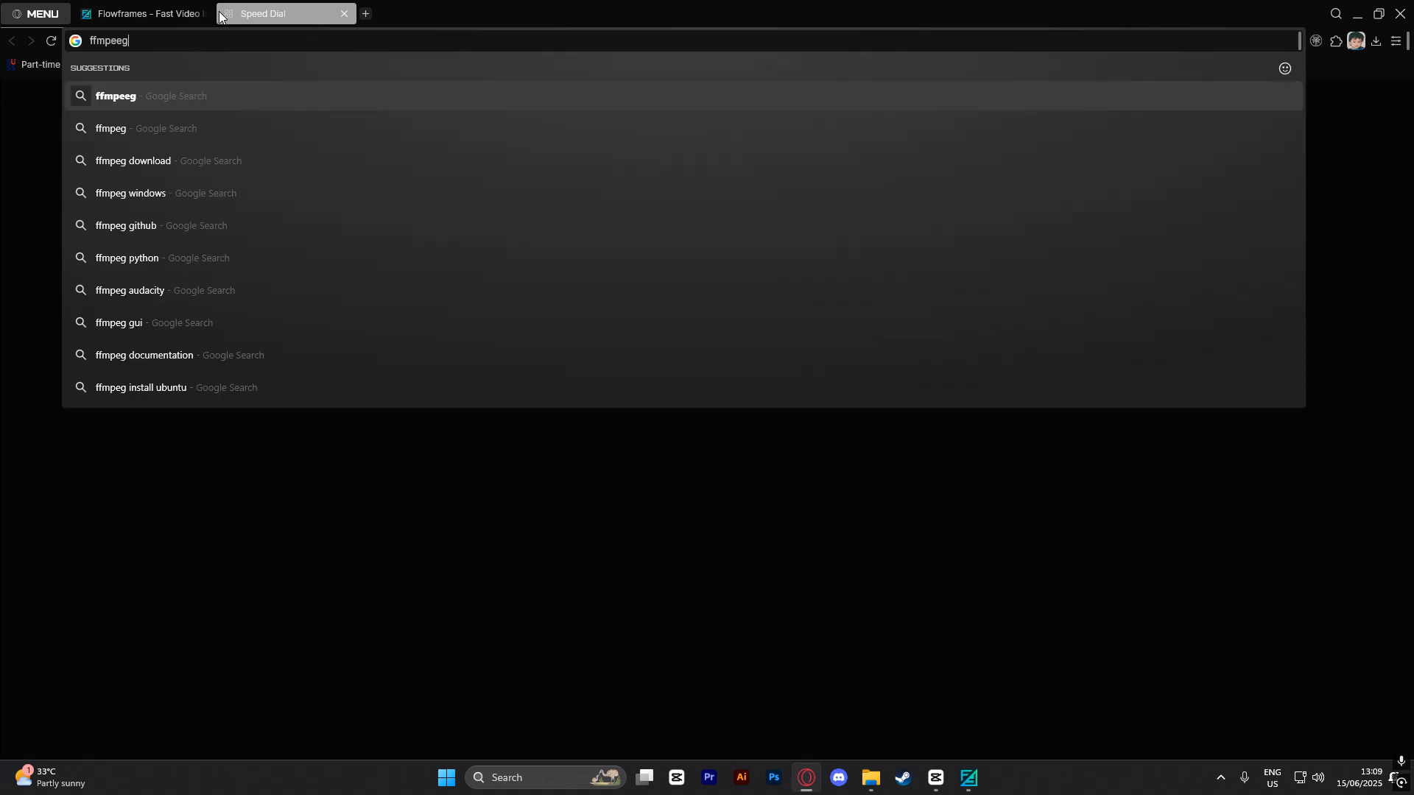
key("Return")
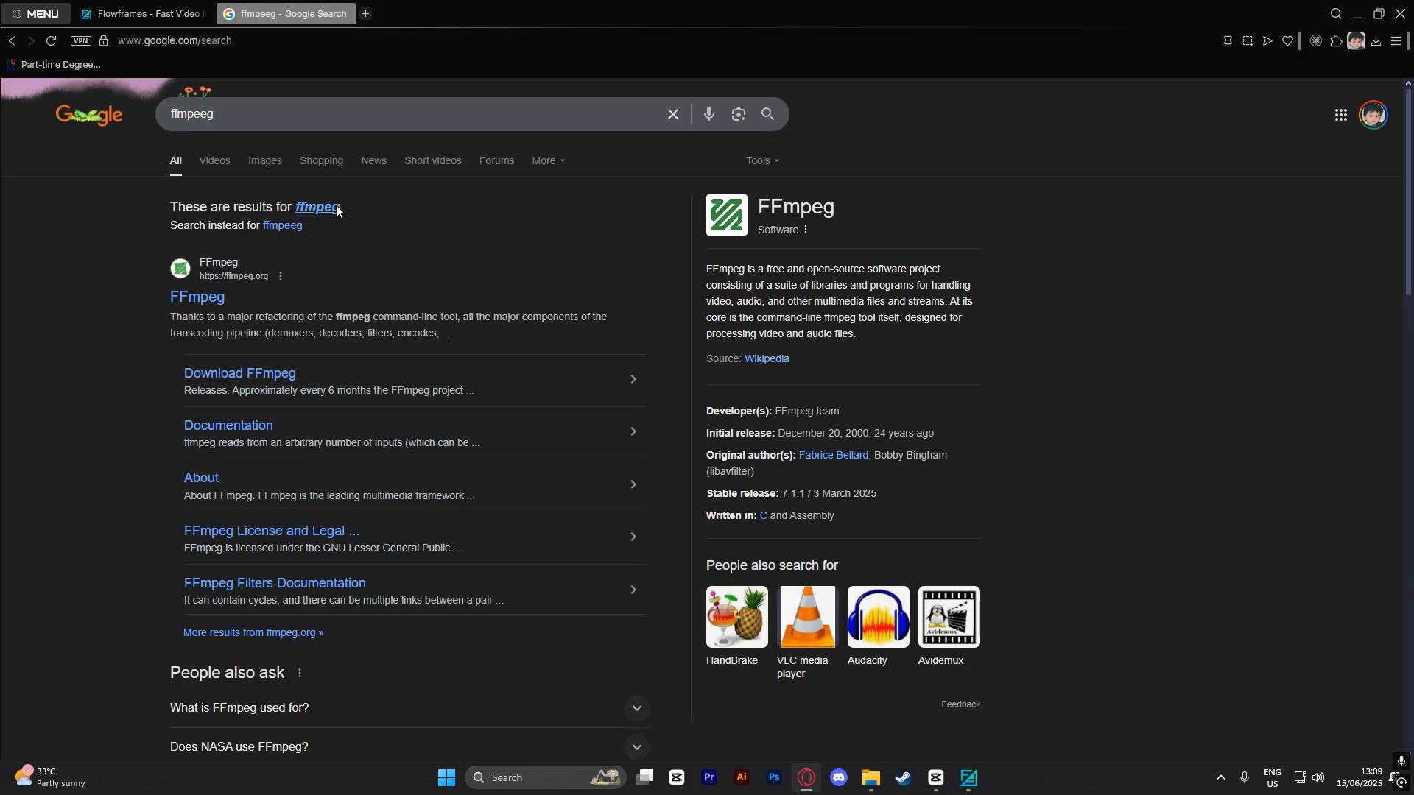
left_click(336, 205)
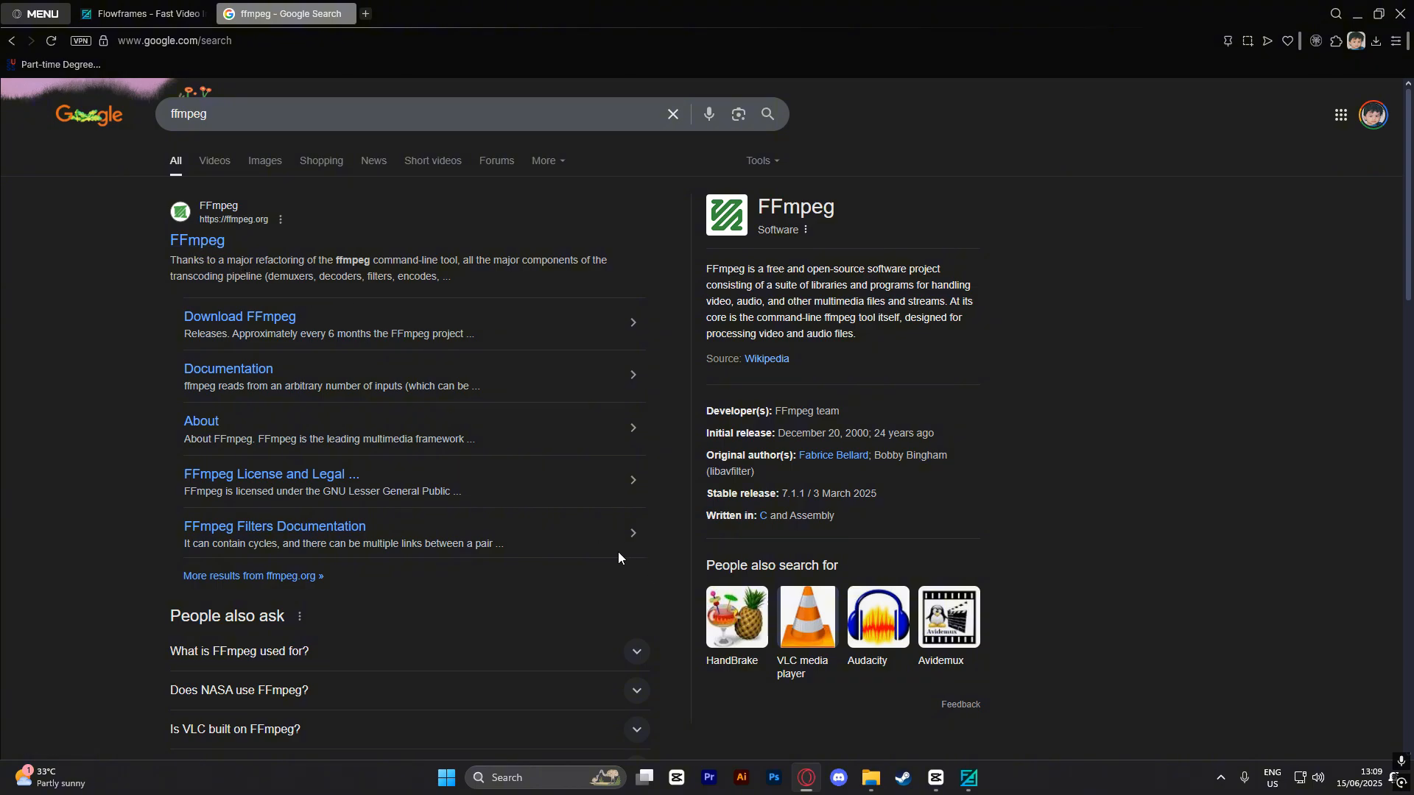
Open a Command Prompt window and run ffmpeg to check that it is installed.
key("super+r")
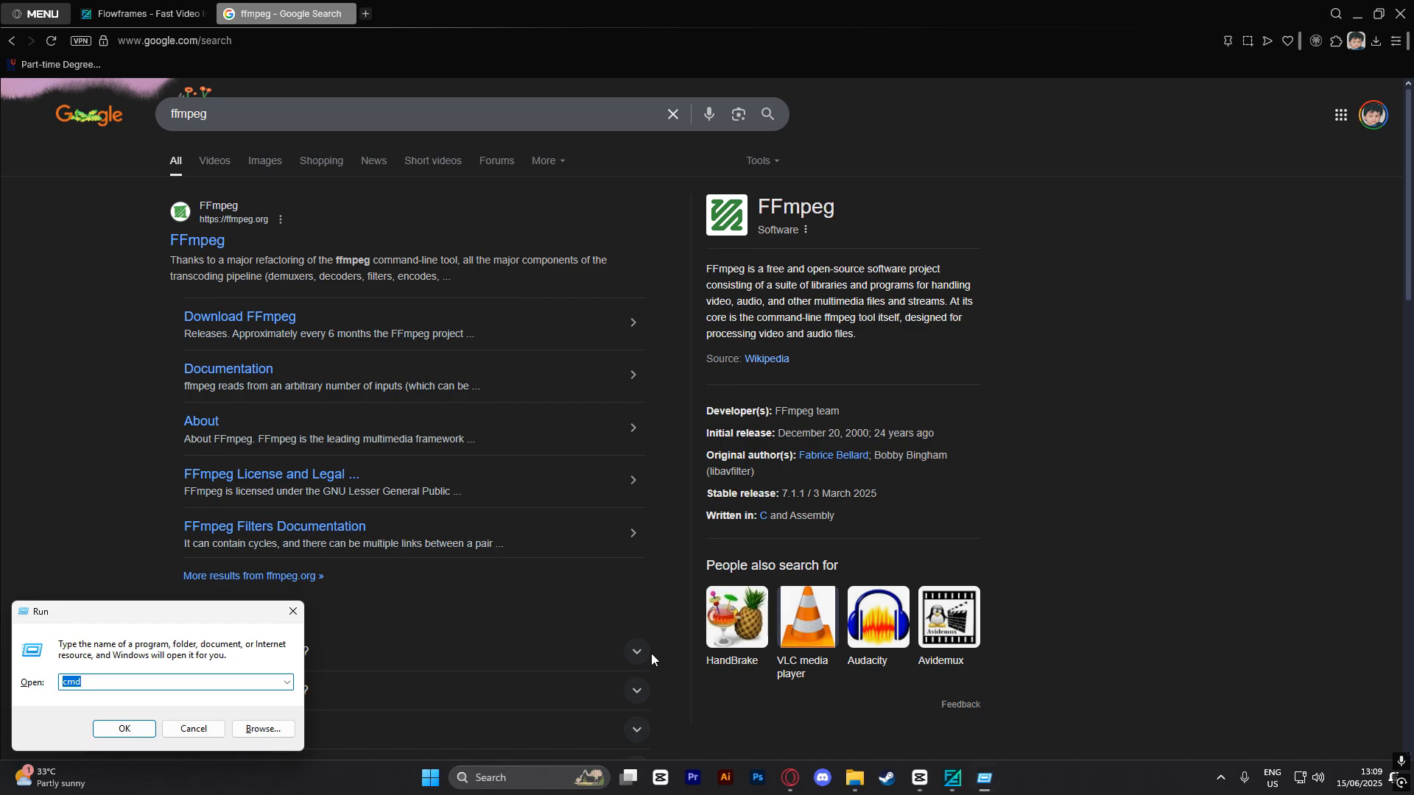
key("Return")
left_click_drag(615, 159, 747, 184)
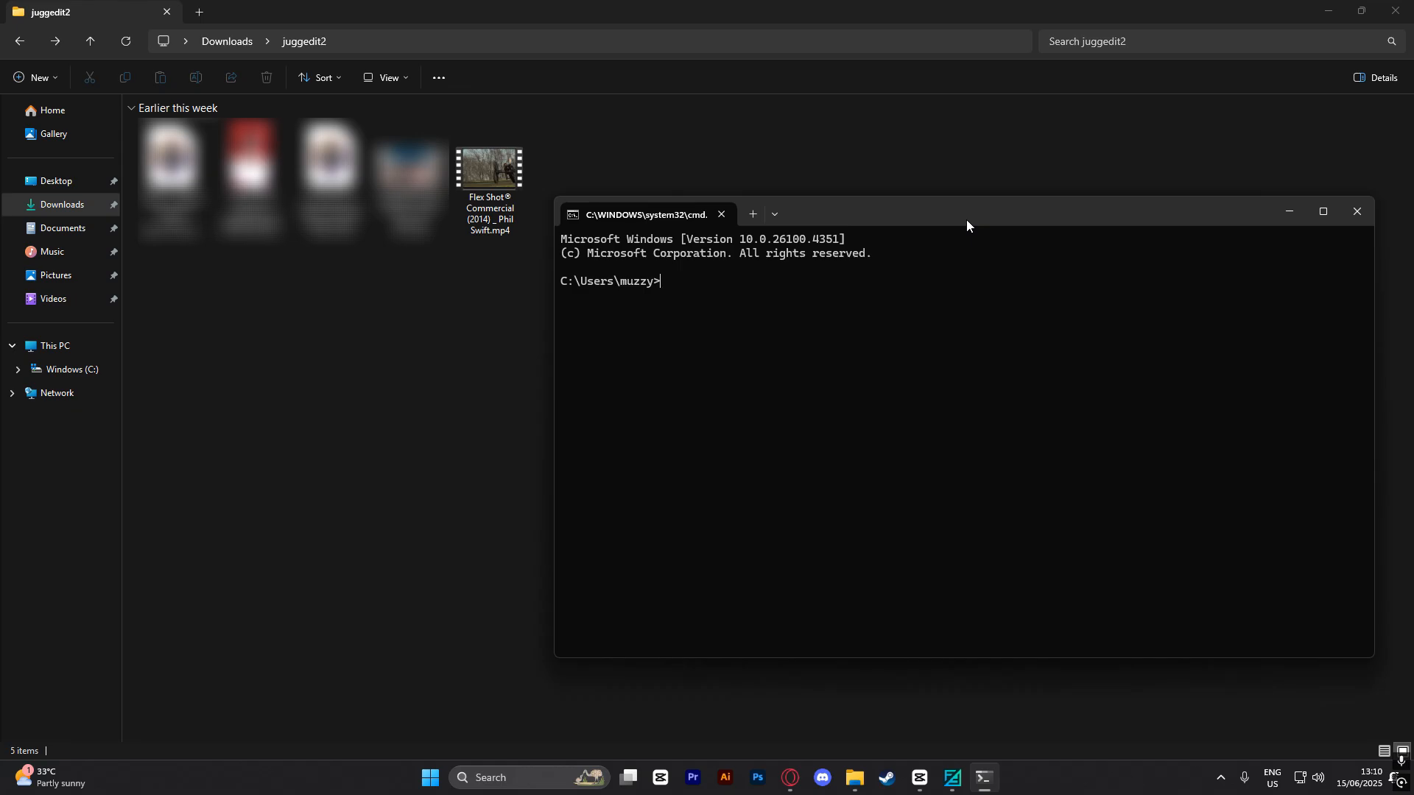
type("ffmpeg")
key("Return")
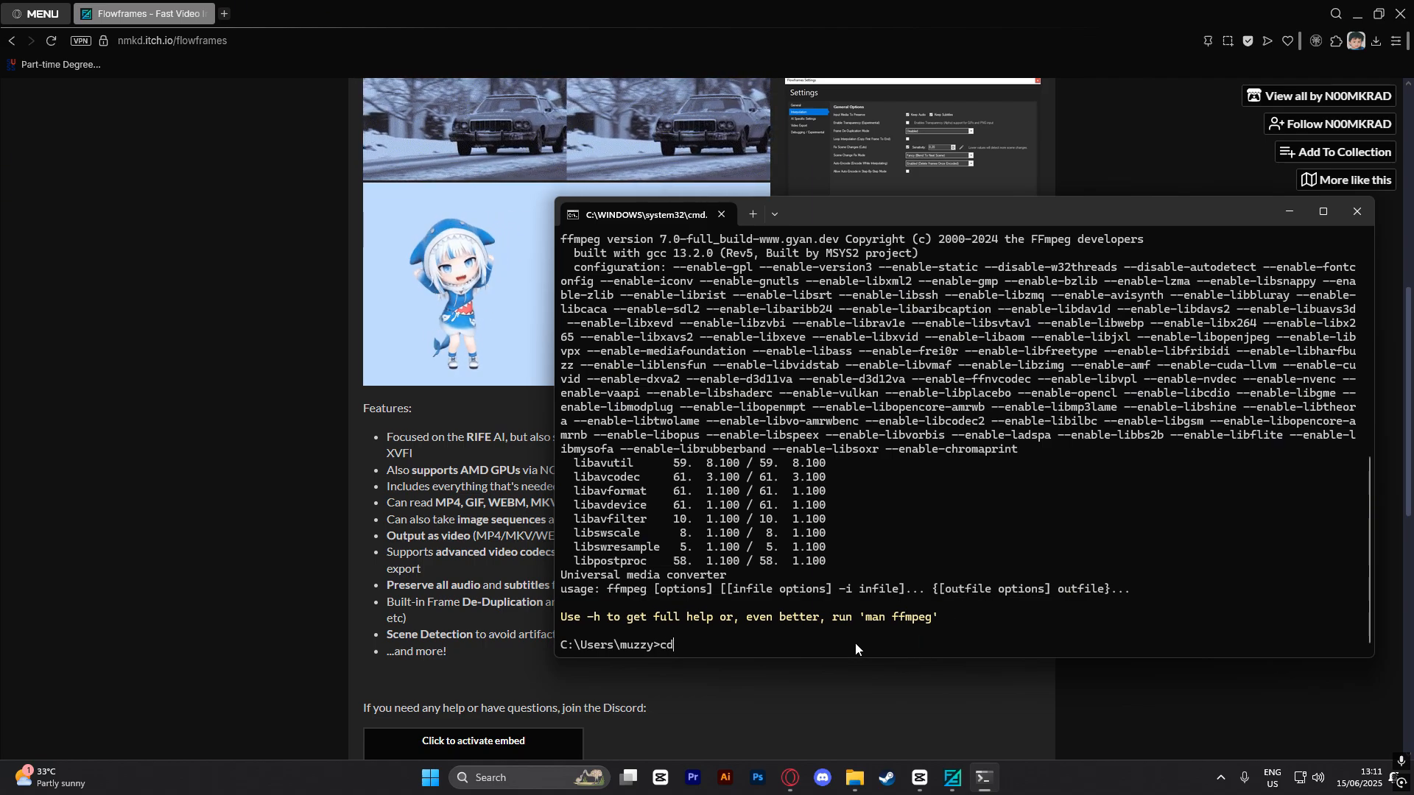
Change the Command Prompt's working directory to the juggedit2 folder in Downloads, using the path copied from File Explorer.
type("cd")
mouse_move(858, 775)
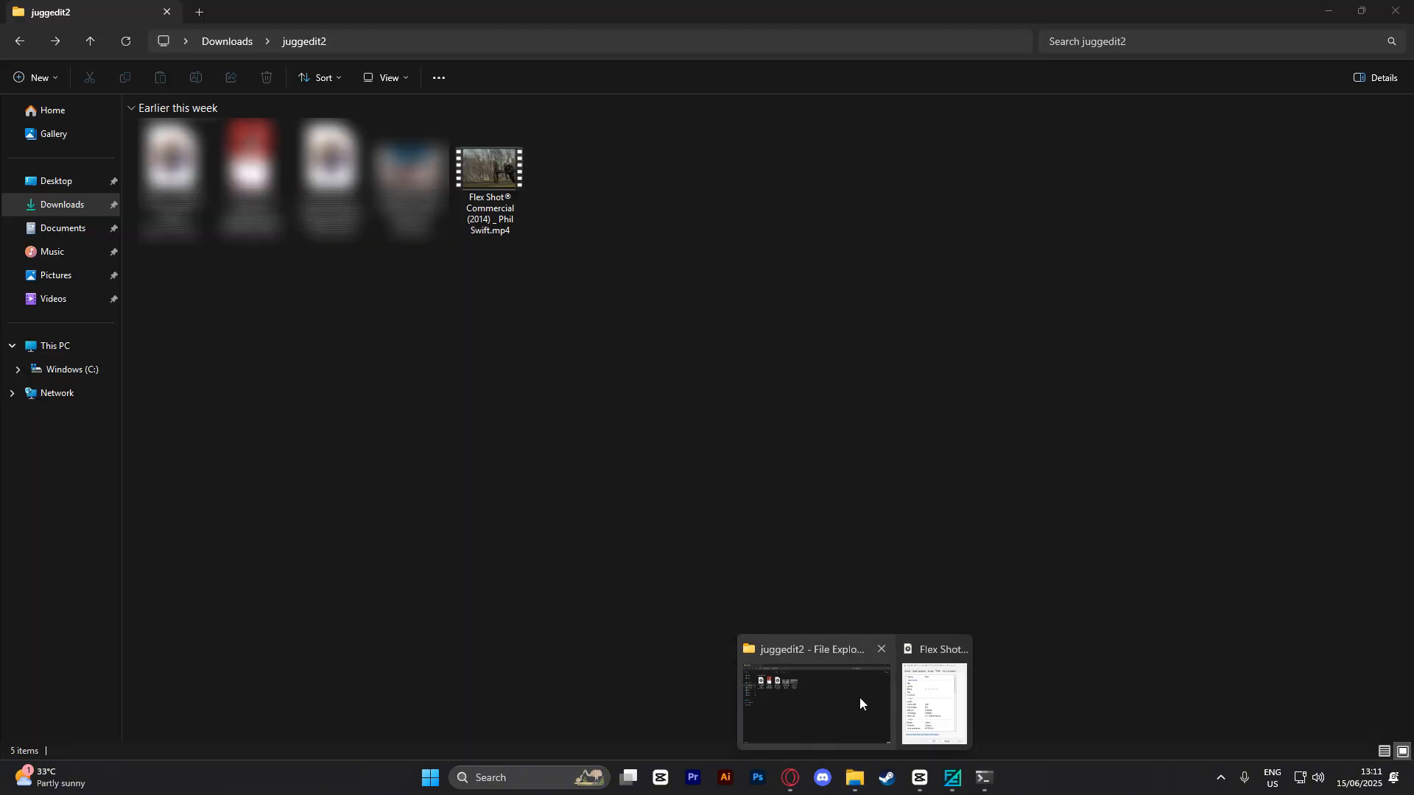
left_click(860, 697)
left_click(410, 41)
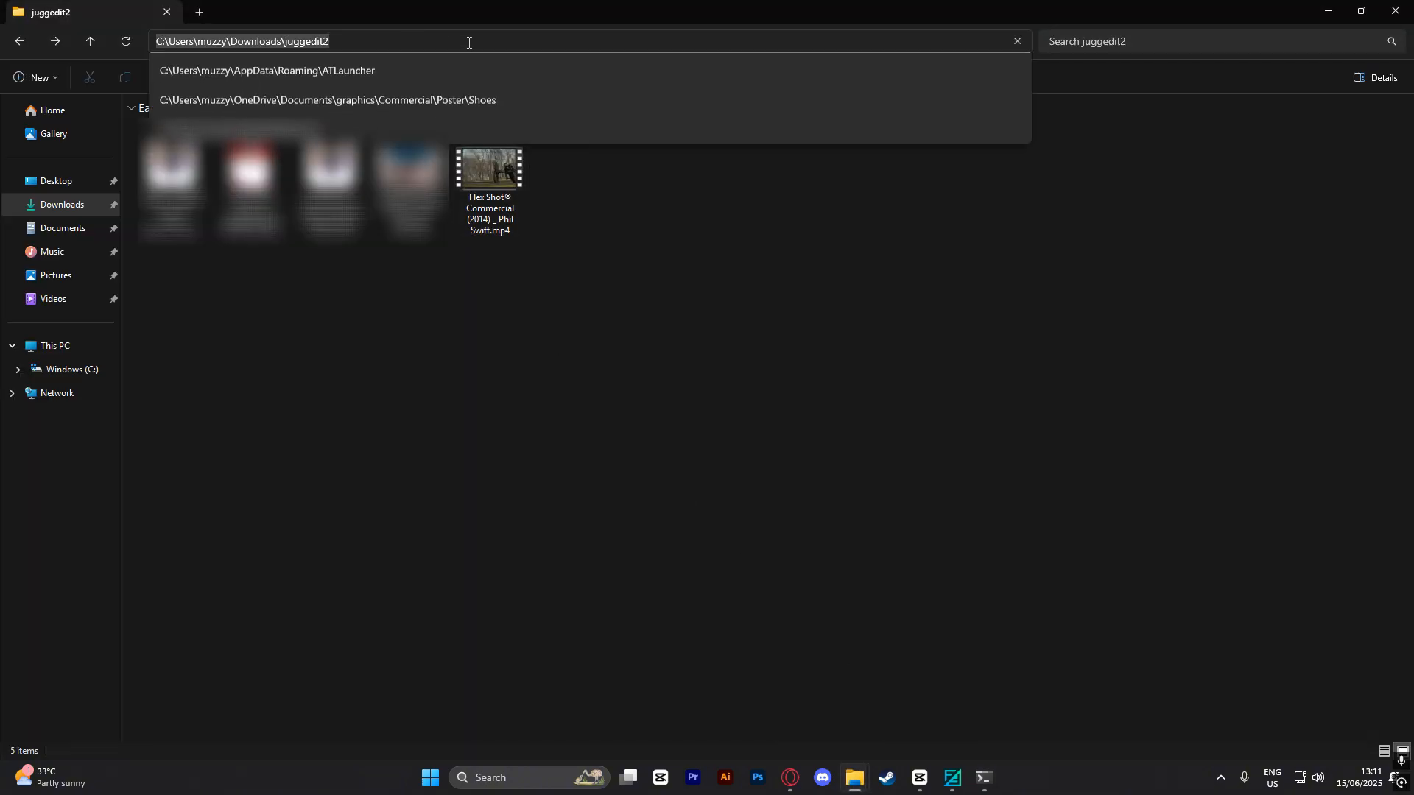
key("ctrl+c")
left_click(985, 778)
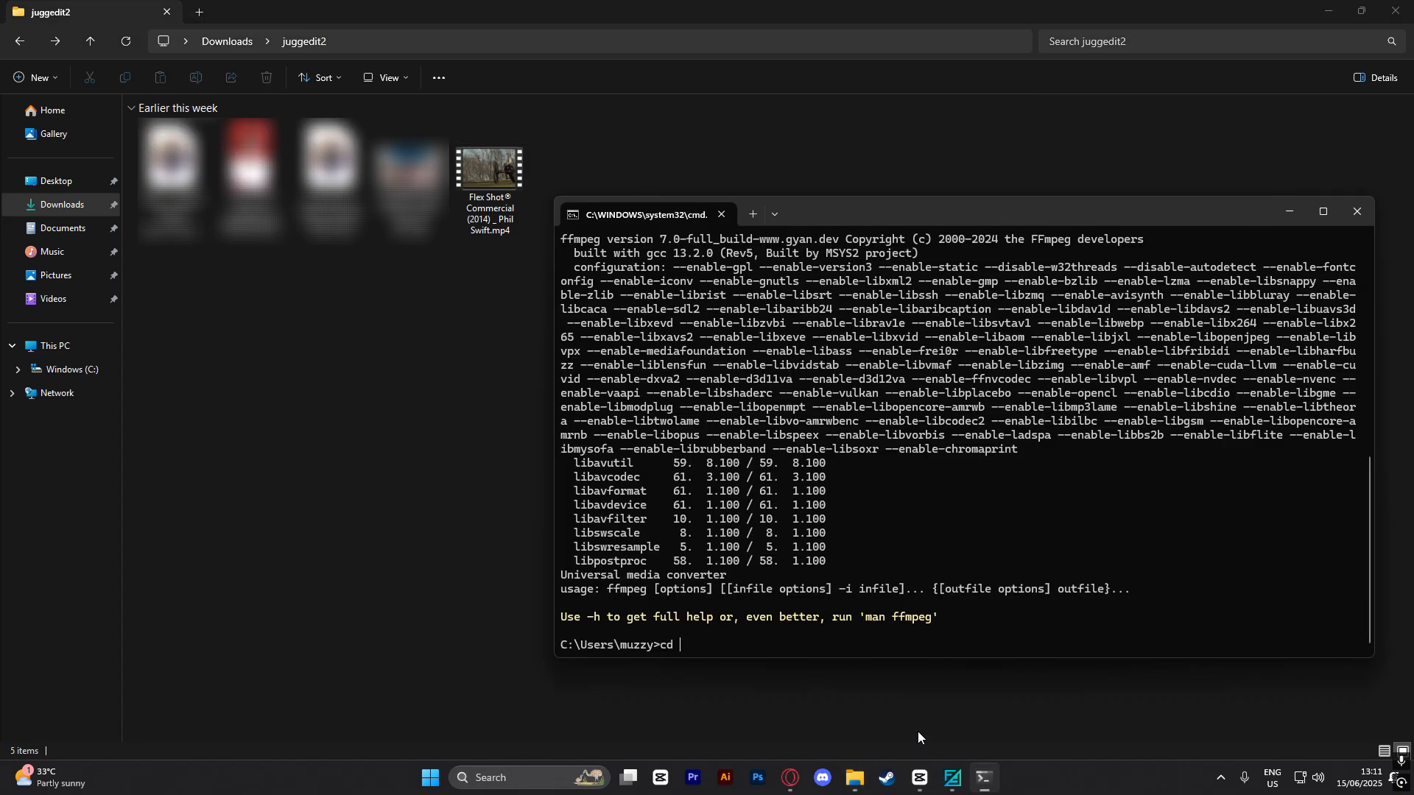
key("ctrl+v")
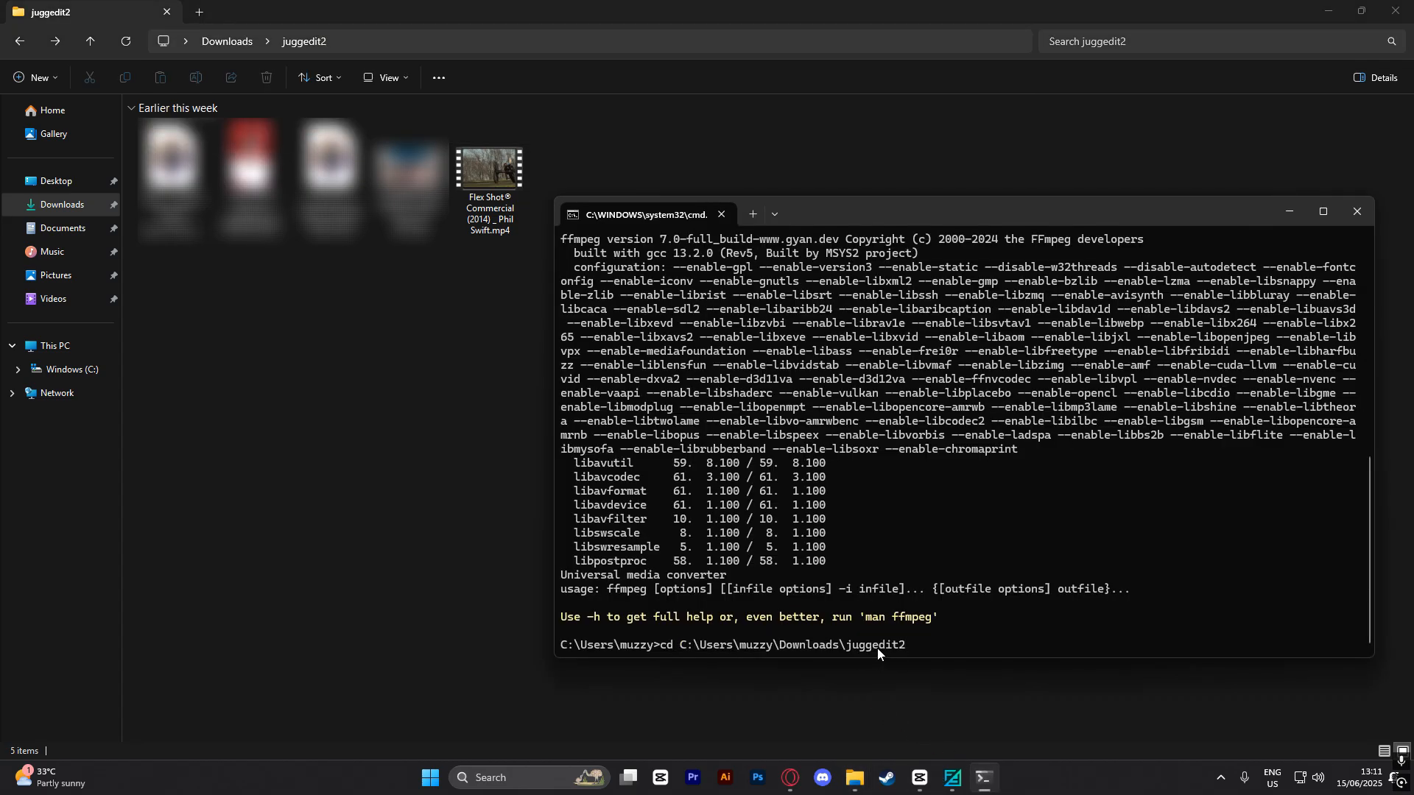
key("Return")
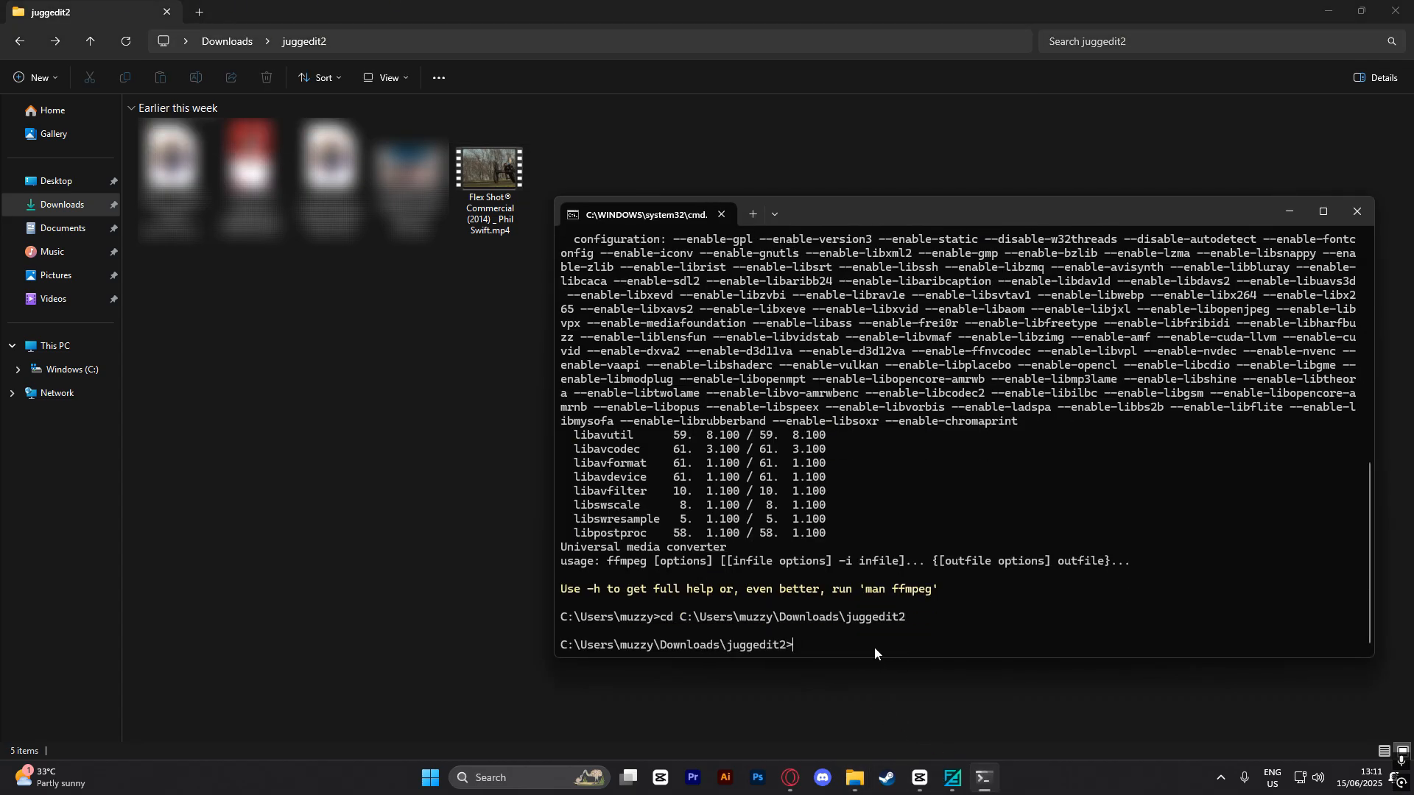
Rename the Flex Shot® Commercial (2014) video in the juggedit2 folder to flexshot.mp4.
left_click(505, 234)
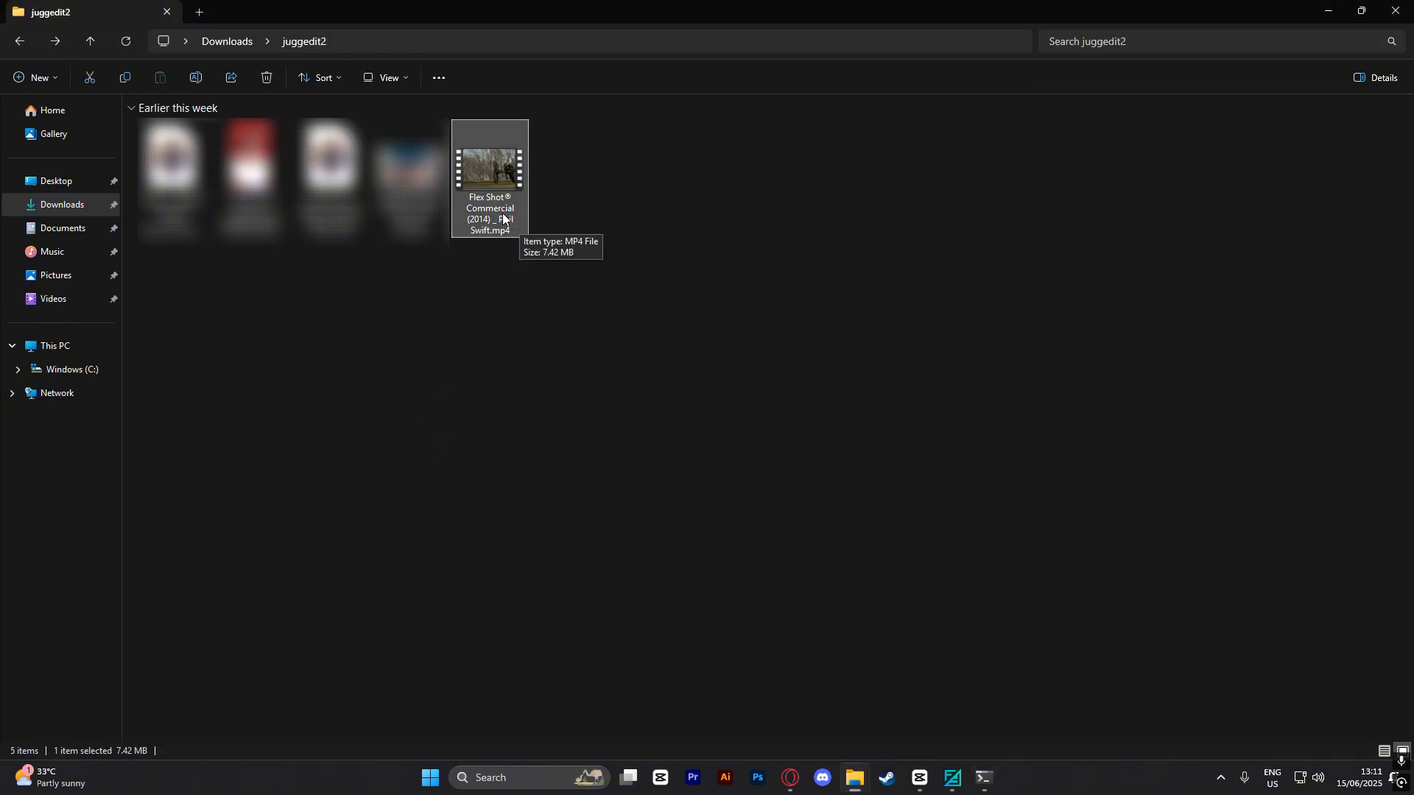
left_click(503, 216)
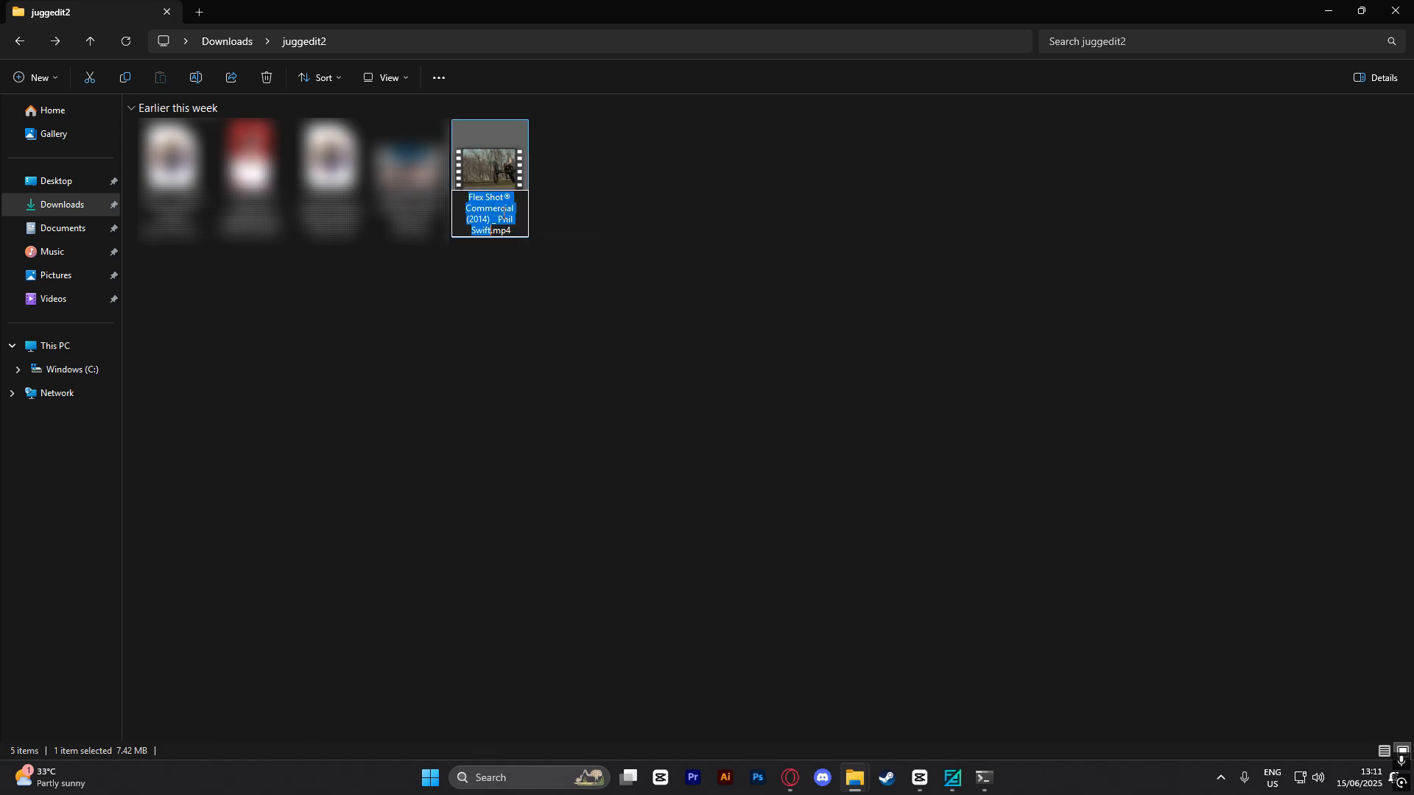
type("flexshot")
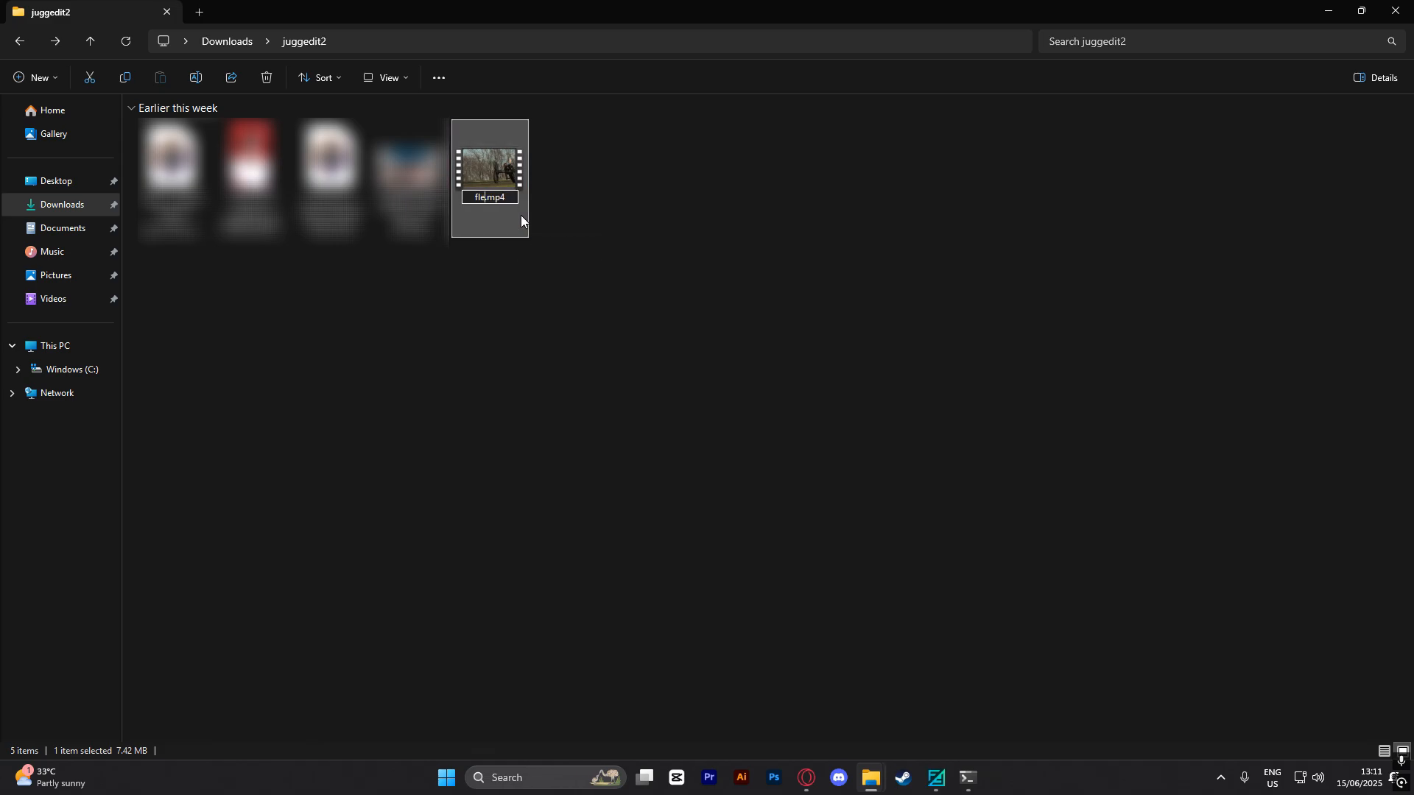
left_click(599, 233)
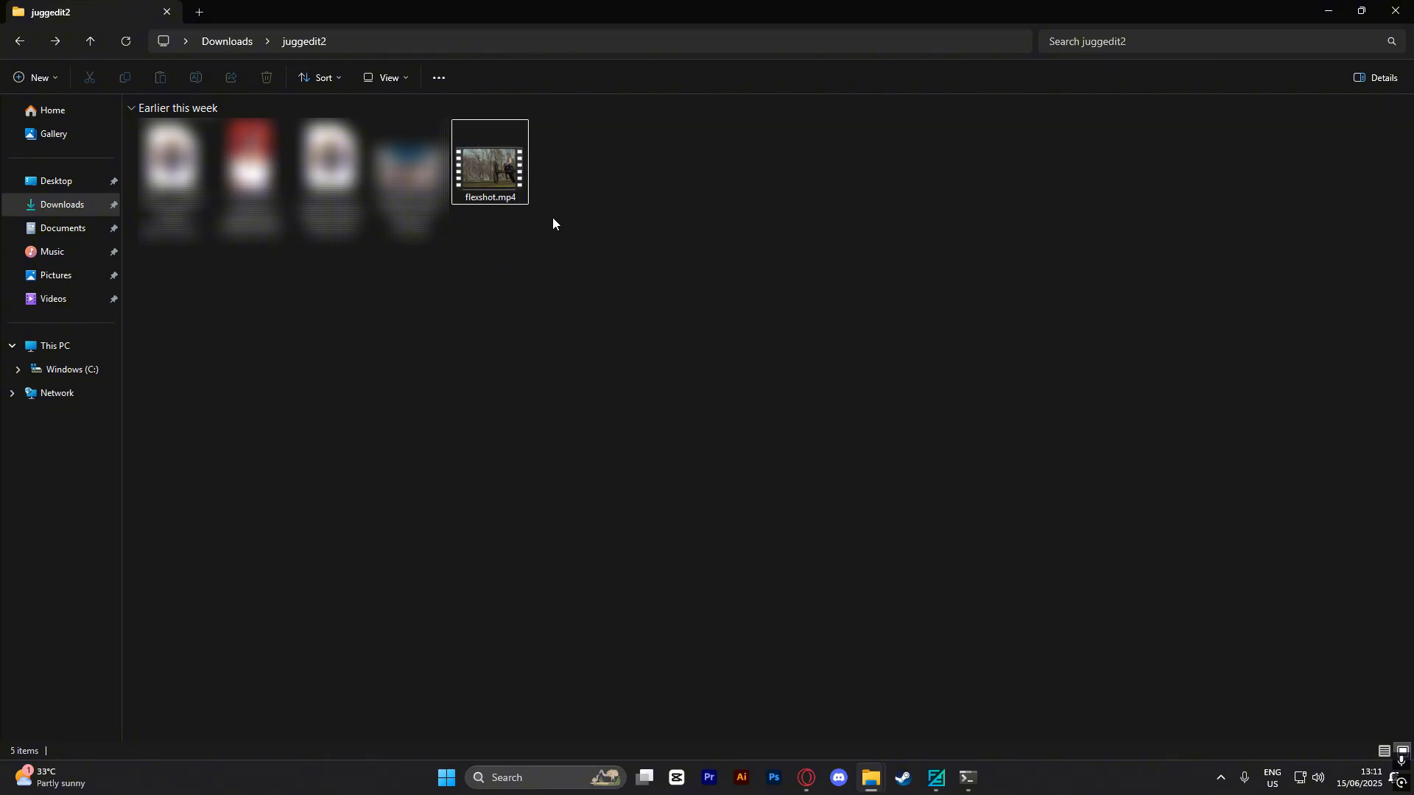
Copy the command "ffmpeg -i $FILE -vf mpdecimate,setpts=N/FRAME_RATE/TB -an $OUT" from the text file into the Command Prompt.
left_click(981, 776)
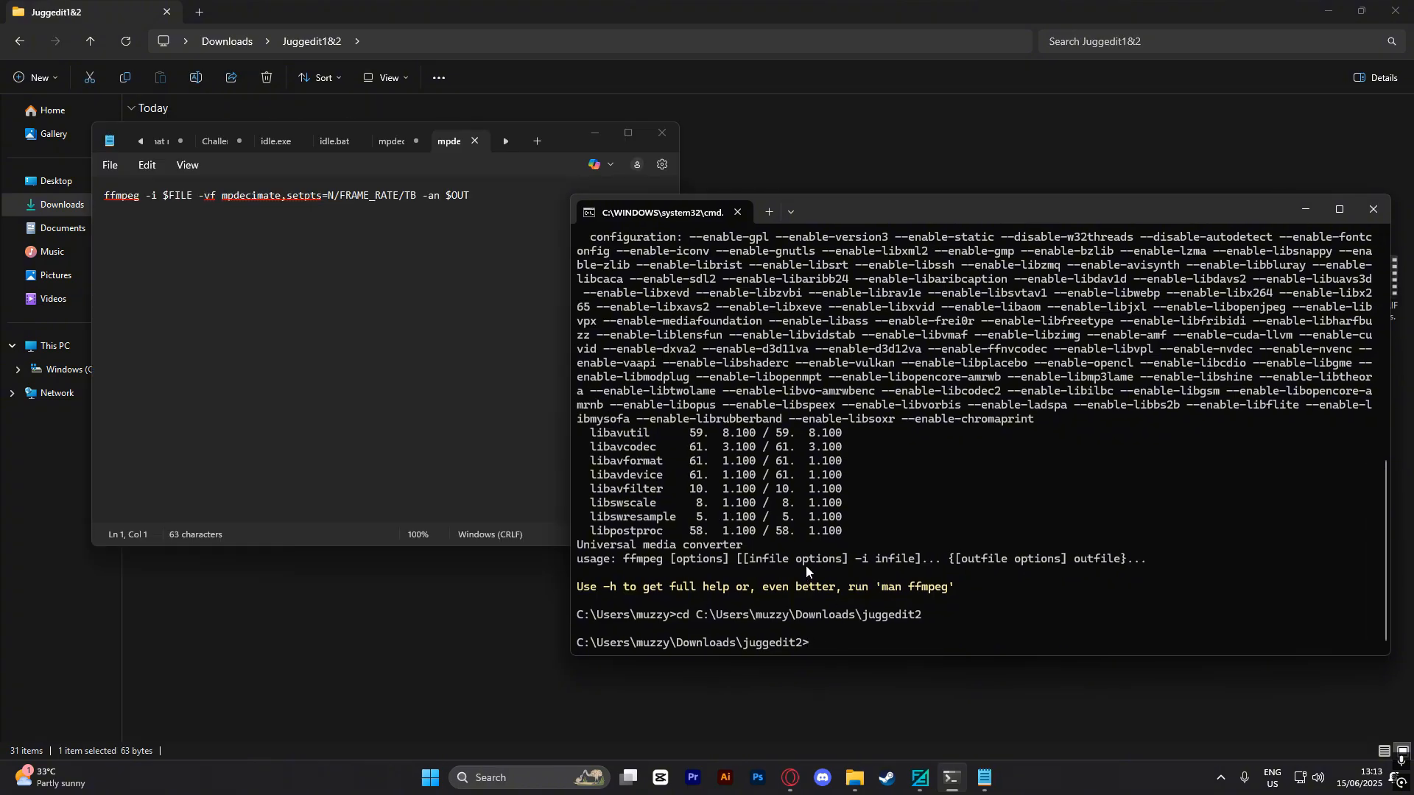
left_click(570, 464)
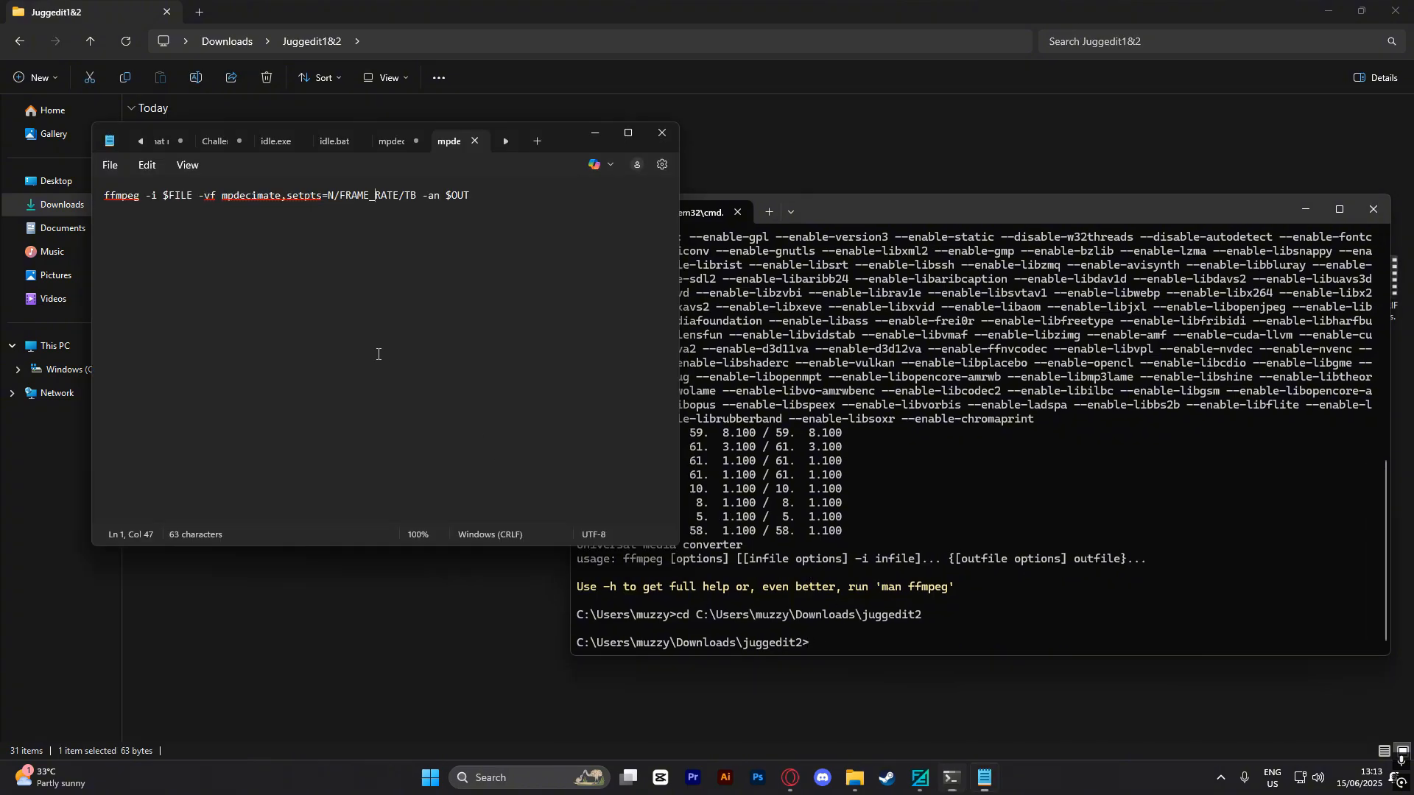
key("ctrl+a")
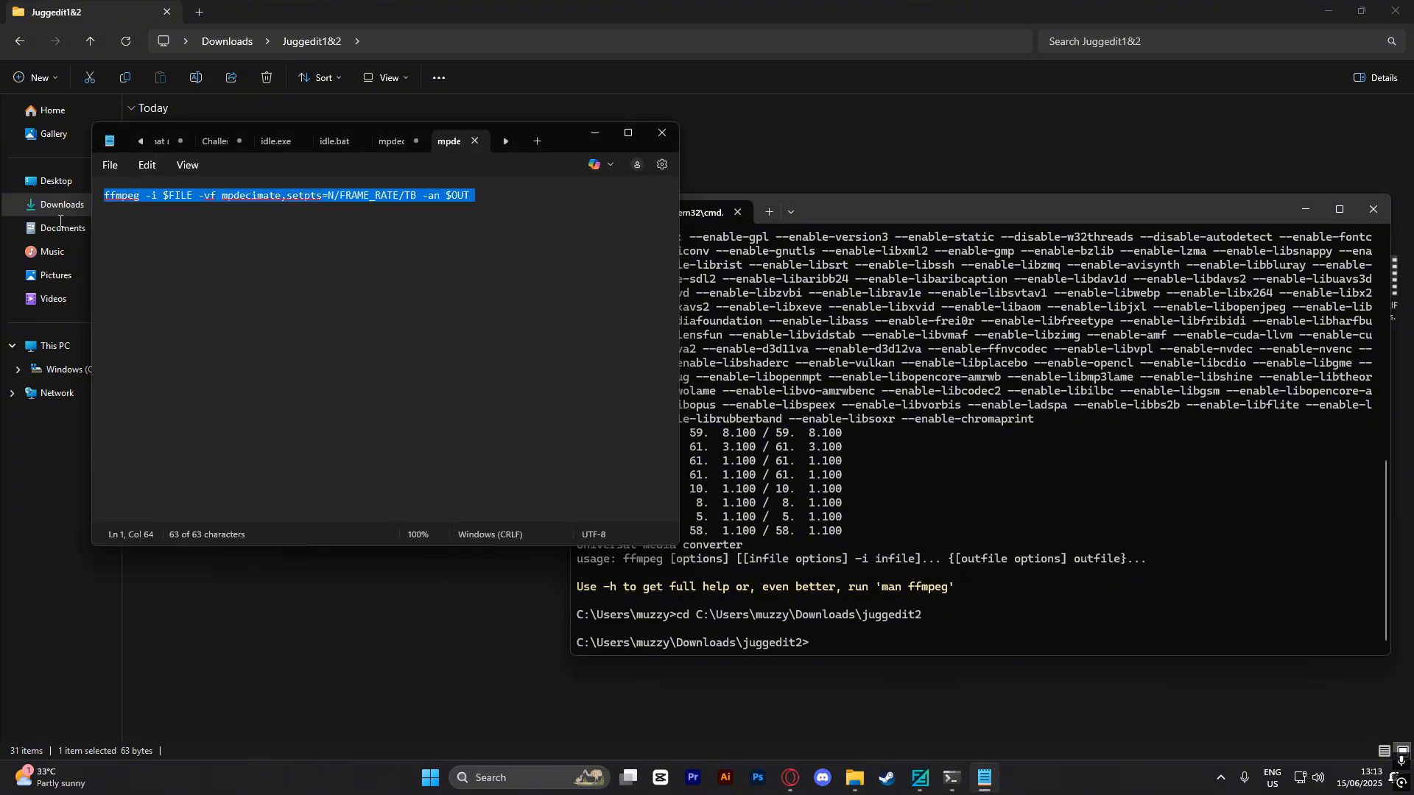
left_click(844, 638)
key("ctrl+v")
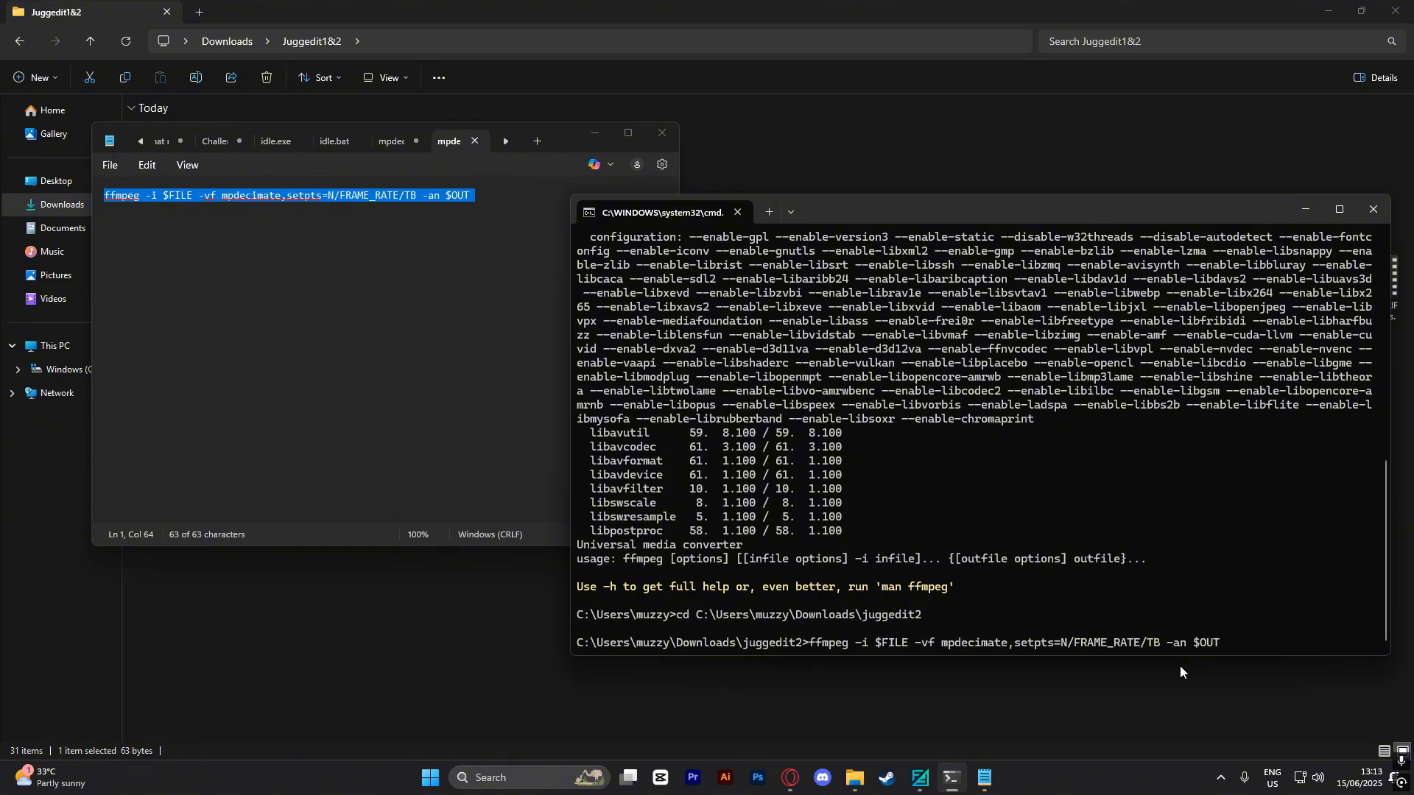
Replace the $FILE placeholder in the pasted ffmpeg command with flexshot.mp4.
key("Left")
key("Left")
key("Left")
key("Left")
key("Left")
key("Left")
key("Left")
key("Left")
key("Left")
key("Left")
key("Left")
key("Left")
key("Left")
key("Left")
key("Left")
key("Left")
key("Left")
key("Left")
key("Left")
key("Left")
key("BackSpace")
key("Left")
key("BackSpace")
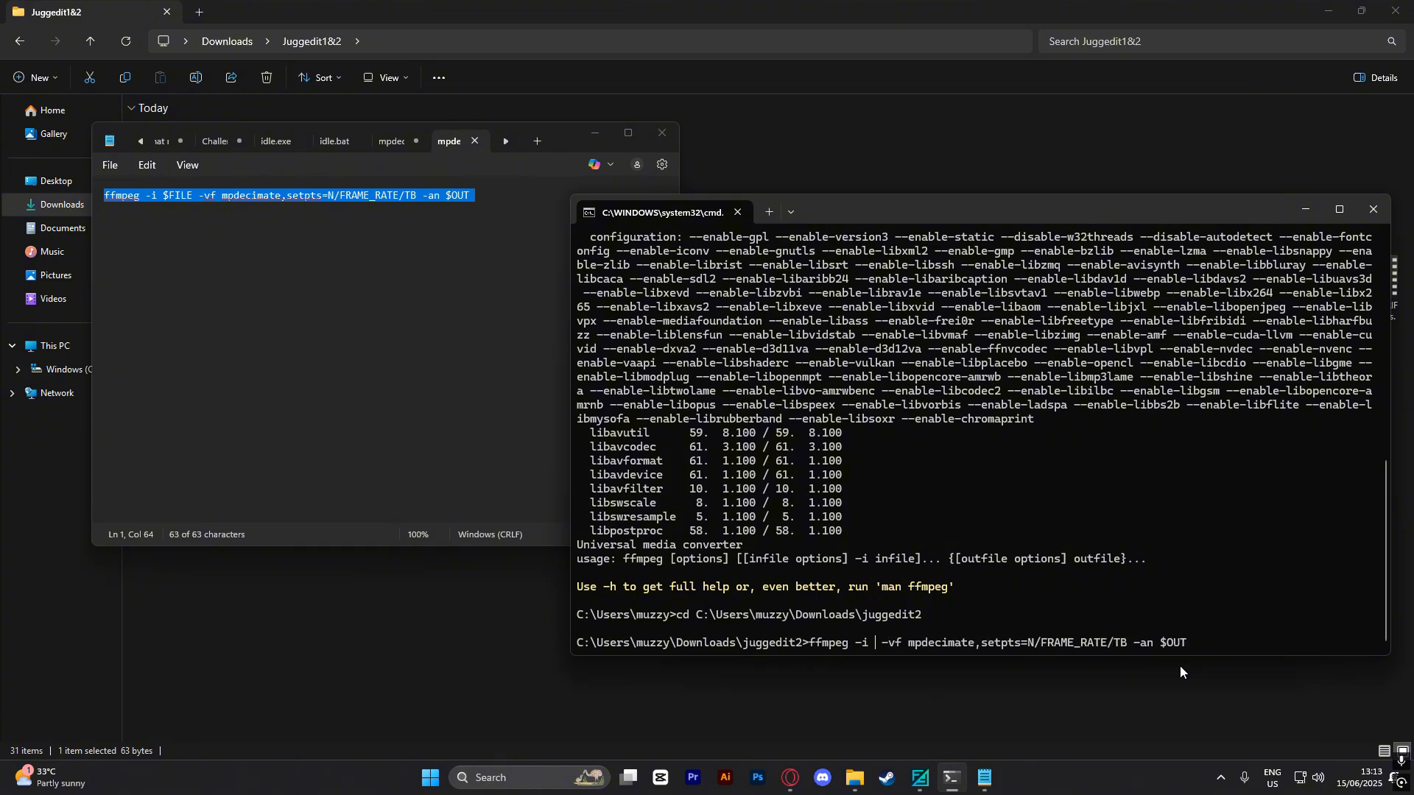
key("Right")
key("Right")
key("Right")
key("BackSpace")
key("BackSpace")
key("BackSpace")
type("flex")
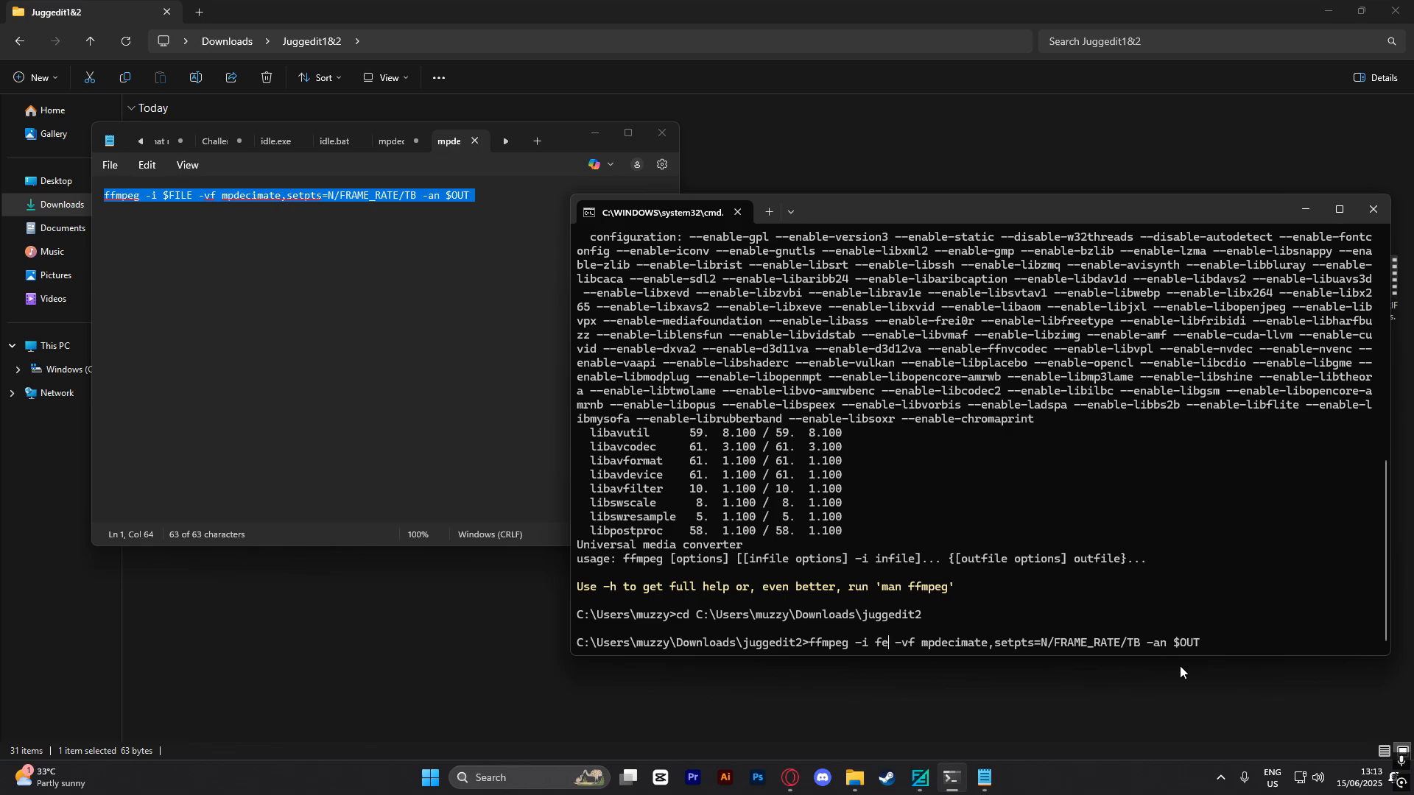
type("shot.mp4")
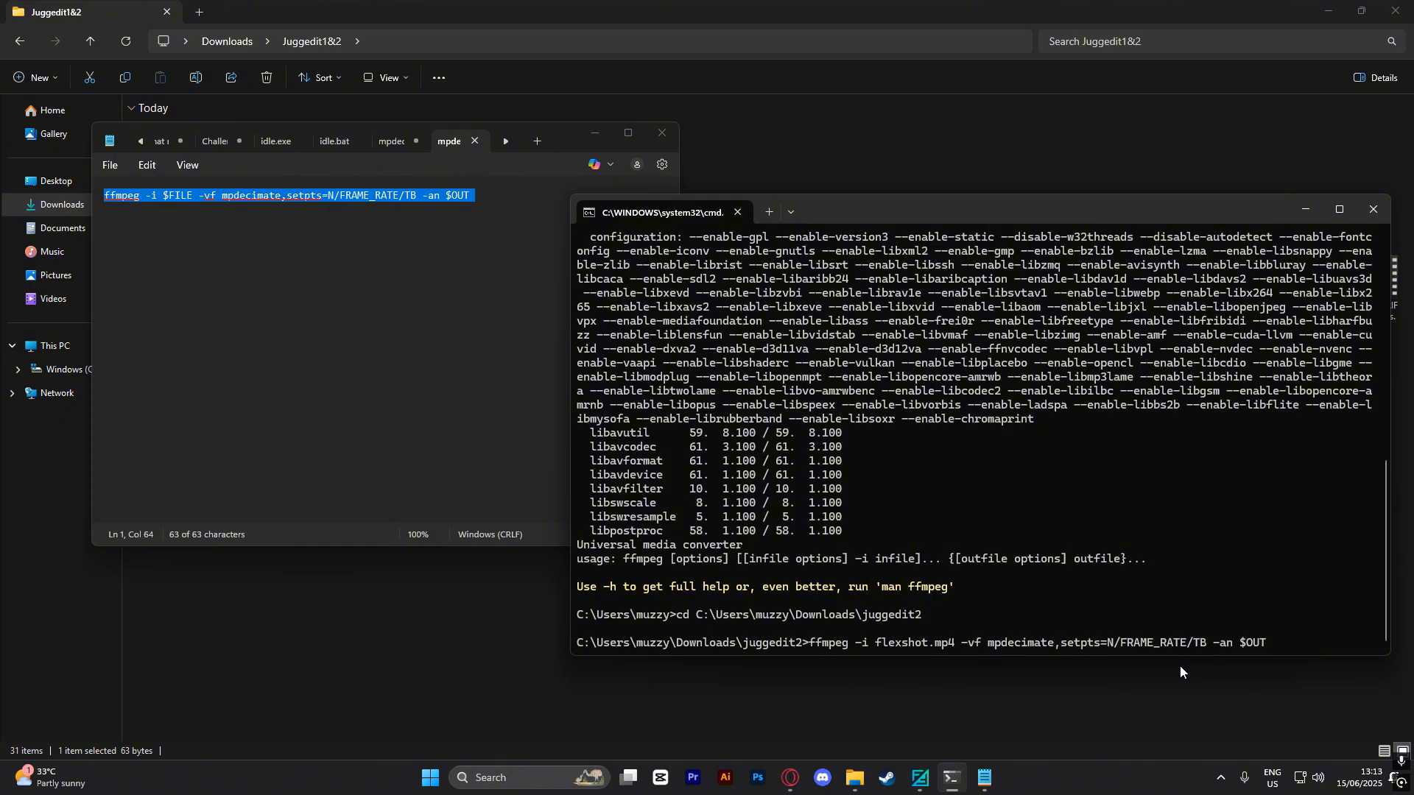
Replace the $OUT placeholder with flexshotcut.mp4 and run the ffmpeg command.
key("BackSpace")
key("BackSpace")
key("BackSpace")
key("BackSpace")
key("BackSpace")
type("flexshotfinal")
key("BackSpace")
key("BackSpace")
key("BackSpace")
key("BackSpace")
key("BackSpace")
type("cut.mp4")
key("Return")
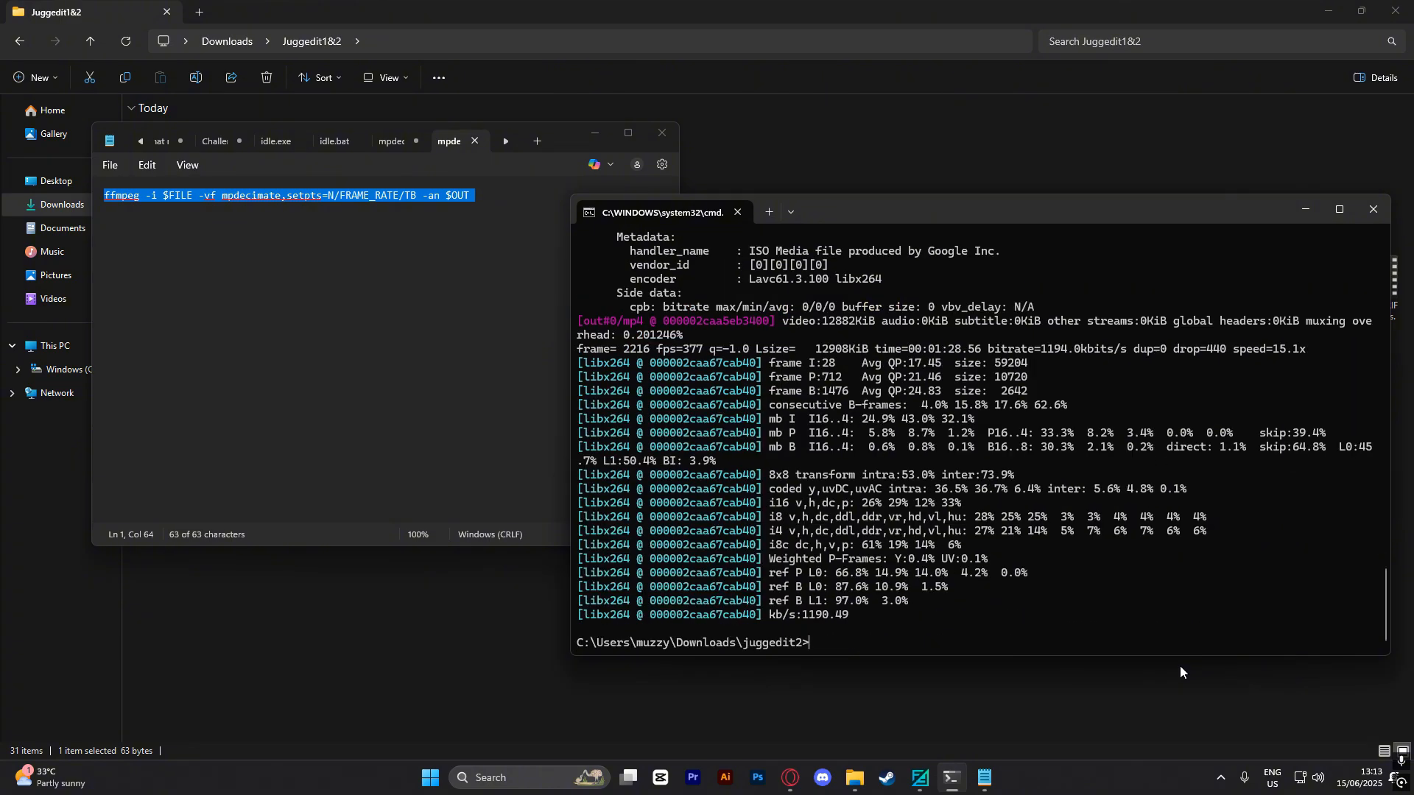
Minimise the Command Prompt and text file, return to the juggedit2 folder in File Explorer, and select flexshotcut.mp4.
left_click(1306, 210)
left_click(594, 133)
left_click(34, 77)
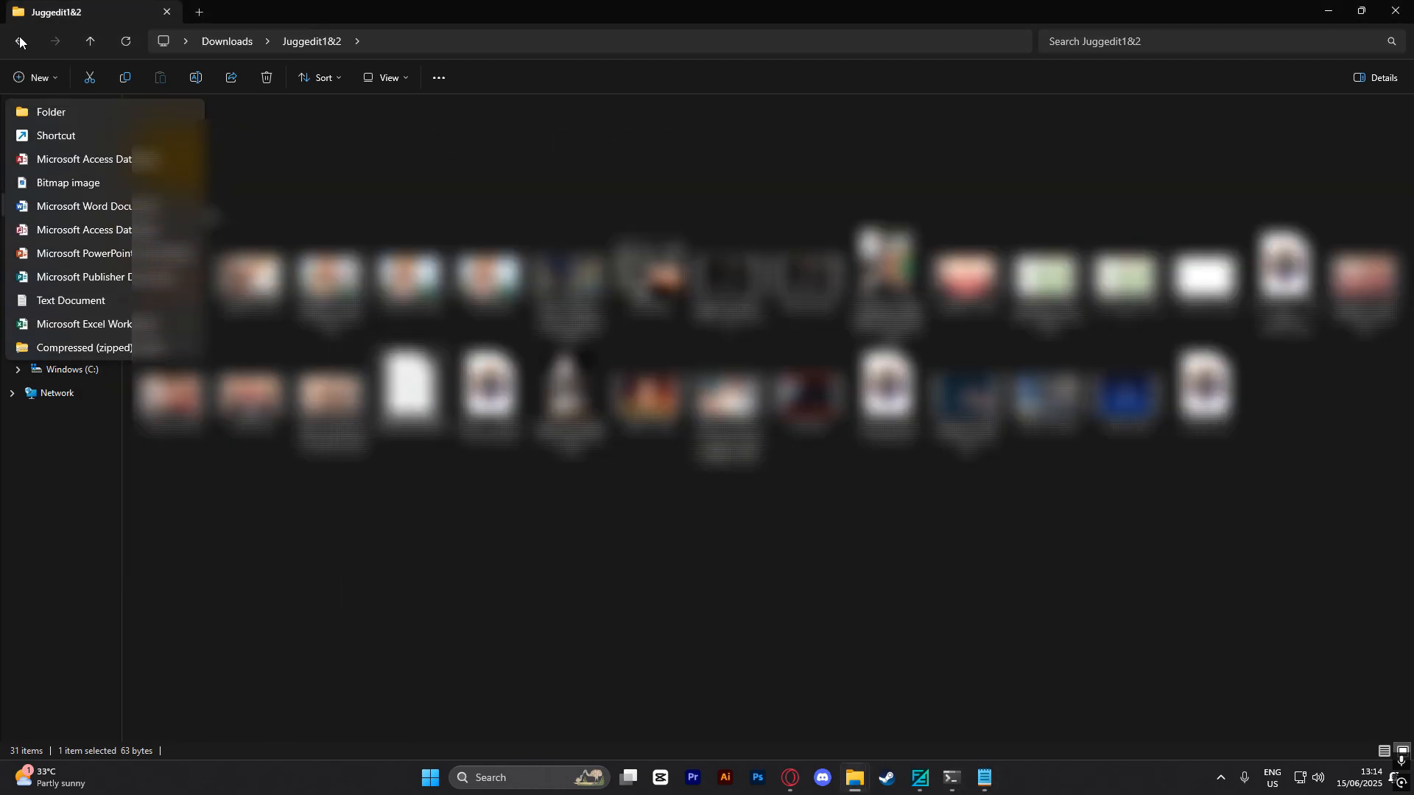
left_click(20, 42)
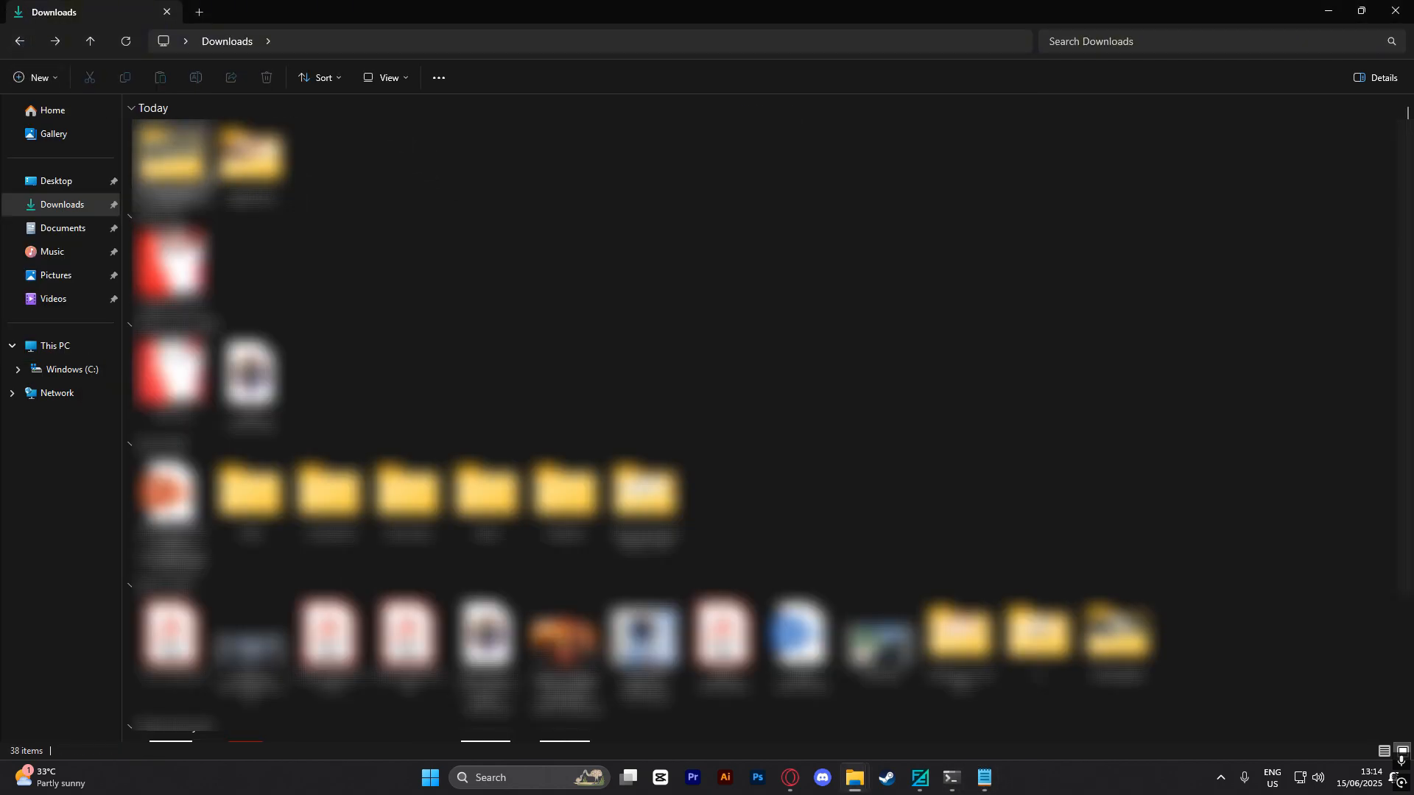
double_click(173, 164)
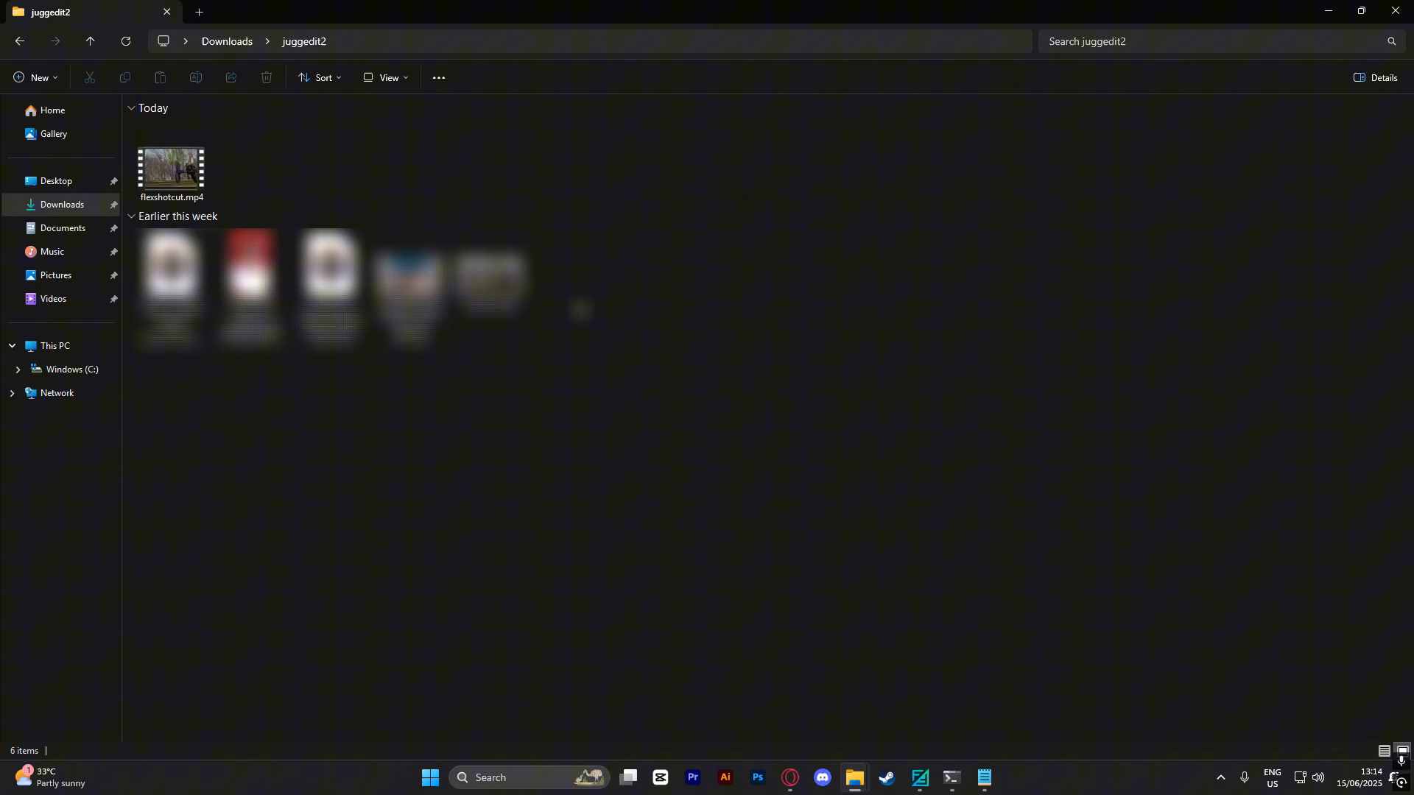
left_click(184, 175)
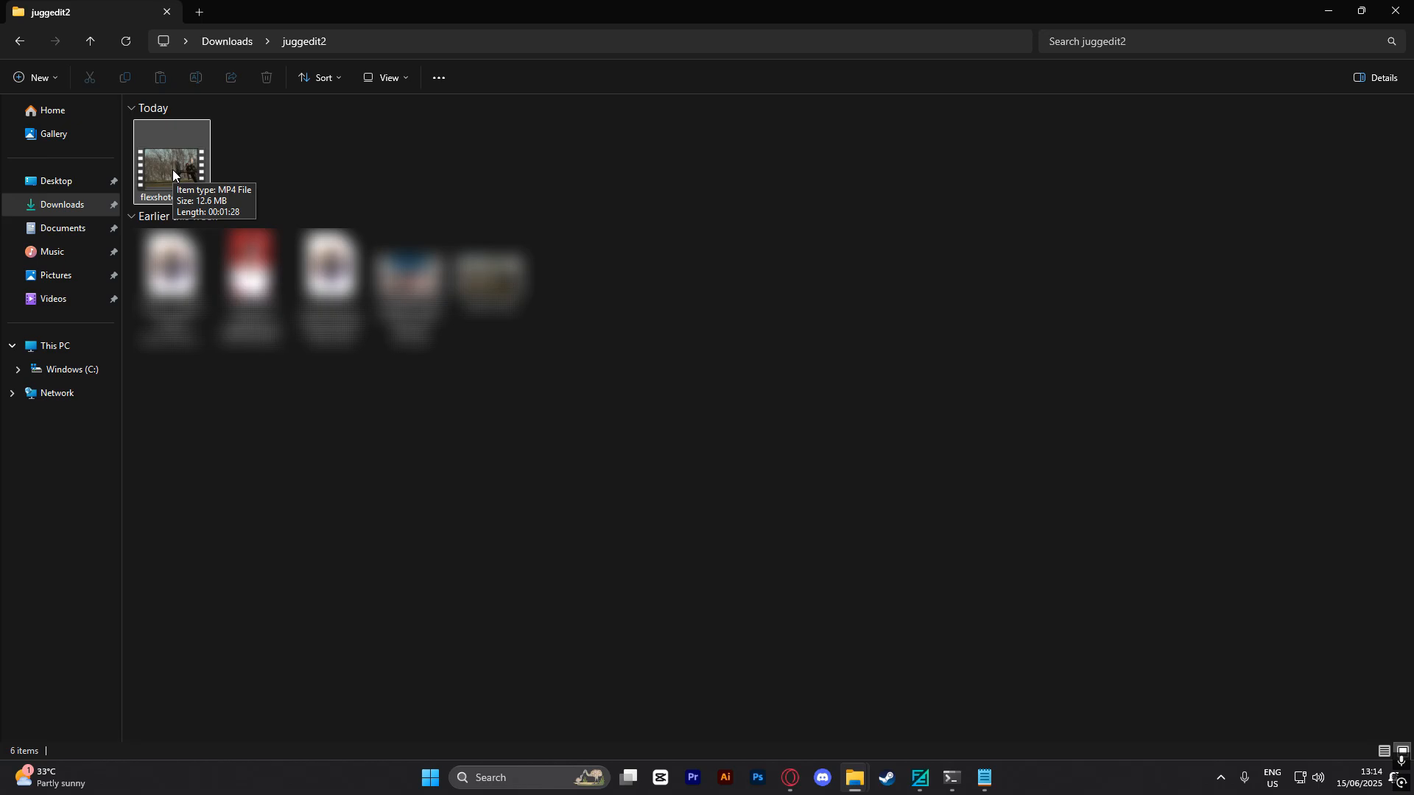
Switch to the Jugg tut project in CapCut and preview the flexshotcut.mp4 clip from the media library.
key("alt+Tab")
left_click(218, 151, "ctrl")
left_click(602, 369)
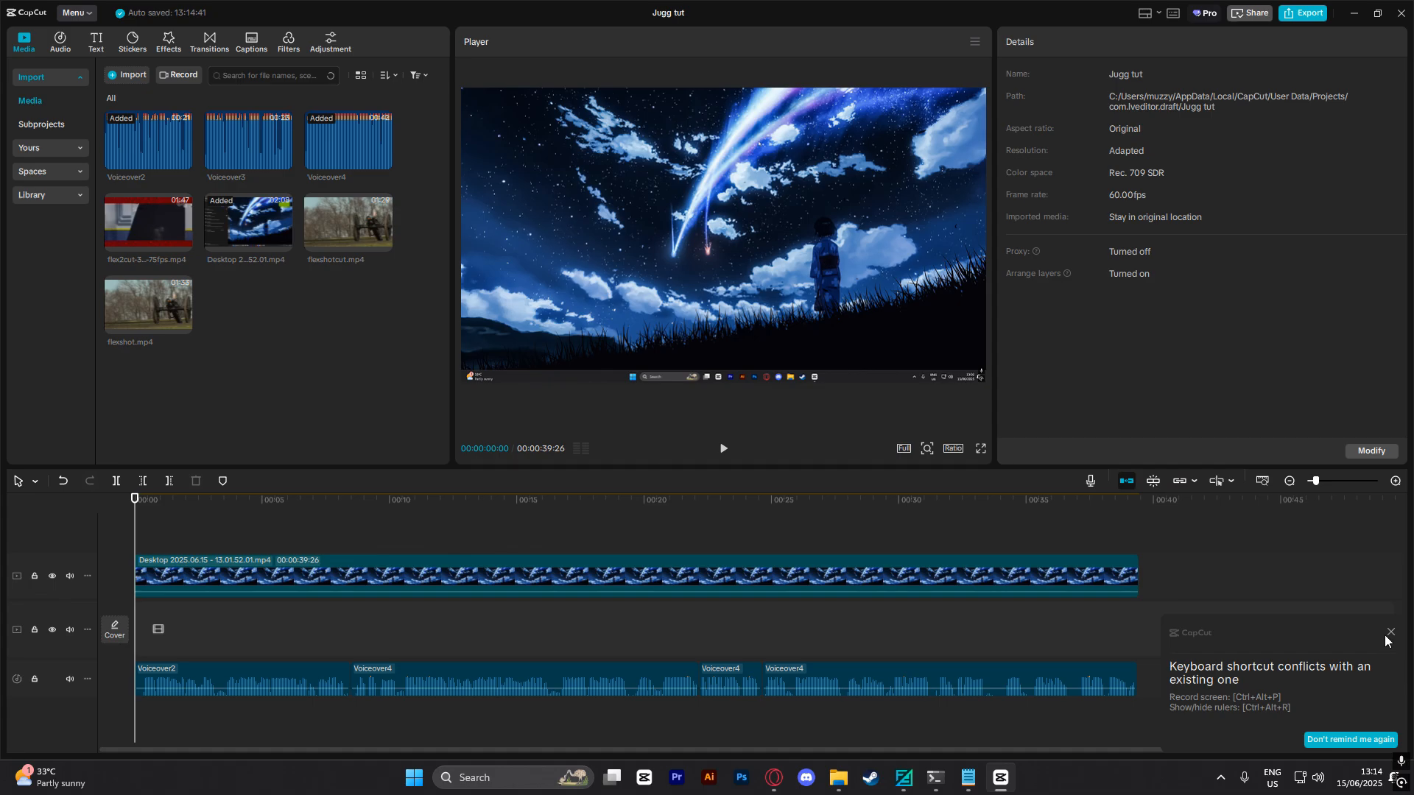
left_click(352, 212)
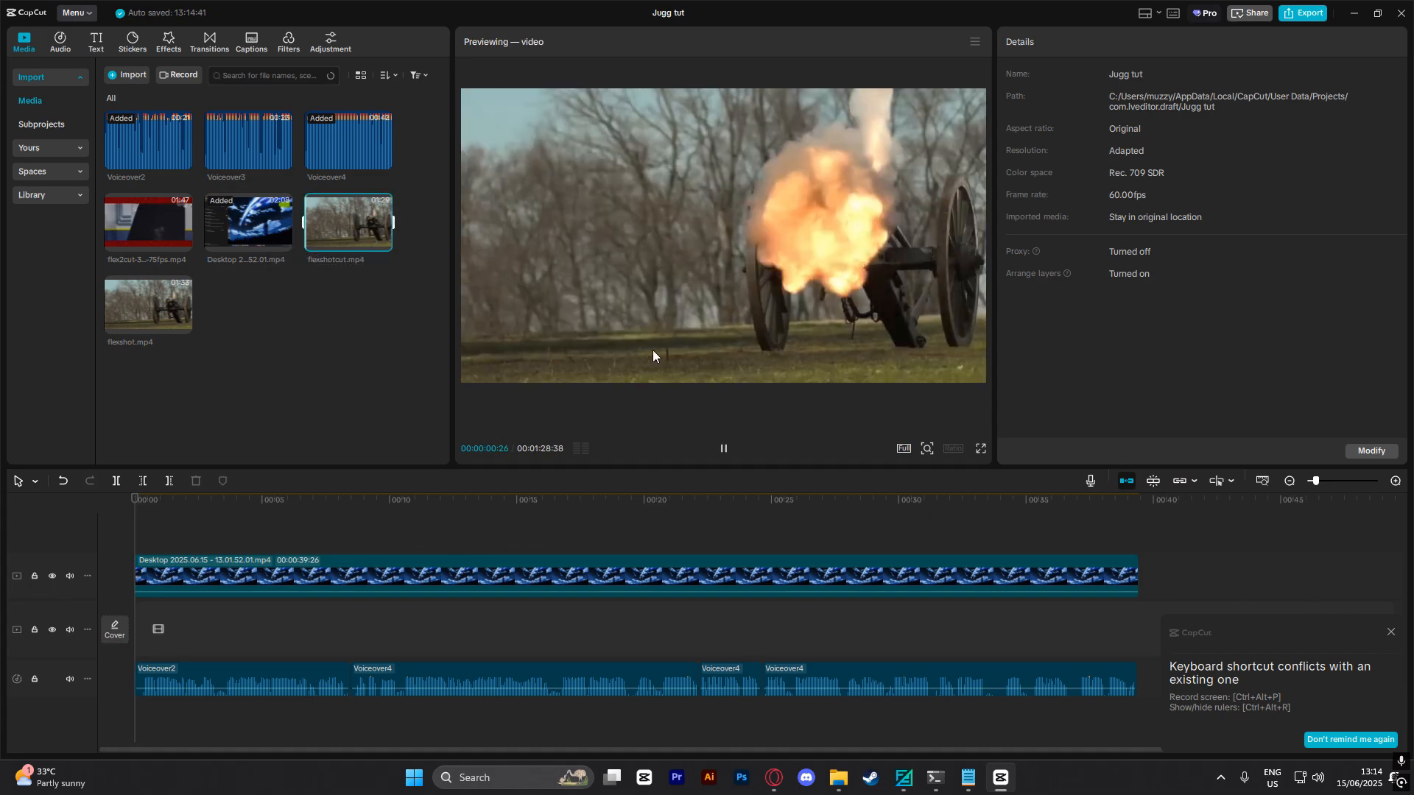
Leave the flexshotcut.mp4 preview and preview the original flexshot.mp4 clip from the media library.
left_click(374, 284)
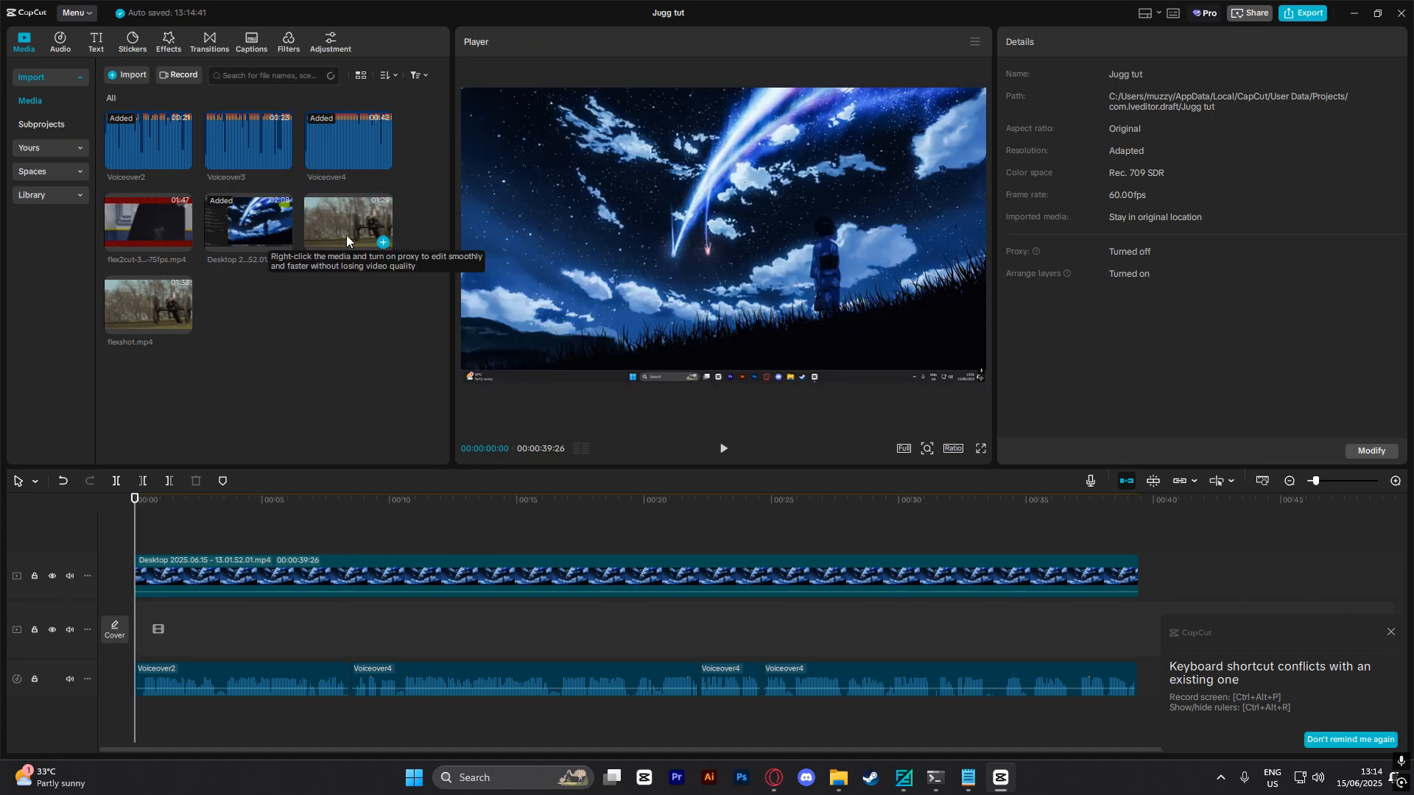
left_click(148, 303)
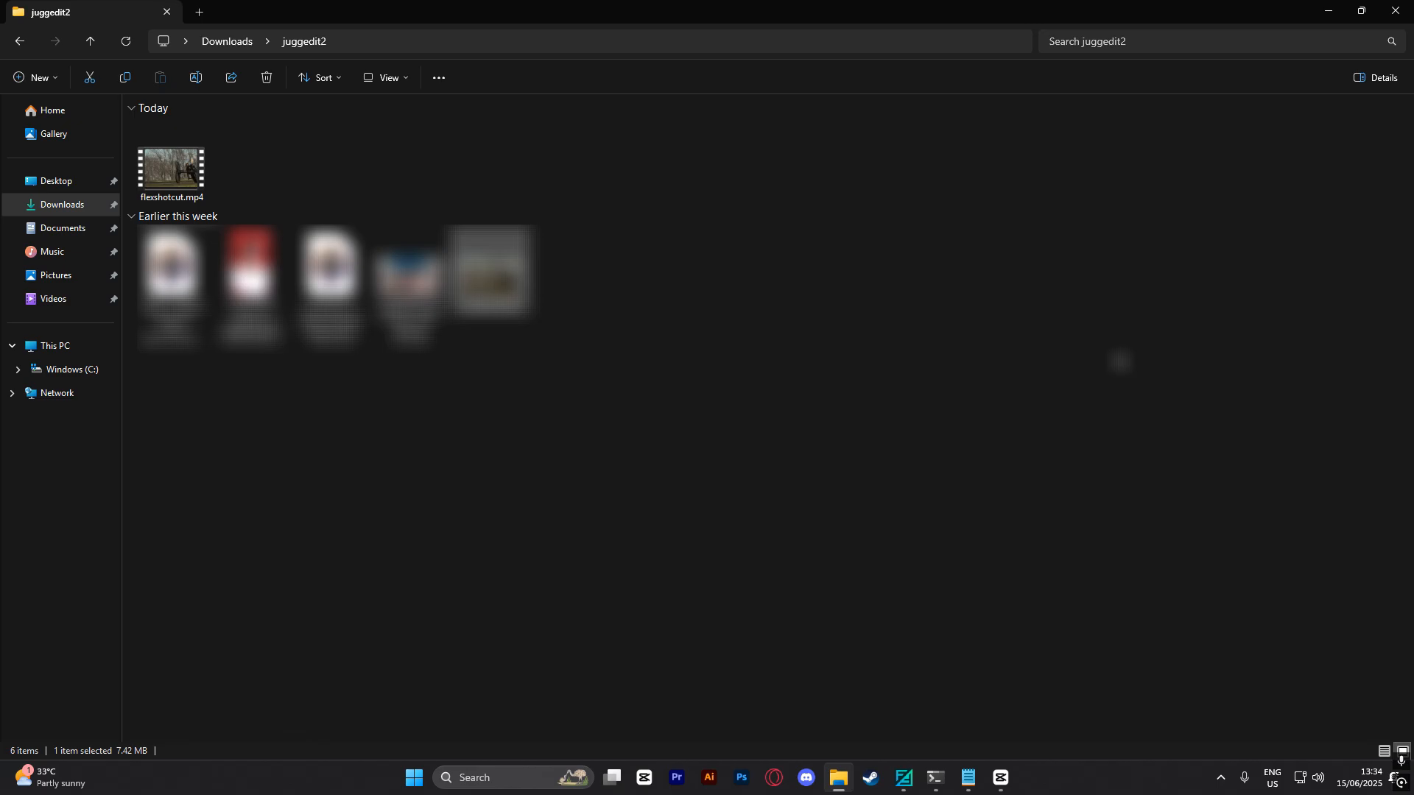
Switch to File Explorer and load flexshotcut.mp4 from the juggedit2 folder into Flowframes as the input video.
double_click(1269, 16)
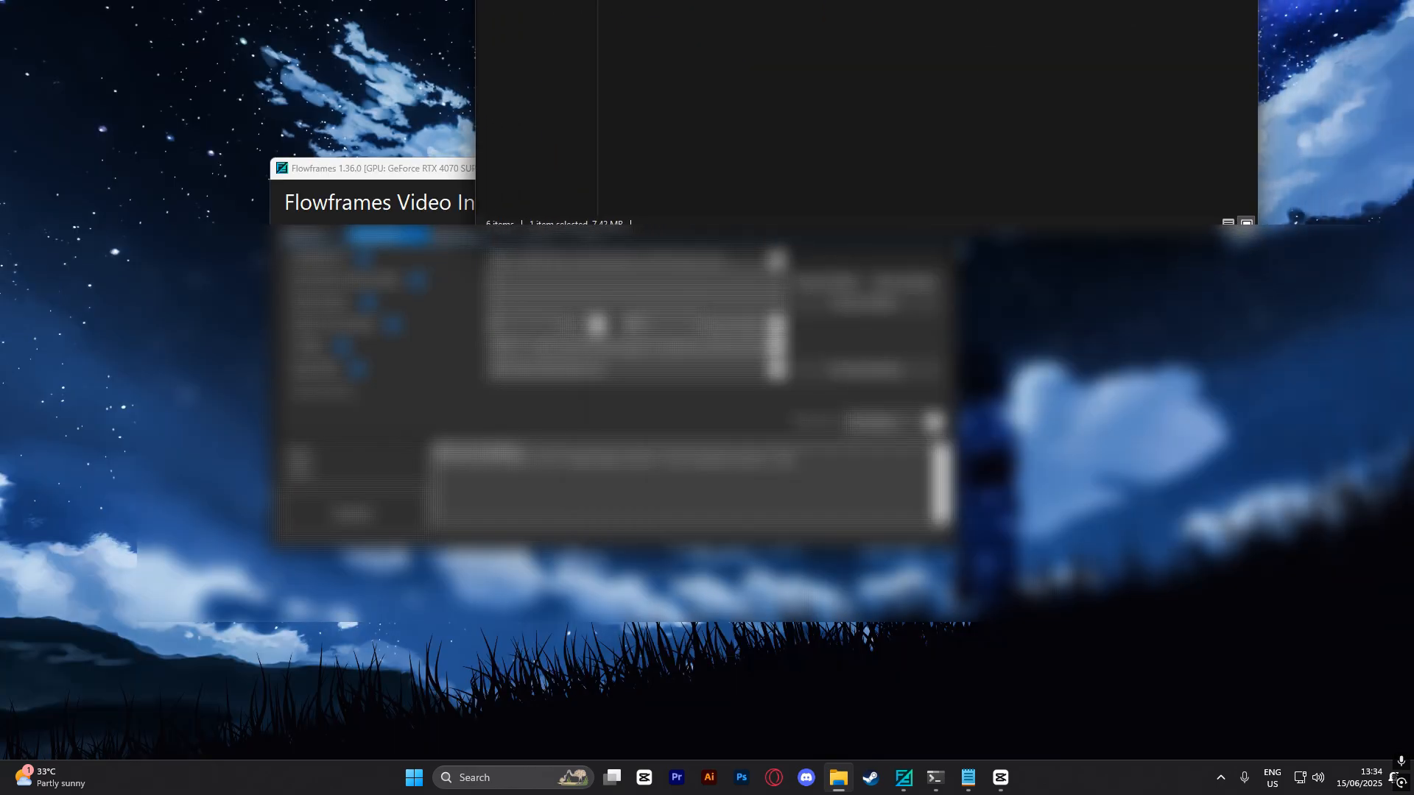
left_click_drag(1305, 10, 1235, 7)
double_click(1324, 15)
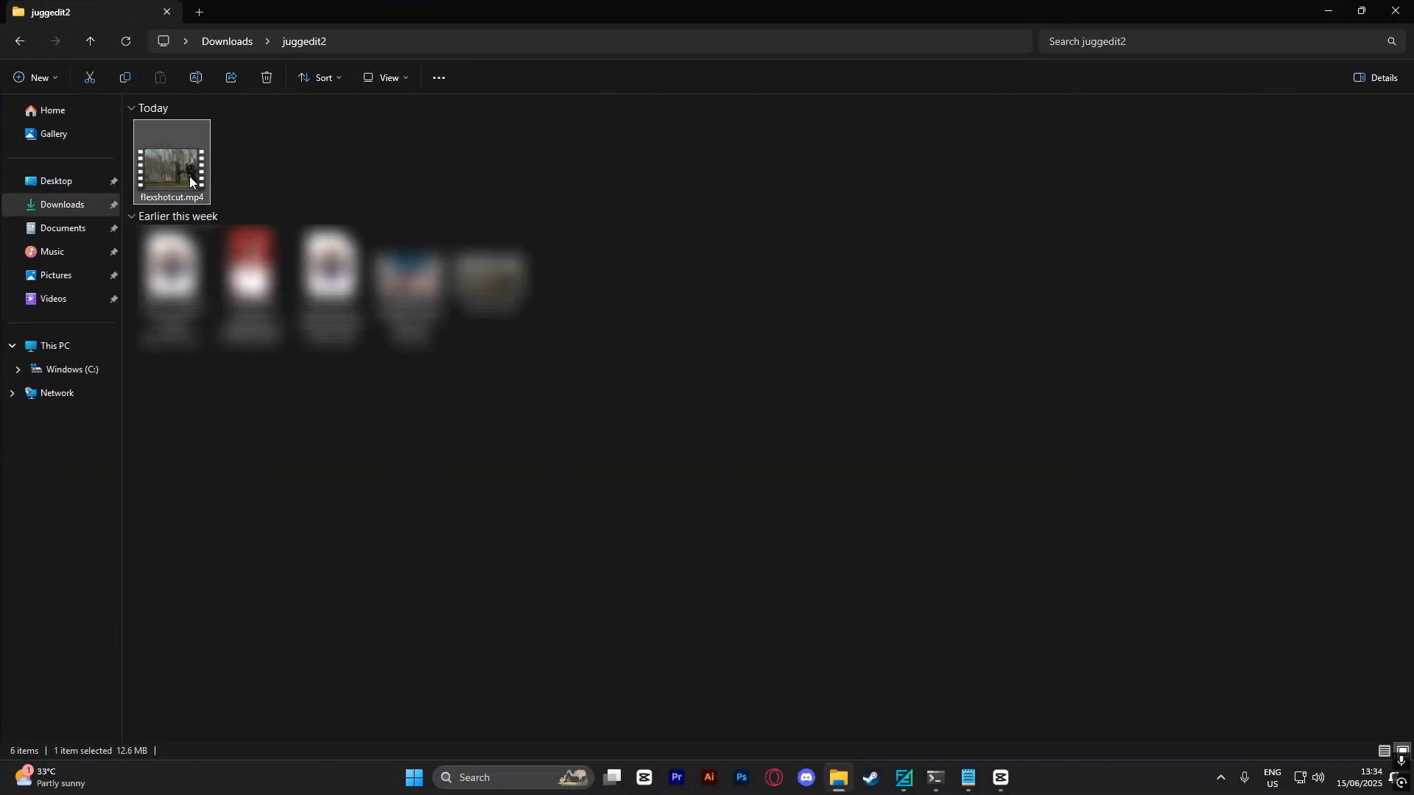
left_click_drag(189, 175, 439, 359)
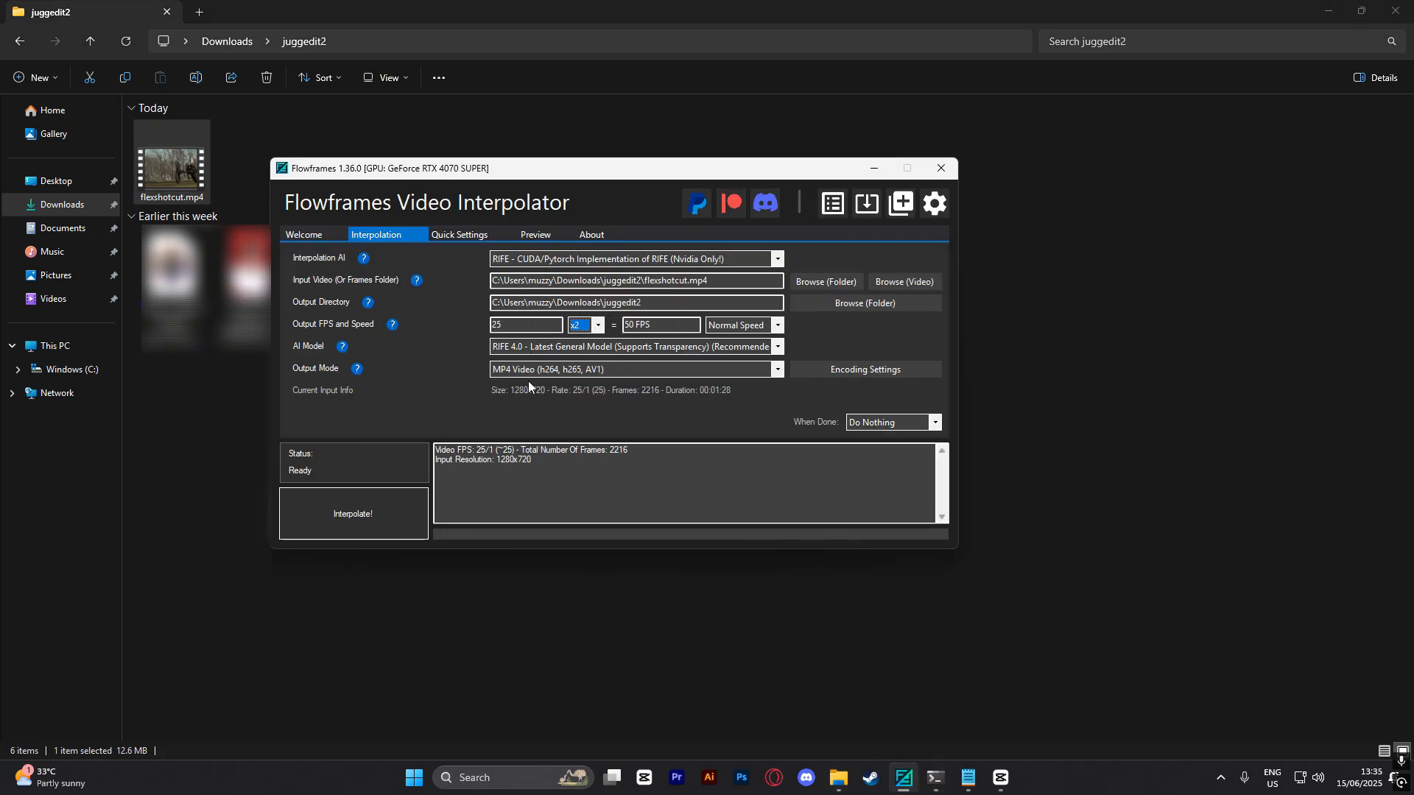
Set the output frame rate multiplier to x3 for a 75 FPS result.
key("shift+Tab")
left_click(598, 325)
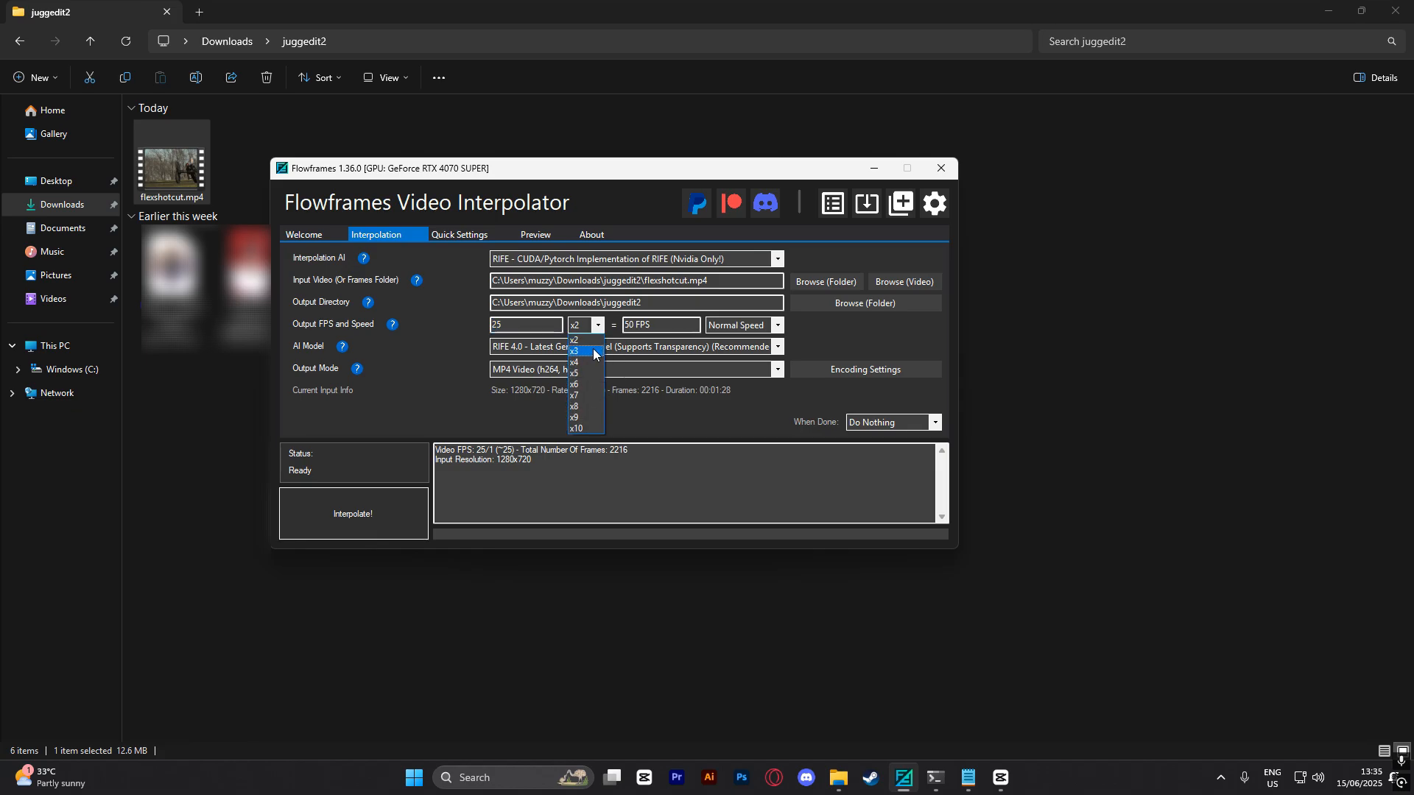
left_click(585, 354)
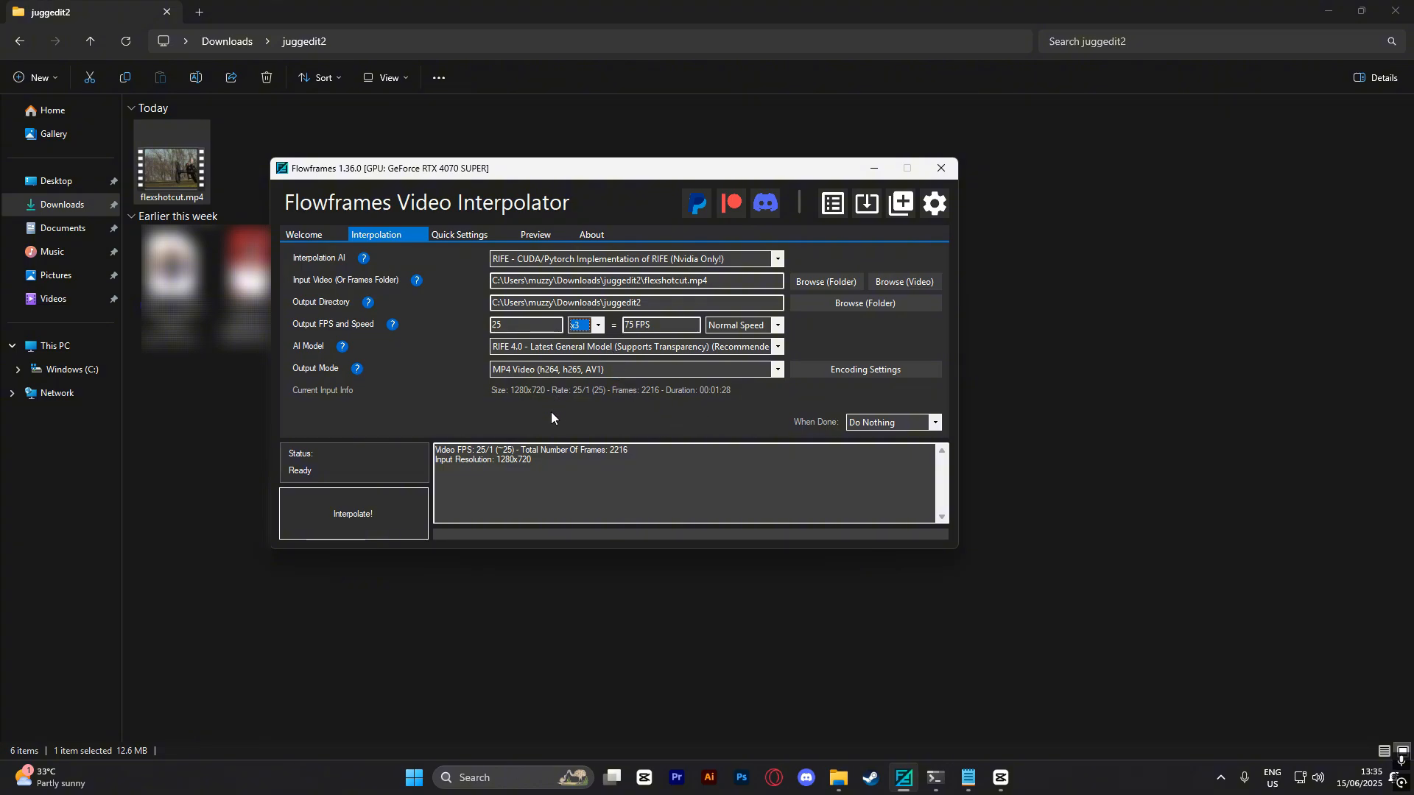
Try the RIFE (NCNN) interpolation AI twice, each time restoring RIFE - CUDA/Pytorch with the x3 multiplier.
left_click(779, 258)
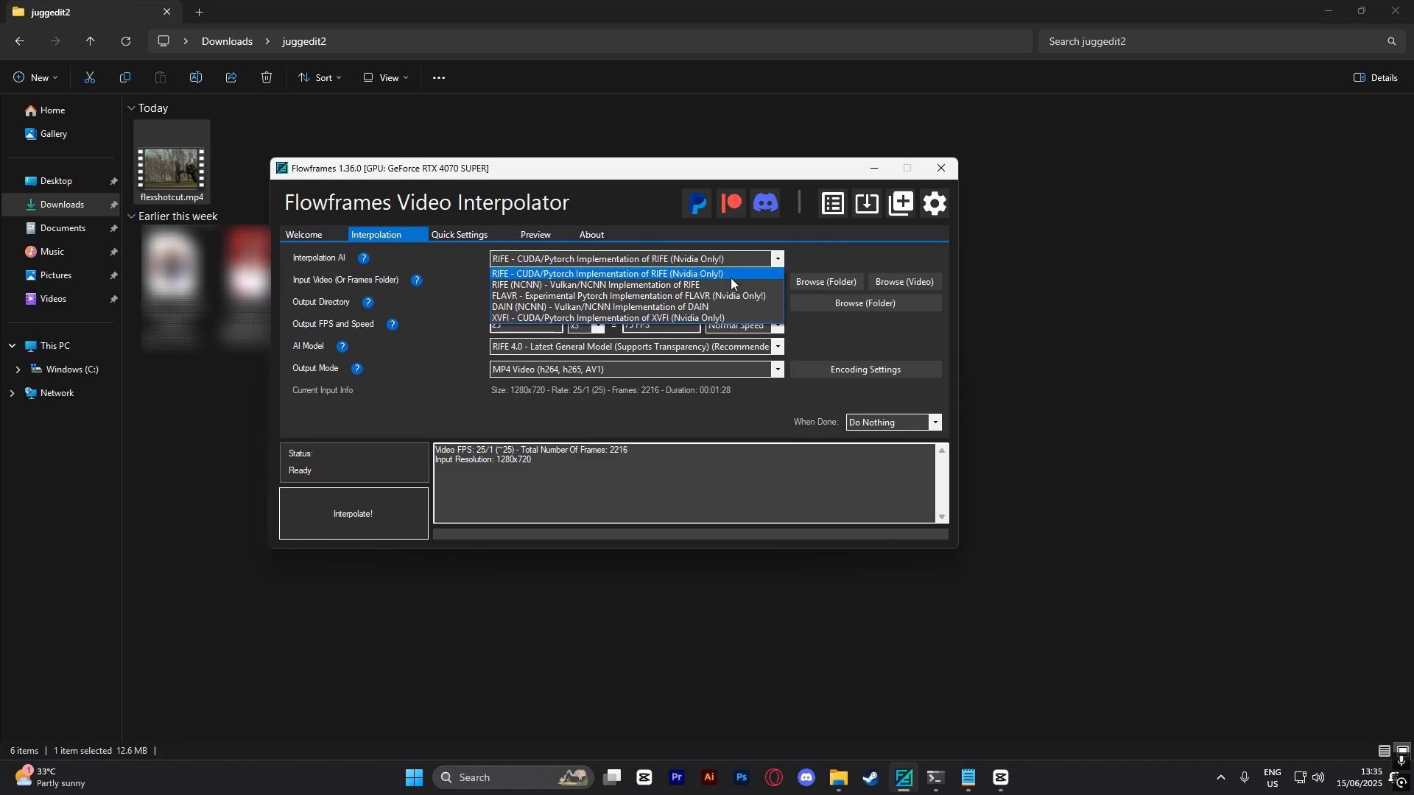
left_click(732, 285)
left_click(779, 258)
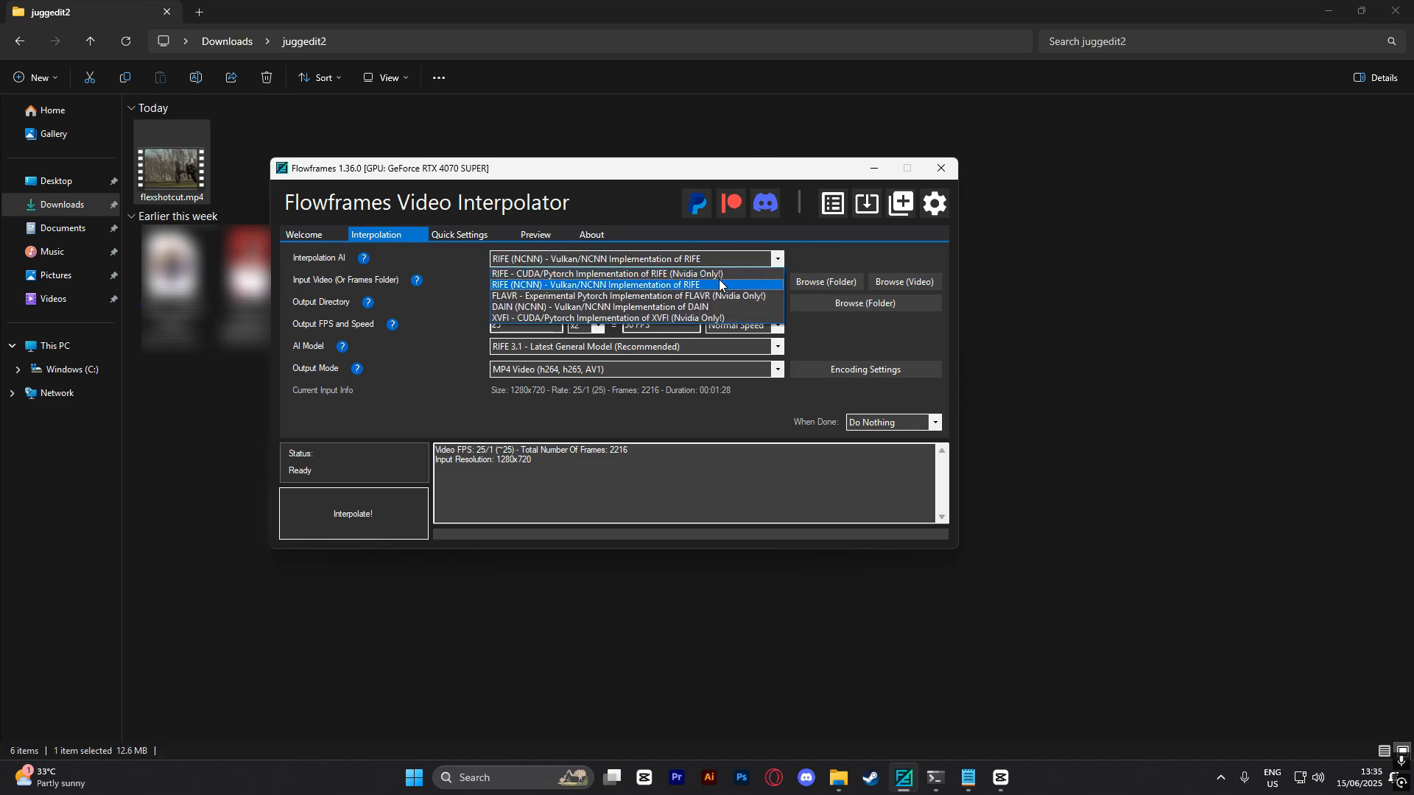
left_click(718, 273)
left_click(599, 325)
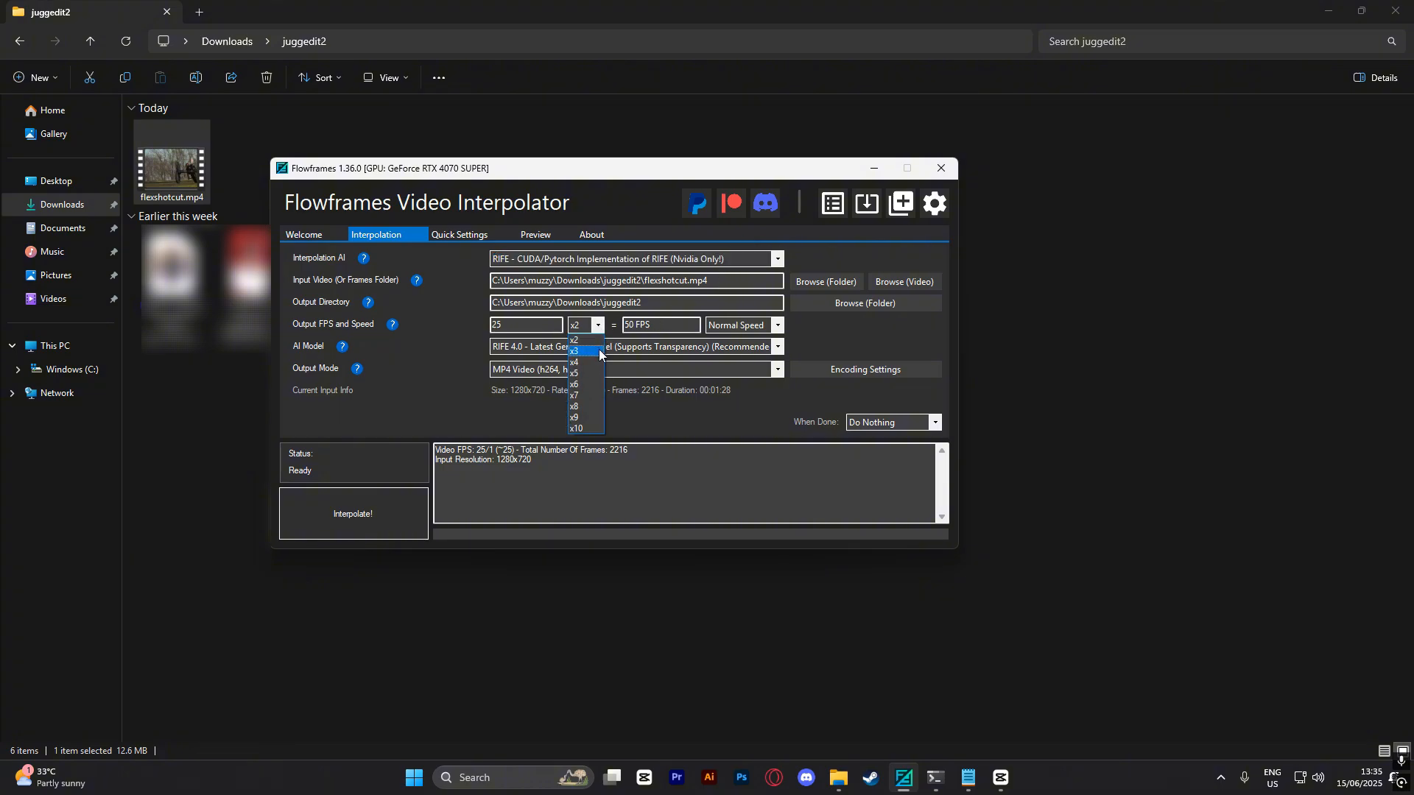
left_click(576, 337)
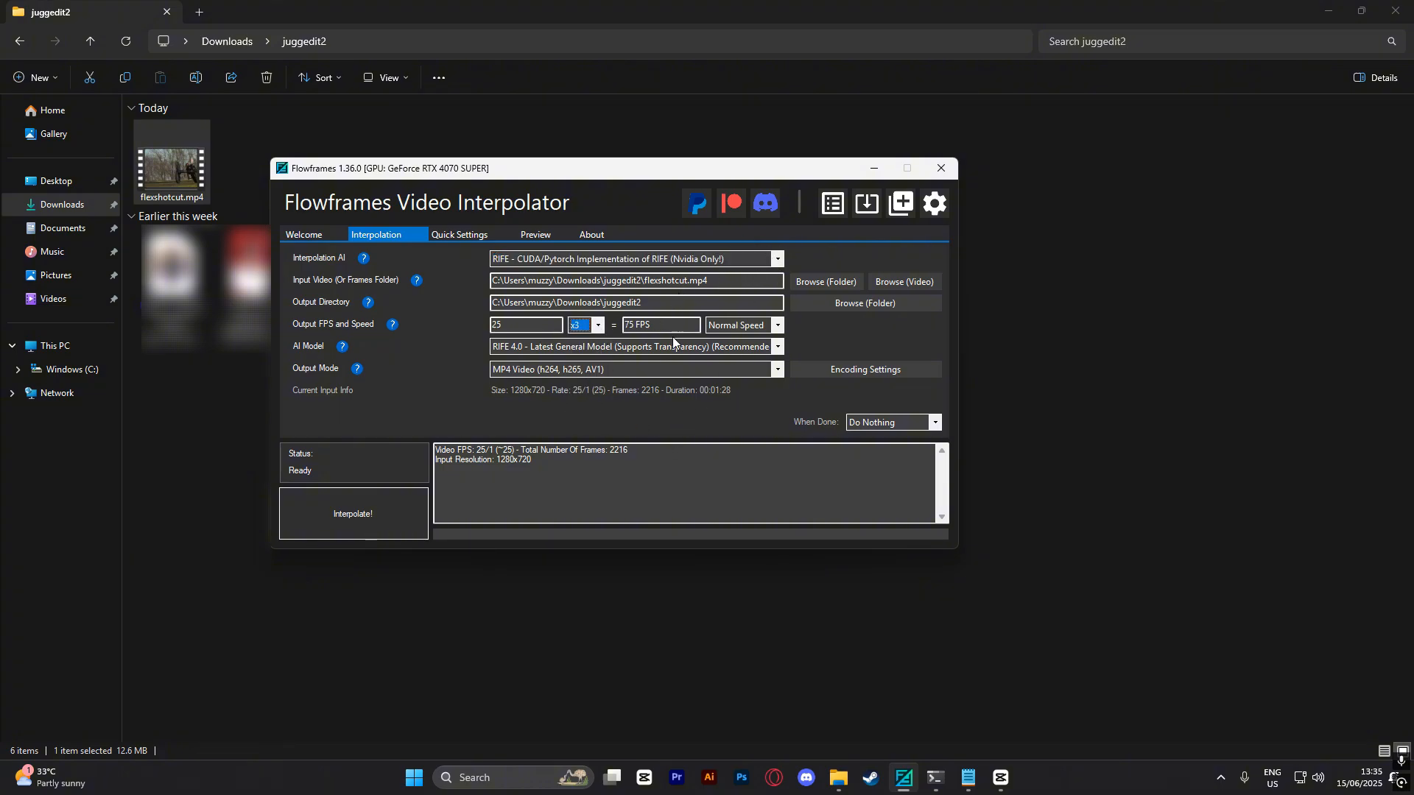
left_click(770, 265)
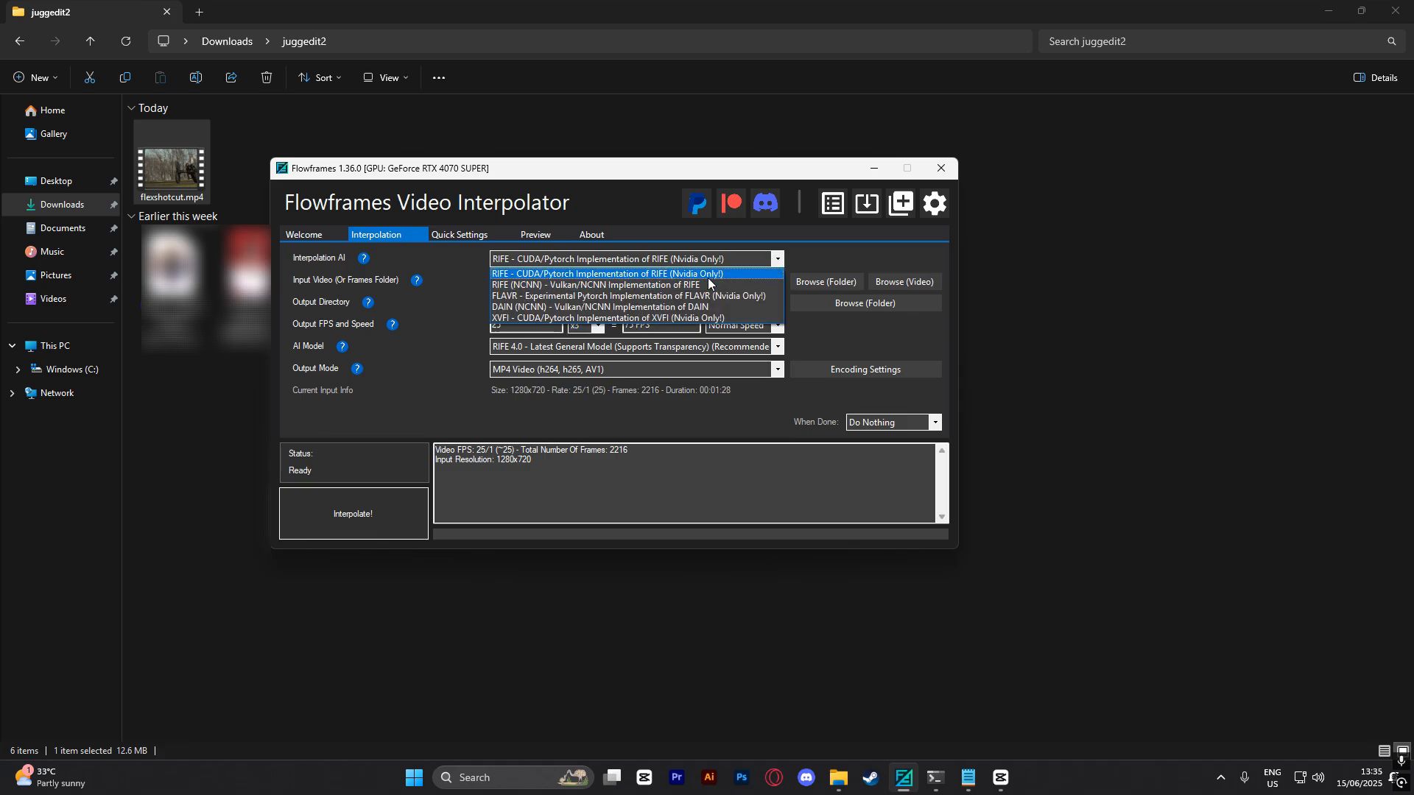
left_click(633, 284)
left_click(726, 256)
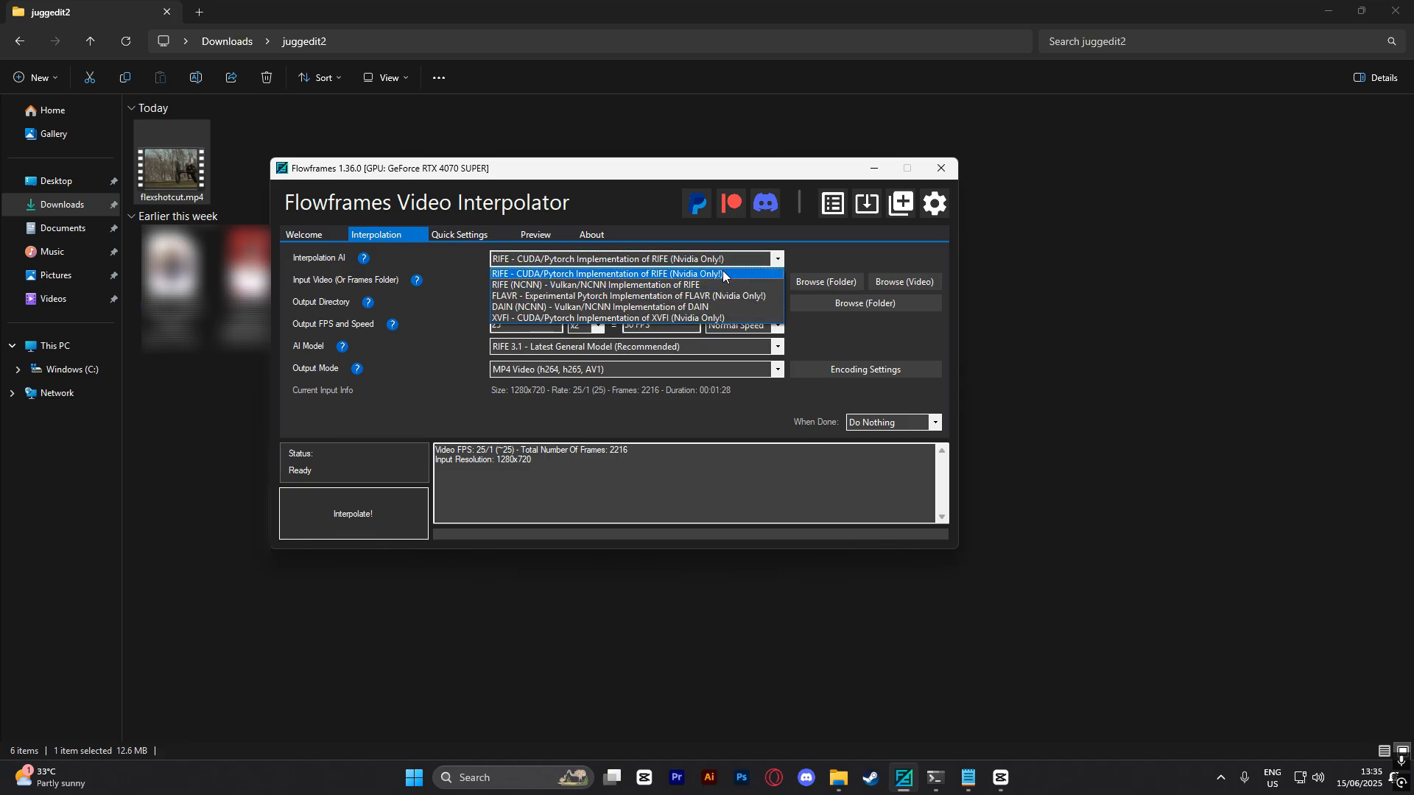
left_click(723, 271)
left_click(598, 326)
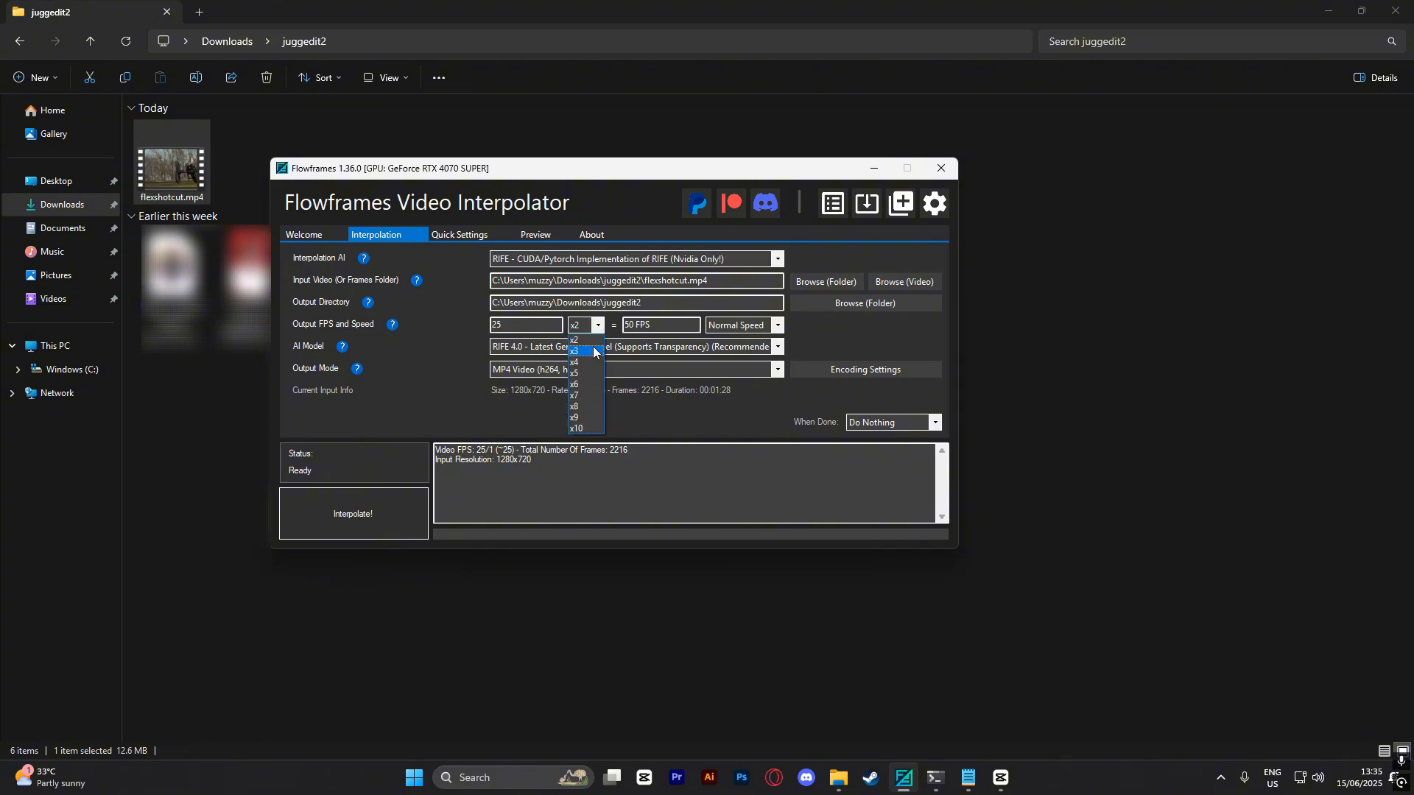
left_click(593, 352)
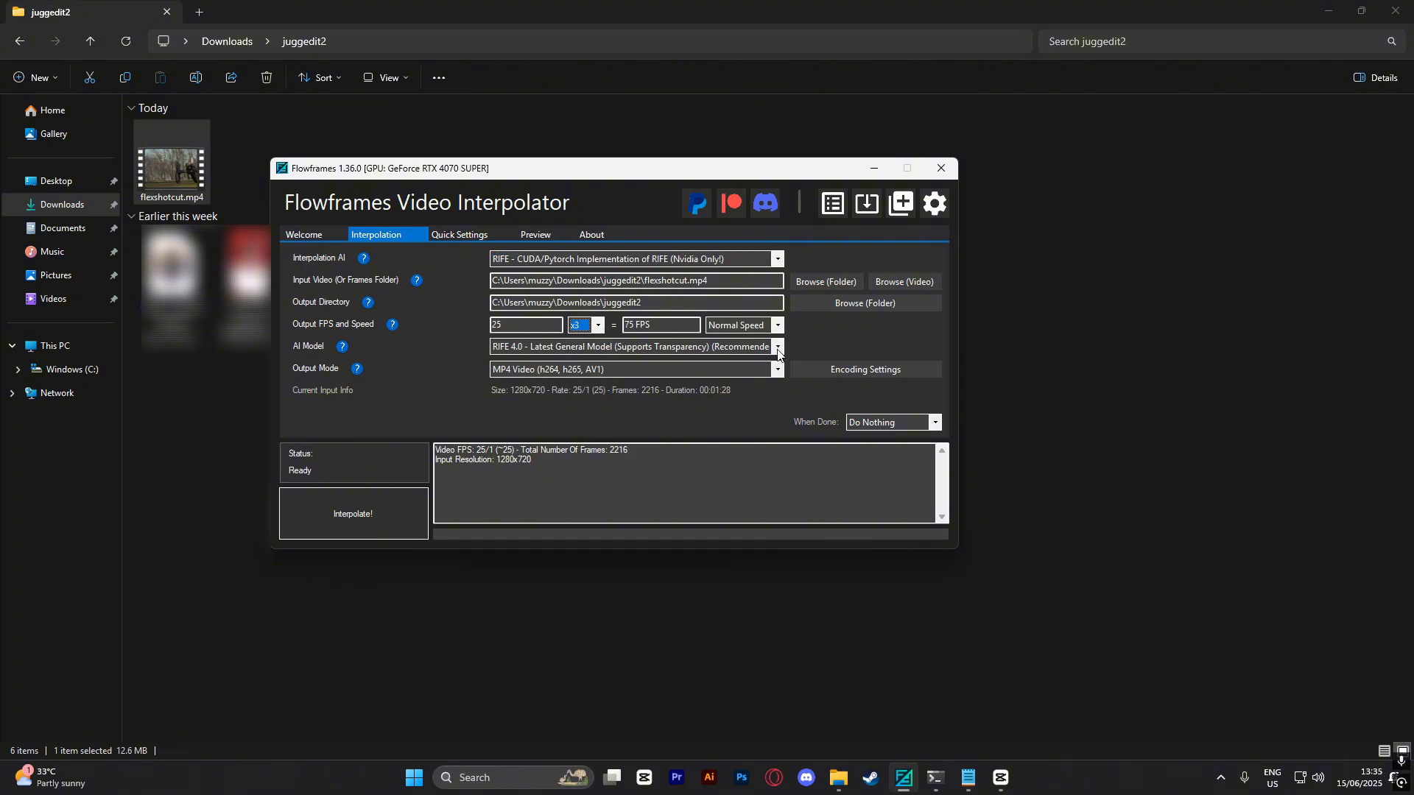
Choose RIFE 4.0 - Latest General Model as the AI model and start the interpolation.
left_click(779, 353)
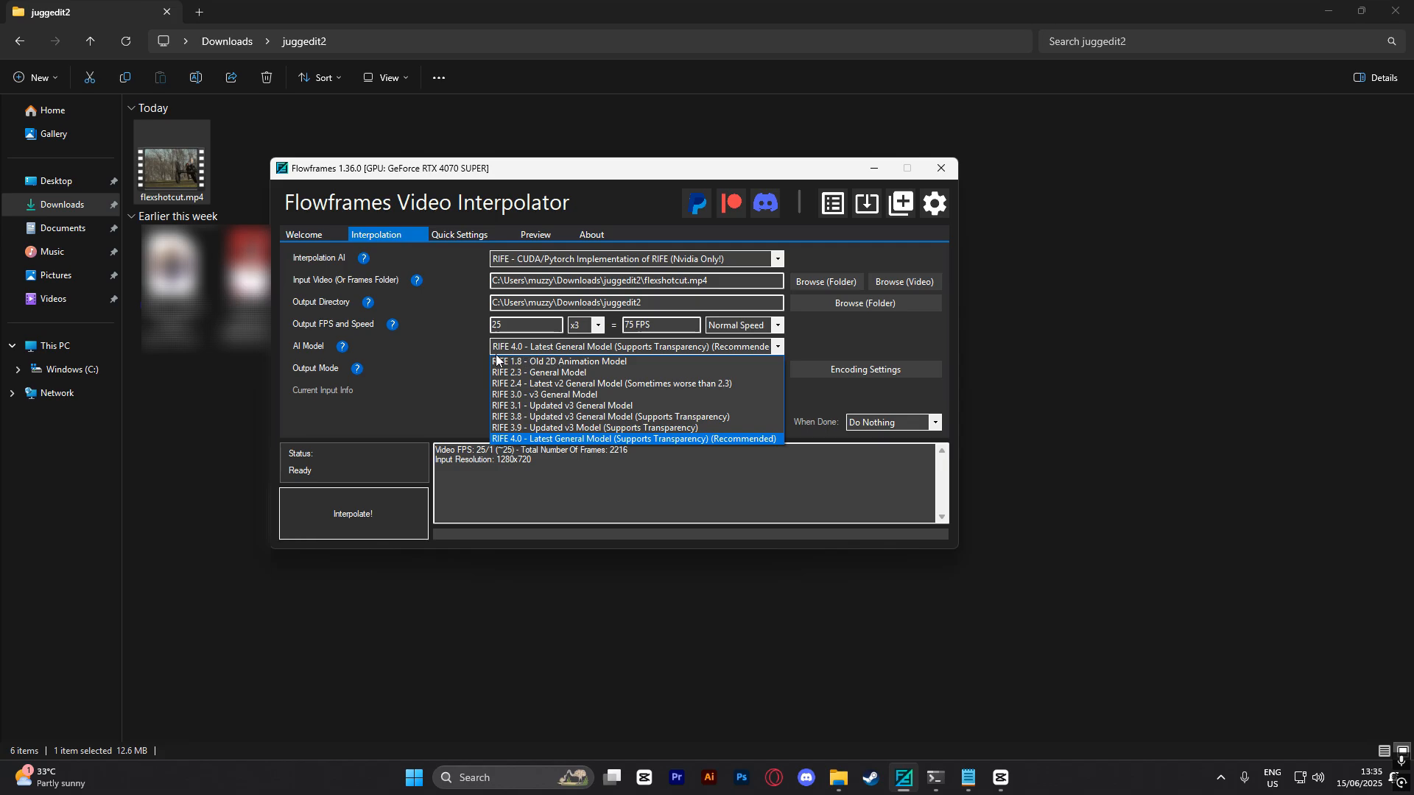
left_click(527, 440)
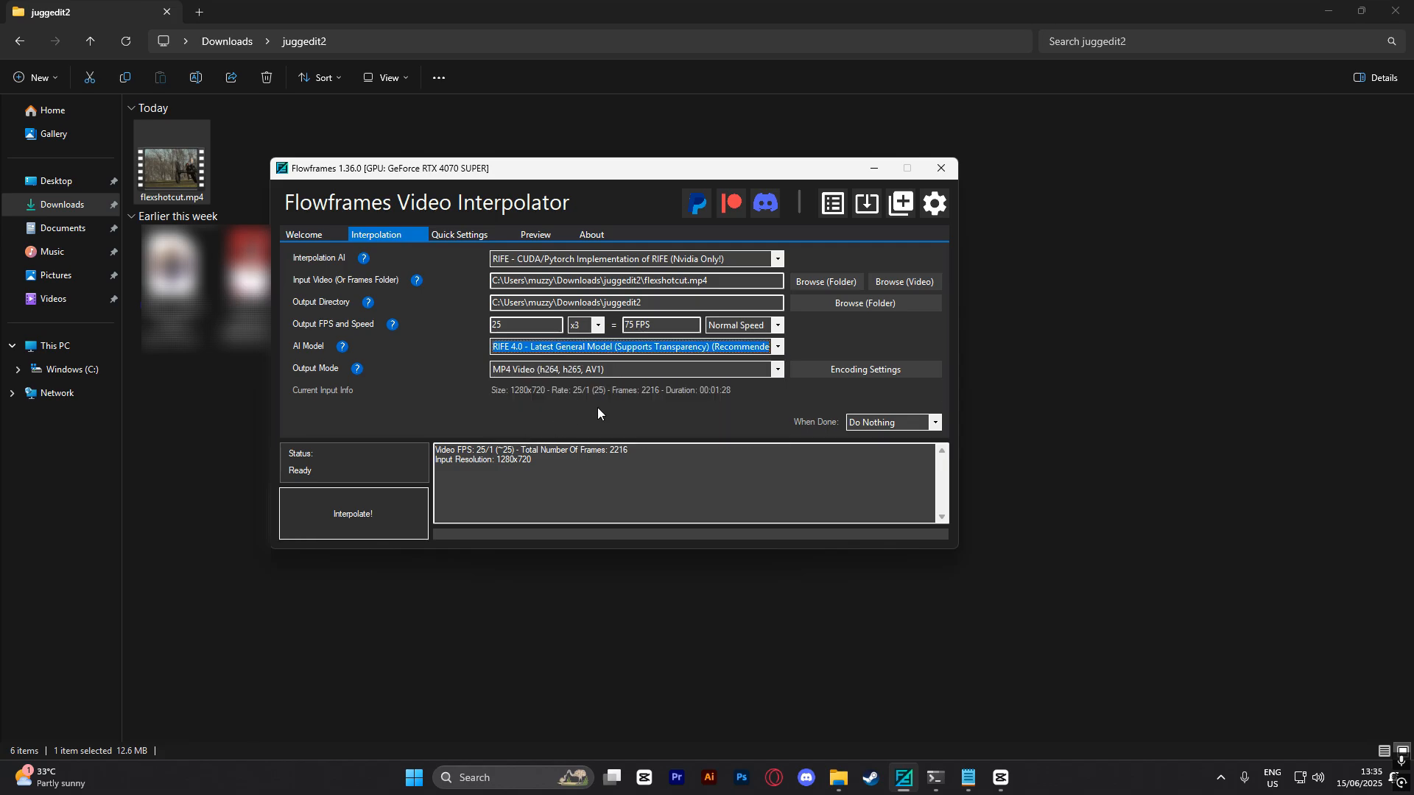
left_click(354, 515)
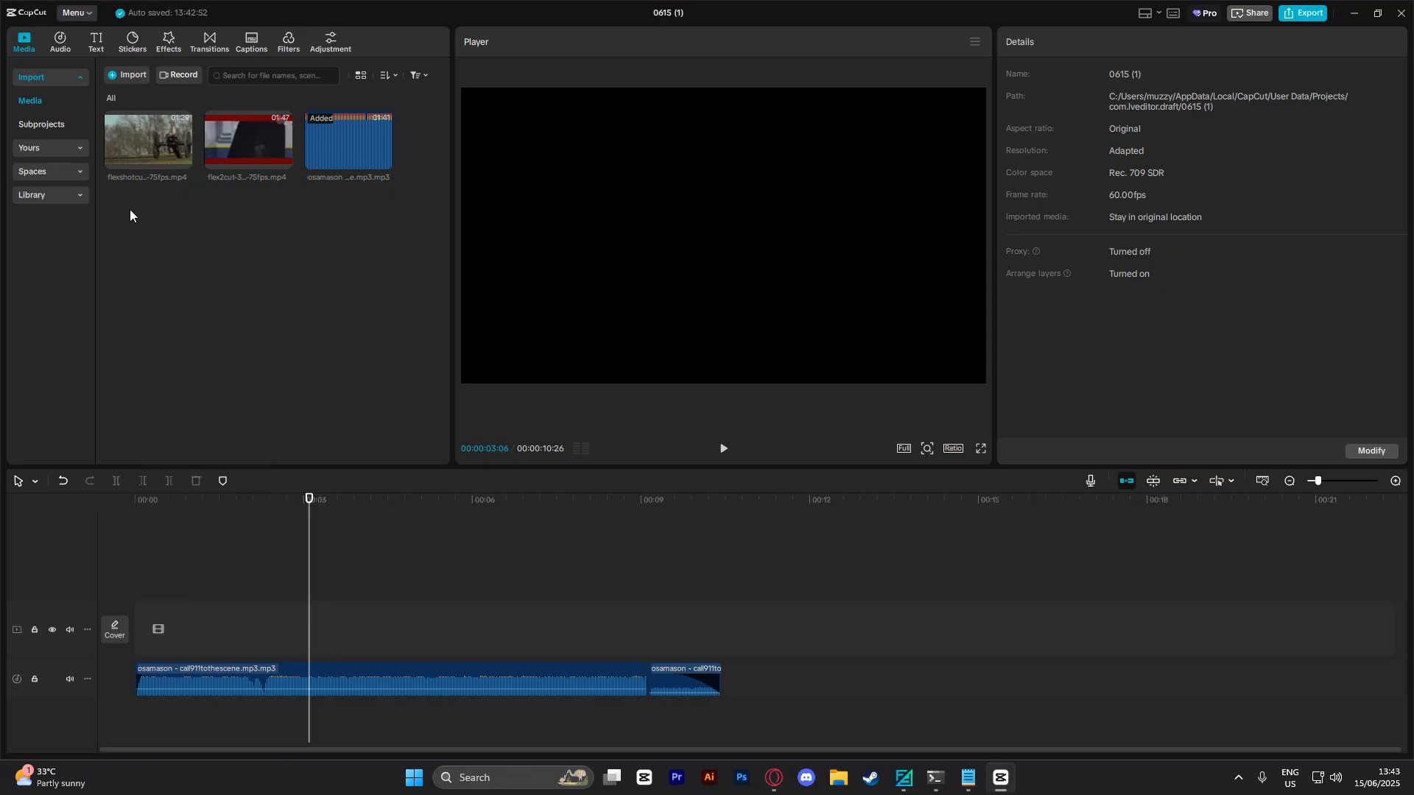
In the CapCut project 0615 (1), place the interpolated 75fps flexshotcut clip at the start of the timeline.
left_click_drag(147, 144, 129, 586)
Scrub through the edited sequence on the timeline to examine its clips, transitions and shake effects.
left_click_drag(250, 507, 388, 542)
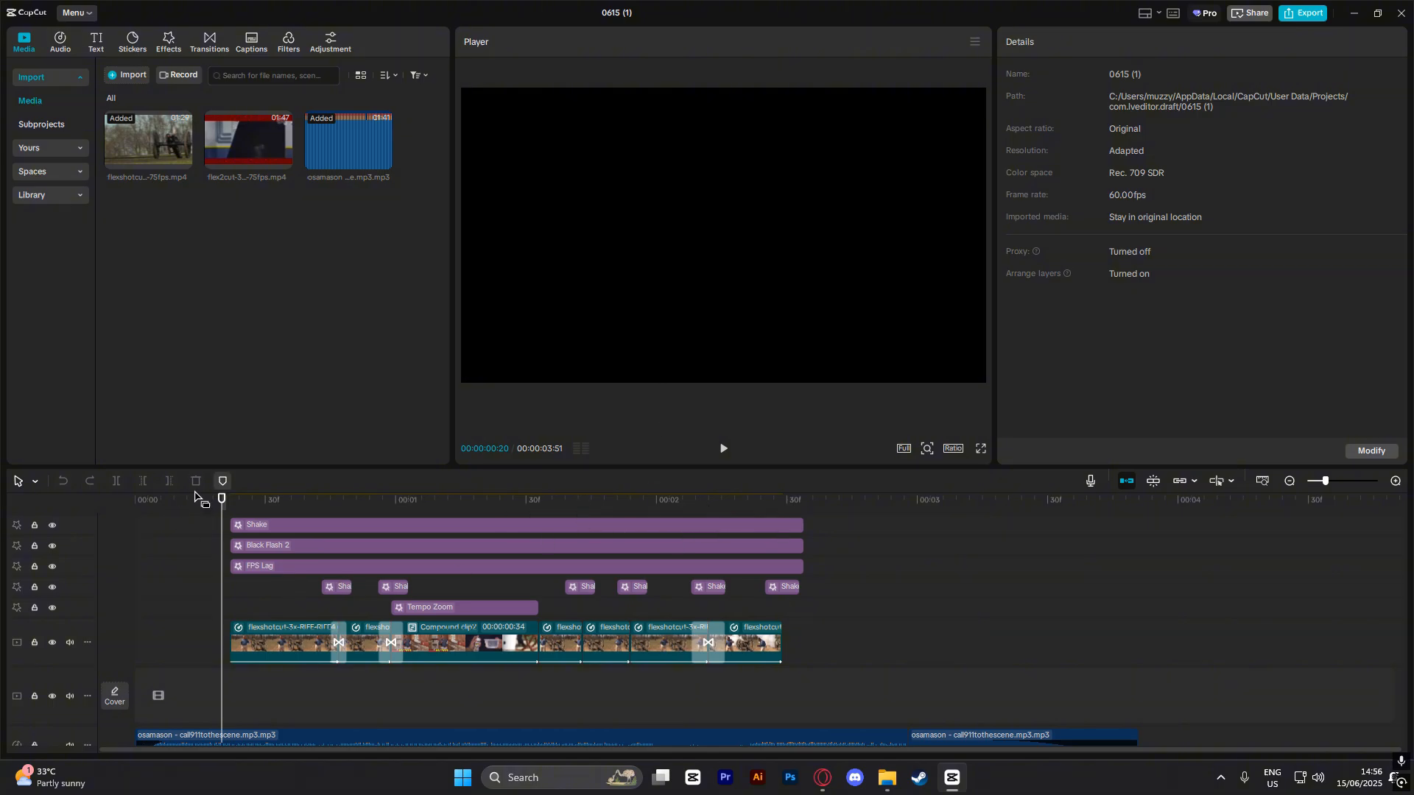
left_click_drag(185, 501, 546, 589)
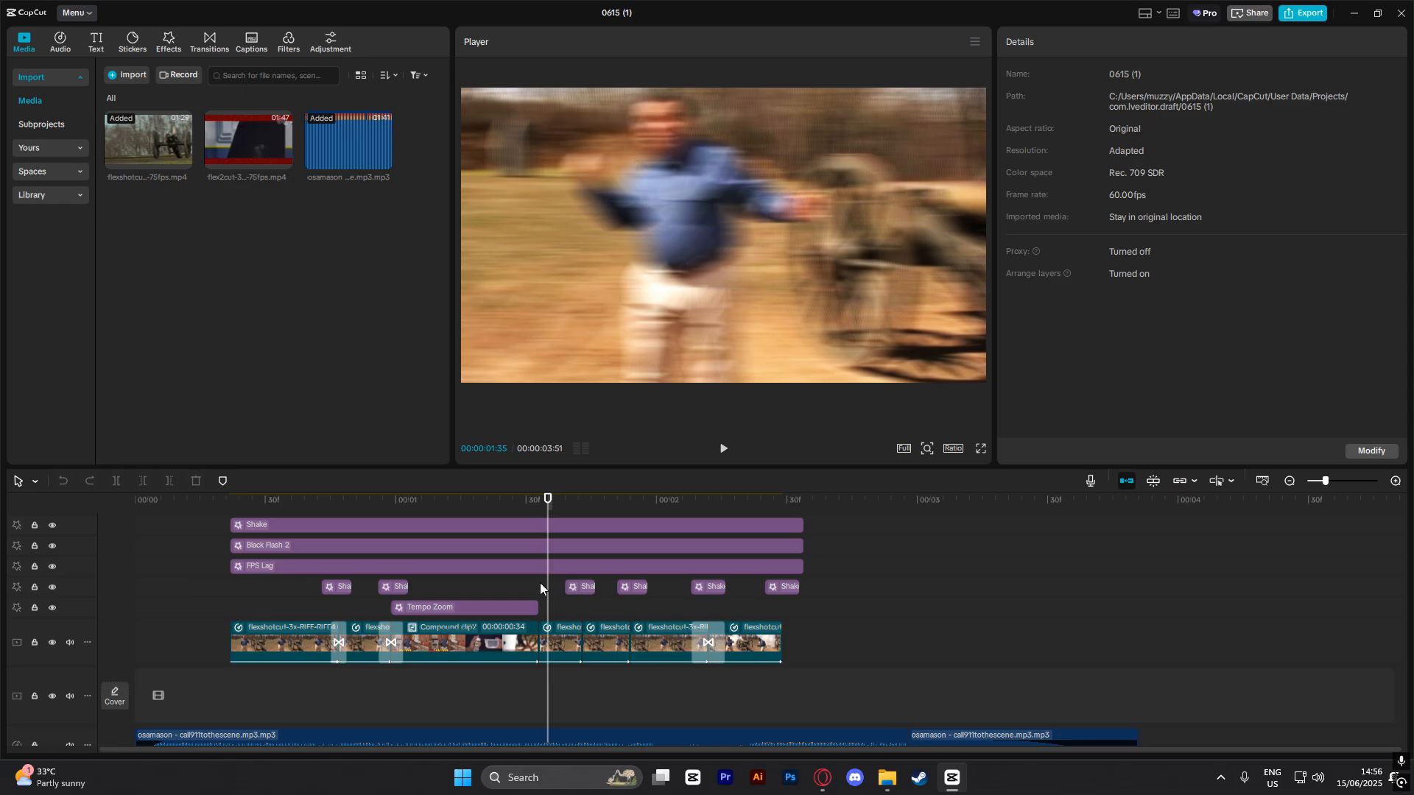
left_click_drag(548, 520, 635, 521)
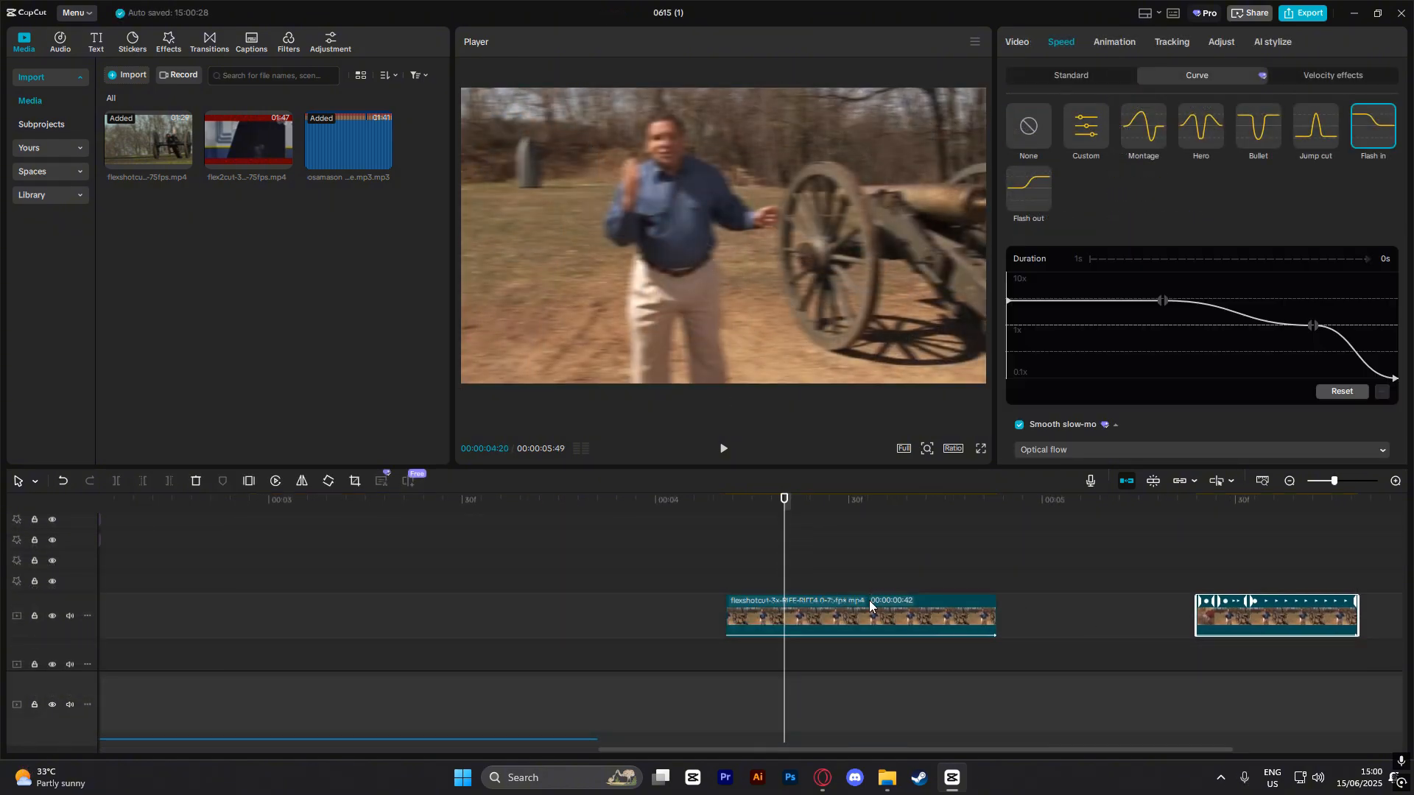
Check the speed curve and animation settings of the longer flexshotcut clip, and play it back at normal speed.
left_click(1028, 125)
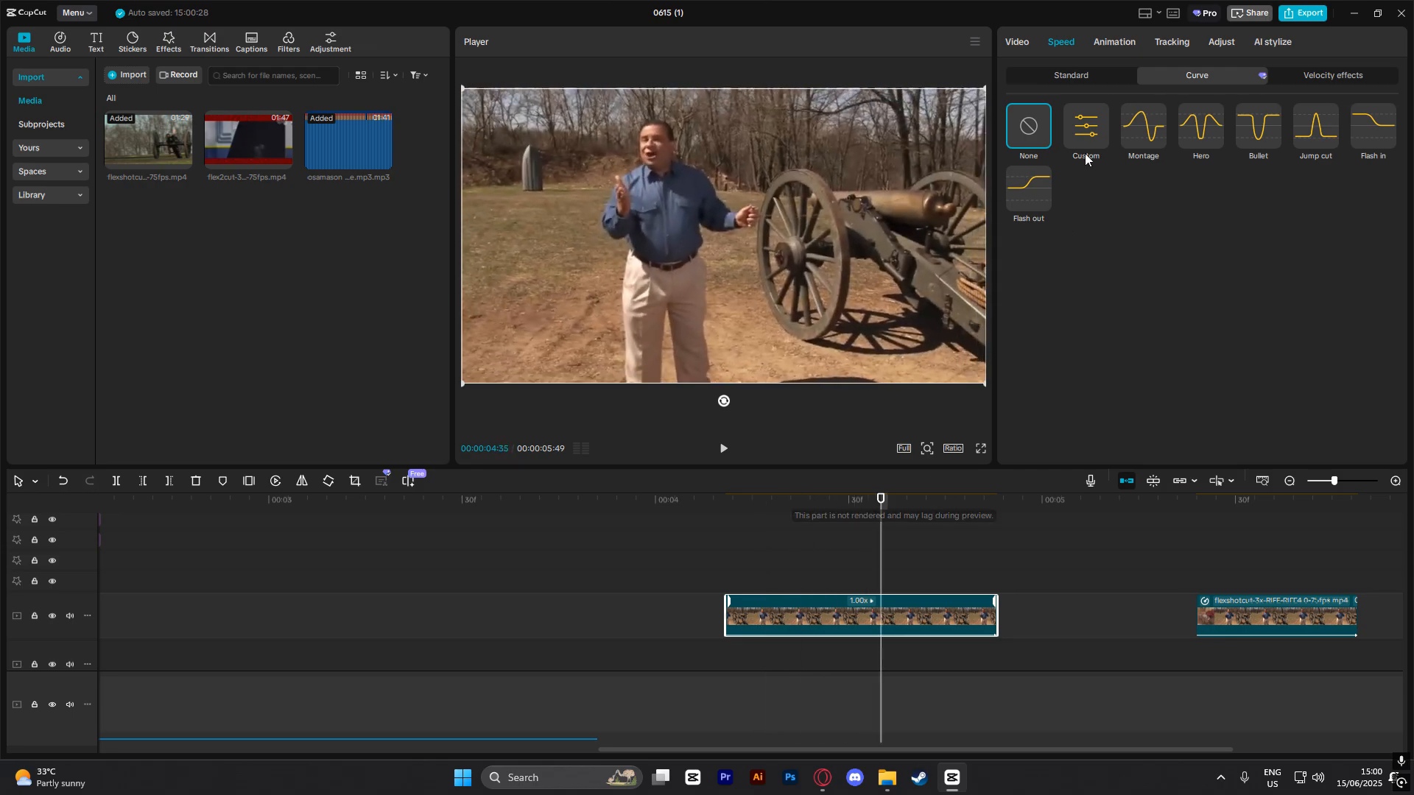
left_click(1107, 38)
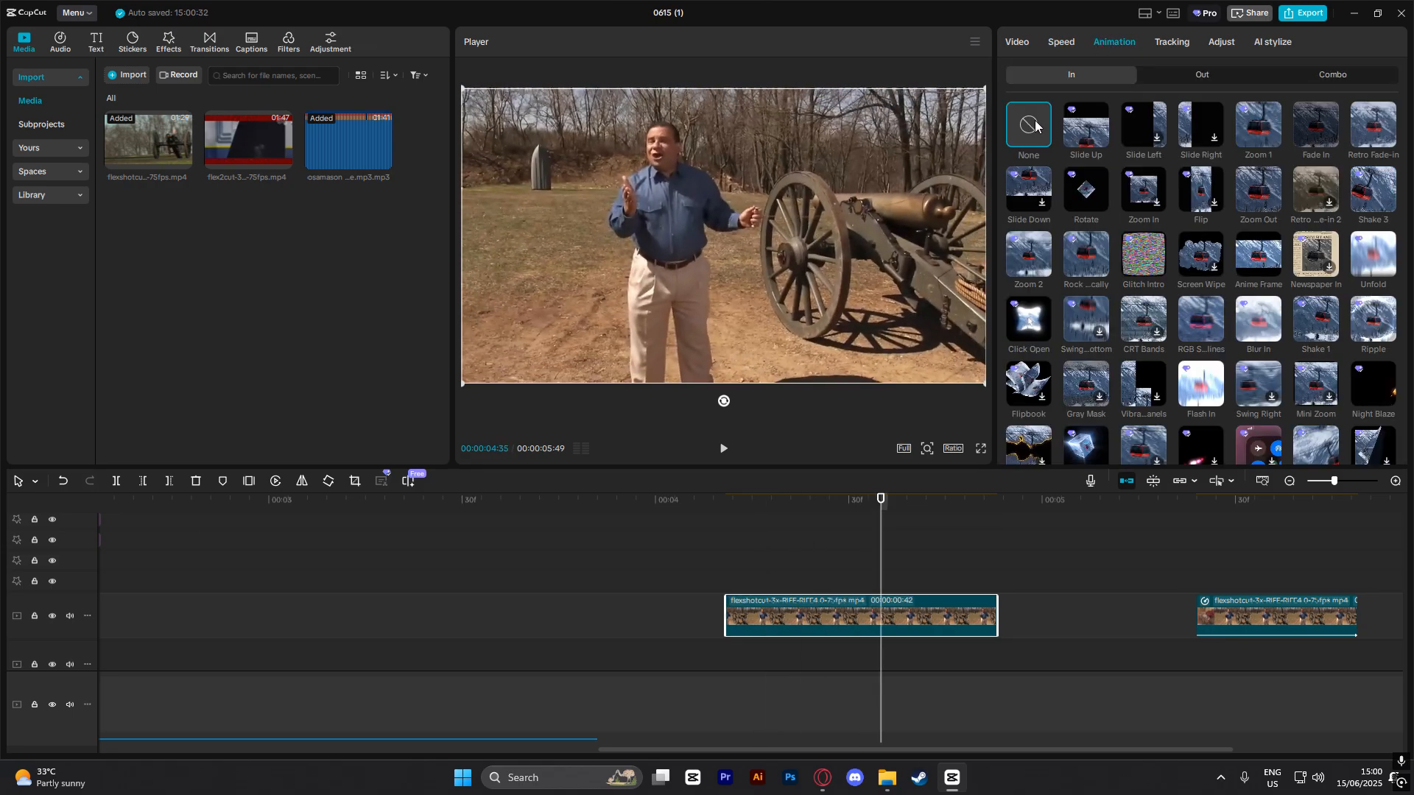
left_click(1069, 42)
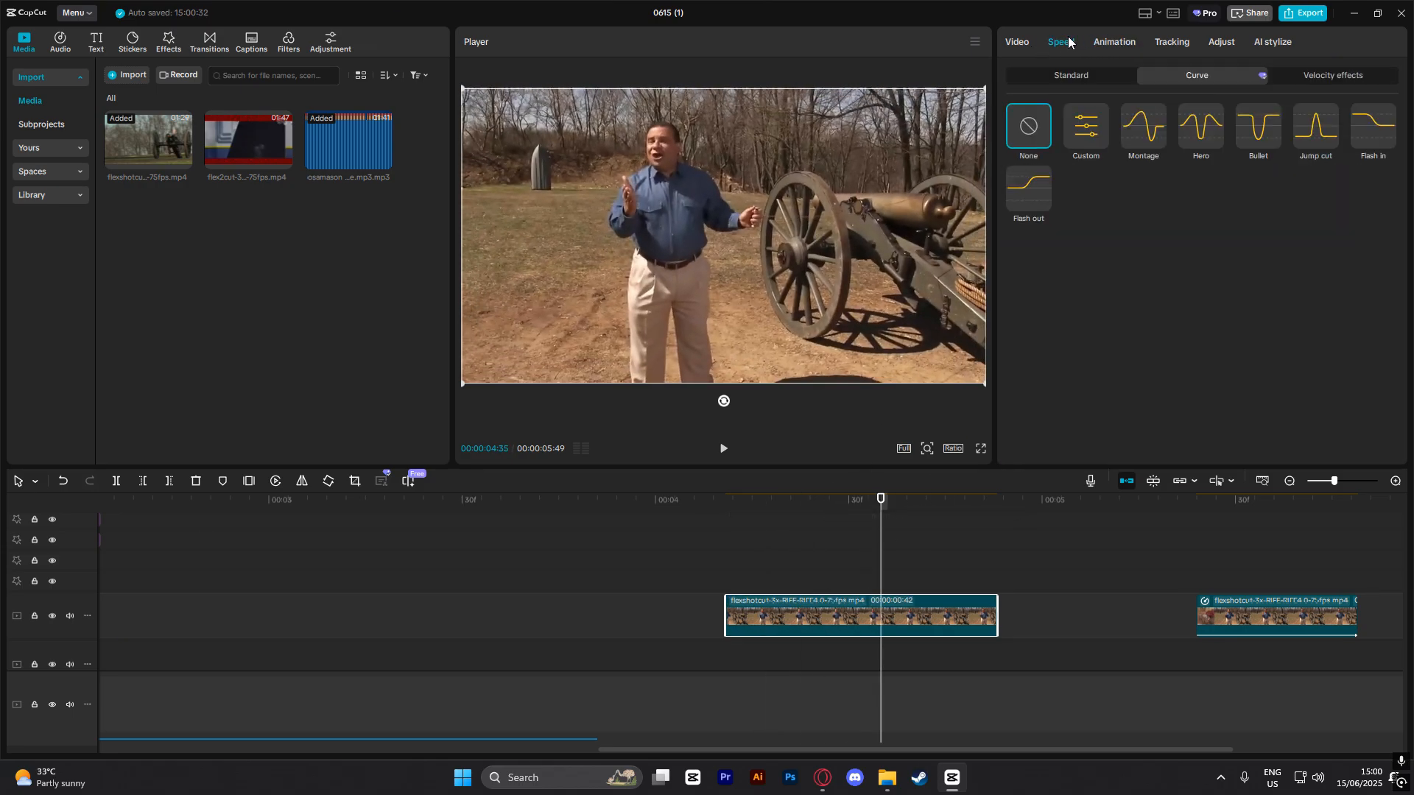
left_click(734, 514)
key("space")
key("space")
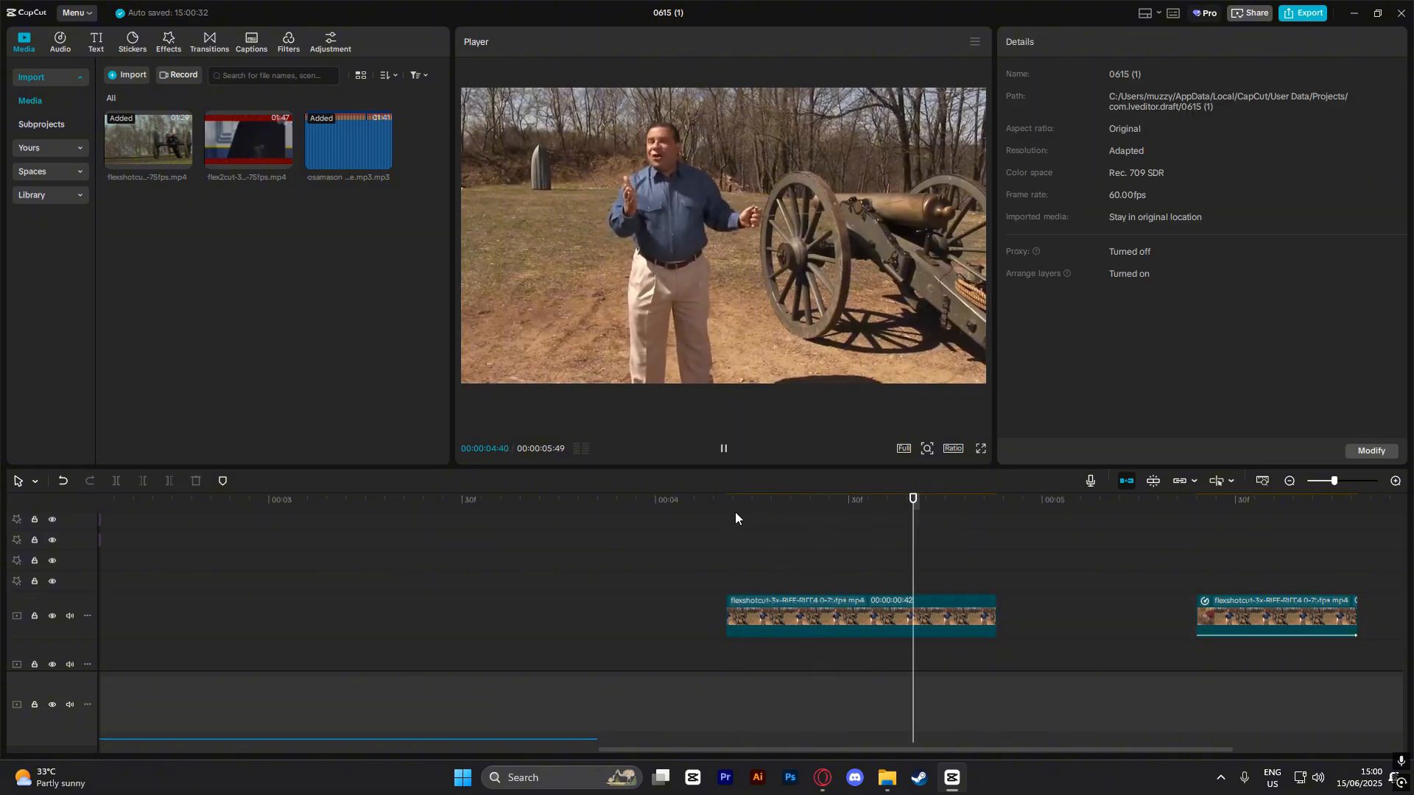
left_click(735, 512)
key("space")
left_click(757, 563)
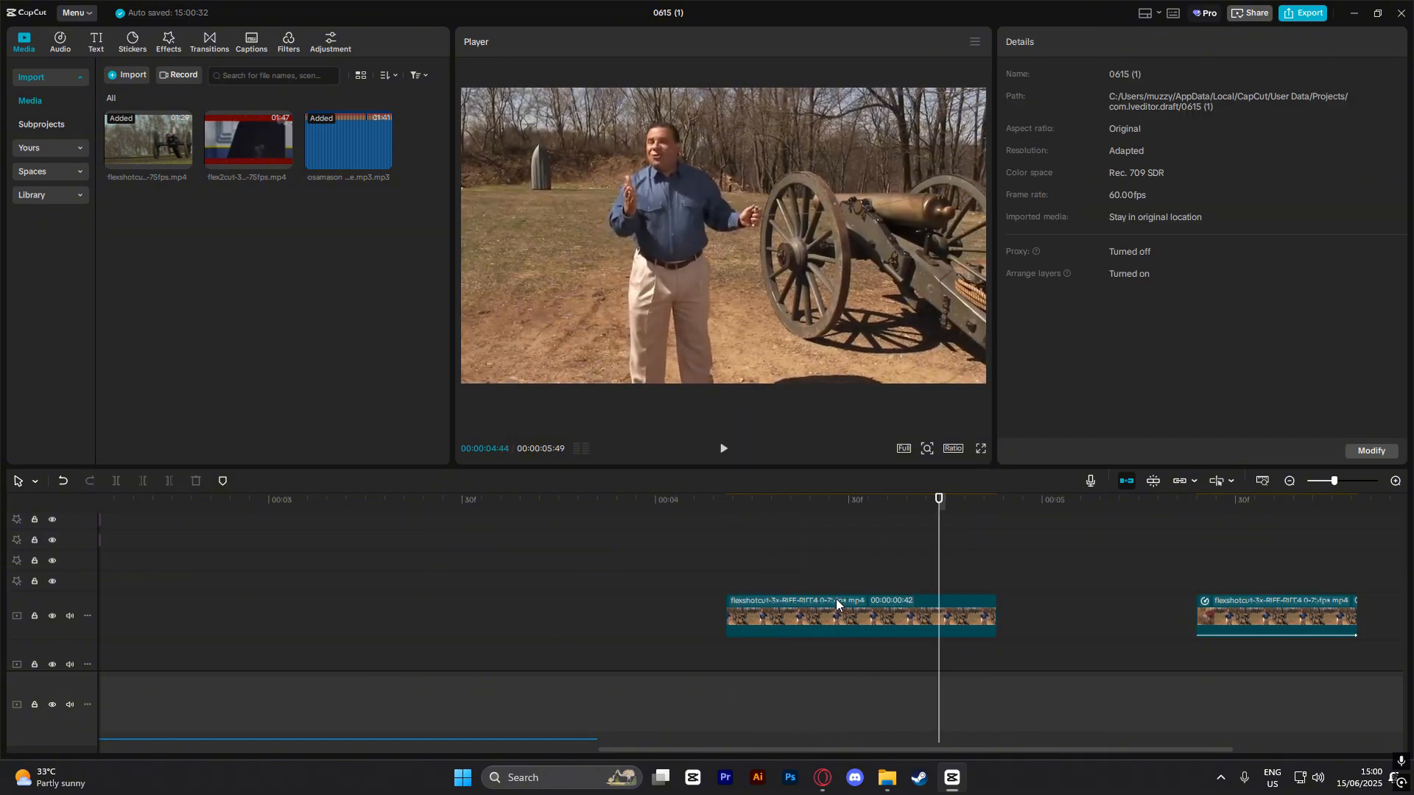
Apply the Flash in speed curve to the longer flexshotcut clip.
left_click(846, 616)
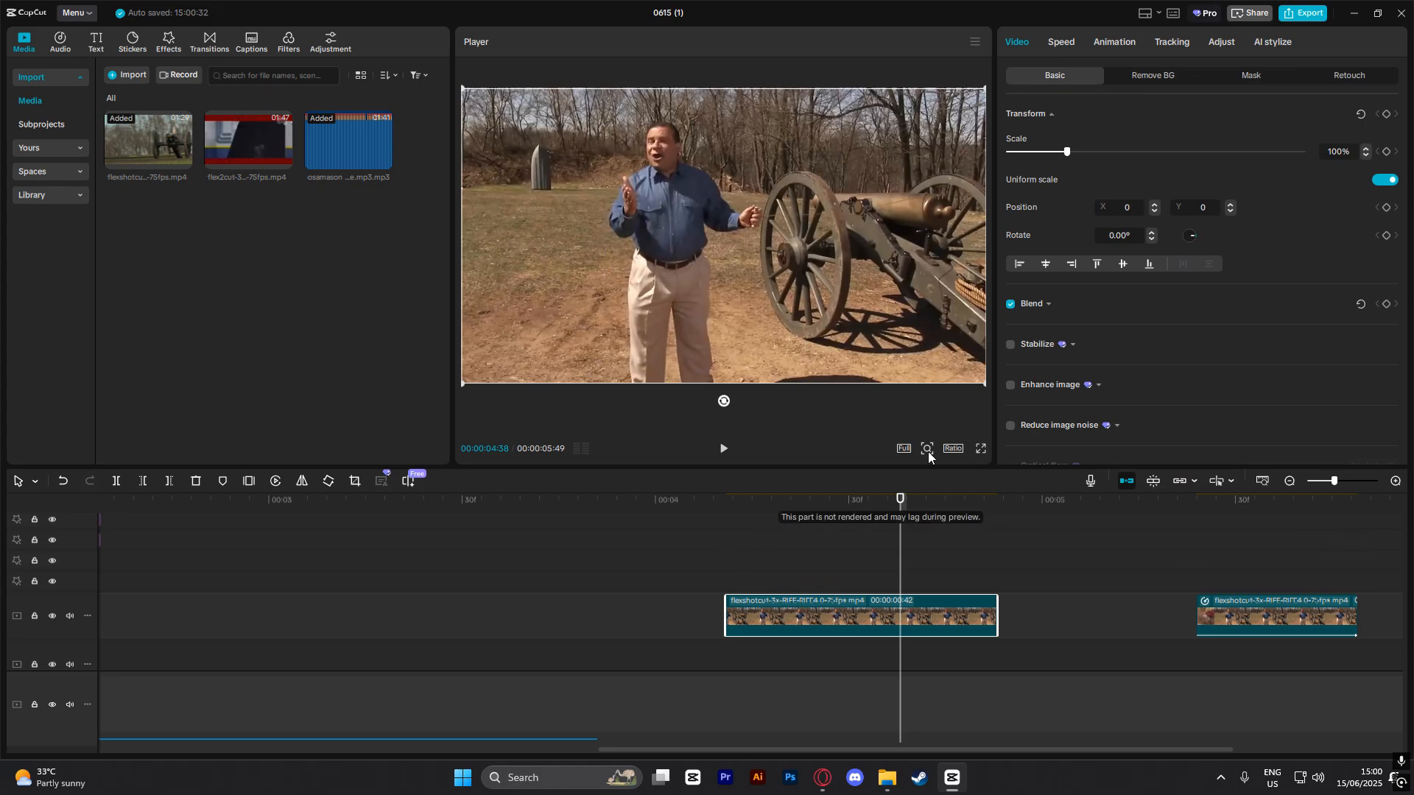
left_click(1061, 41)
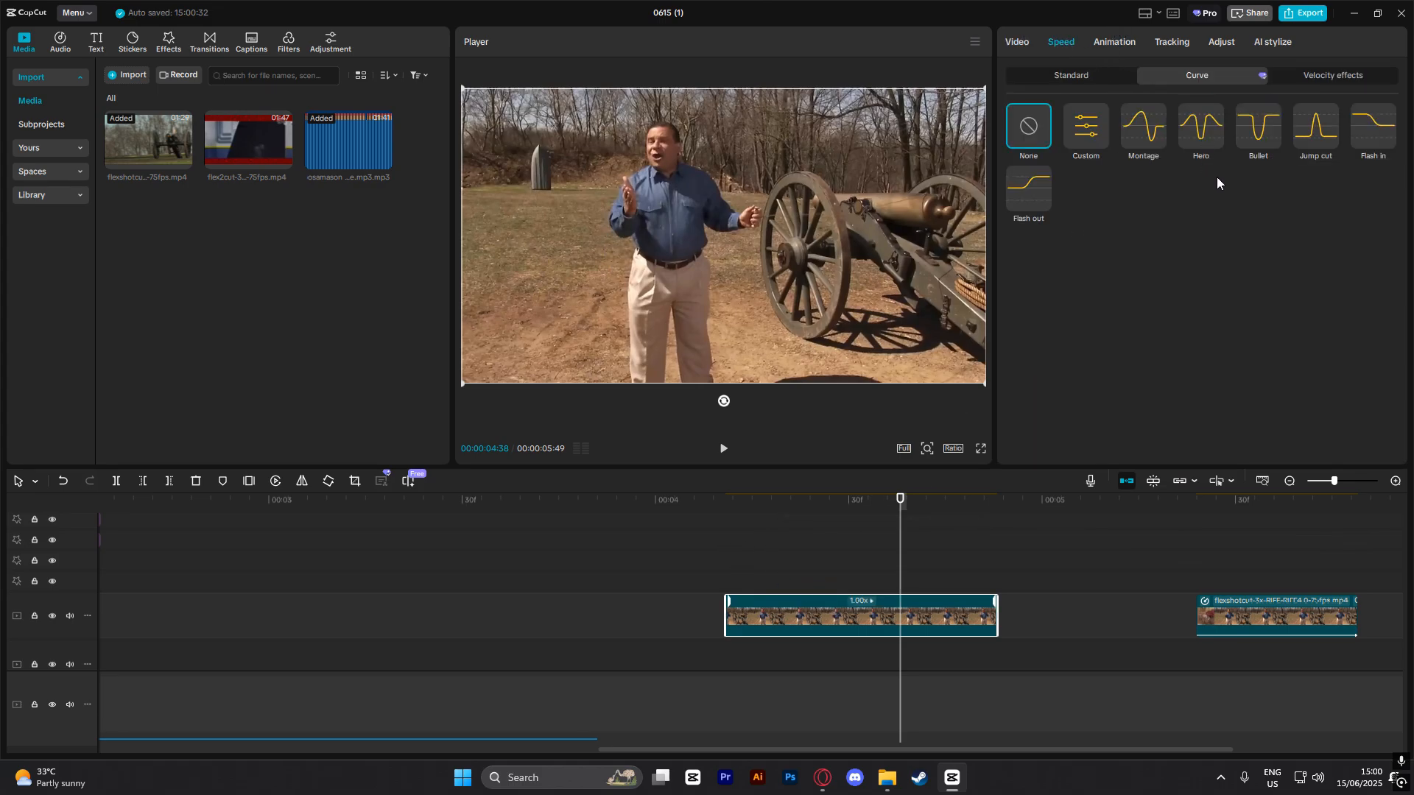
left_click(1371, 136)
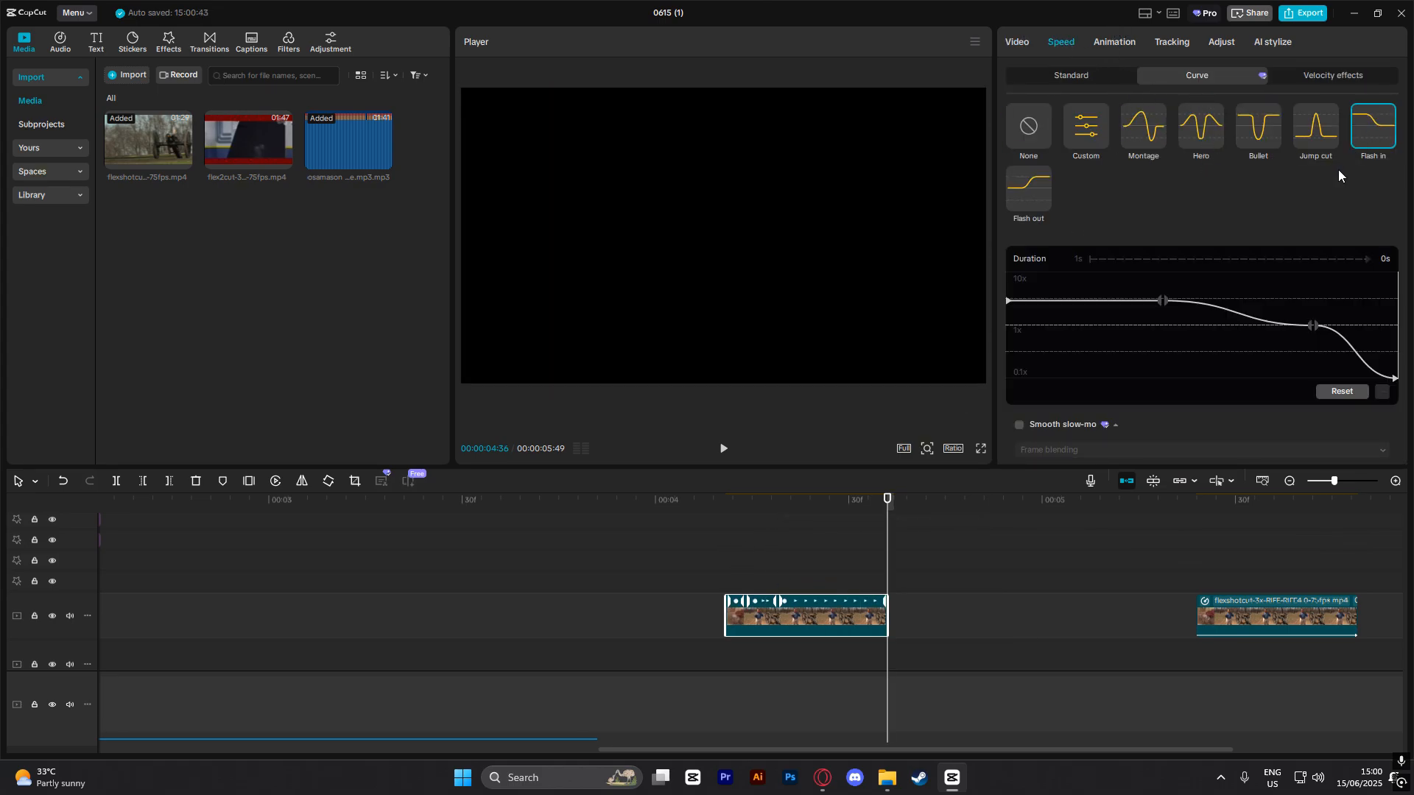
Enable Smooth slow-mo on the Flash in clip and set its method to Optical flow.
mouse_move(766, 504)
left_mouse_down()
mouse_move(738, 515)
mouse_move(770, 516)
mouse_move(726, 515)
mouse_move(784, 515)
left_mouse_up()
left_click(1058, 43)
scroll(1016, 449, "down", 1)
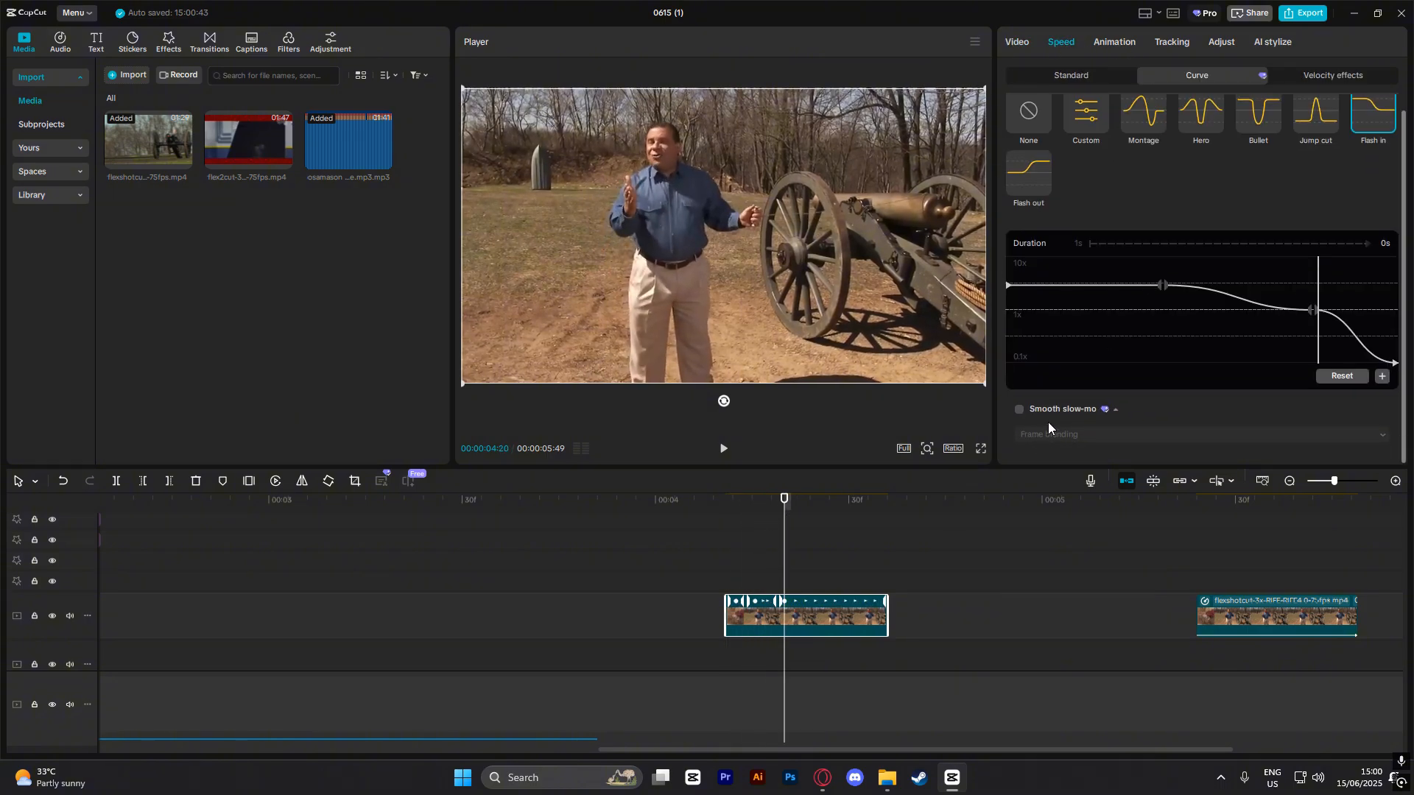
left_click(1019, 410)
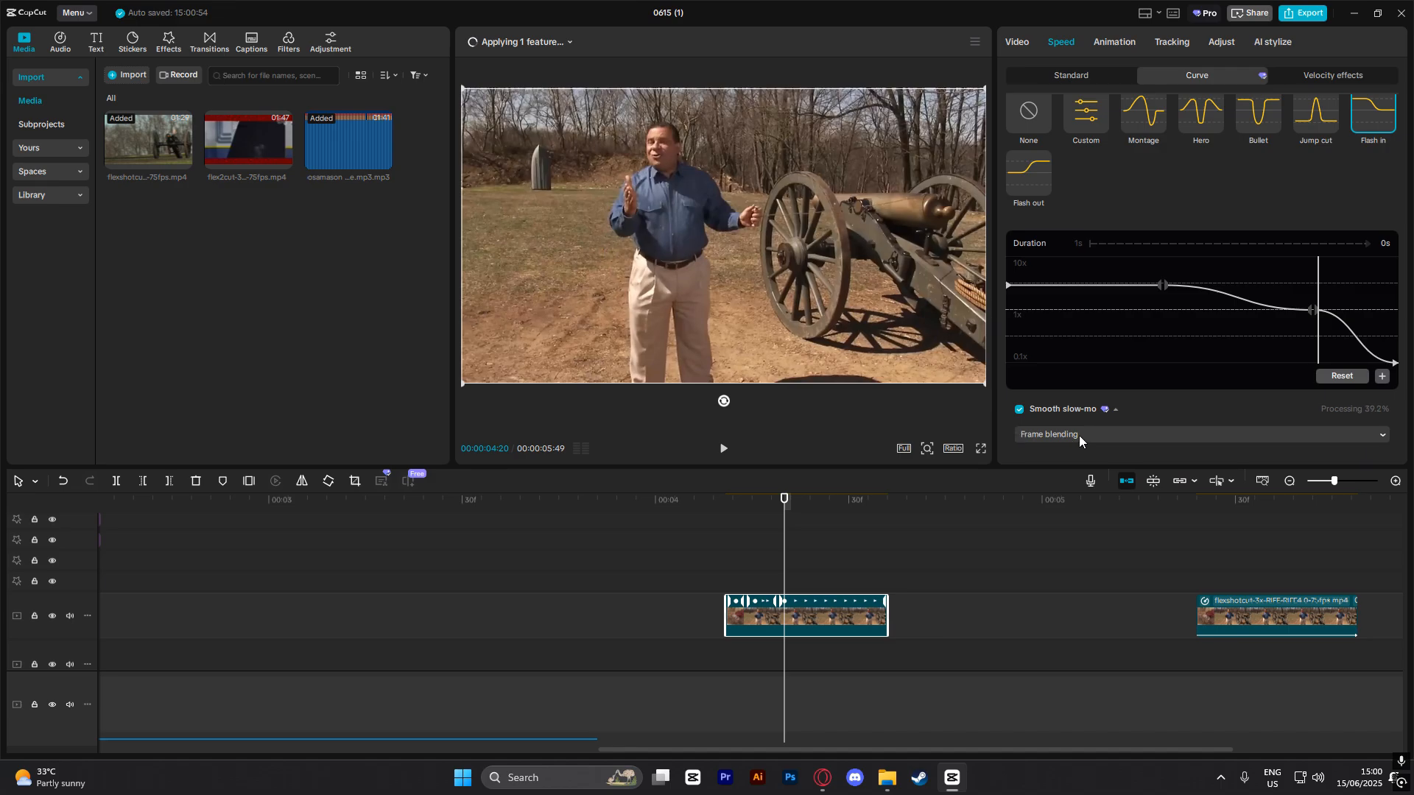
left_click(1080, 436)
left_click(1079, 496)
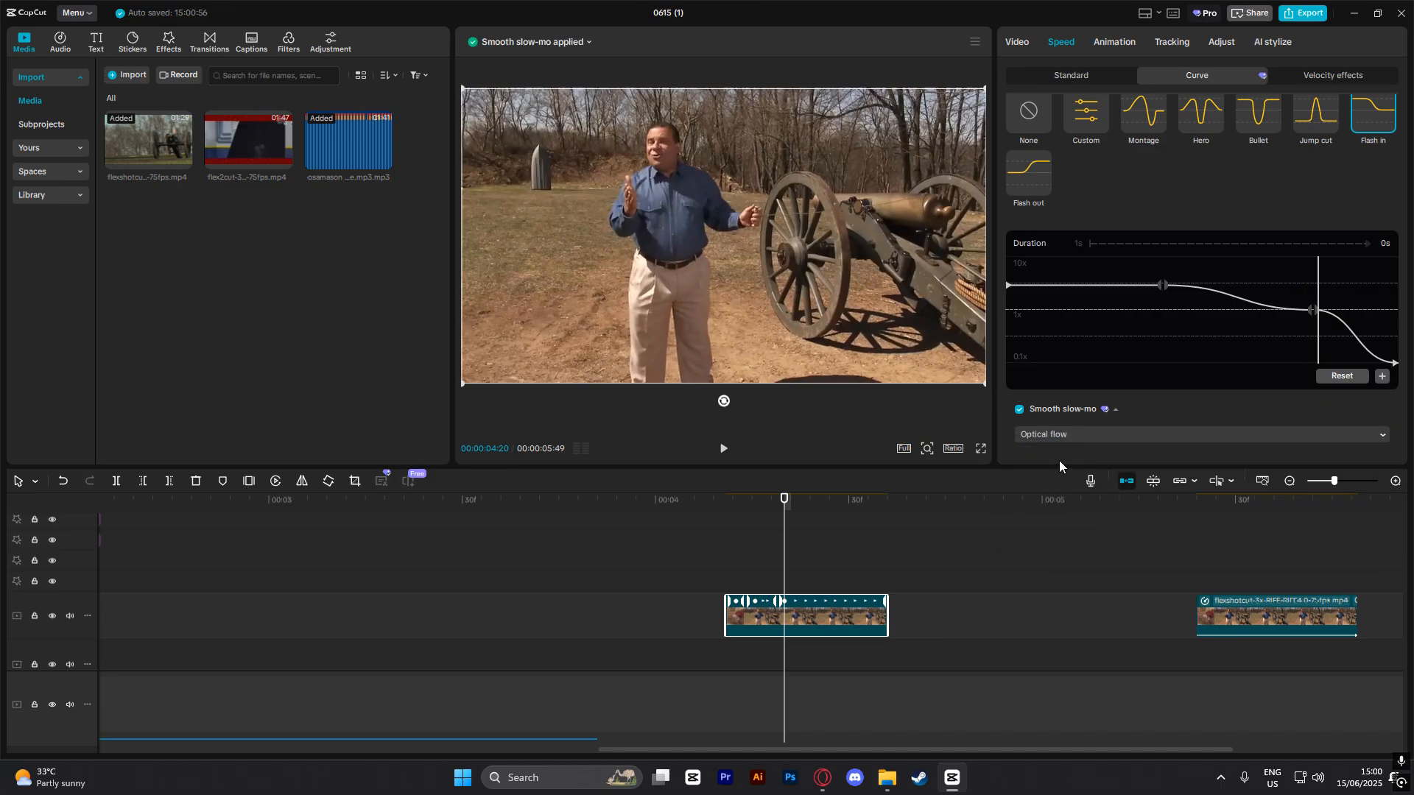
Play back the clip from its start to review the smoothed speed curve.
left_click(692, 572)
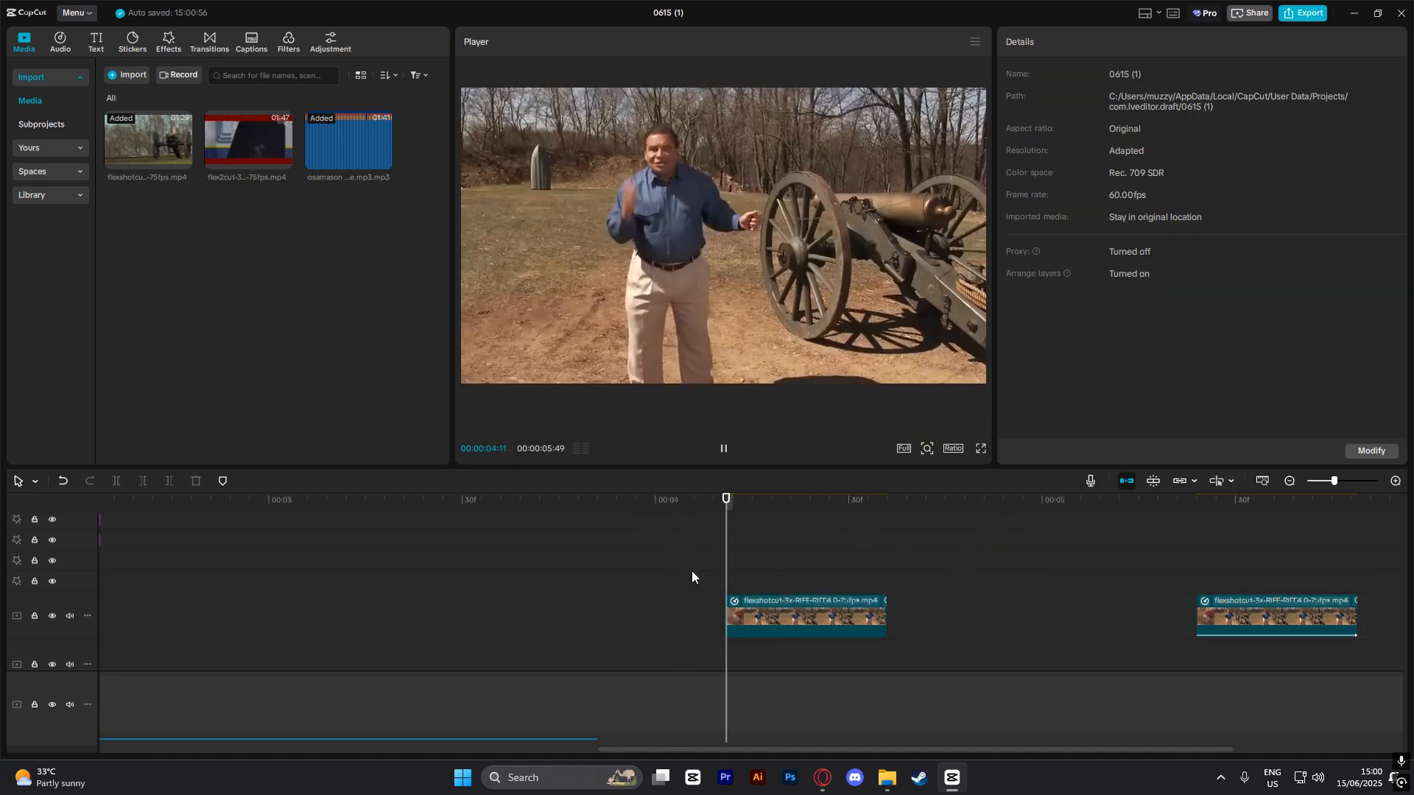
left_click(707, 571)
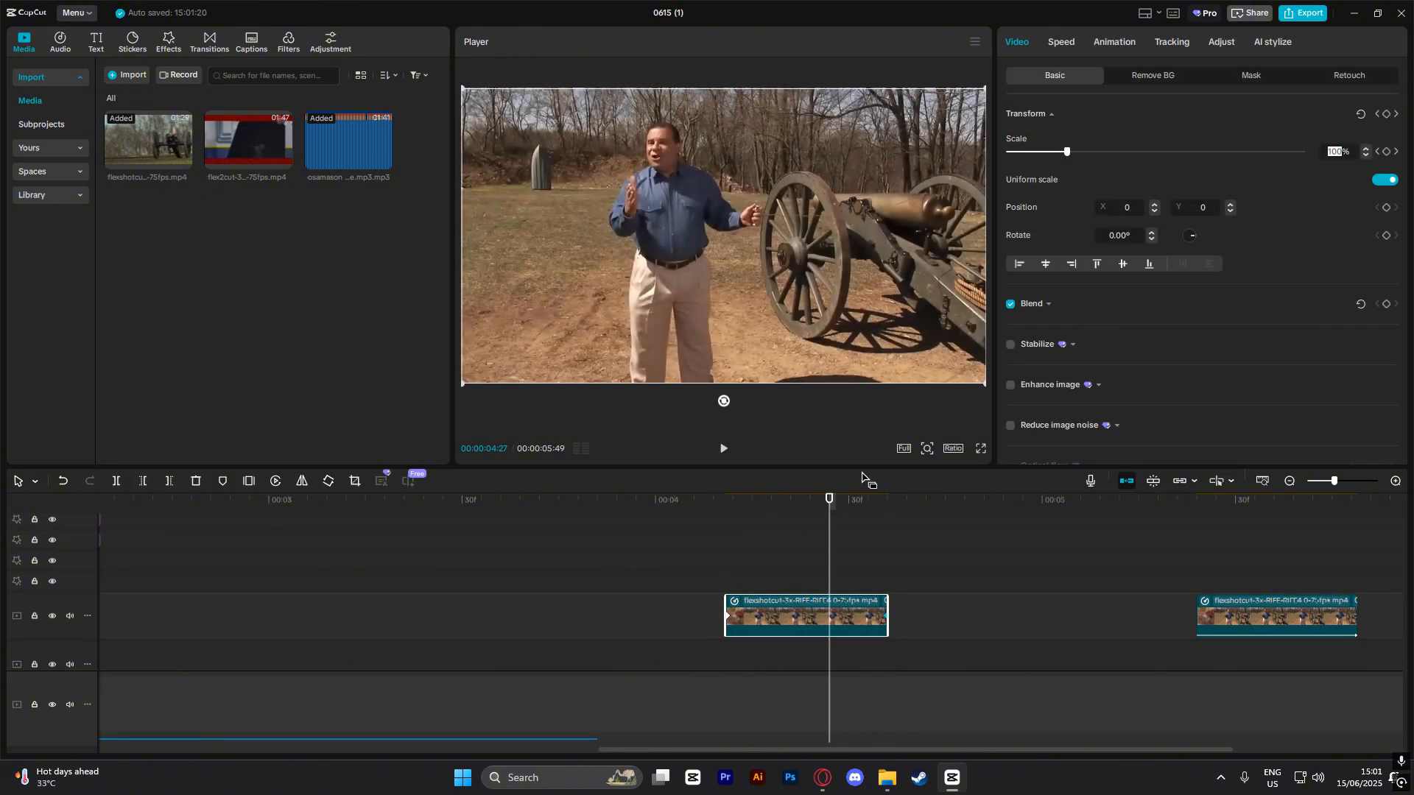
Move the playhead to 00:00:04:27 and add a scale keyframe of 120% to the clip.
left_click_drag(759, 506, 829, 562)
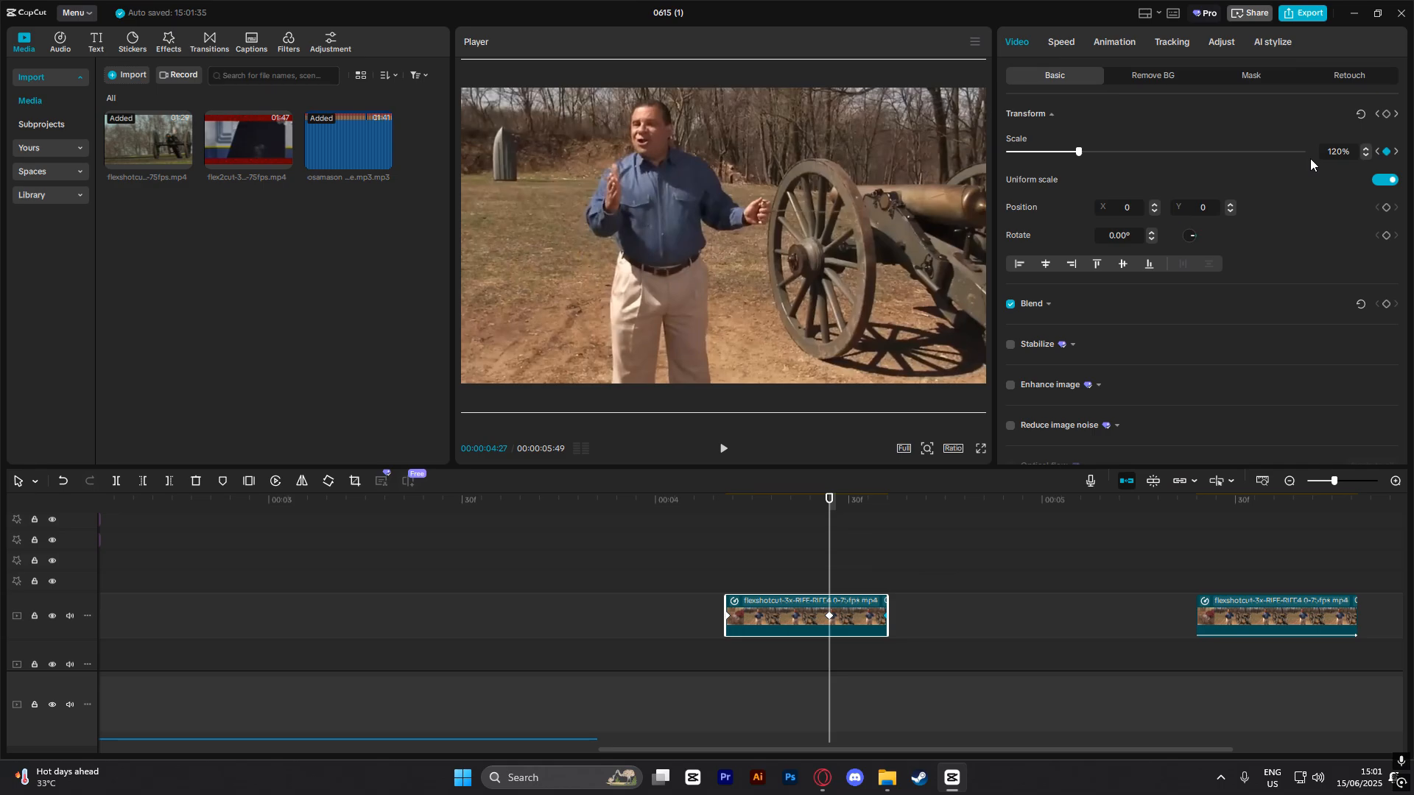
Try a larger scale on the clip's middle keyframe and set it back to 120%.
left_click(1327, 152)
type("15")
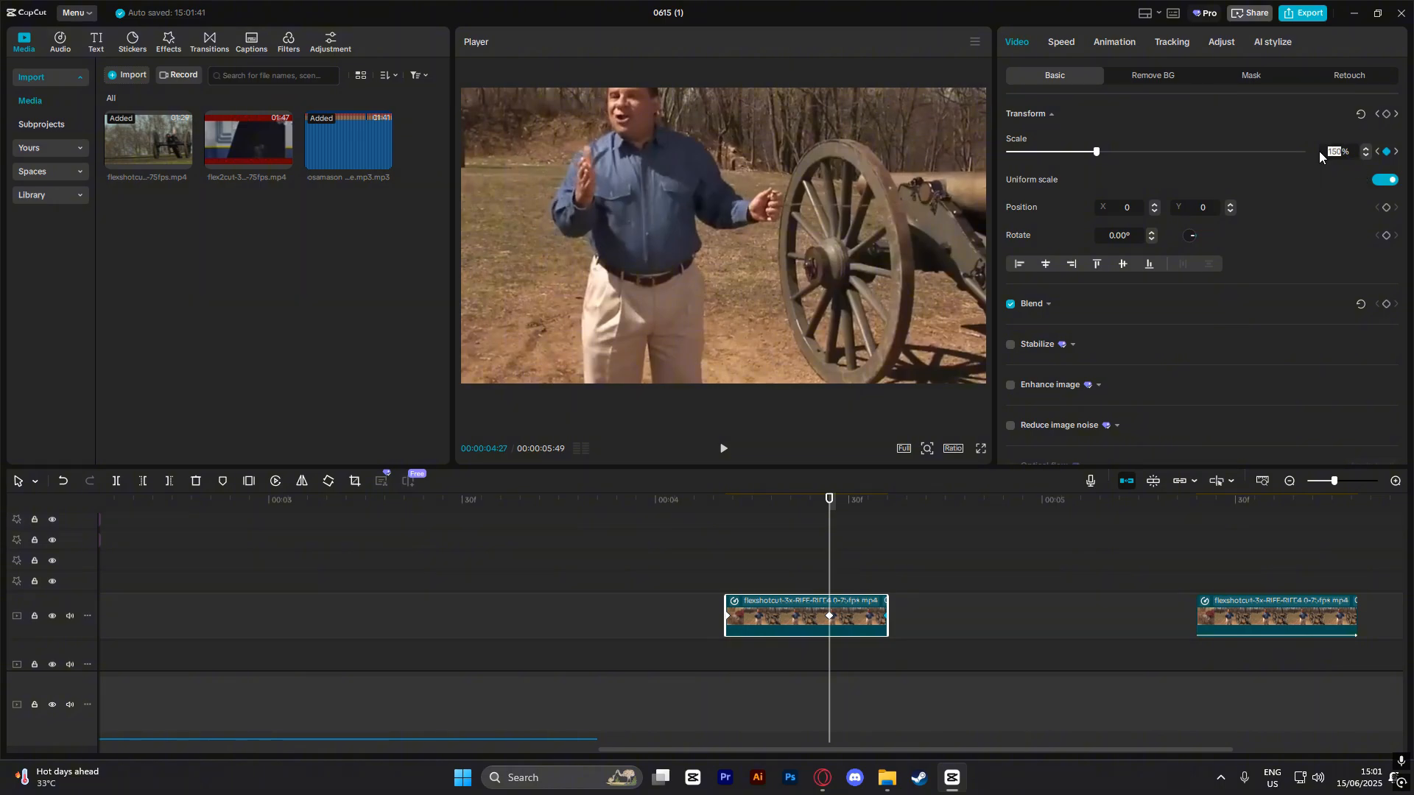
type("120")
key("Return")
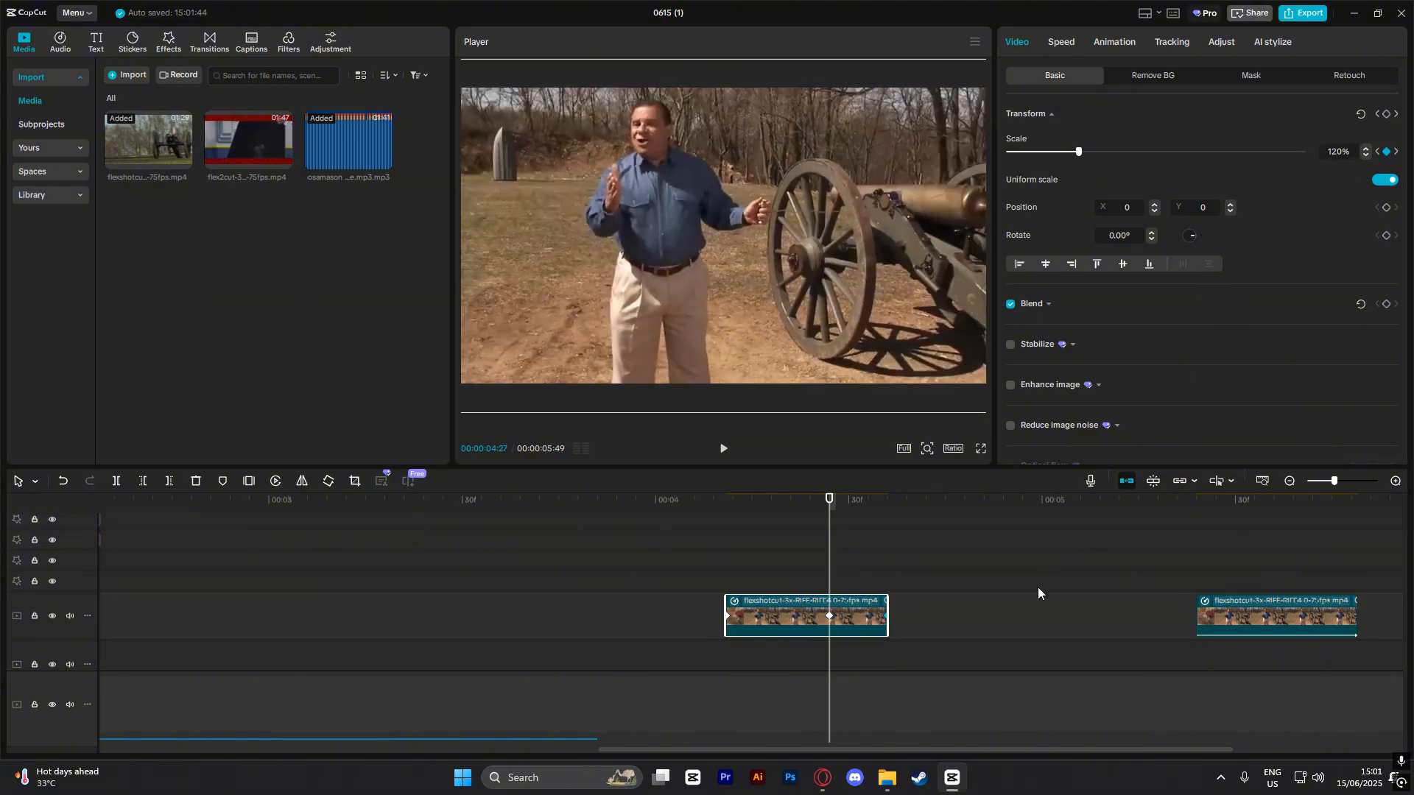
Show the variable speed animation graph of the clip's Scale keyframes on the timeline.
right_click(869, 625)
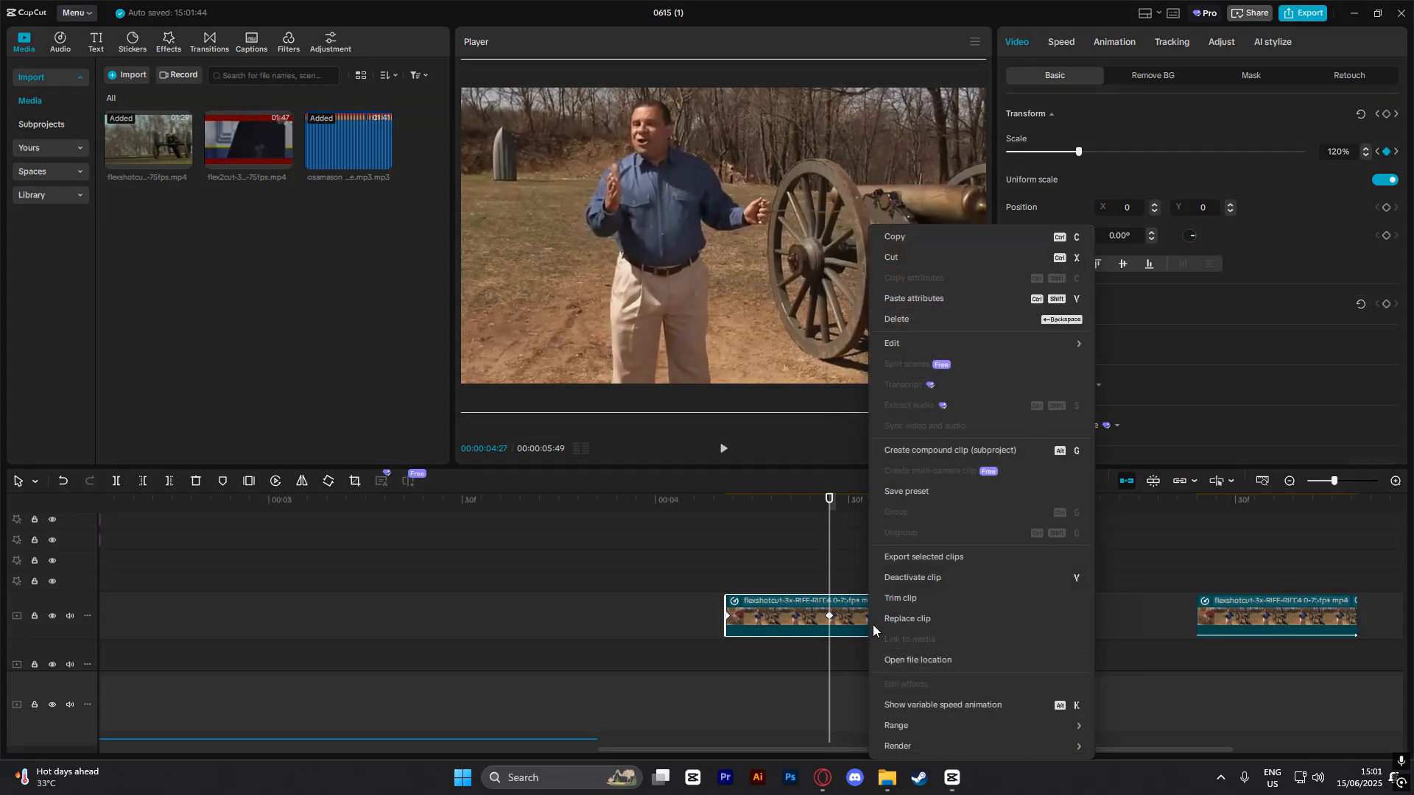
left_click(926, 706)
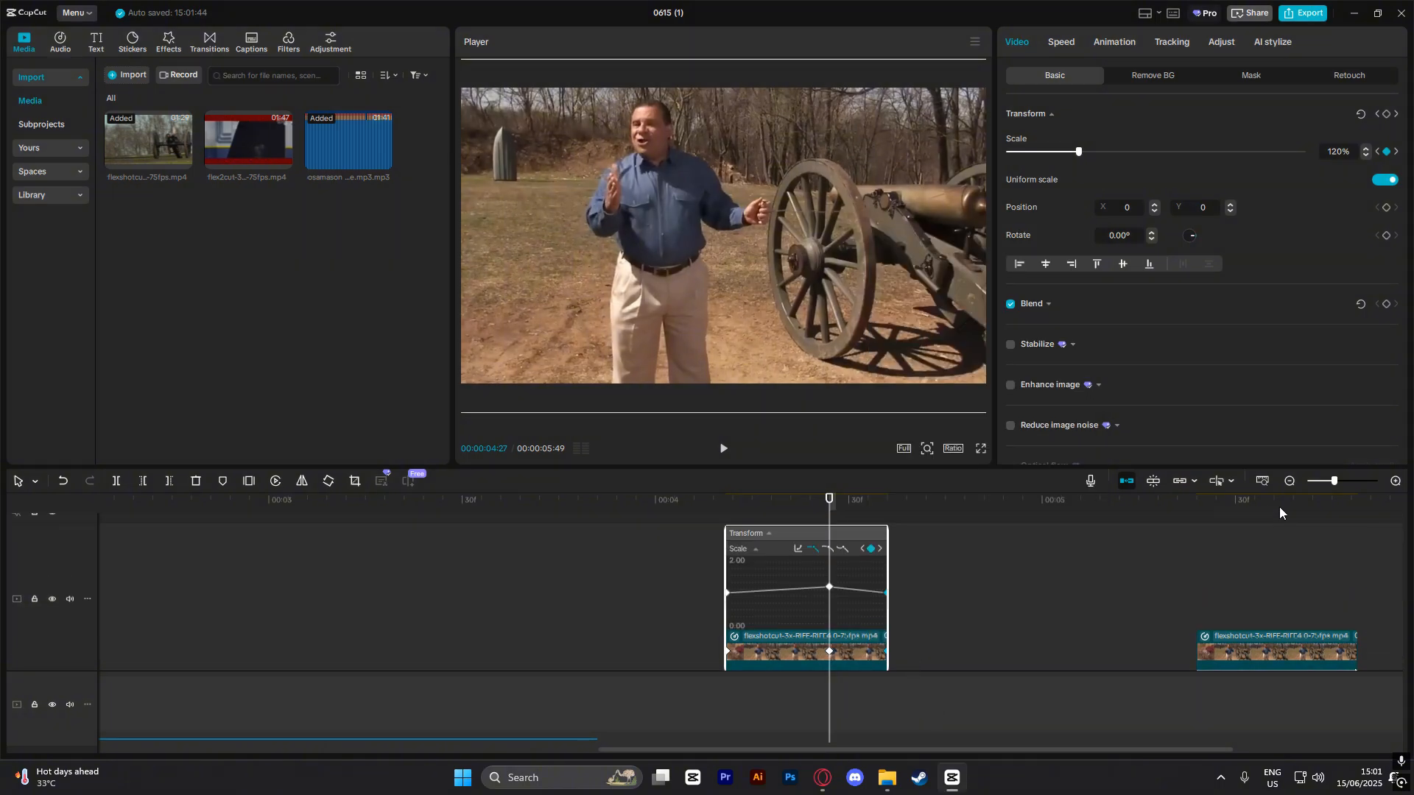
left_click_drag(1329, 486, 1325, 486)
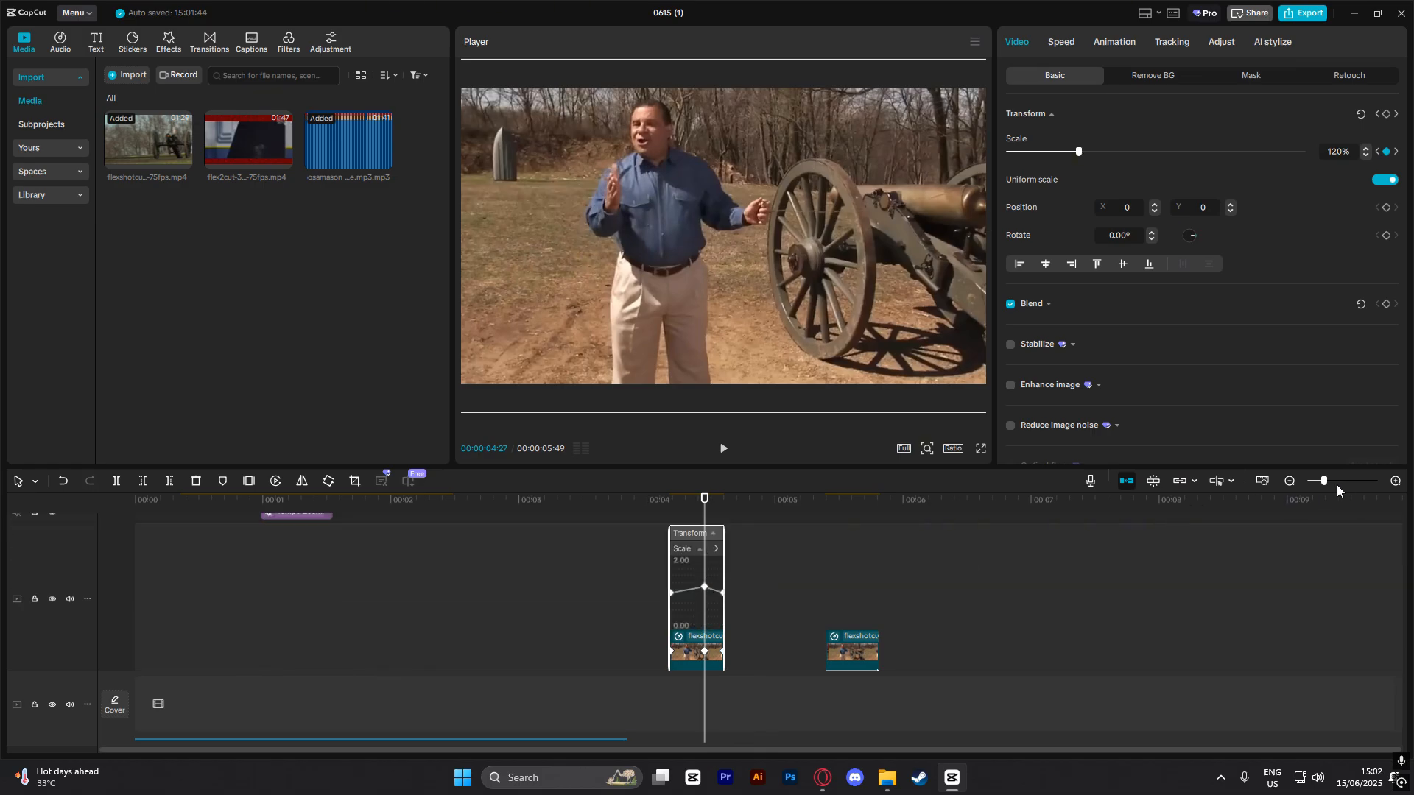
left_click_drag(1328, 481, 1346, 484)
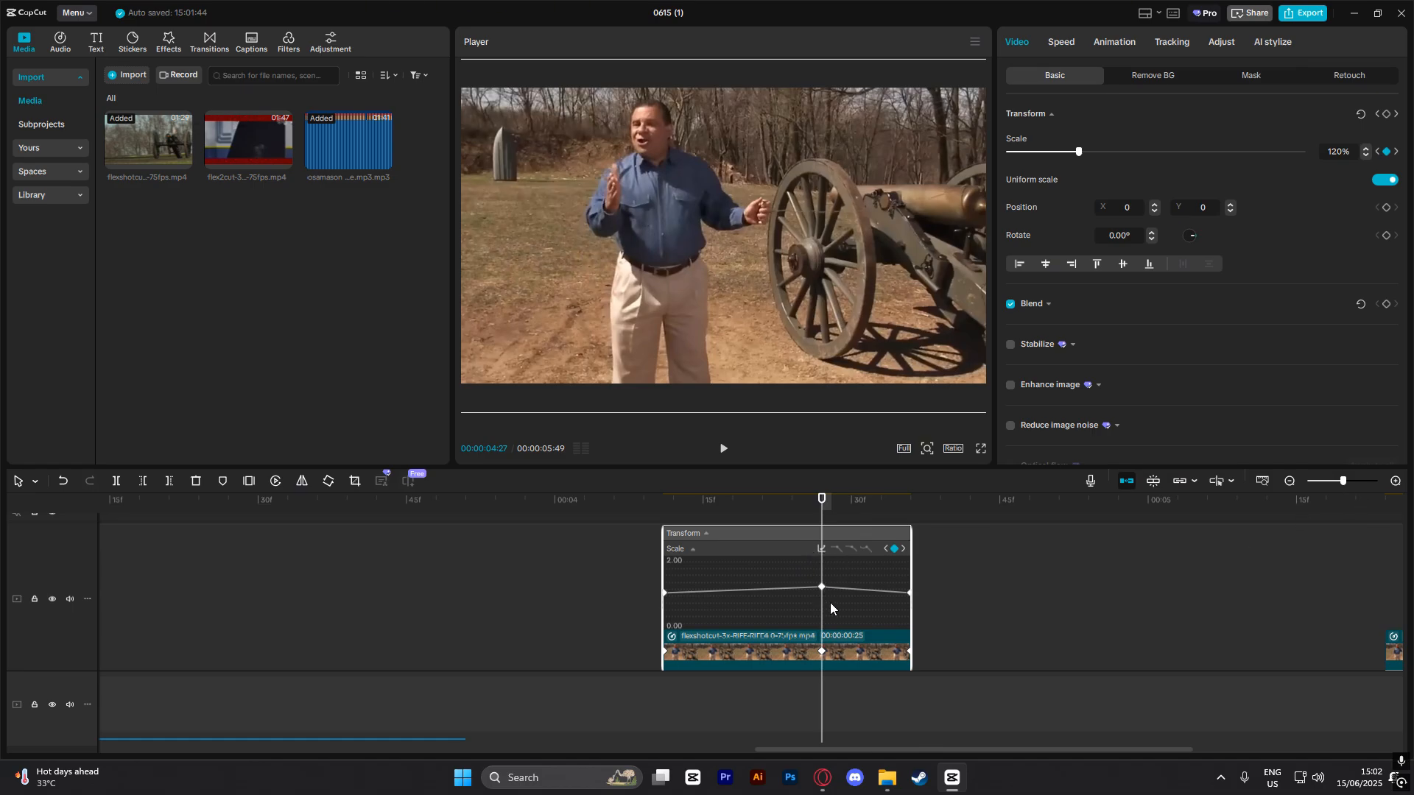
mouse_move(815, 508)
left_mouse_down()
mouse_move(653, 508)
mouse_move(902, 513)
mouse_move(823, 522)
left_mouse_up()
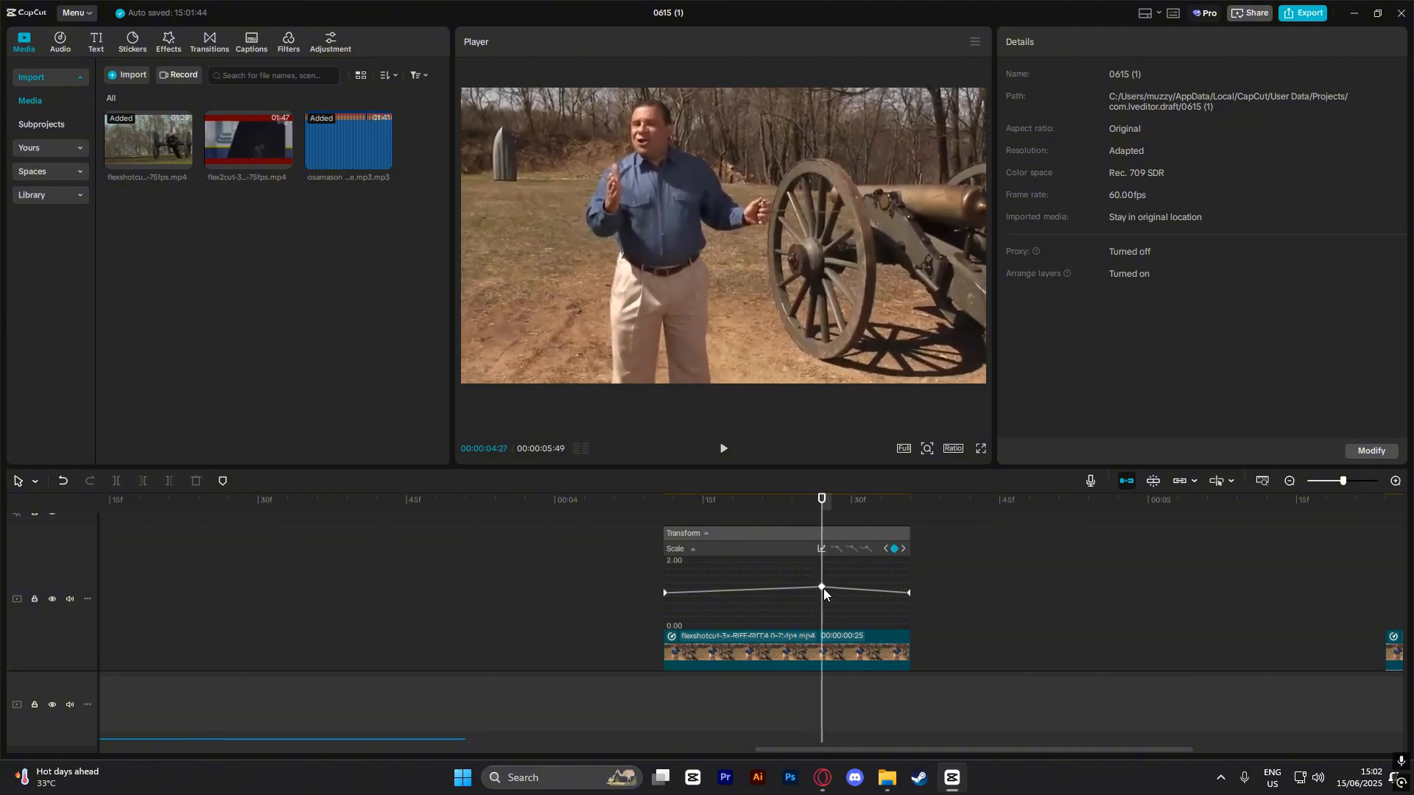
Apply the Ease Out preset curve to the scale graph leading up to the middle keyframe.
left_click(823, 589)
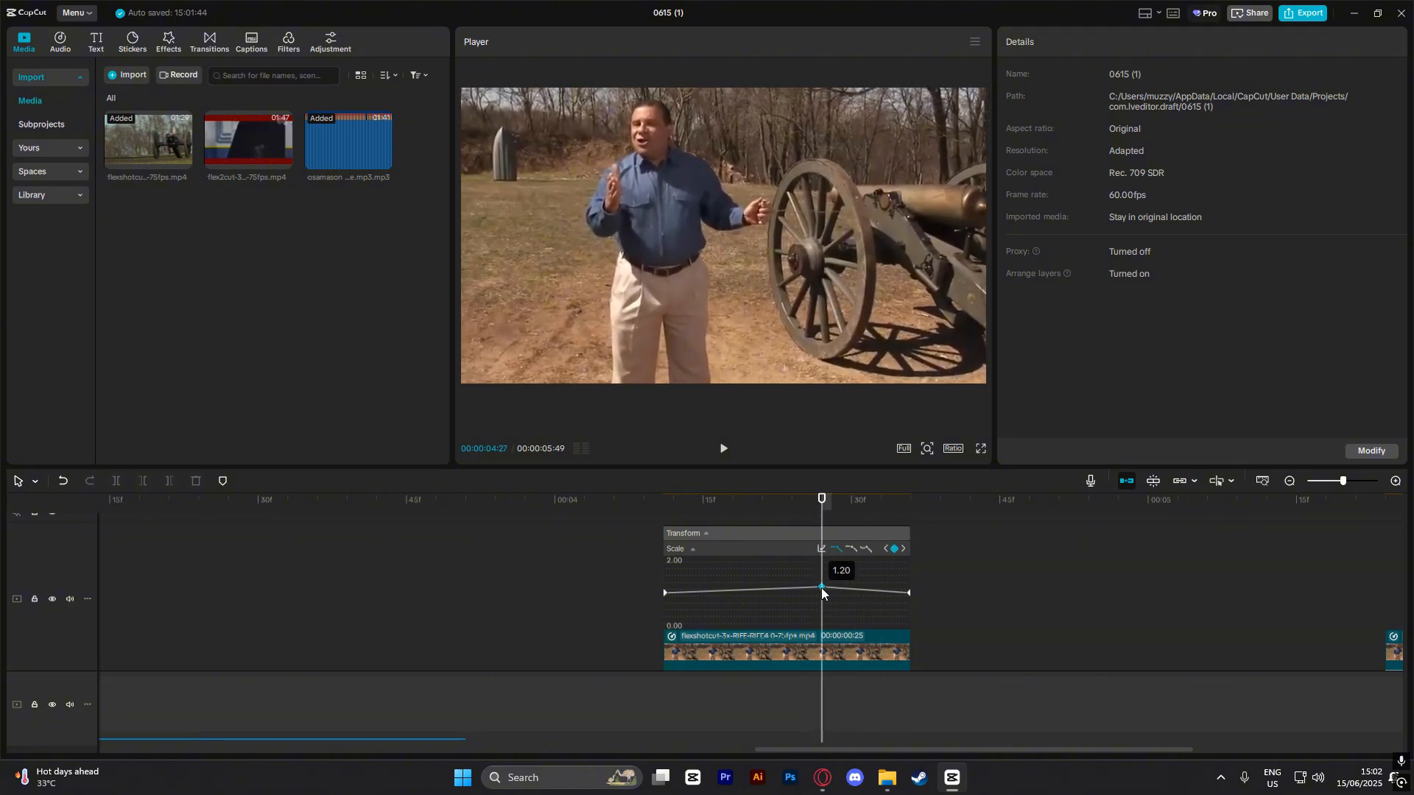
left_click(821, 549)
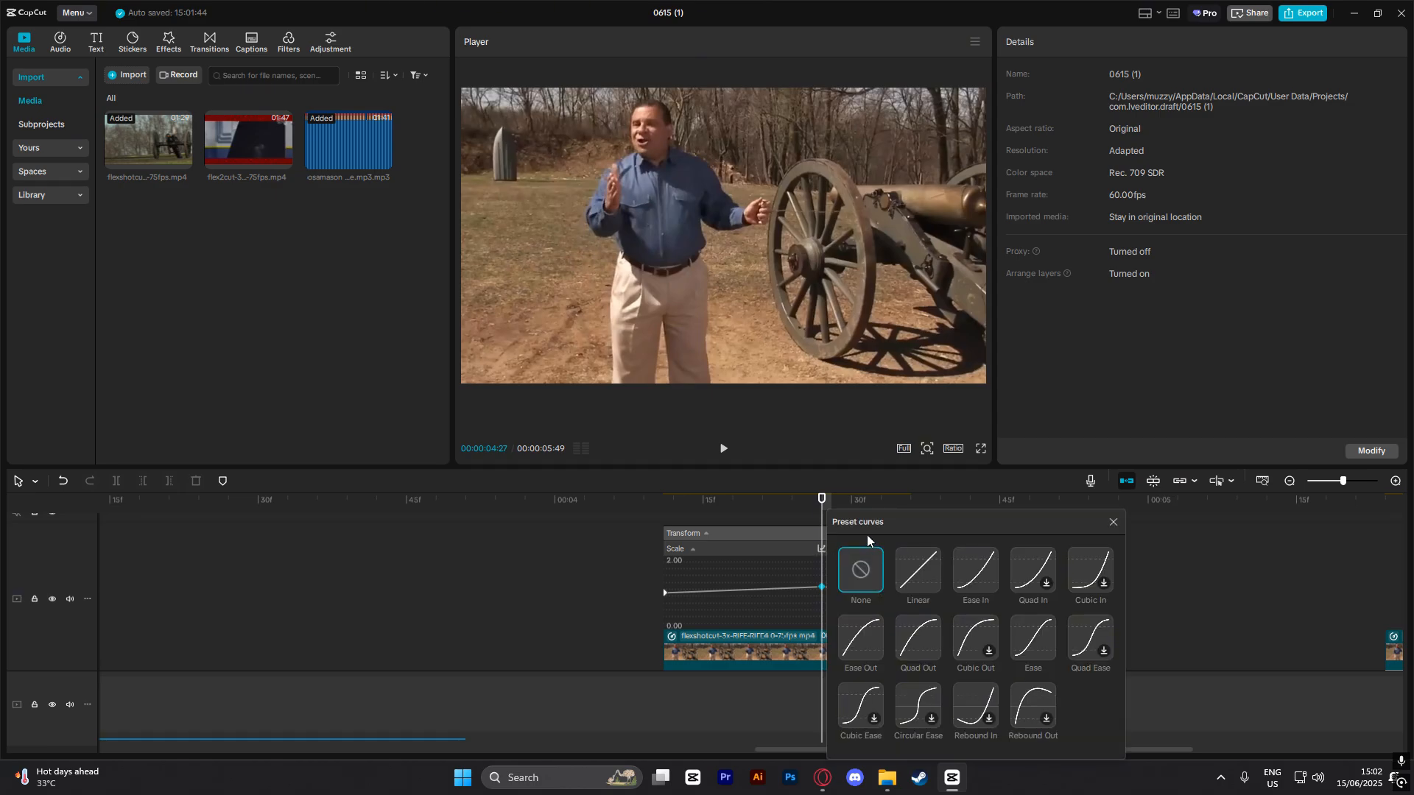
left_click(854, 631)
left_click(1113, 522)
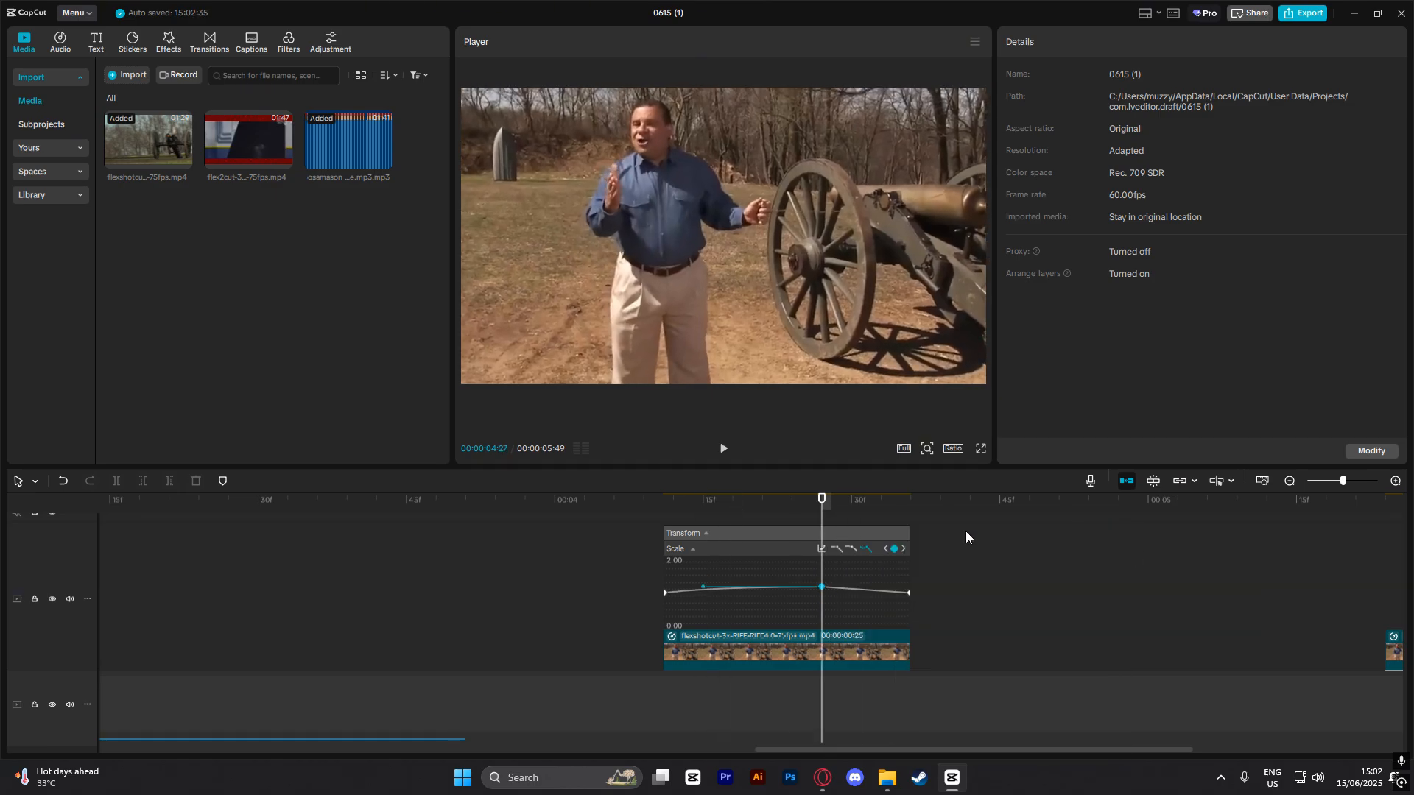
Play back the clip from before its start to review the eased zoom.
left_click(587, 578)
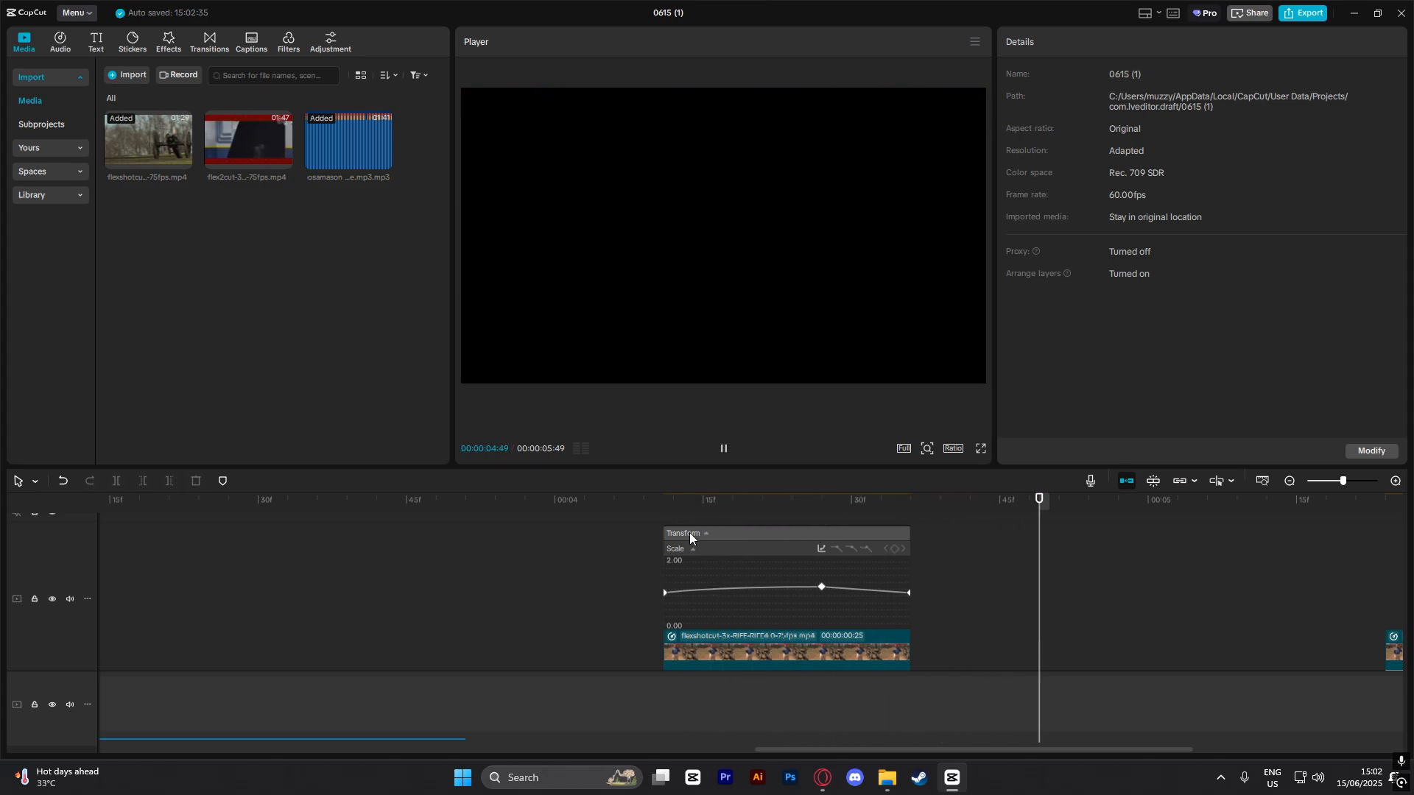
left_click(692, 534)
left_click(723, 622)
key("space")
key("space")
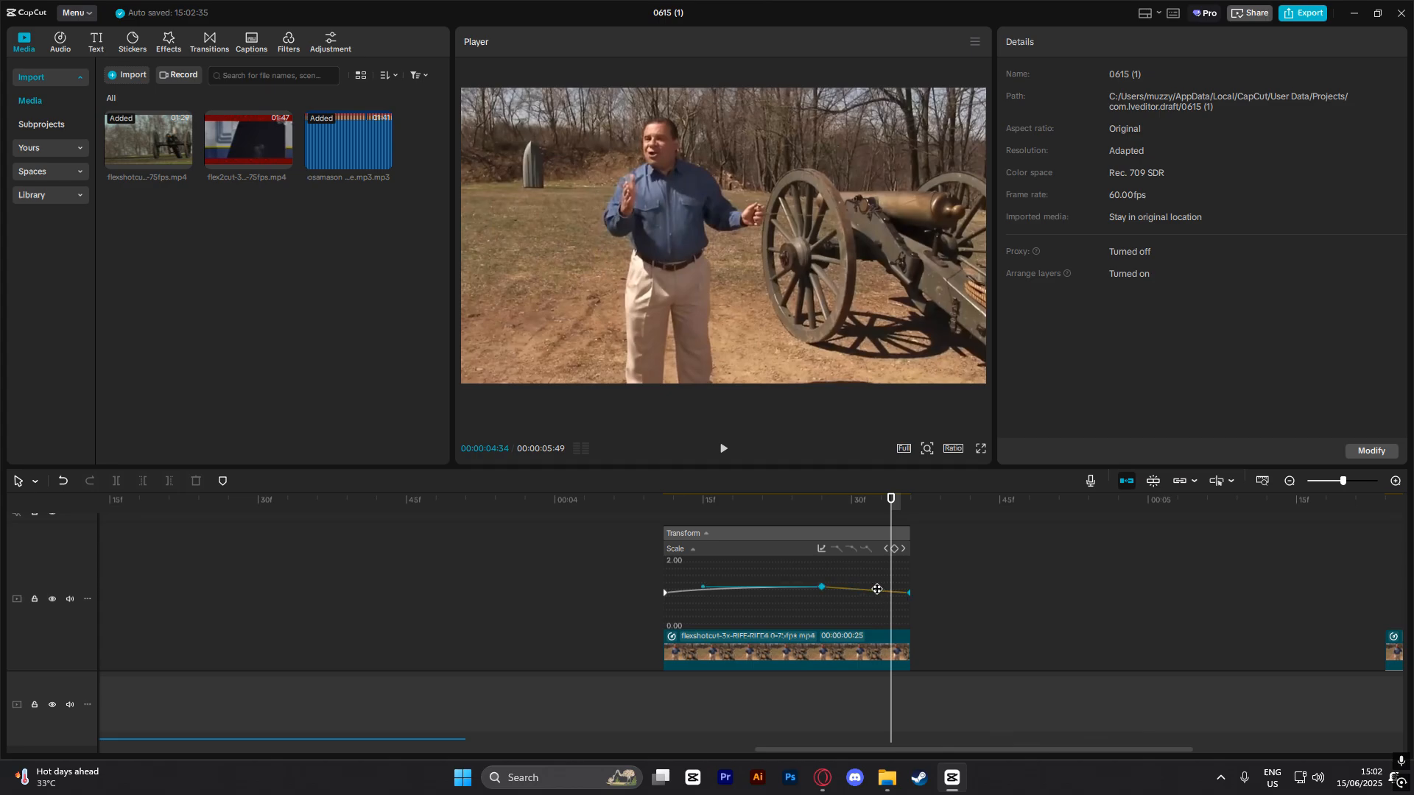
left_click(938, 589)
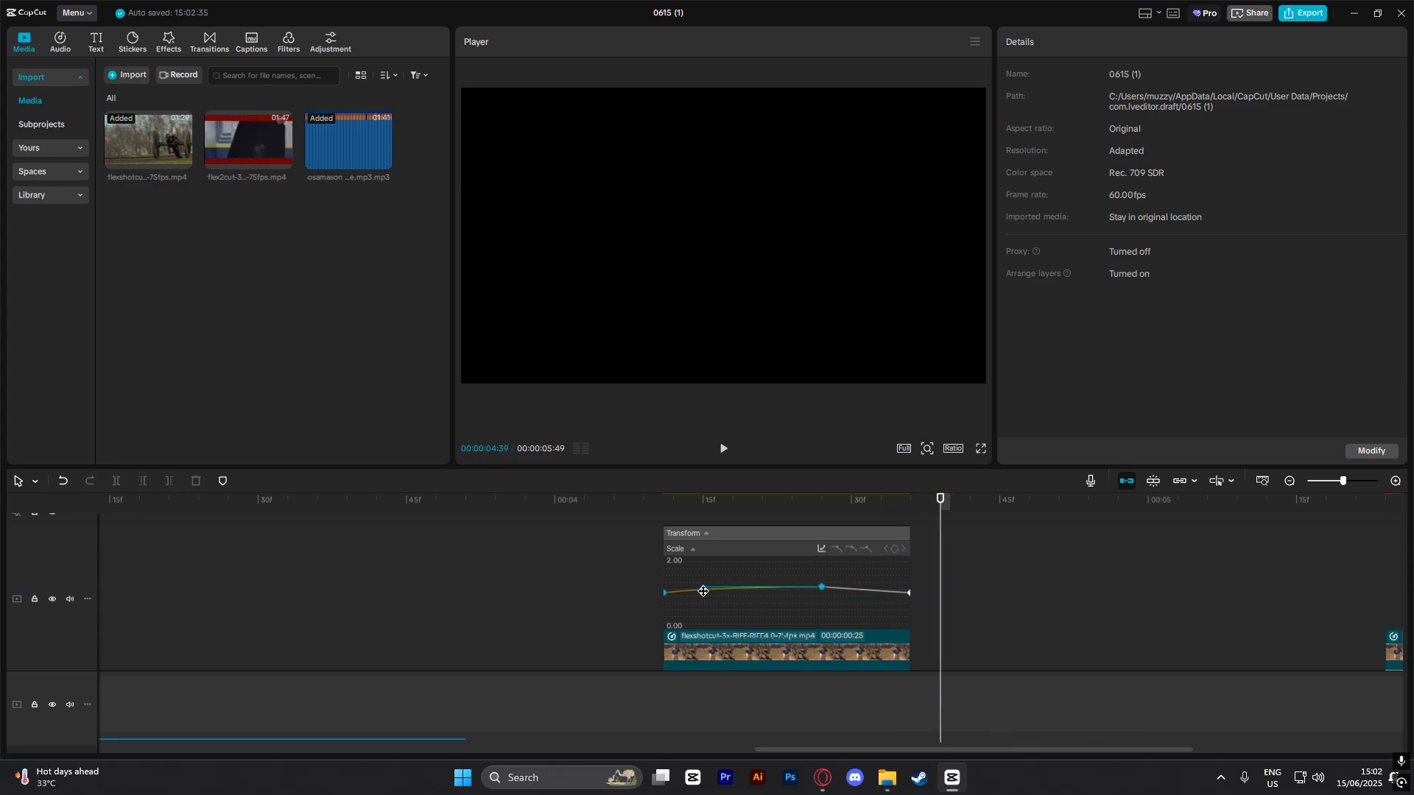
Apply the Ease In preset curve to the scale graph segment after the middle keyframe.
left_click(822, 549)
left_click(1112, 524)
left_click(884, 590)
left_click(821, 550)
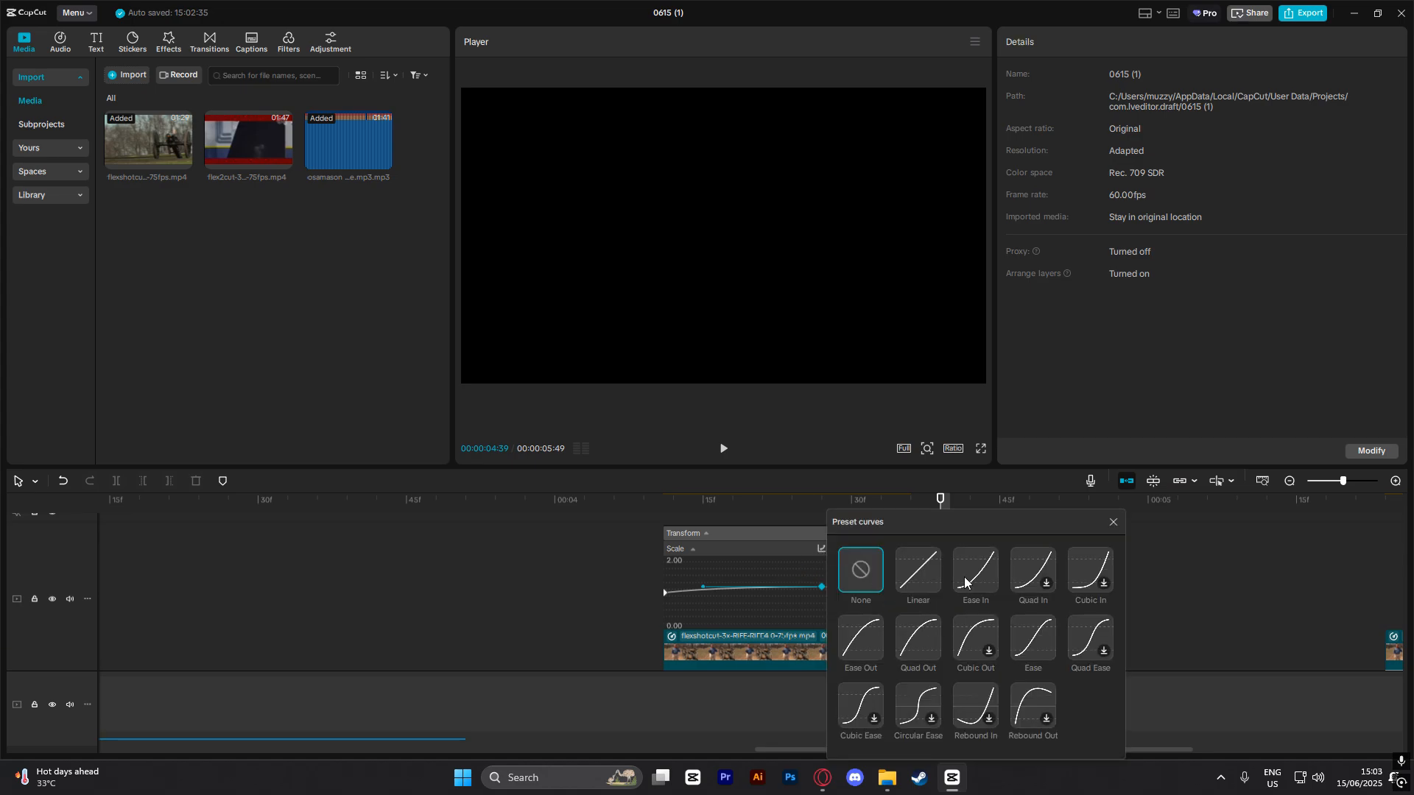
left_click(964, 583)
Play back the clip to review both eased segments of the scale curve.
left_click(562, 580)
key("space")
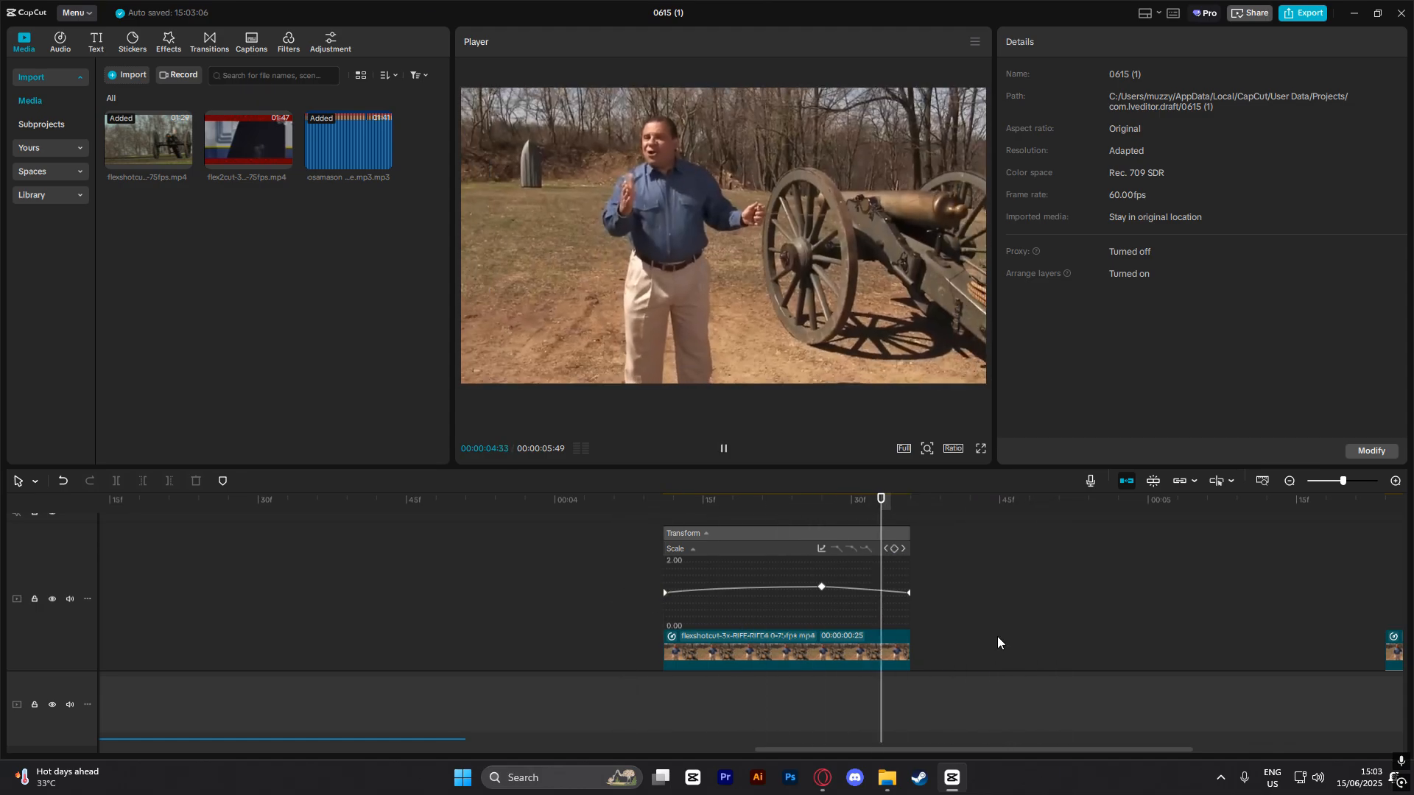
key("space")
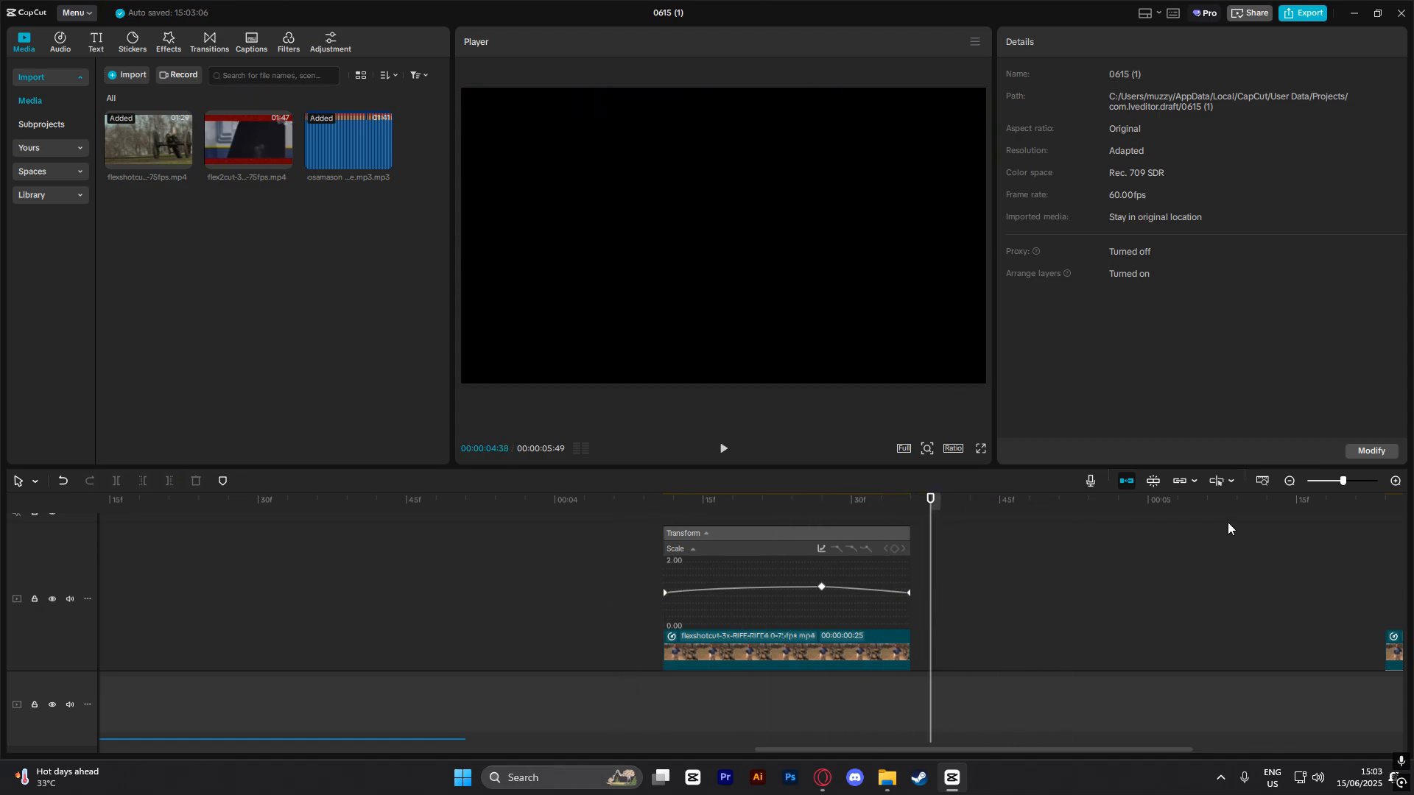
Apply the Shake 3 In animation to the clip with the scale keyframes.
left_click(1332, 481)
scroll(947, 646, "down", 1)
left_click_drag(809, 554, 866, 567)
left_click(895, 604)
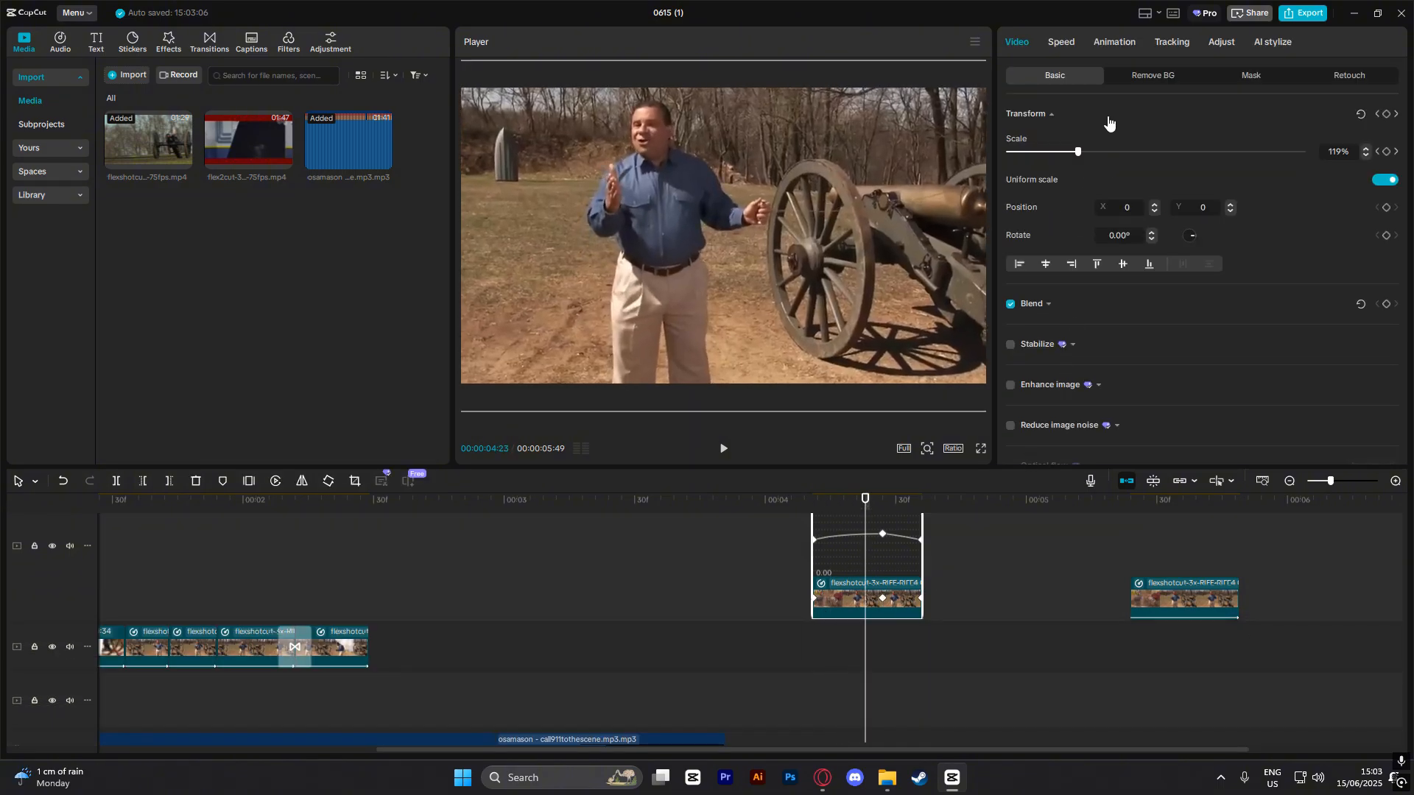
left_click(1117, 44)
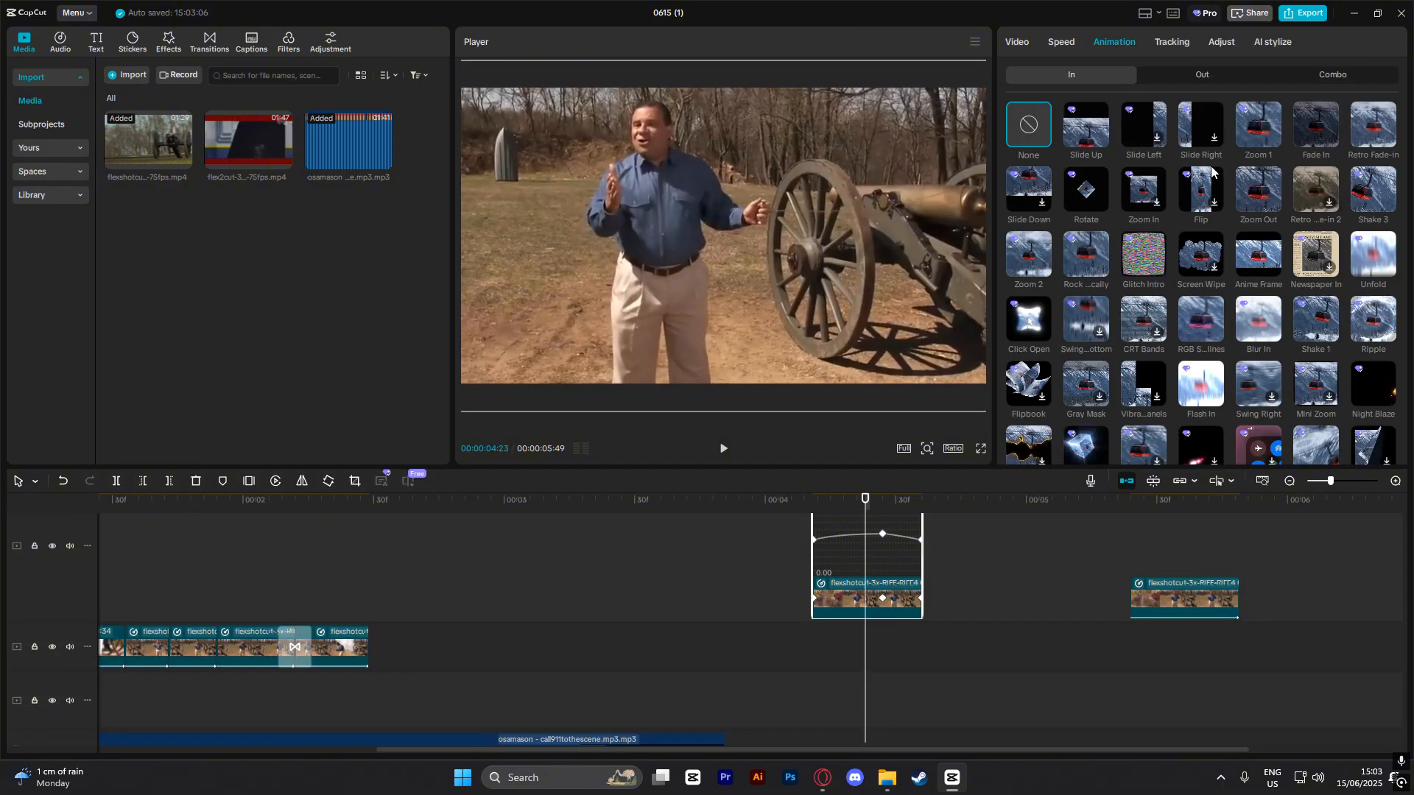
left_click(1362, 200)
Play back the clip several times to review the Shake 3 animation combined with the zoom.
left_click(770, 566)
key("space")
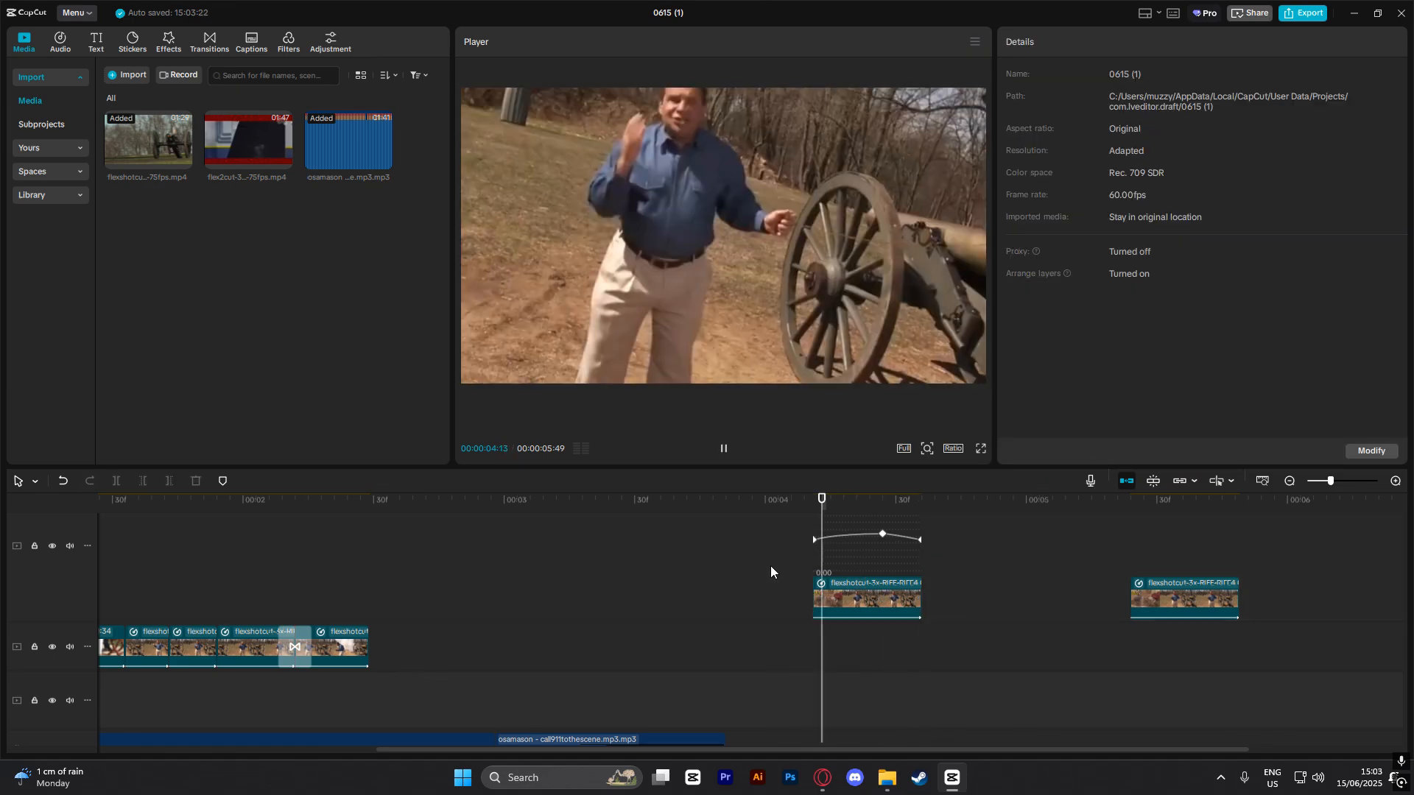
left_click(770, 566)
left_click(773, 566)
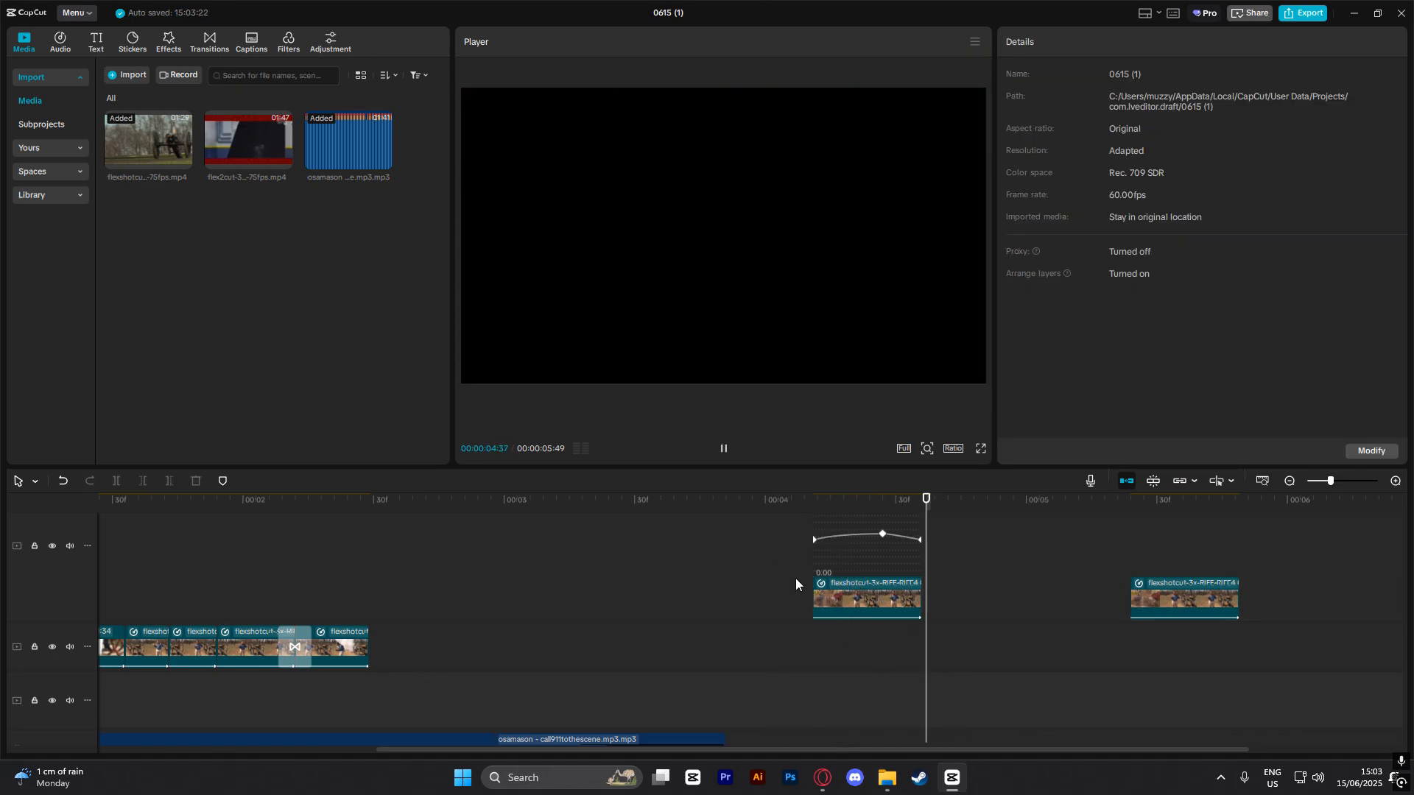
left_click(797, 578)
left_click(709, 553)
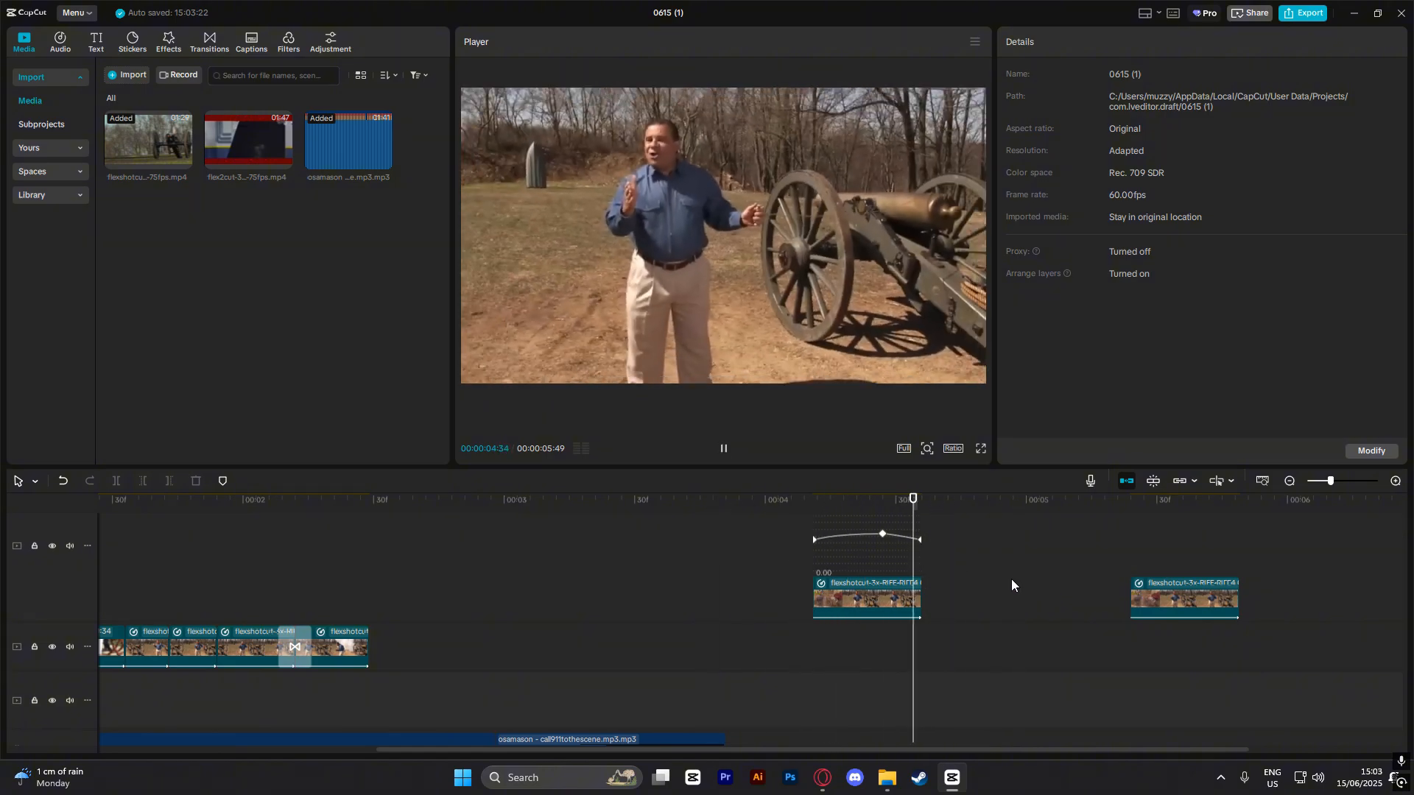
key("space")
left_click_drag(1330, 481, 1345, 482)
left_click(568, 578)
key("space")
left_click(563, 581)
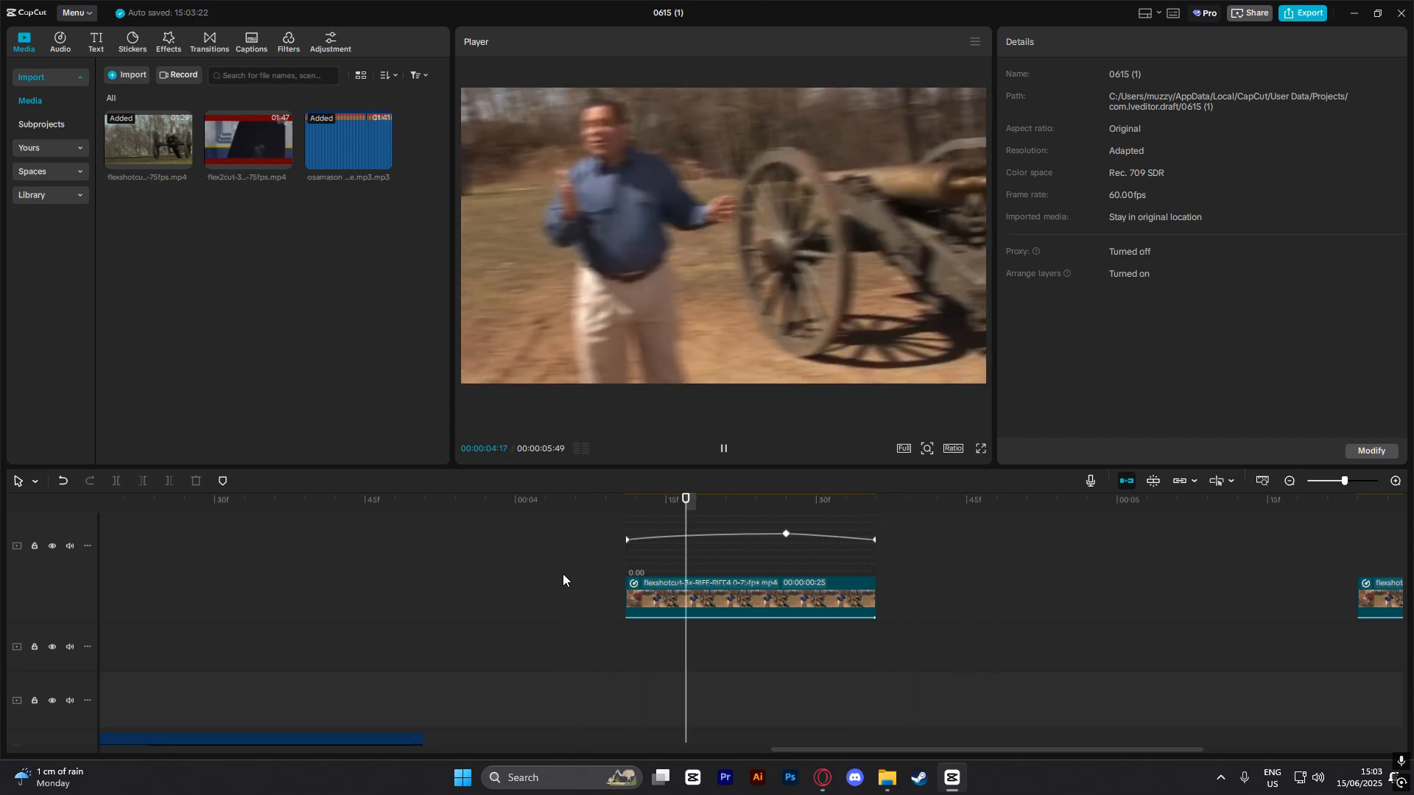
left_click(561, 578)
key("space")
Try moving the middle scale keyframe slightly towards the clip's start and play back the clip.
mouse_move(785, 530)
left_mouse_down()
mouse_move(826, 502)
mouse_move(835, 537)
mouse_move(766, 542)
left_mouse_up()
left_click(595, 558)
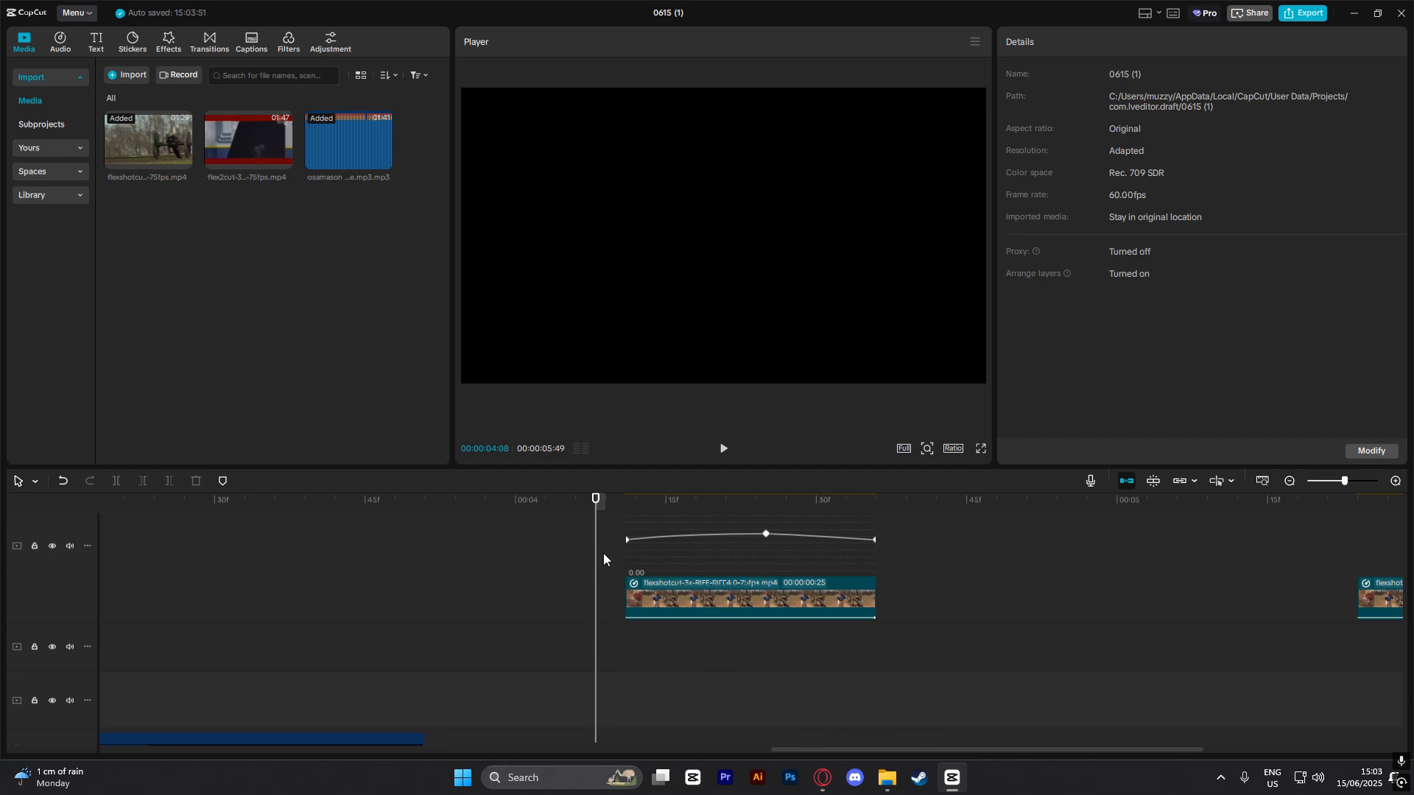
key("space")
key("space")
key("space")
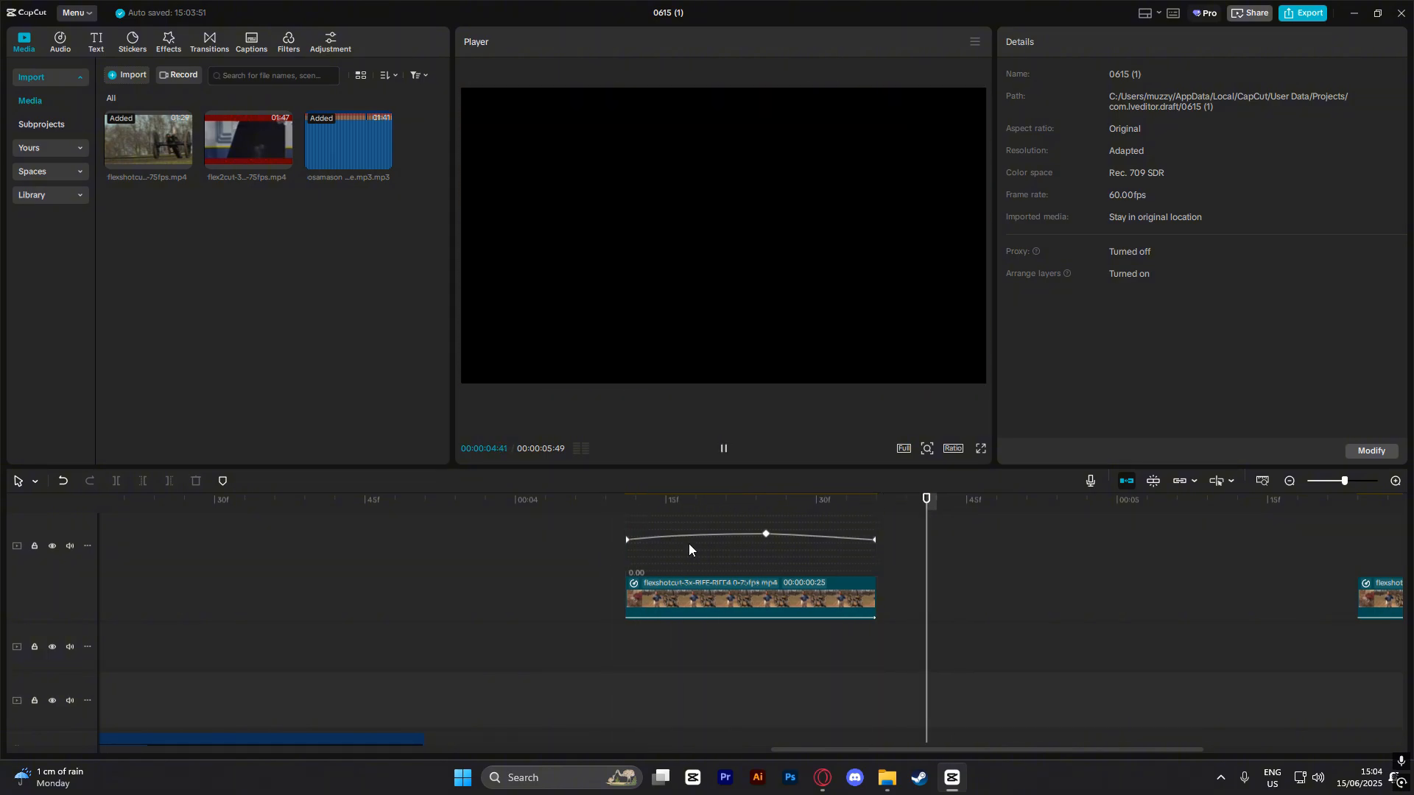
key("space")
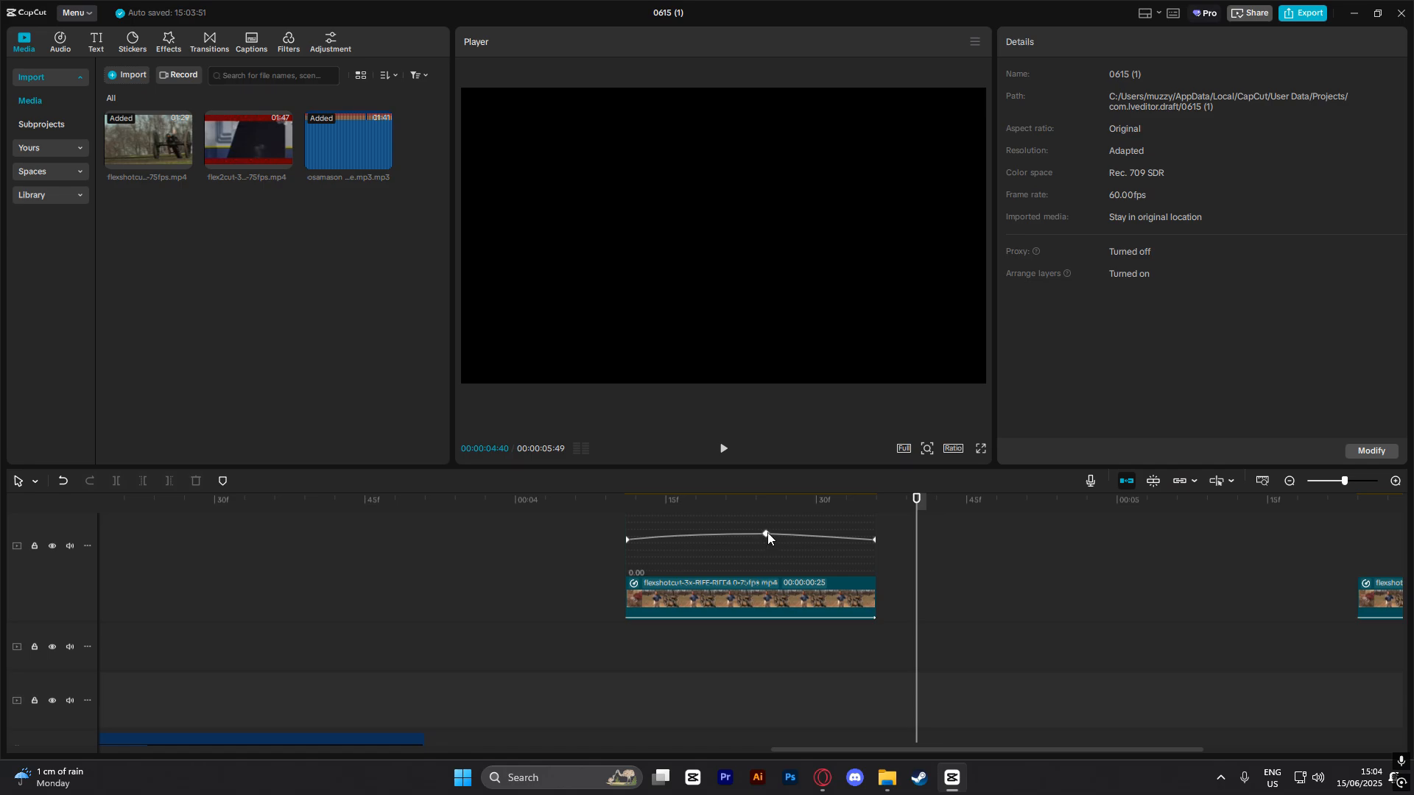
Move the middle scale keyframe to about 00:00:04:30 with a scale of 1.18 and play back the clip.
left_click_drag(768, 536, 823, 539)
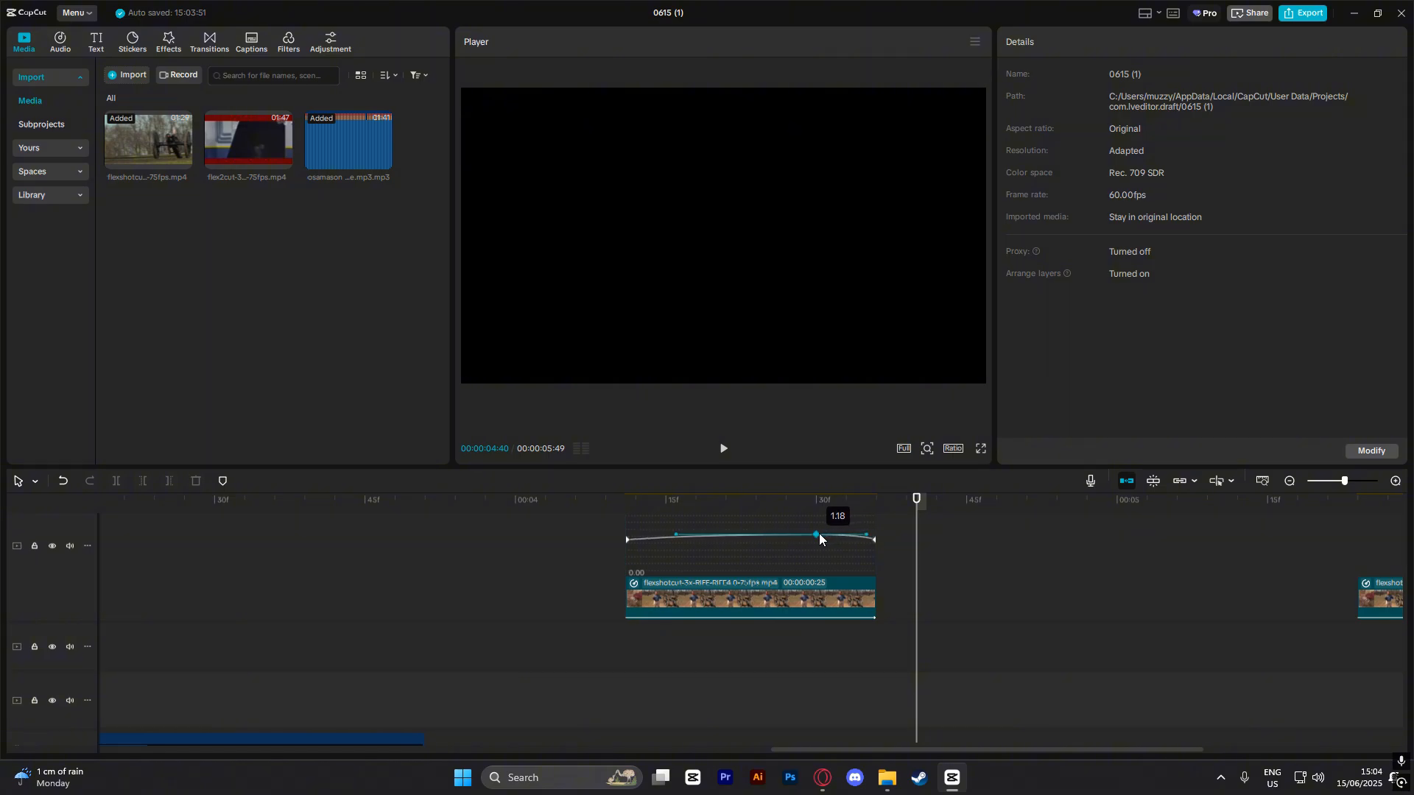
left_click(563, 561)
key("space")
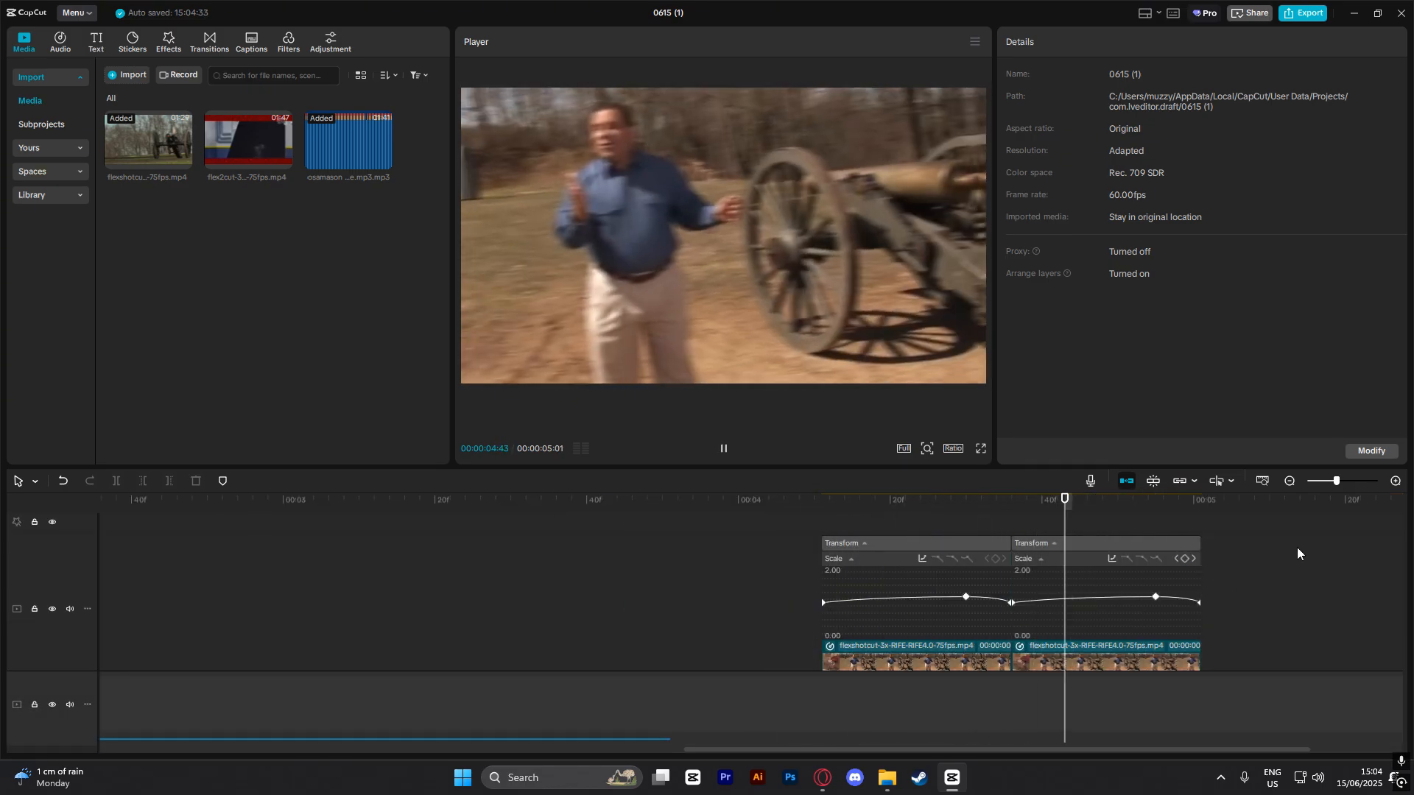
Play back the two adjoining flexshotcut clips to review how their zoom and shake follow each other.
key("space")
mouse_move(1337, 482)
left_mouse_down()
mouse_move(1323, 481)
mouse_move(1336, 481)
left_mouse_up()
scroll(175, 621, "up", 3)
left_click(515, 573)
key("space")
key("space")
left_click(744, 511)
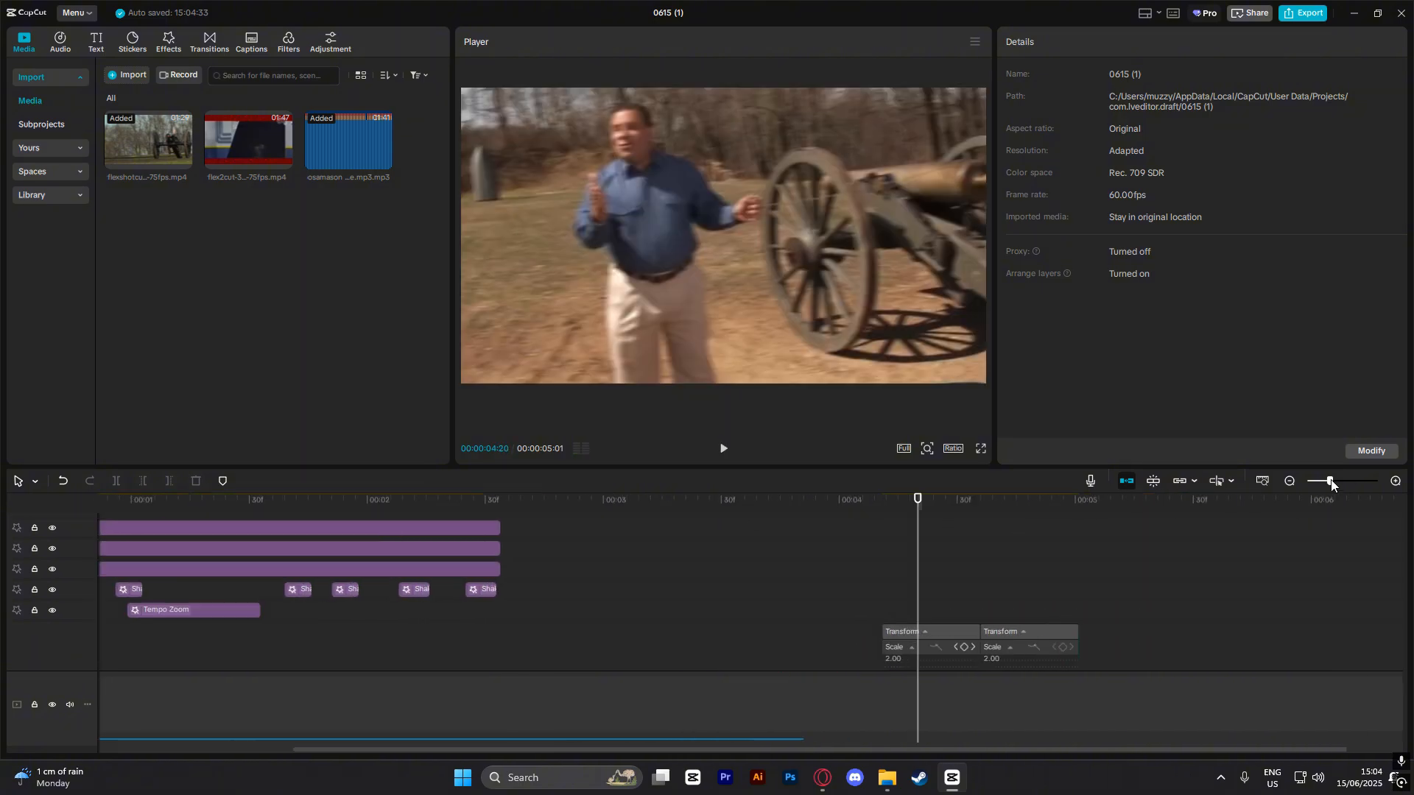
Browse the In animations for the first of the two adjoining clips and scrub through its Shake 3 animation.
scroll(1031, 611, "down", 2)
scroll(994, 632, "down", 1)
left_click(850, 581)
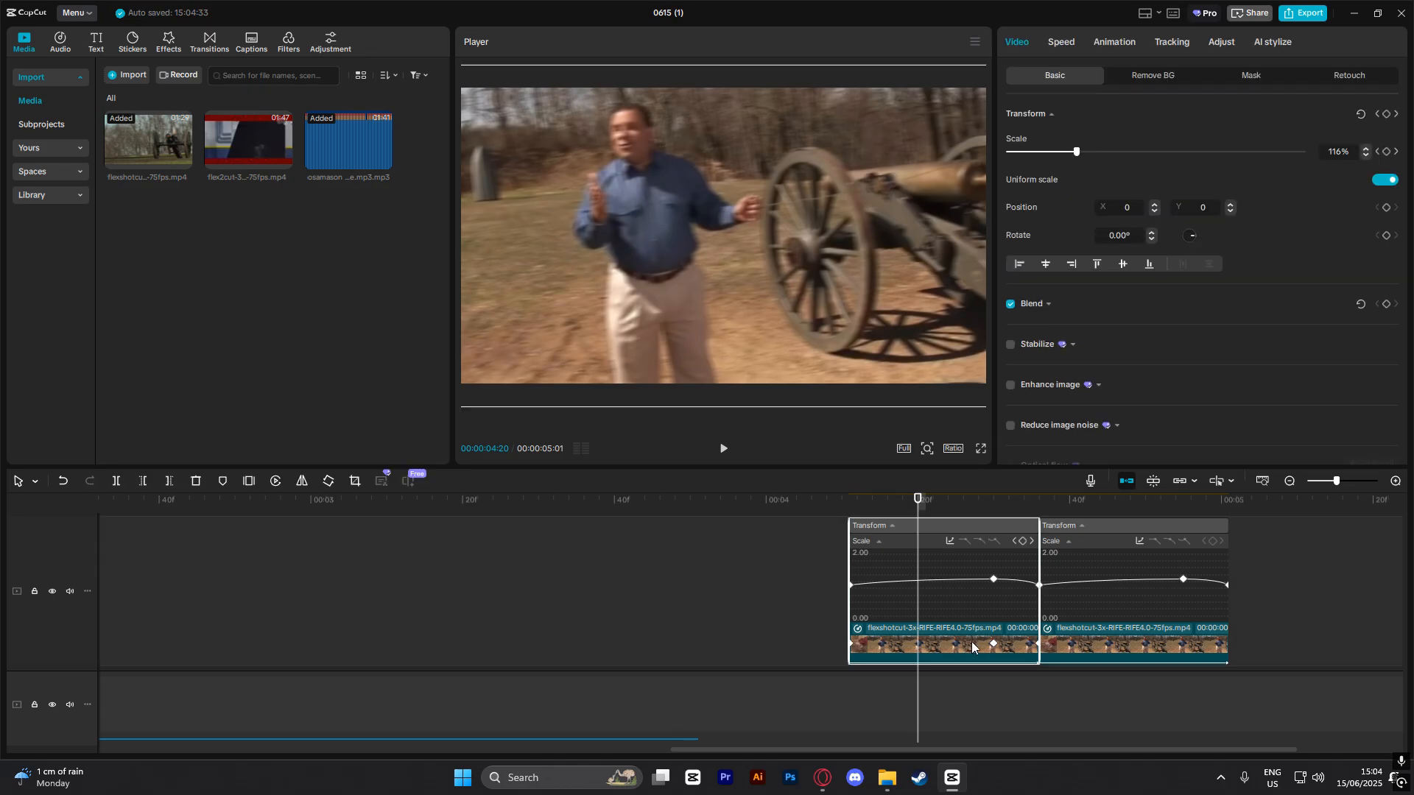
left_click(1114, 42)
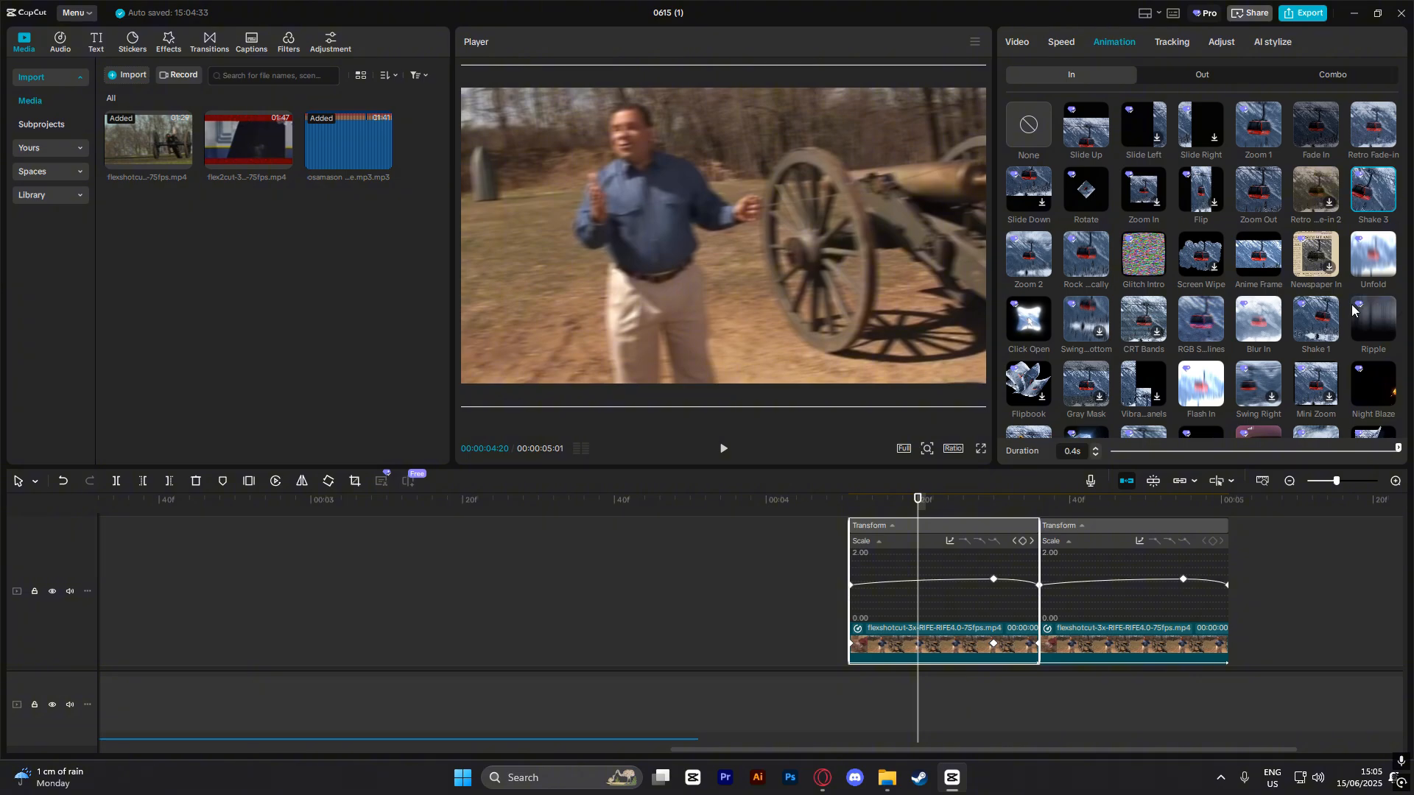
scroll(1326, 398, "down", 2)
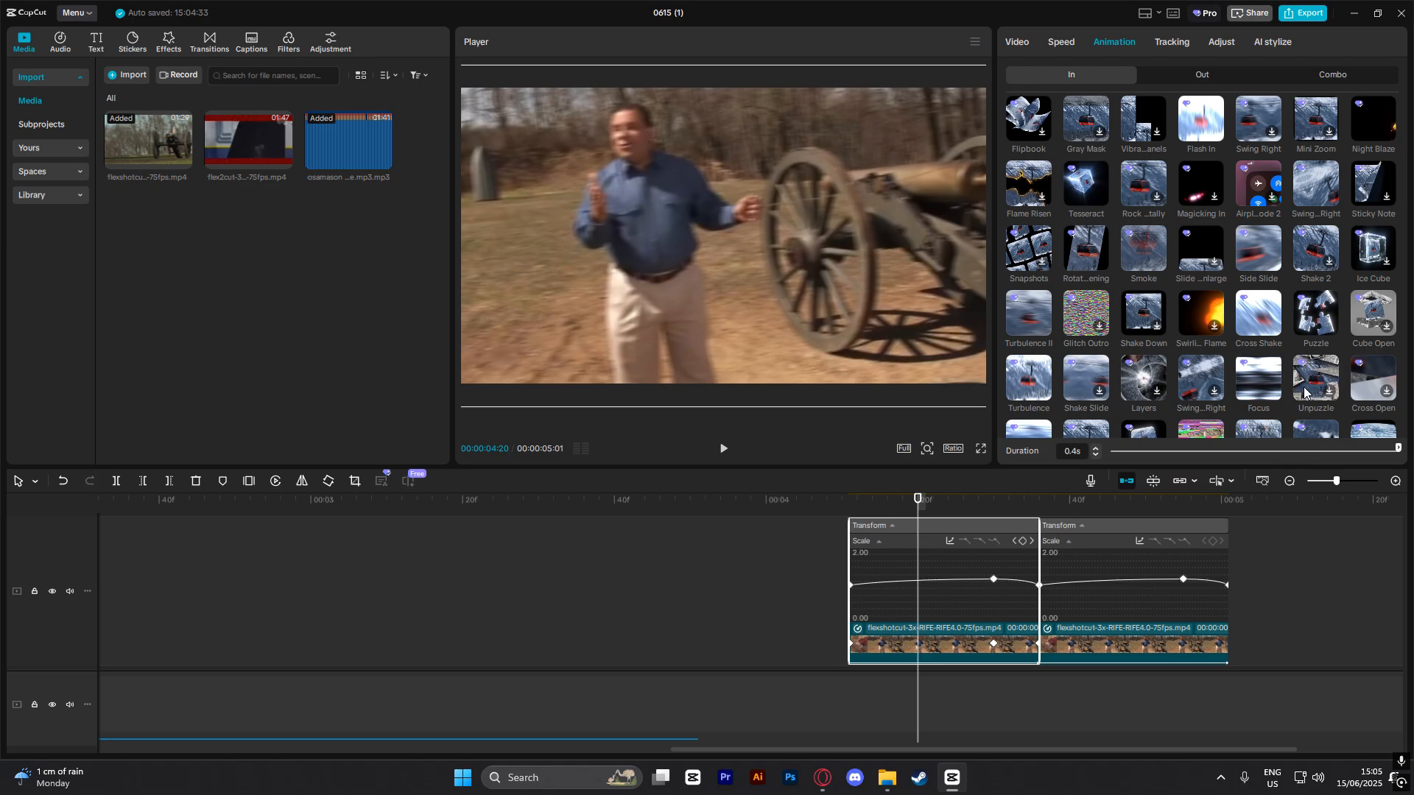
scroll(1294, 400, "down", 1)
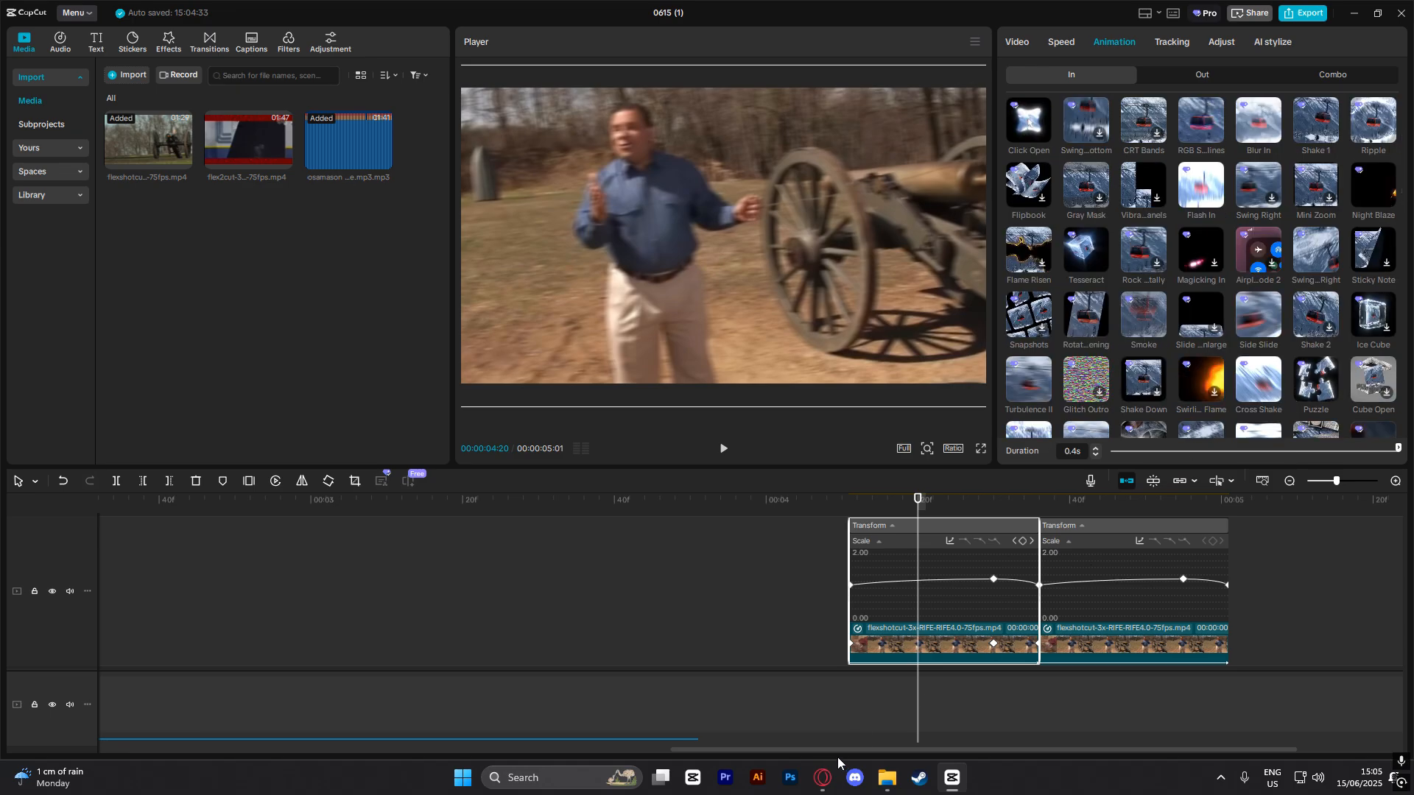
left_click_drag(838, 751, 1031, 749)
left_click(722, 504)
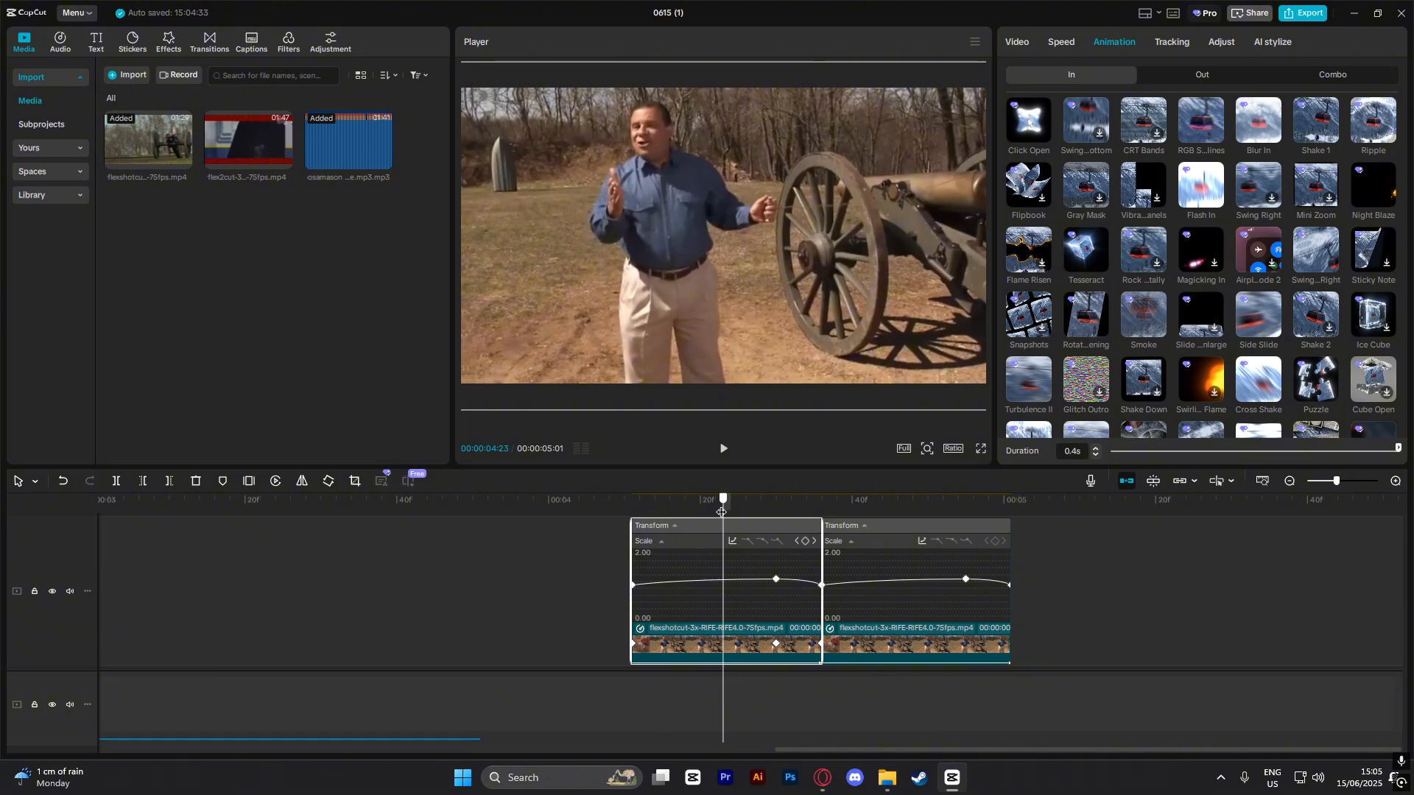
left_click_drag(722, 511, 708, 512)
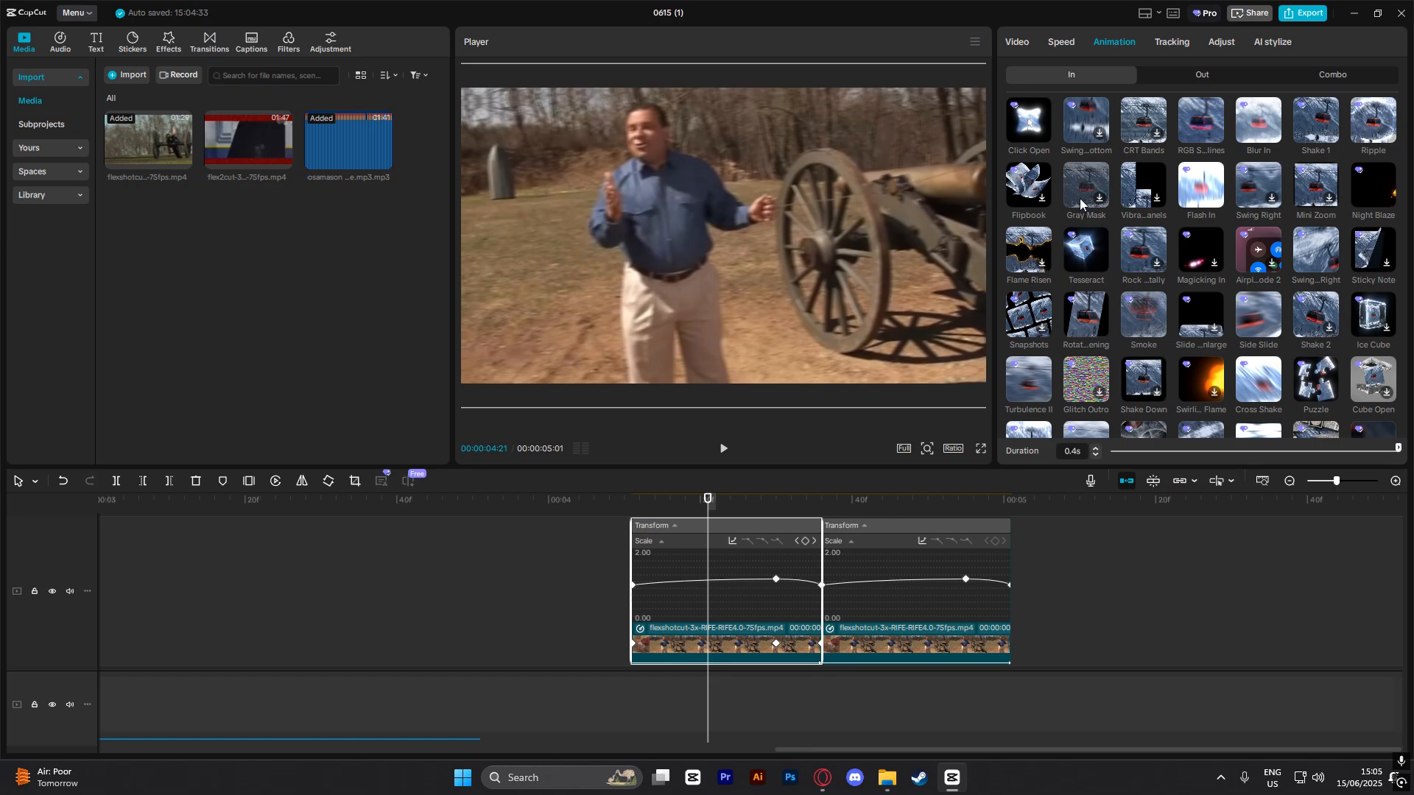
scroll(1192, 280, "up", 3)
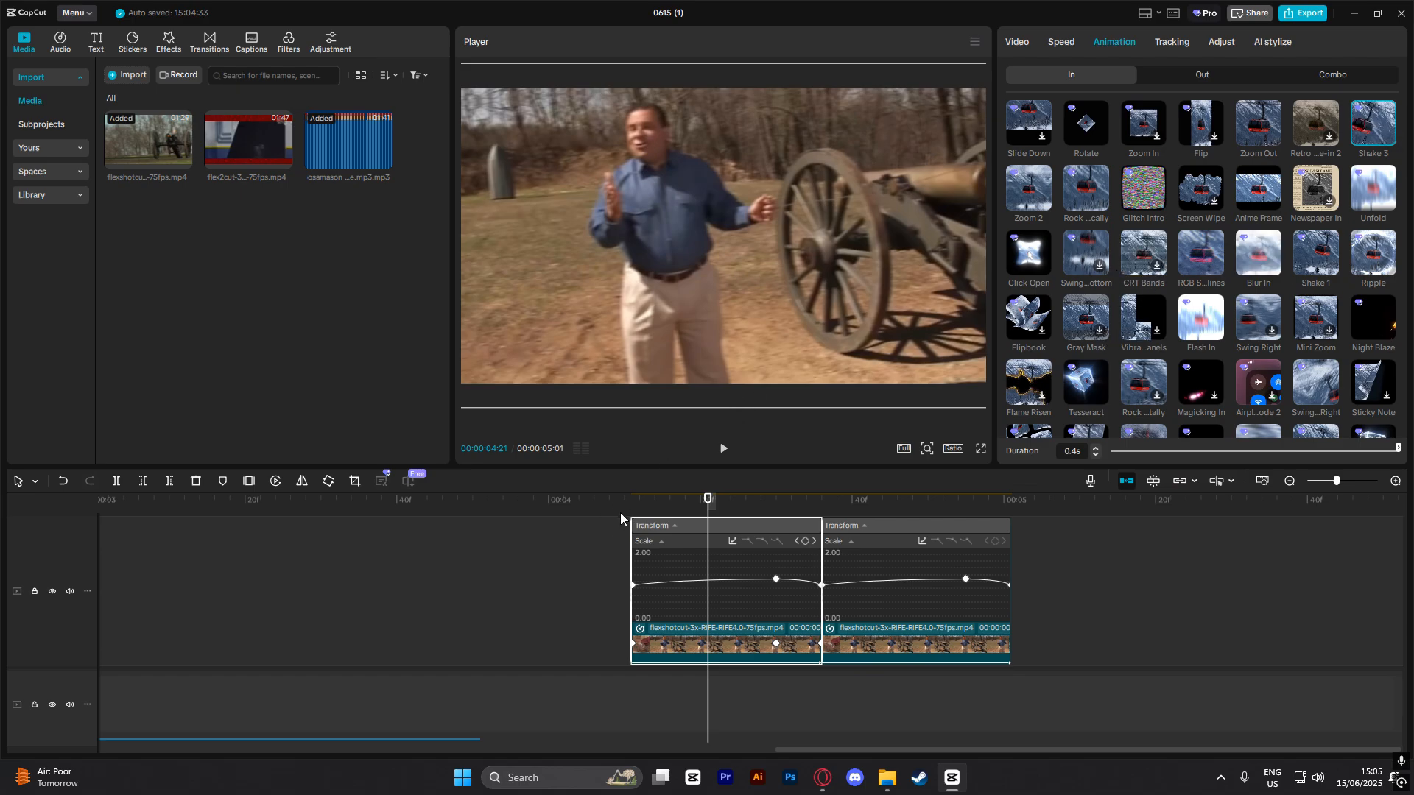
Scrub through the first clip's shake and play both adjoining flexshotcut clips through to the end.
left_click(639, 496)
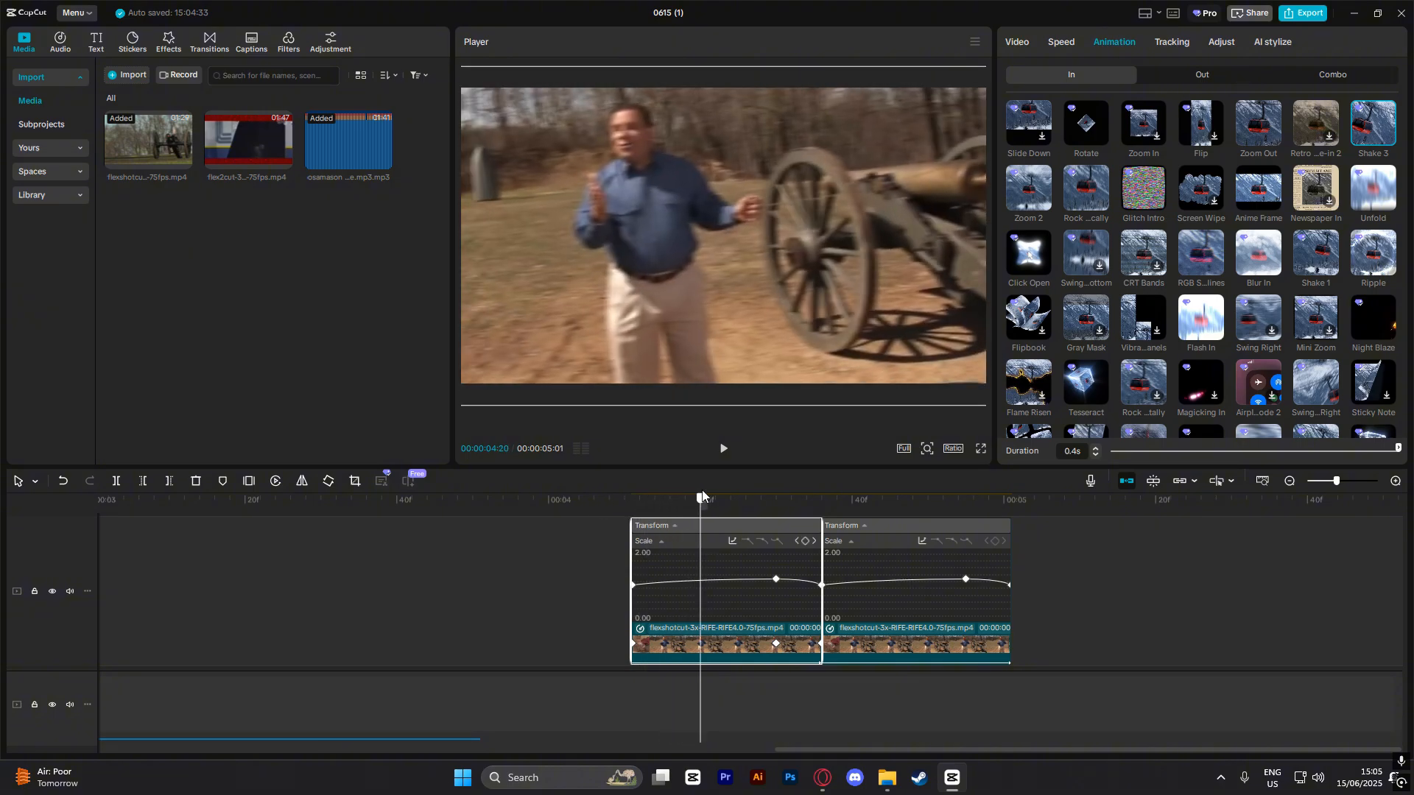
left_click_drag(551, 495, 617, 508)
key("space")
left_click(586, 529)
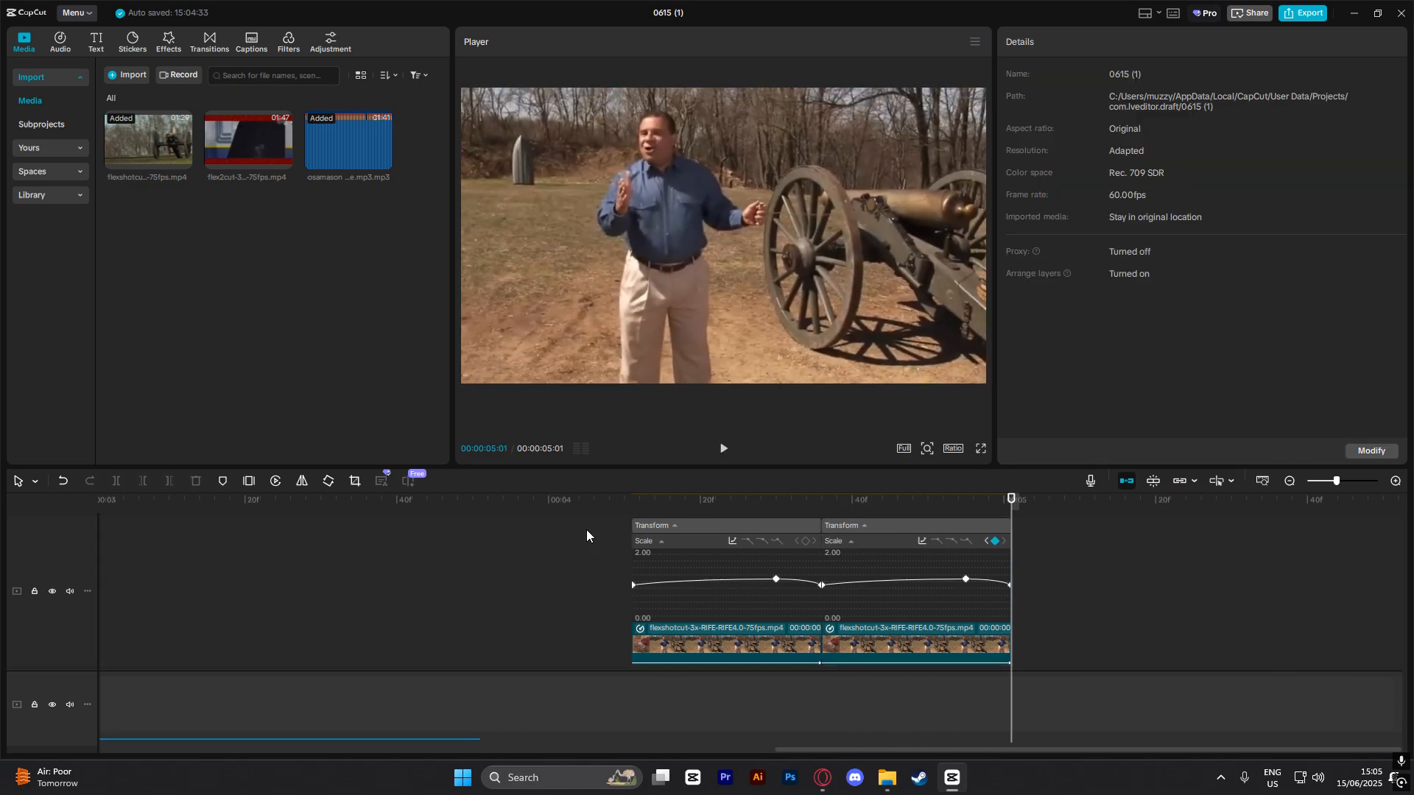
Look through the In animations offered for the first of the two clips to find an alternative to Shake 3.
left_click(791, 556)
left_click(751, 530)
left_click(758, 628)
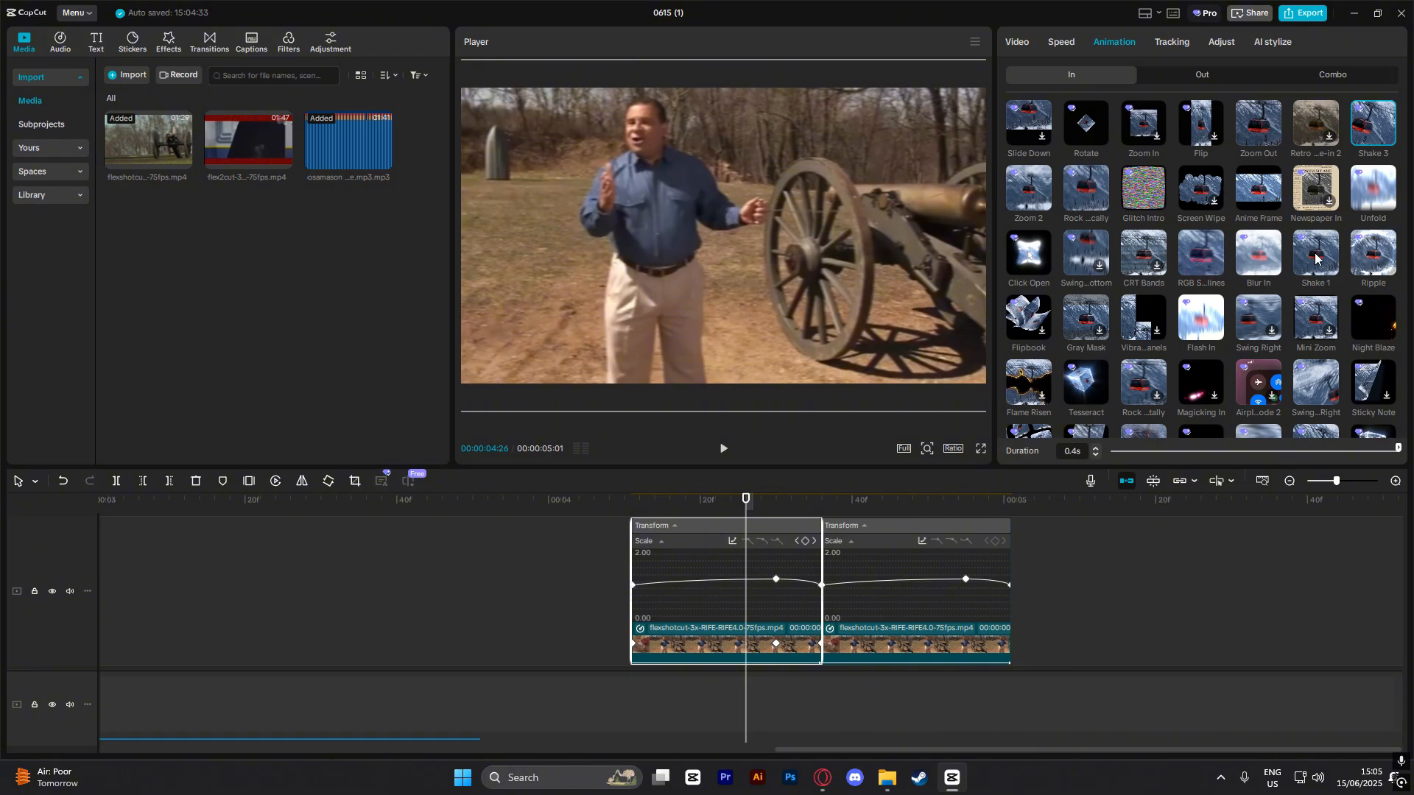
scroll(1316, 259, "down", 1)
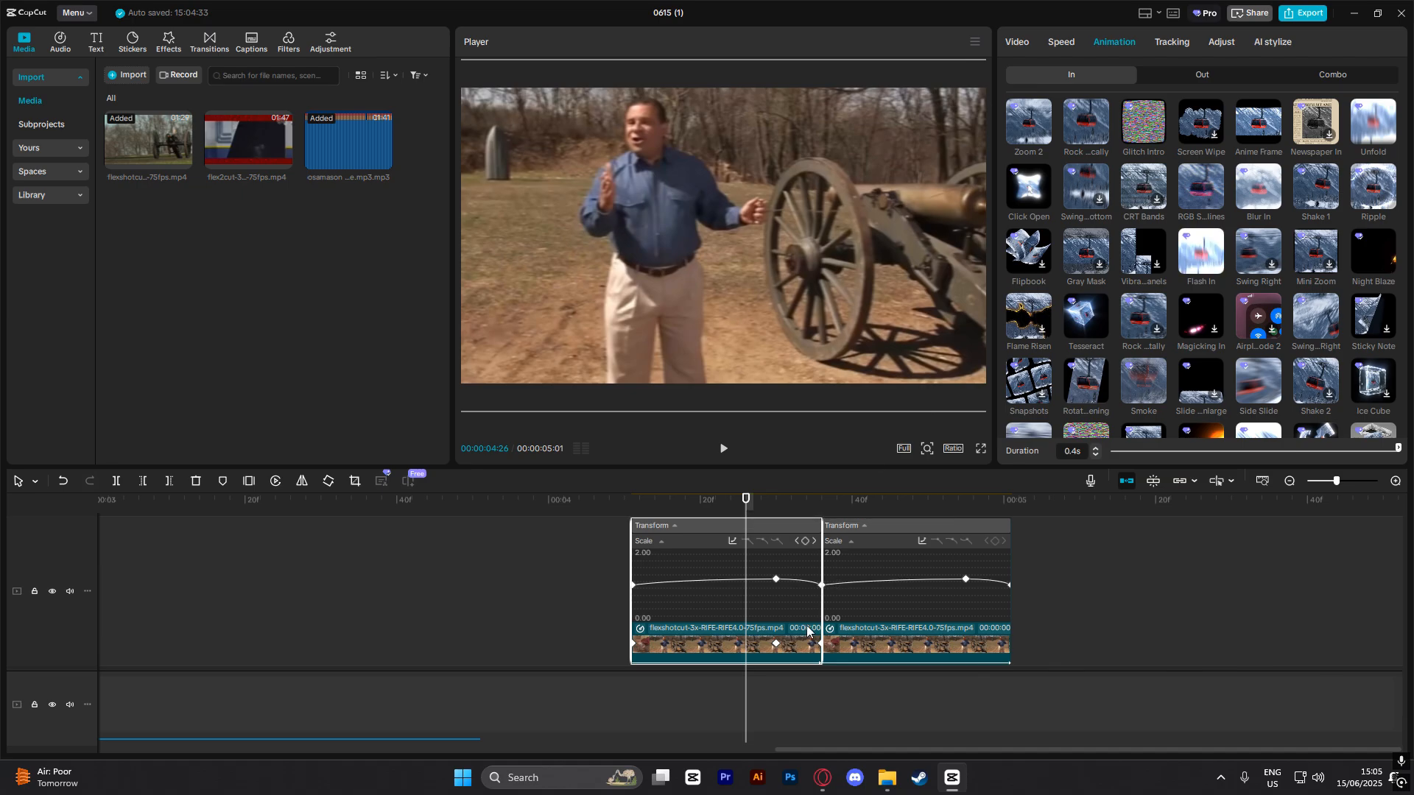
scroll(1154, 404, "down", 1)
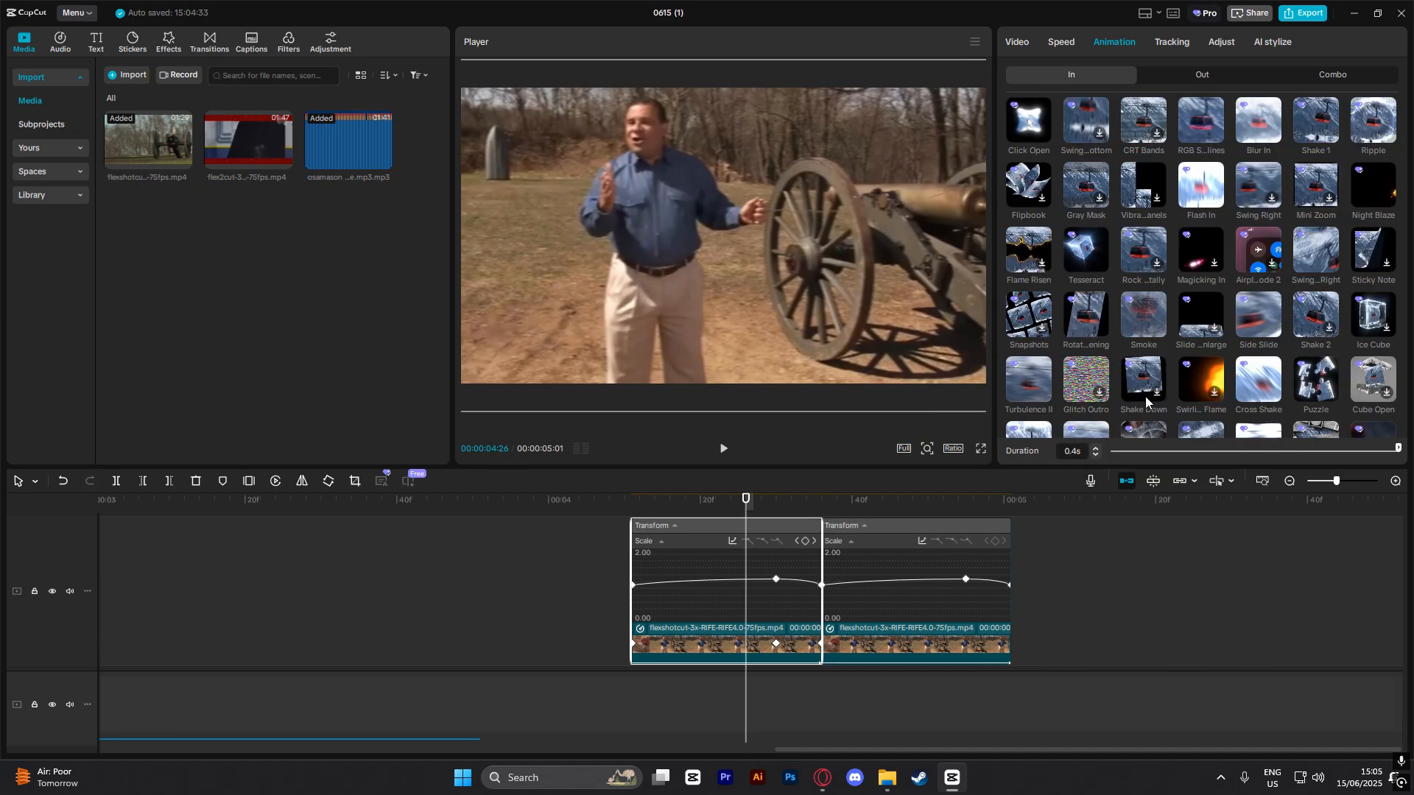
left_click(615, 595)
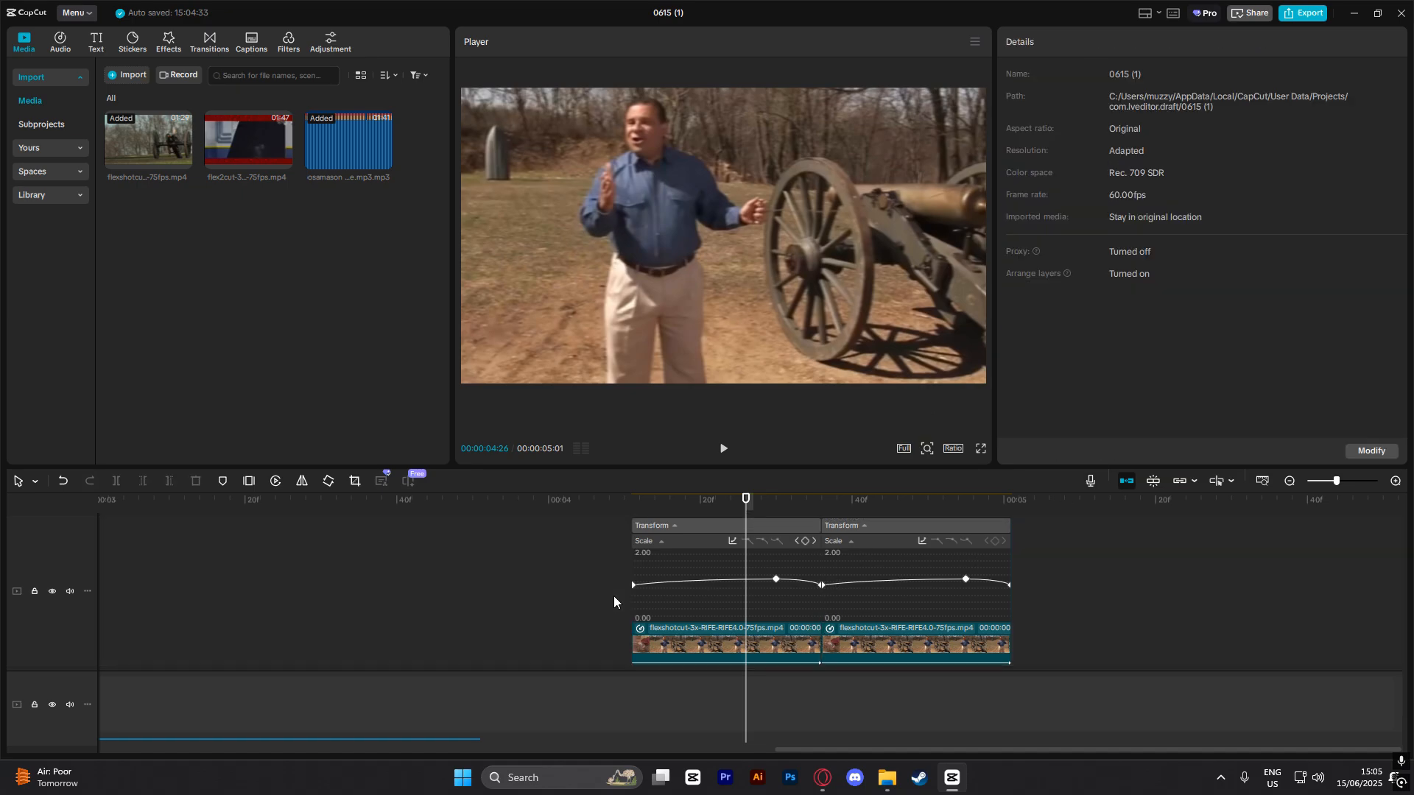
left_click(776, 506)
left_click(870, 643)
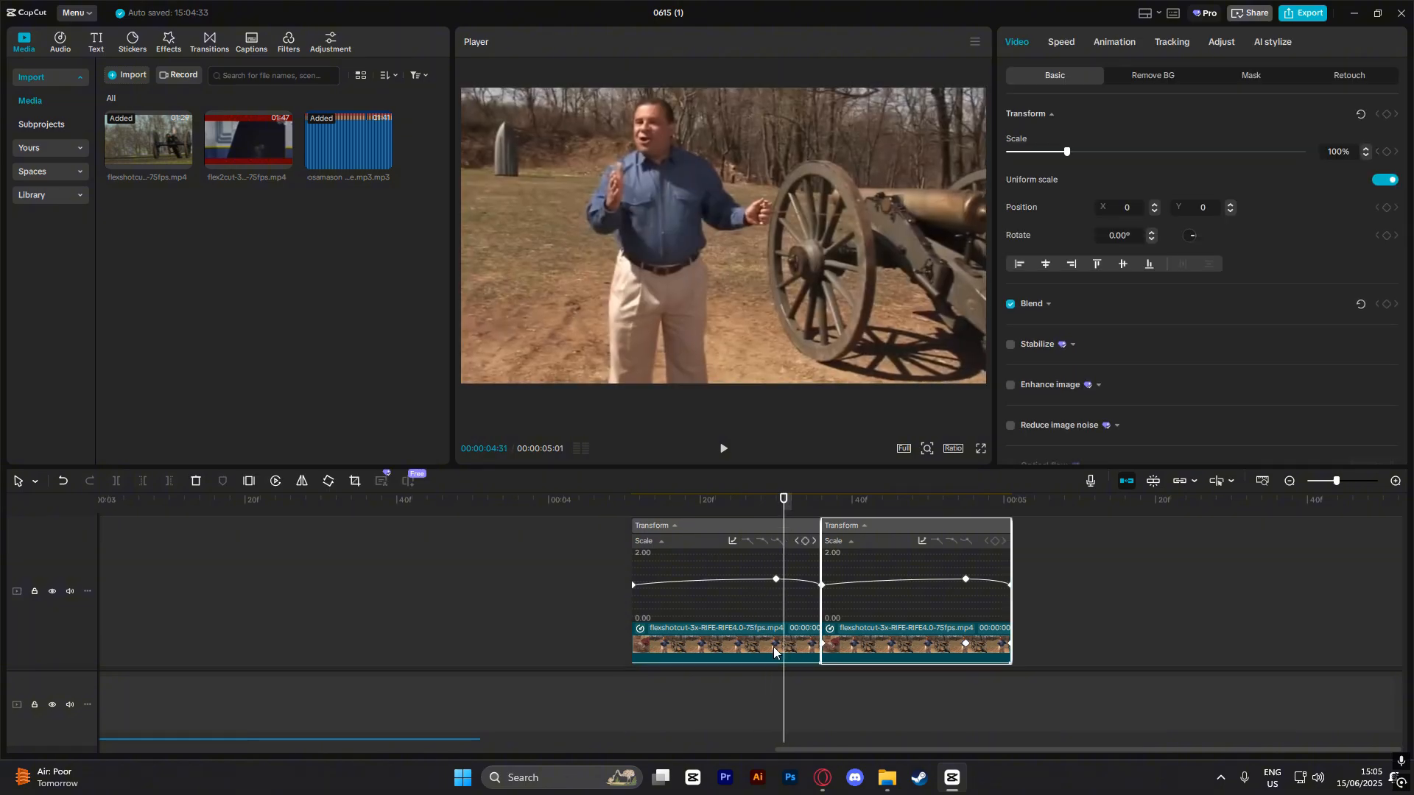
left_click(753, 658)
left_click(1114, 41)
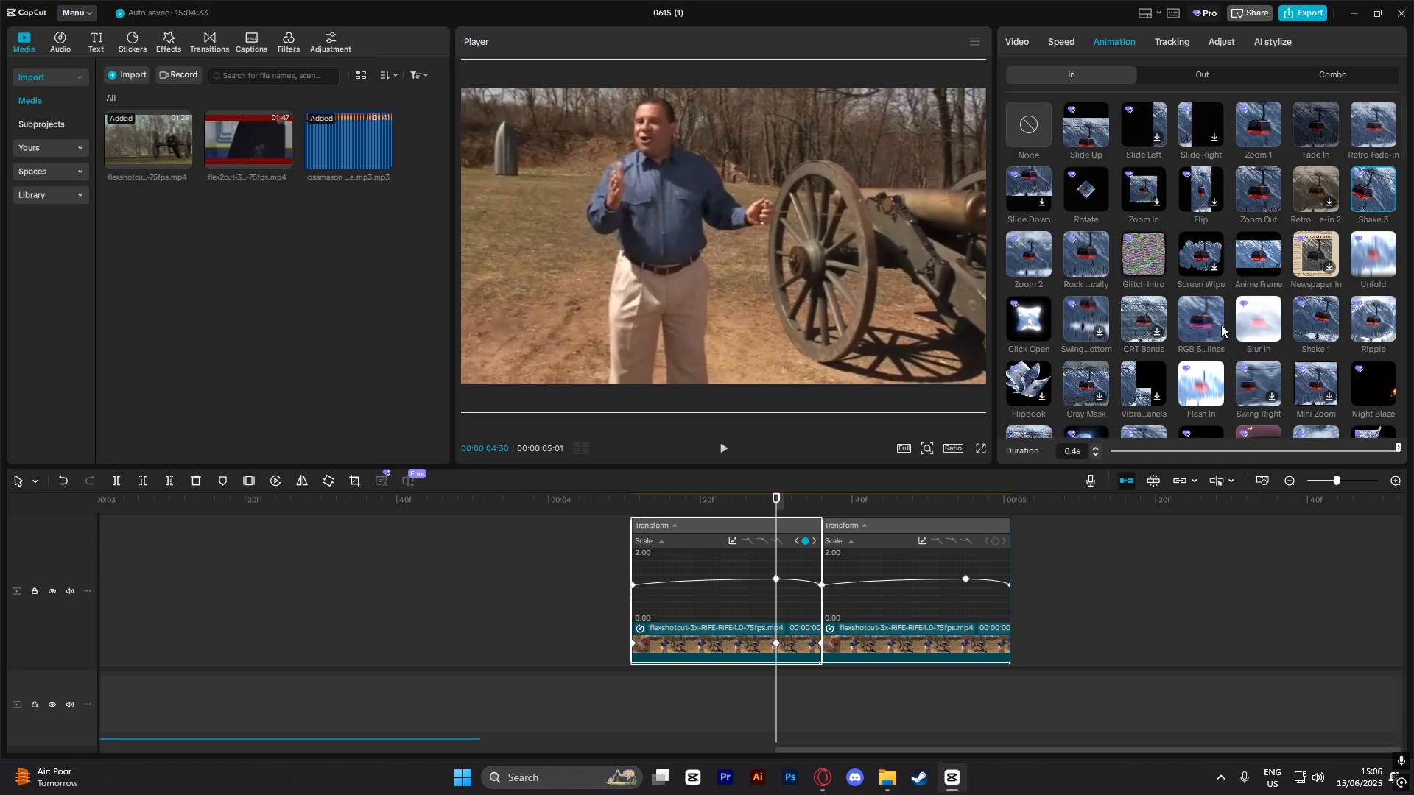
Try a Mix transition at the cut between the two flexshotcut clips, play it back and delete it.
left_click(211, 42)
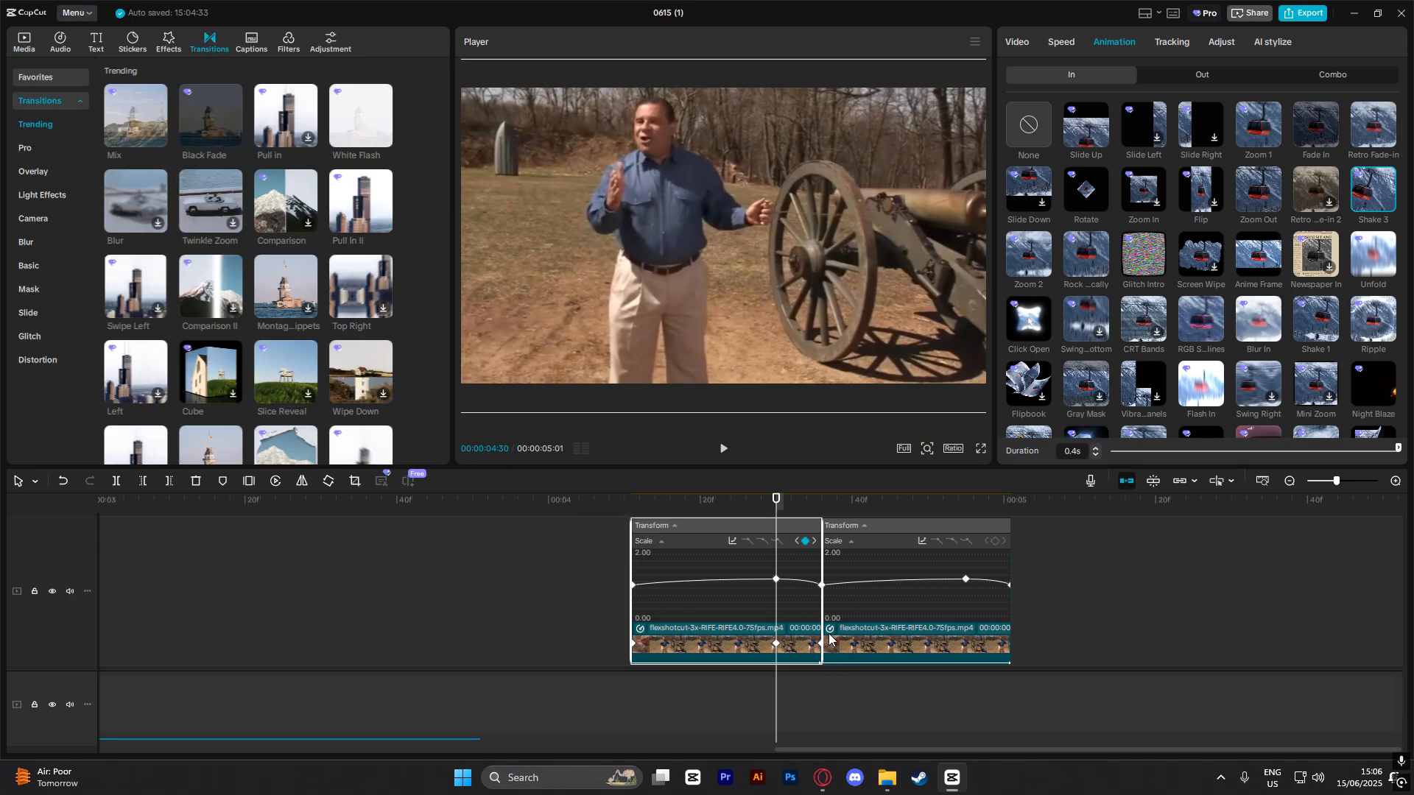
mouse_move(814, 506)
left_mouse_down()
mouse_move(836, 515)
mouse_move(805, 530)
left_mouse_up()
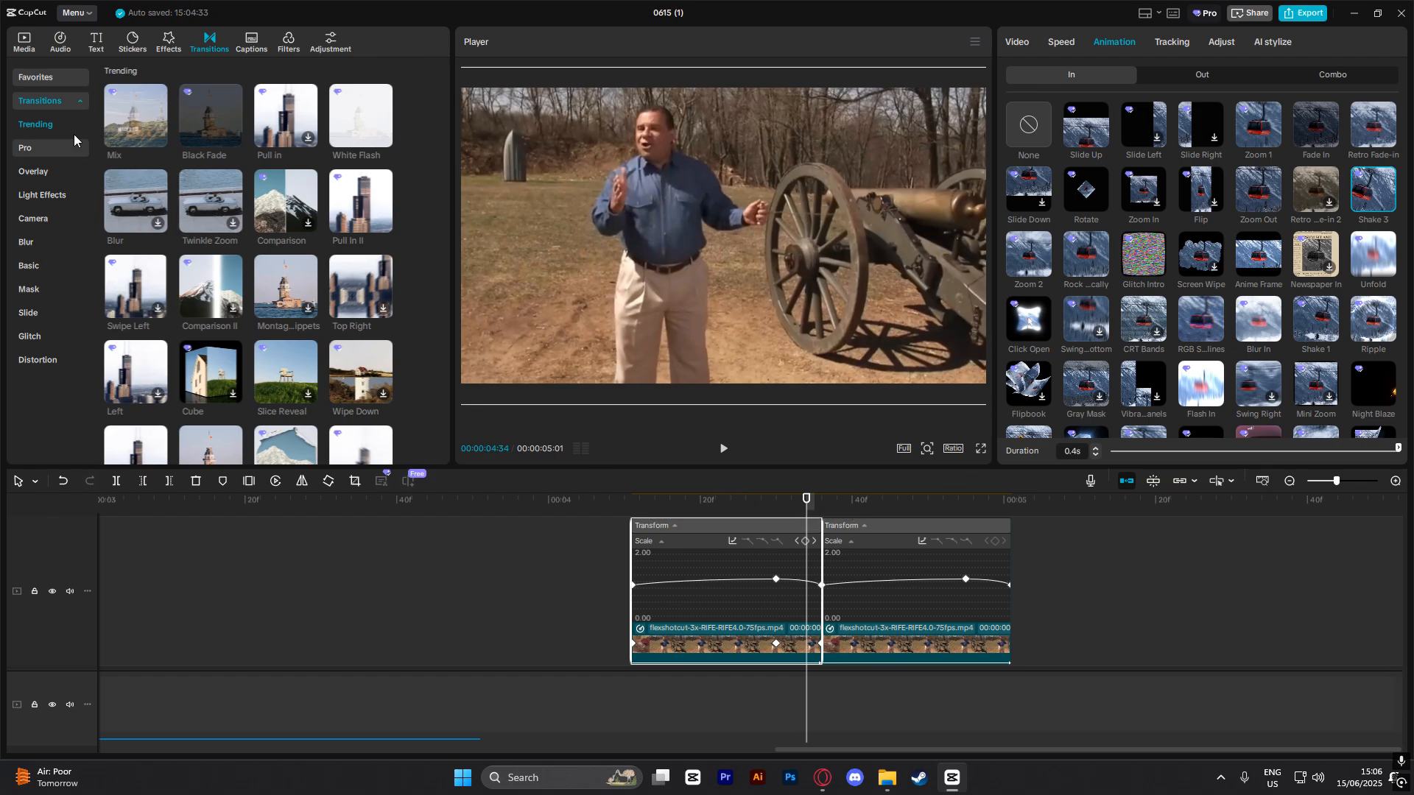
mouse_move(130, 123)
left_click_drag(131, 123, 135, 154)
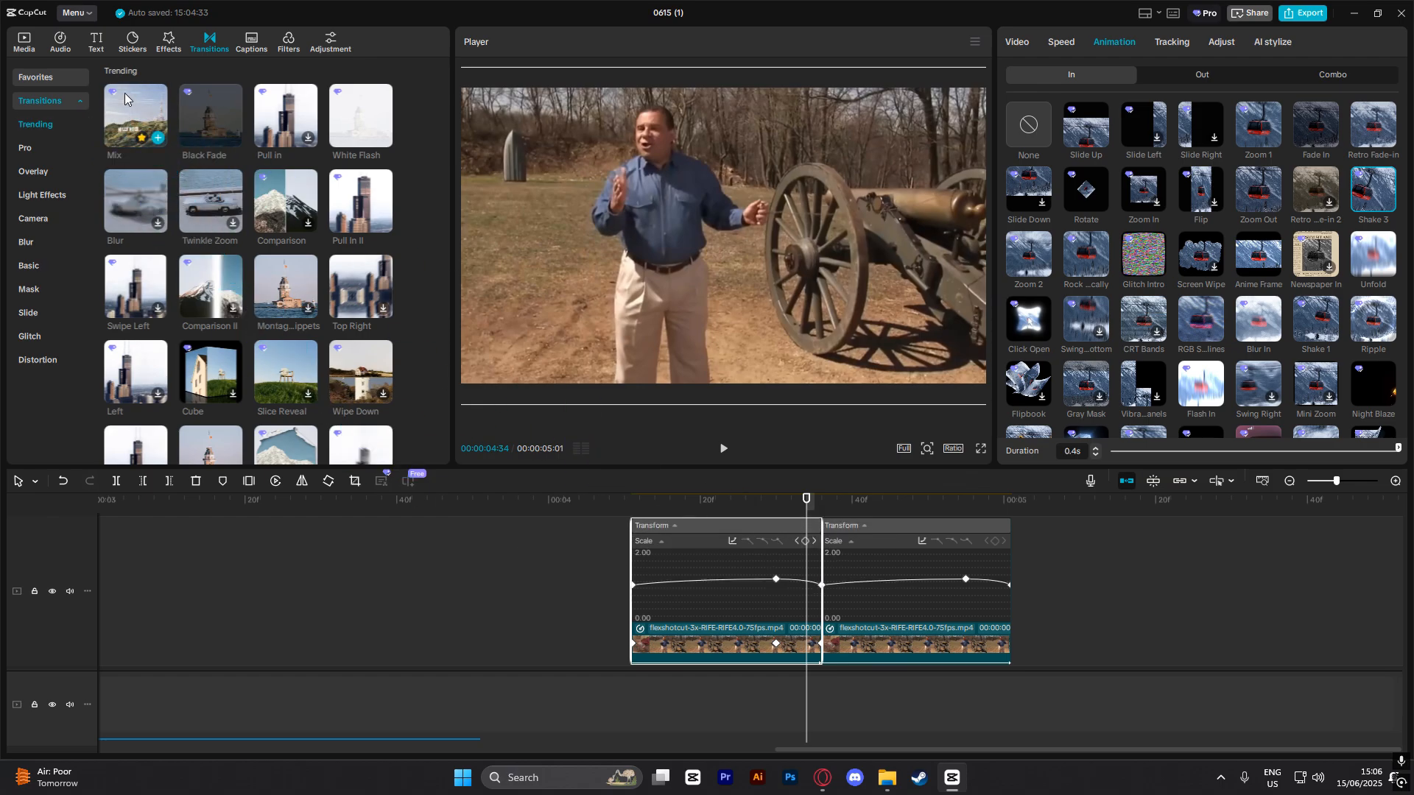
left_click_drag(125, 92, 800, 642)
left_click(585, 611)
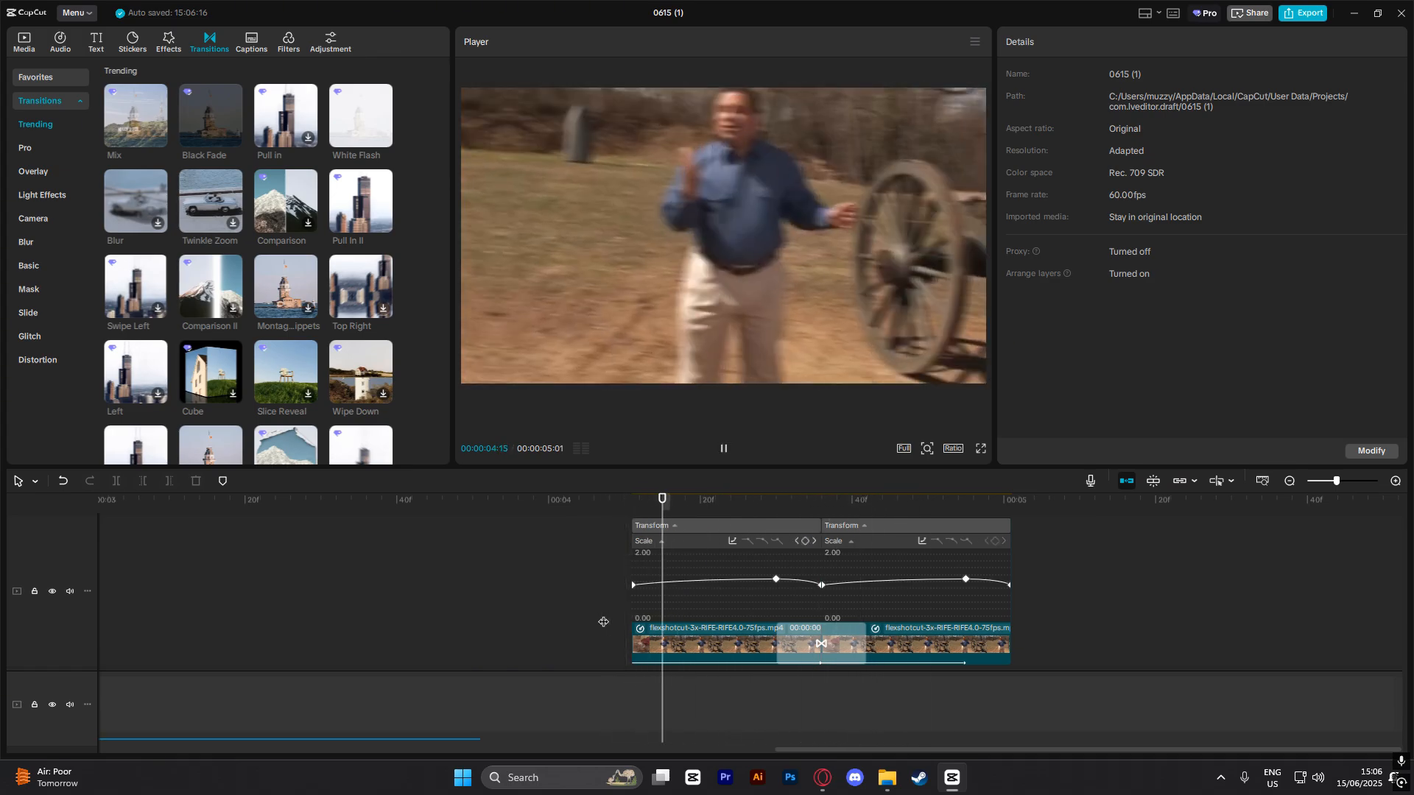
left_click(836, 648)
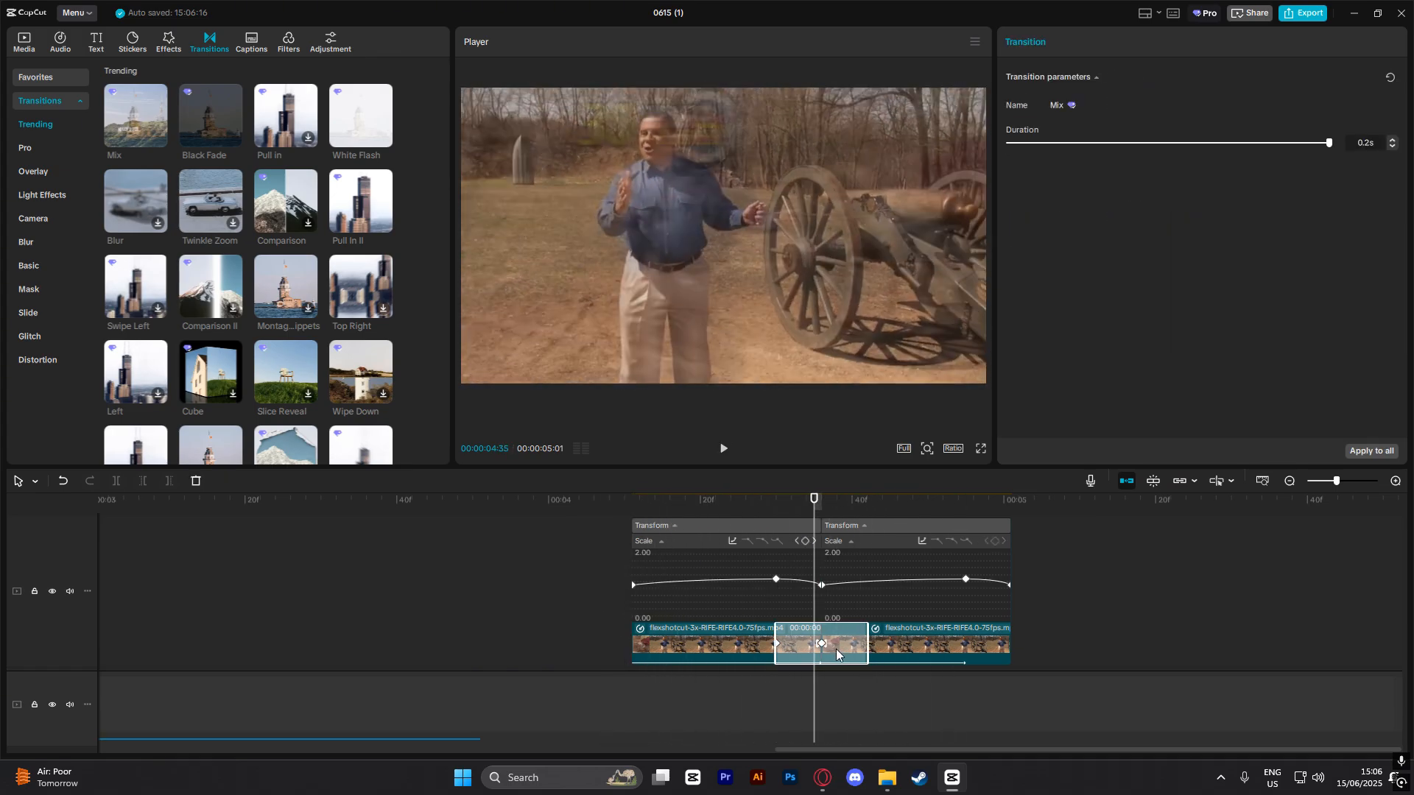
key("Delete")
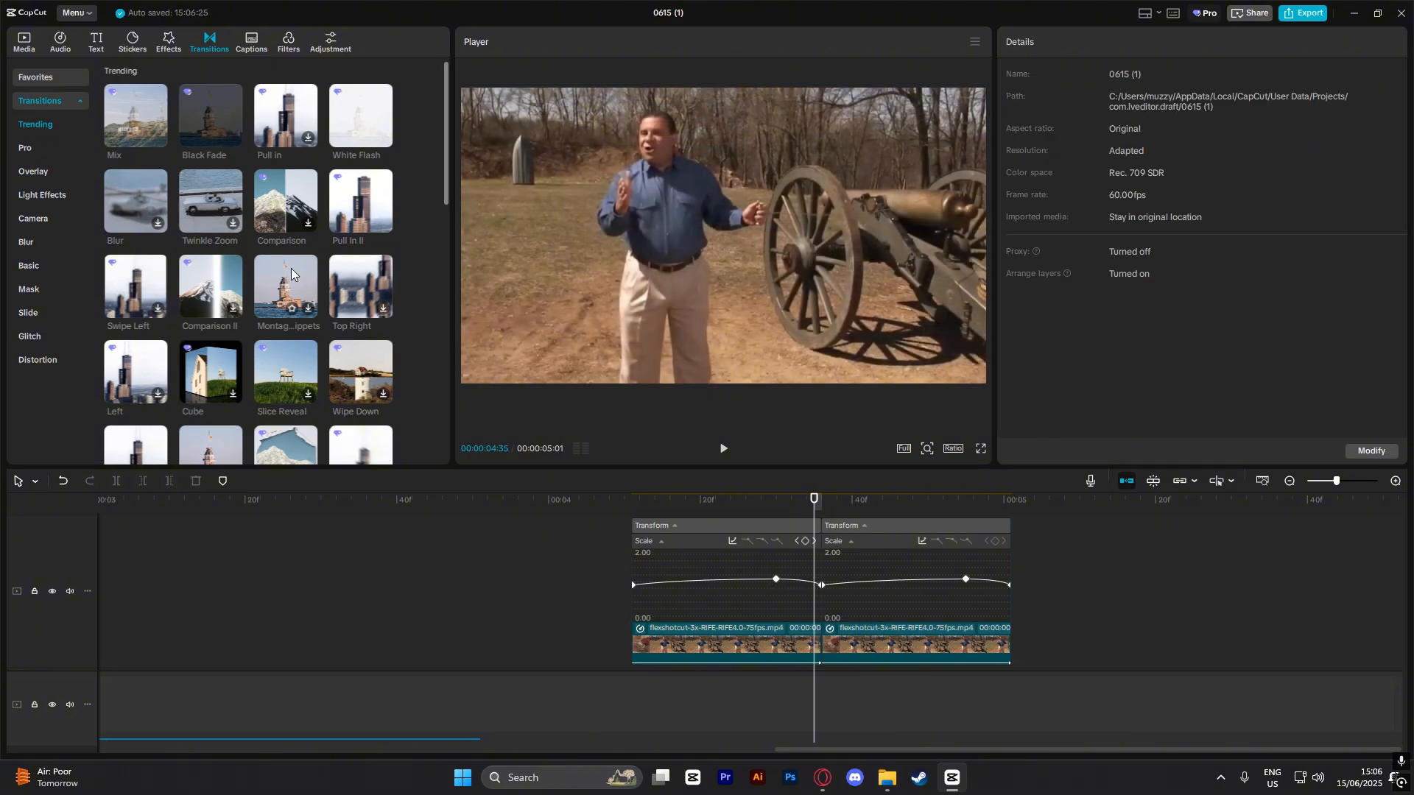
Try the Shake transition at the cut between the two clips, play it back and delete it.
scroll(324, 235, "down", 3)
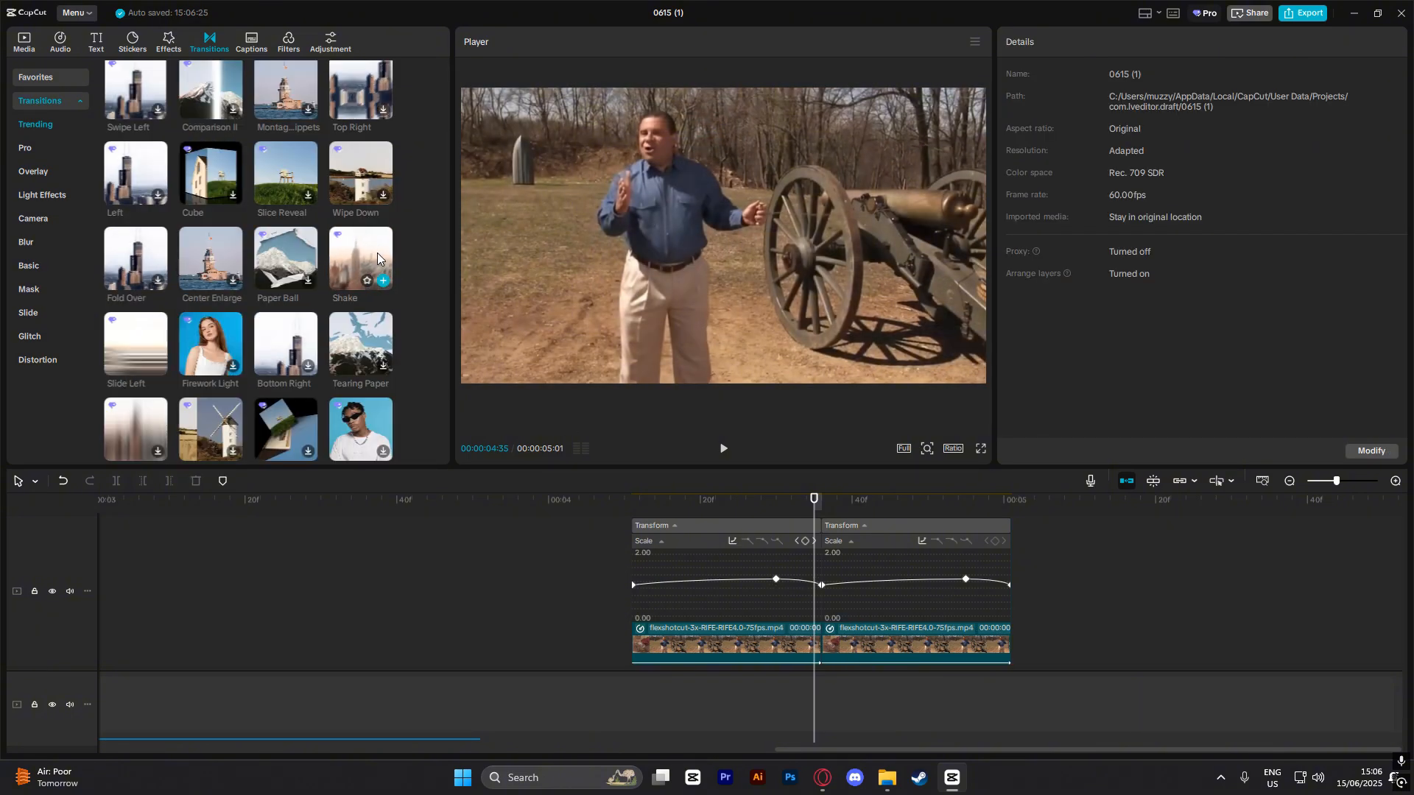
left_click_drag(361, 259, 820, 577)
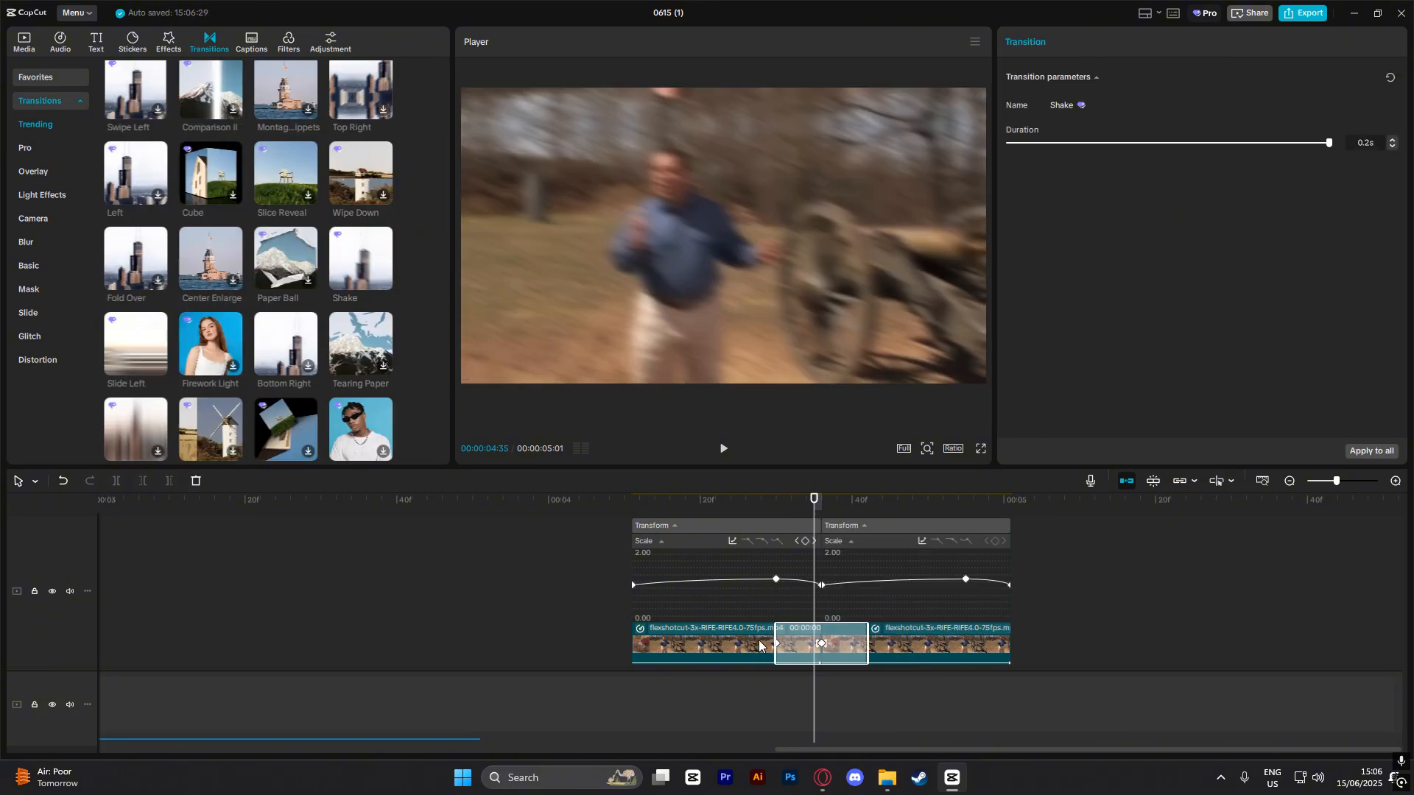
left_click(504, 577)
key("space")
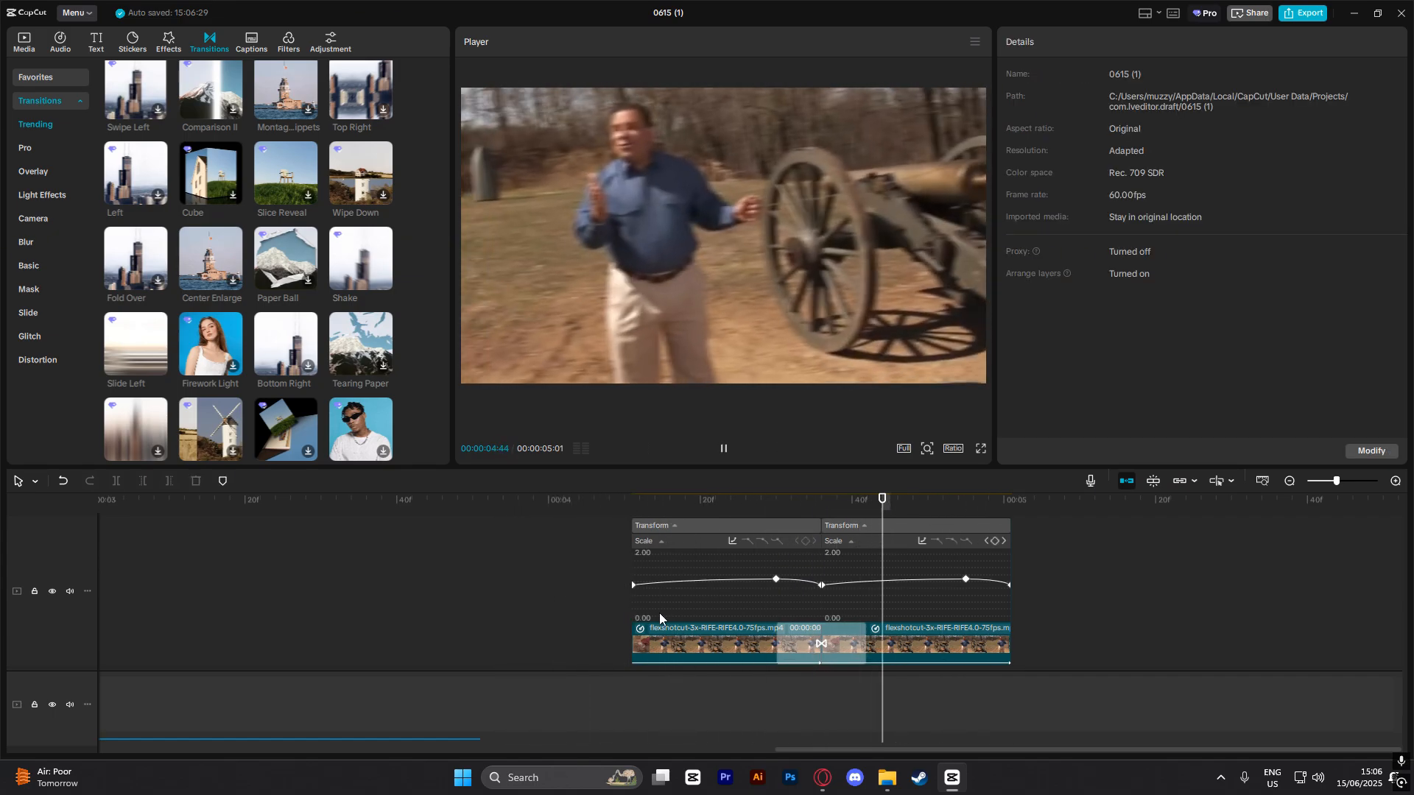
key("space")
left_click(846, 630)
key("Delete")
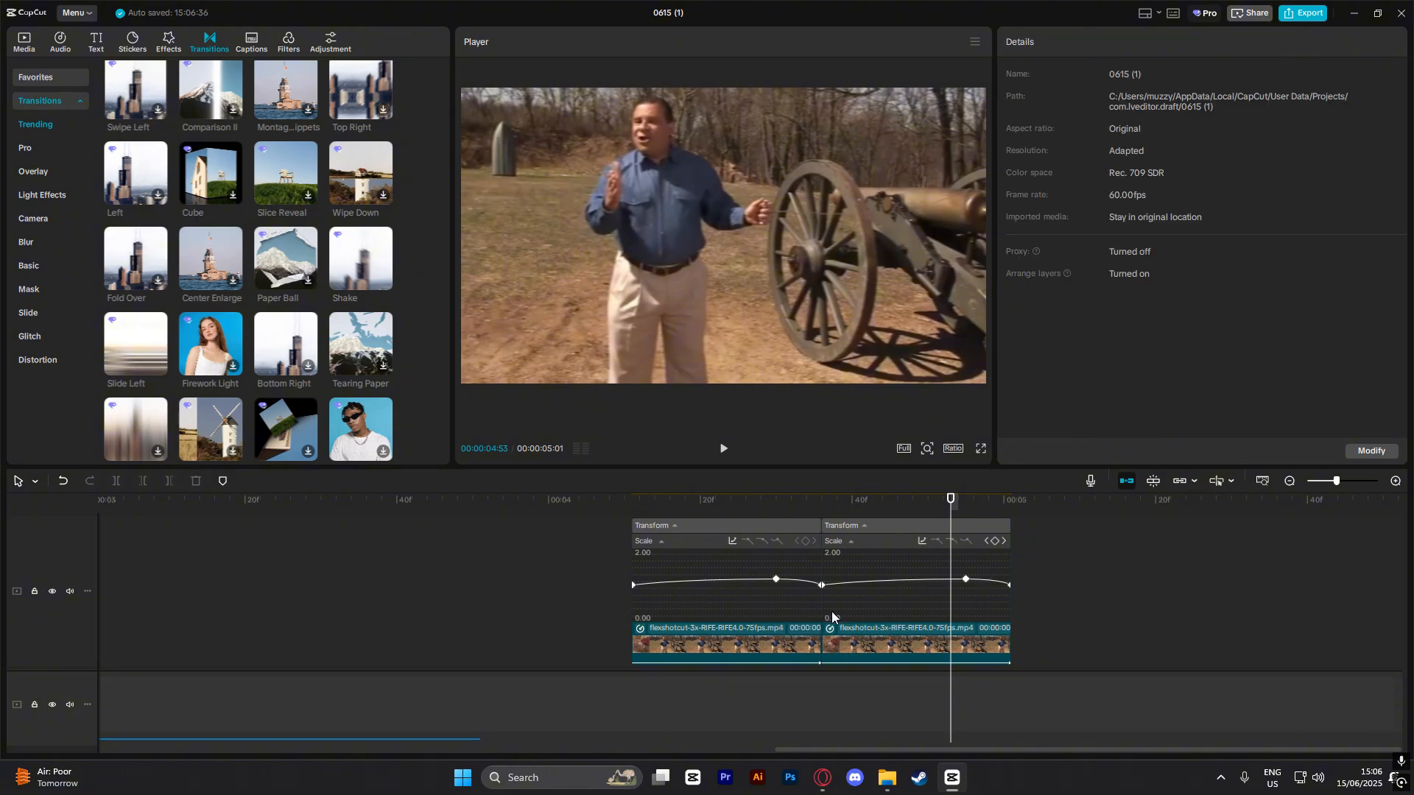
Try shortening the first clip's Shake 3 In animation to 0.2 s and play back the clips.
left_click(767, 642)
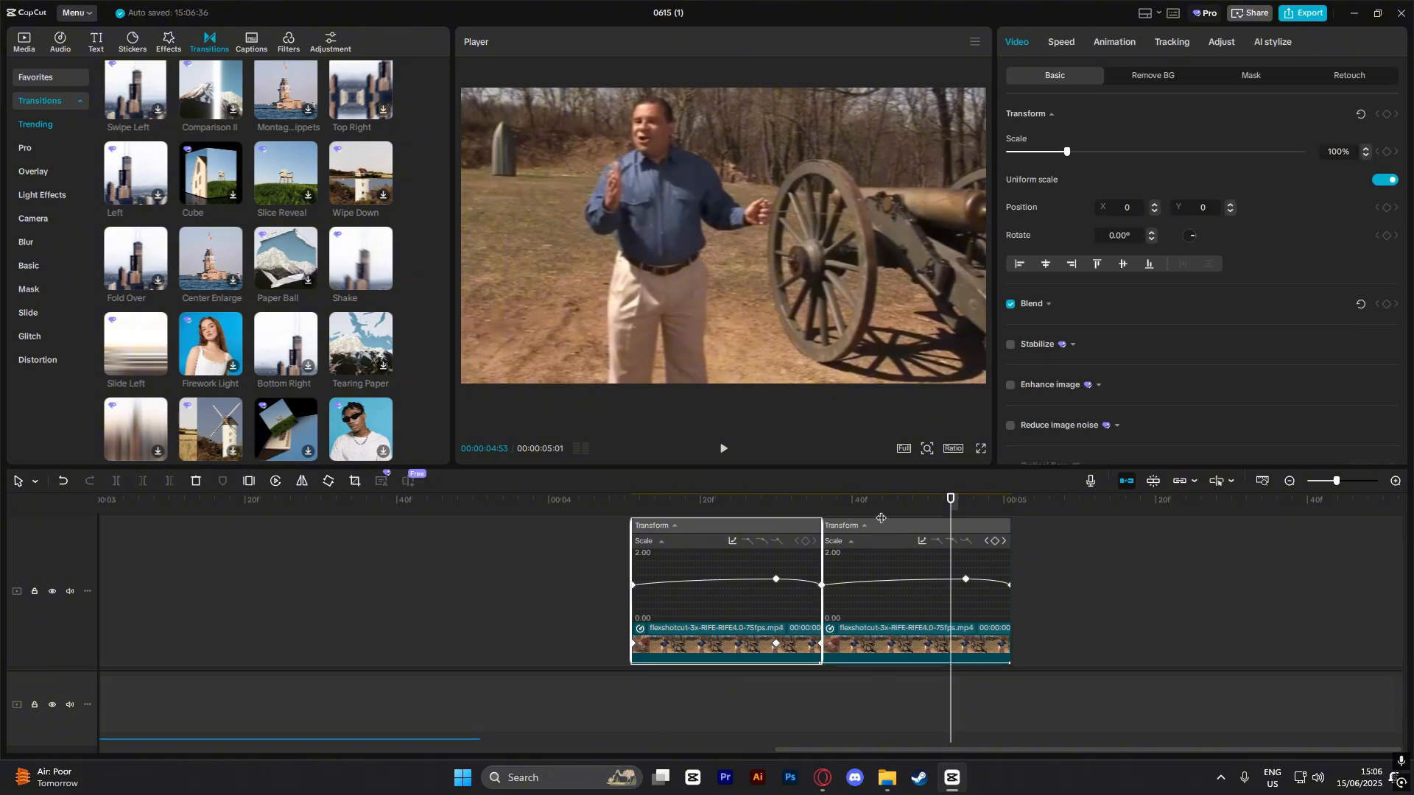
left_click_drag(881, 518, 818, 524)
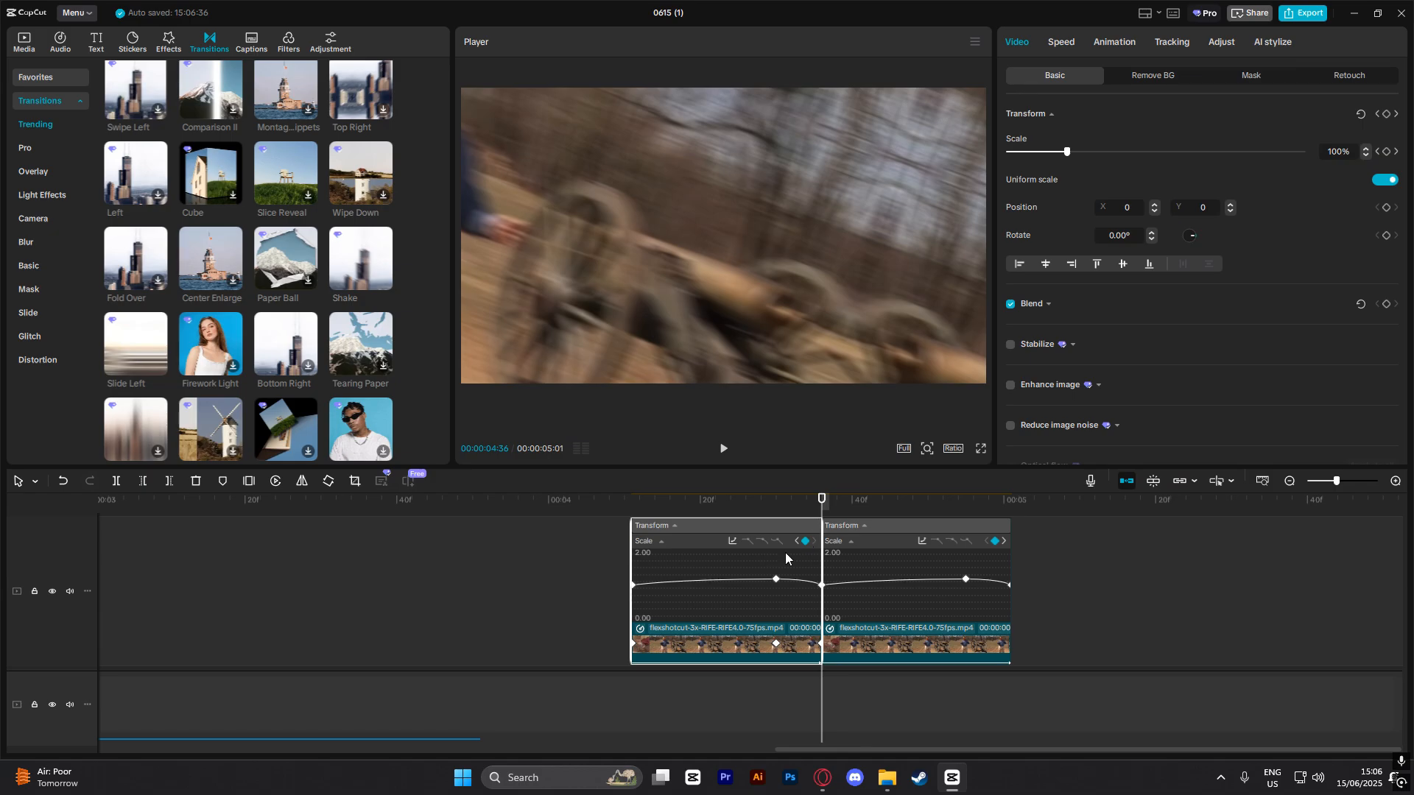
left_click(1114, 42)
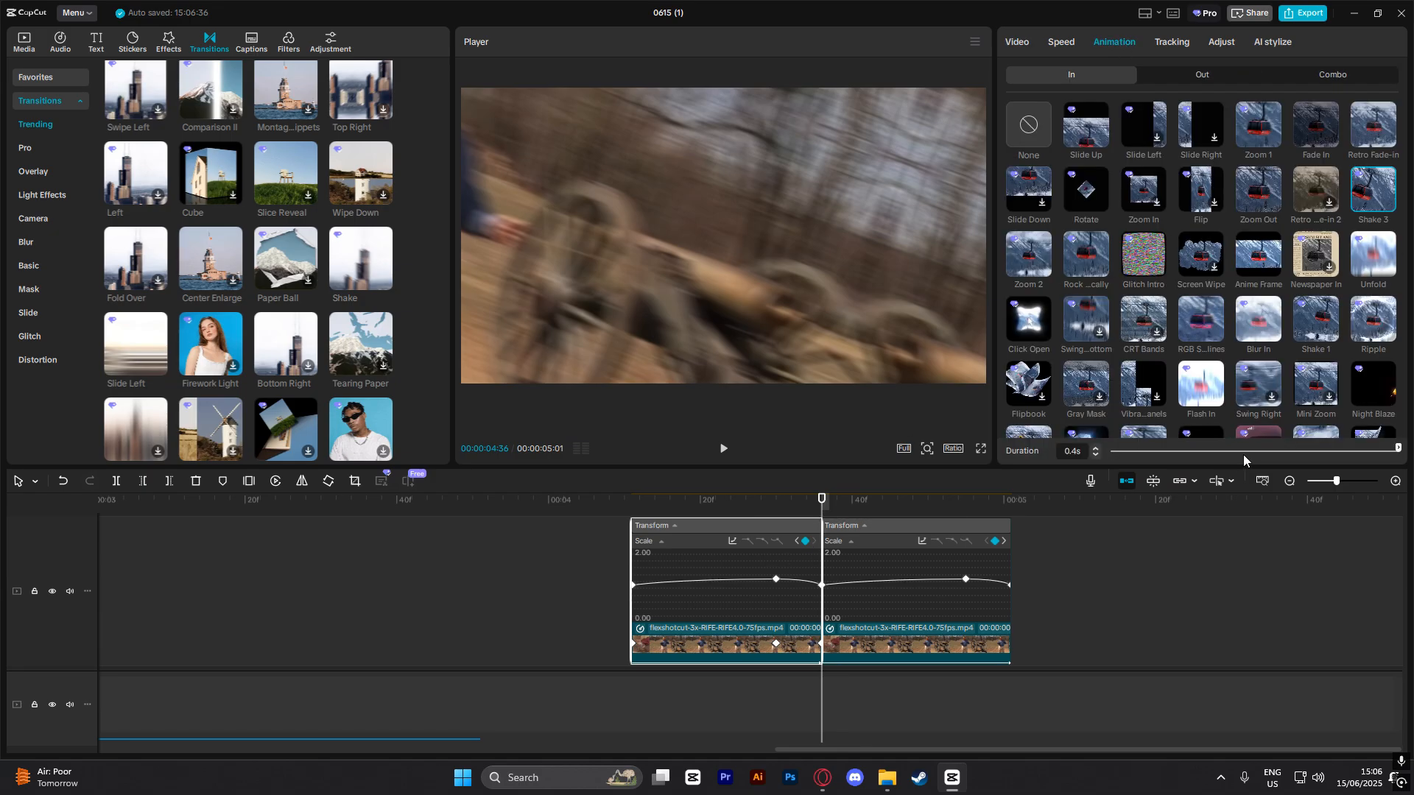
left_click_drag(1231, 455, 1399, 451)
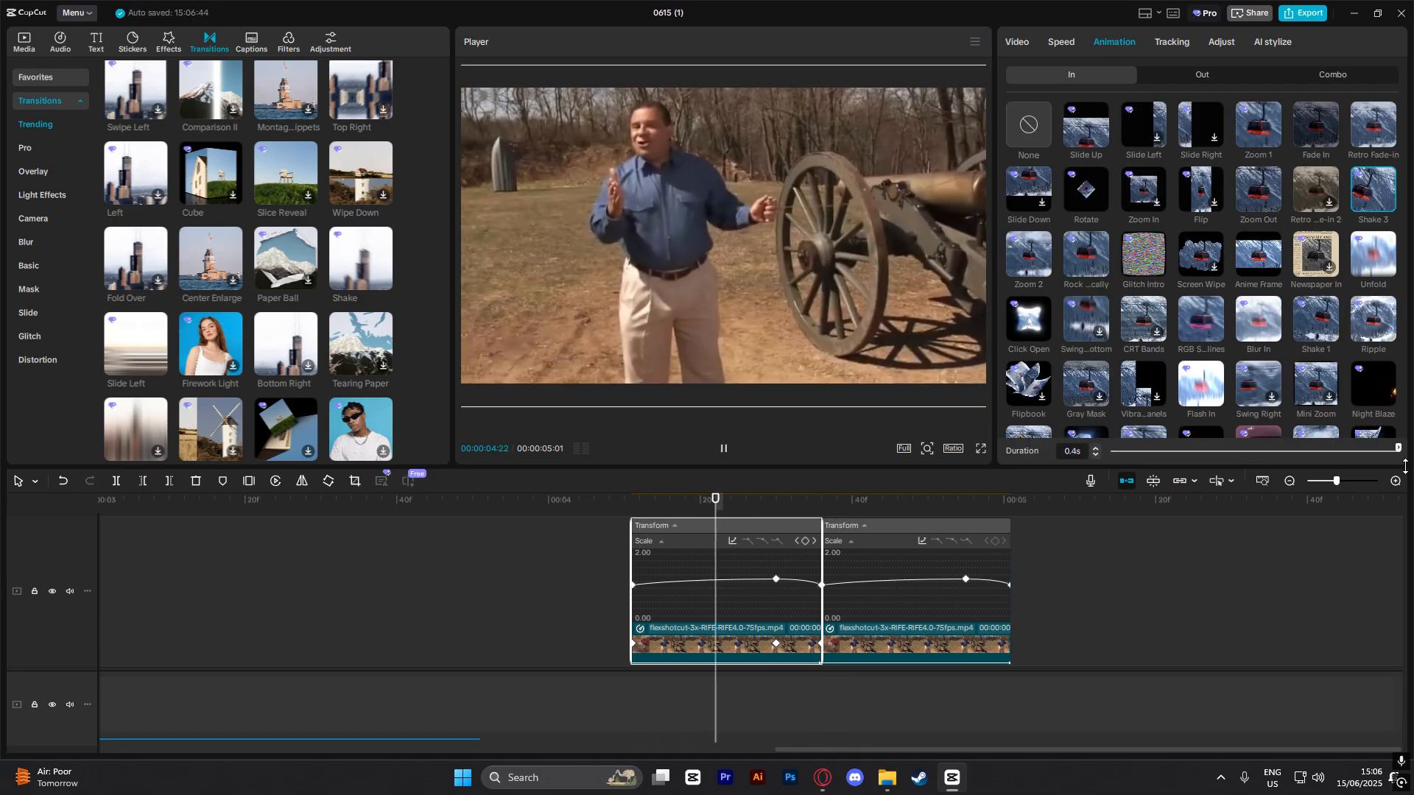
left_click(542, 538)
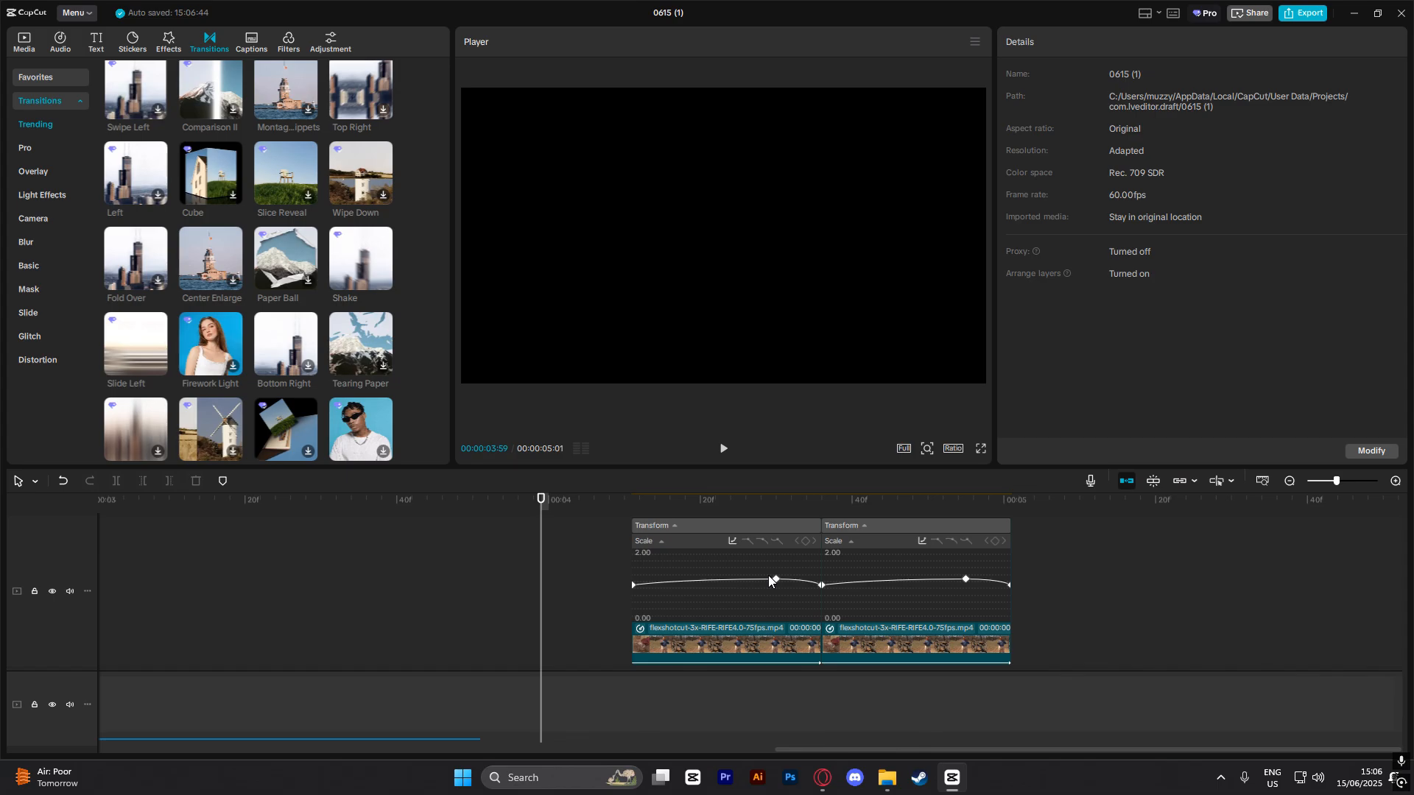
left_click(764, 628)
left_click(1115, 43)
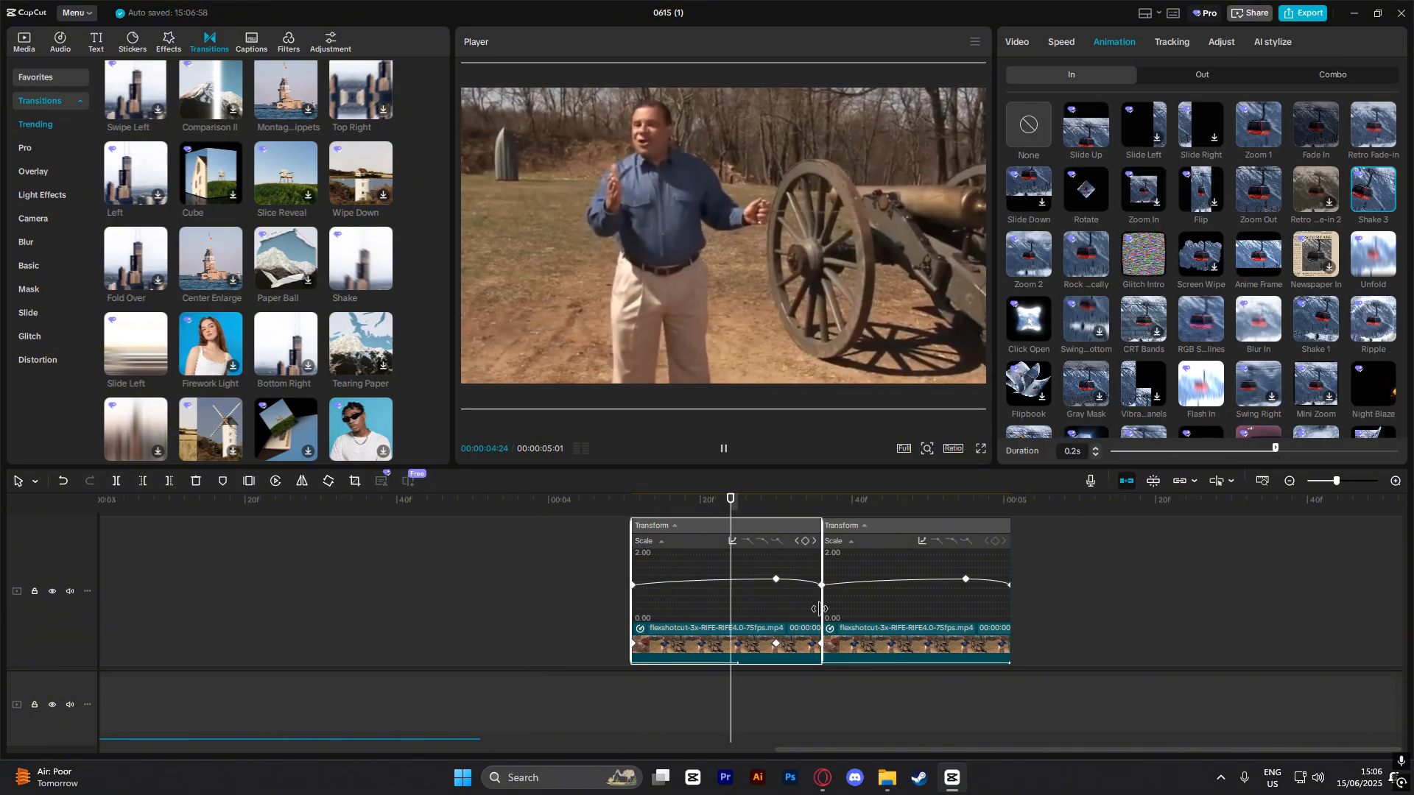
left_click(551, 603)
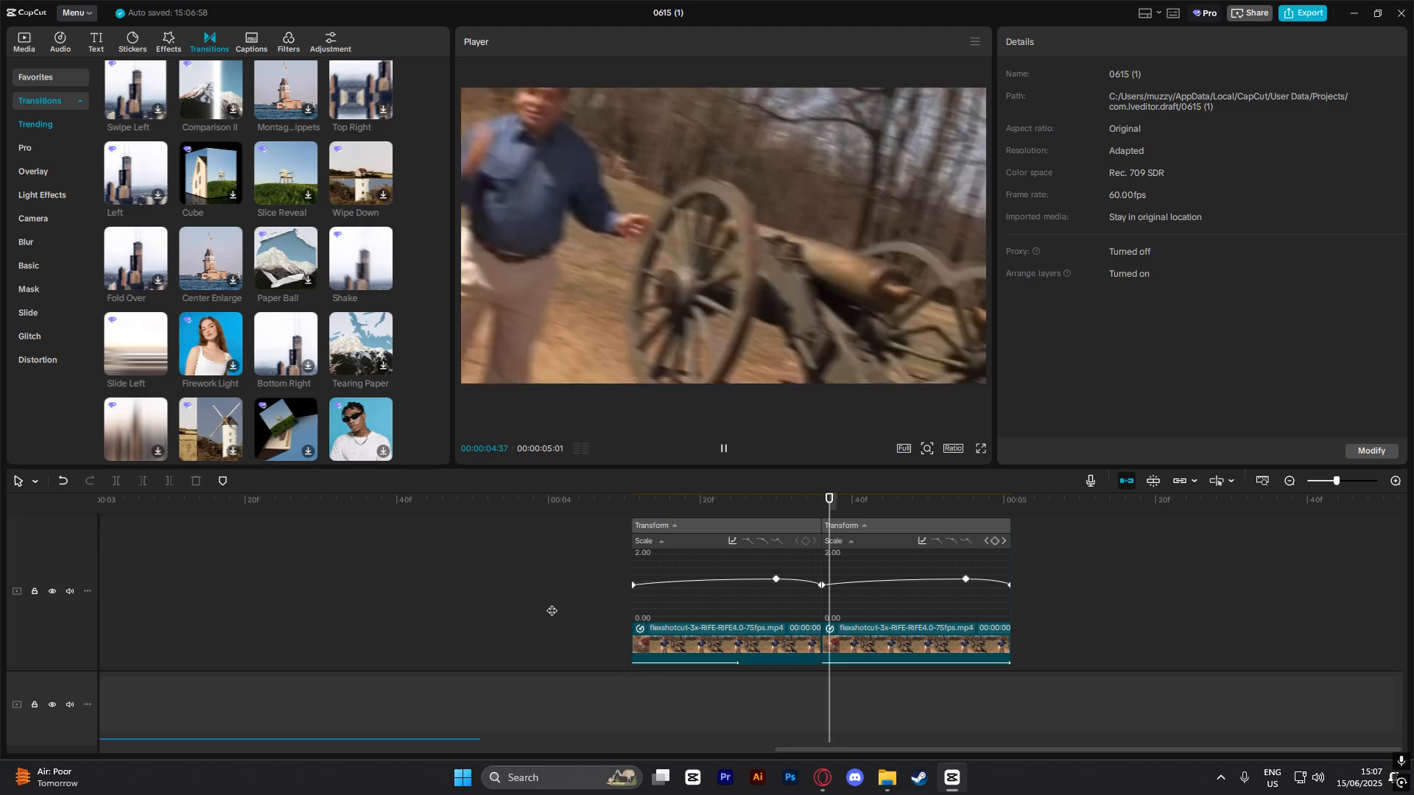
Try a 0.2 s duration for the second clip's Shake 3 In animation and play back both clips.
left_click(913, 645)
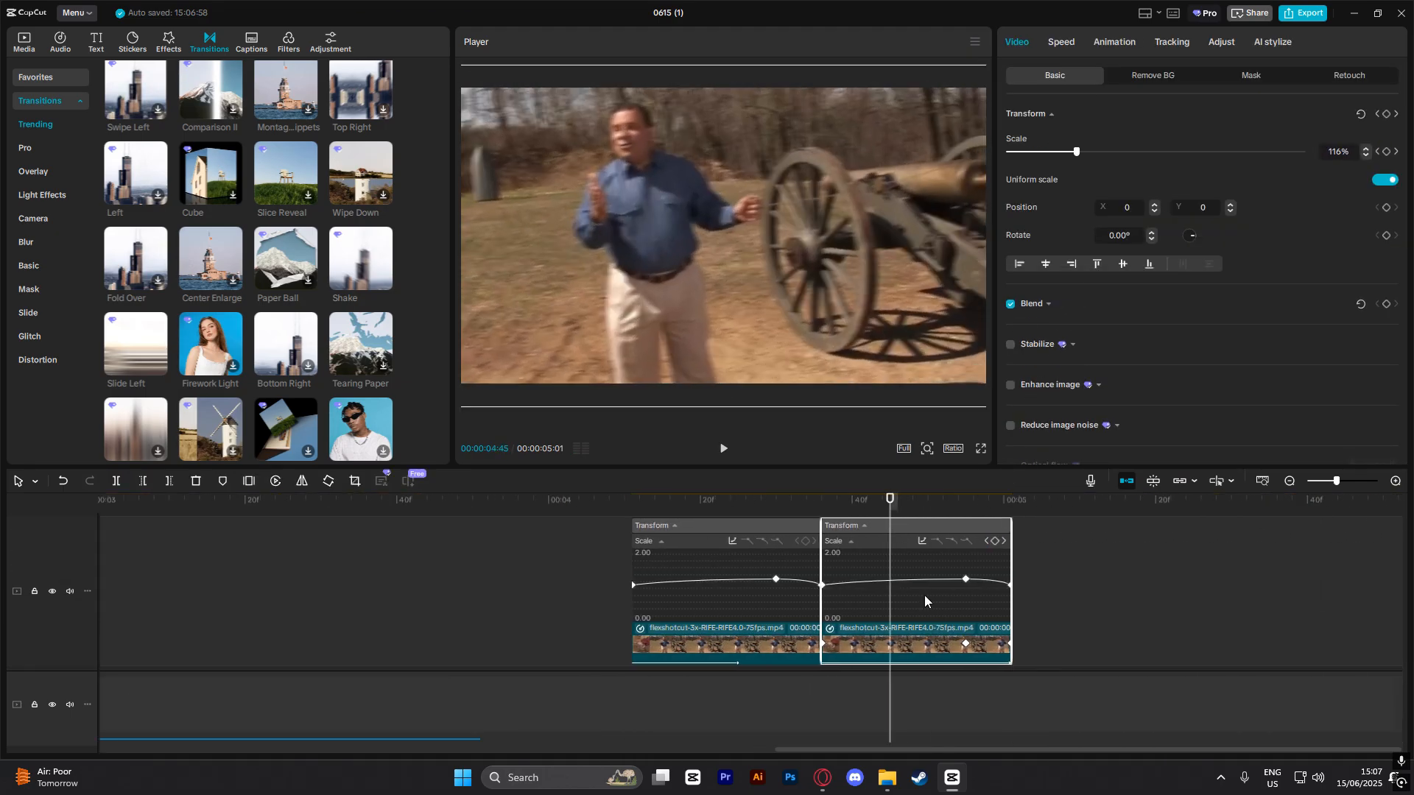
left_click(1112, 43)
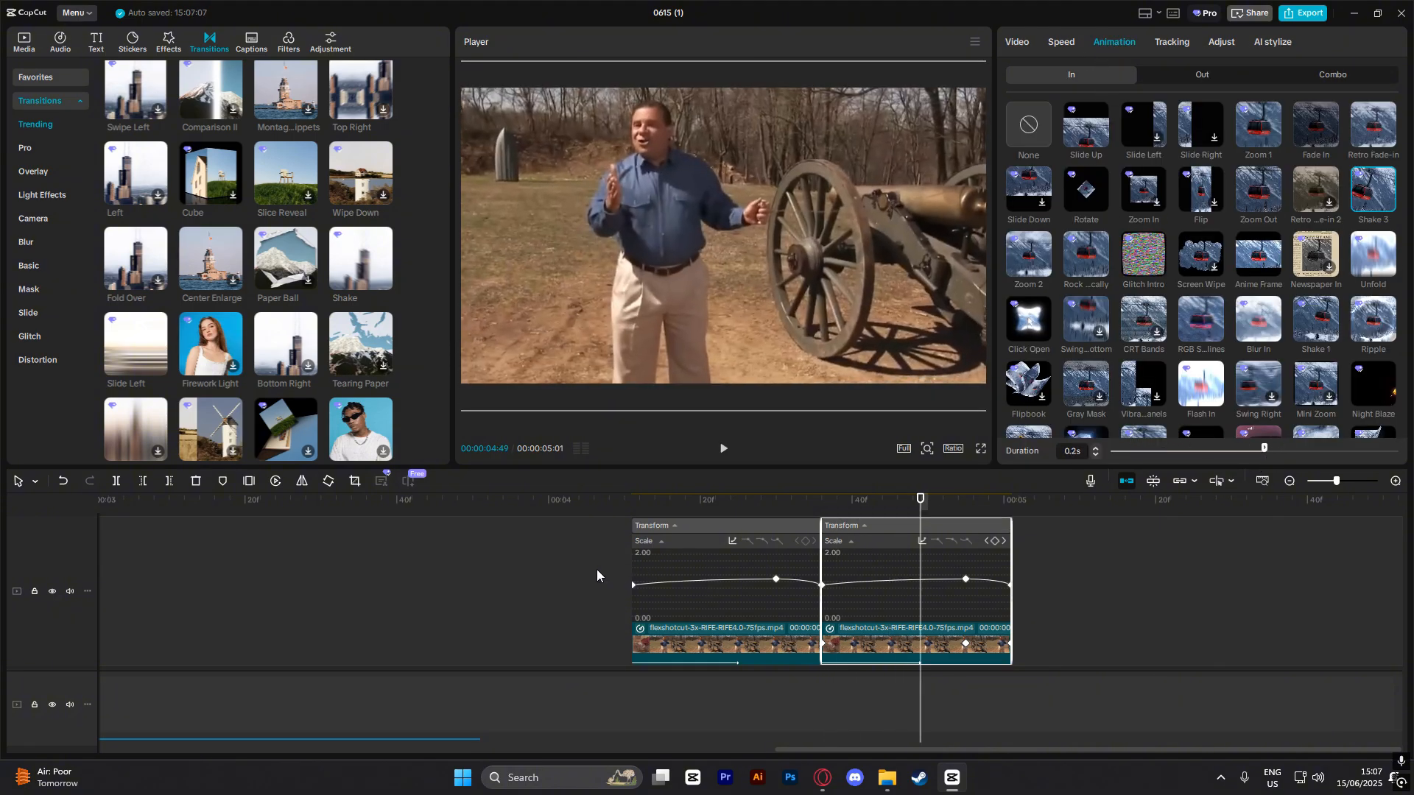
left_click(598, 573)
key("space")
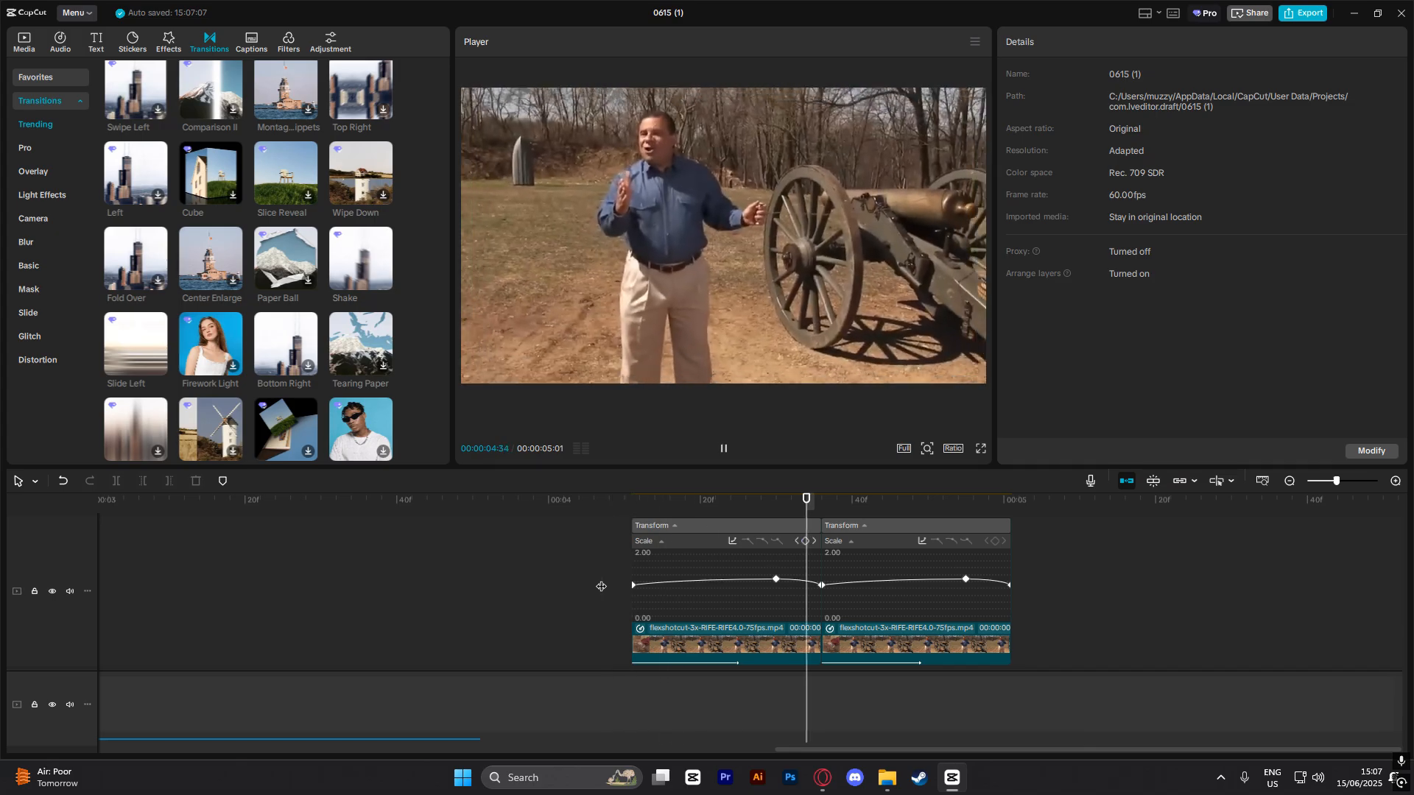
Restore the Shake 3 In animation on both clips to its full duration of 0.4 s and play them back.
left_click(763, 633)
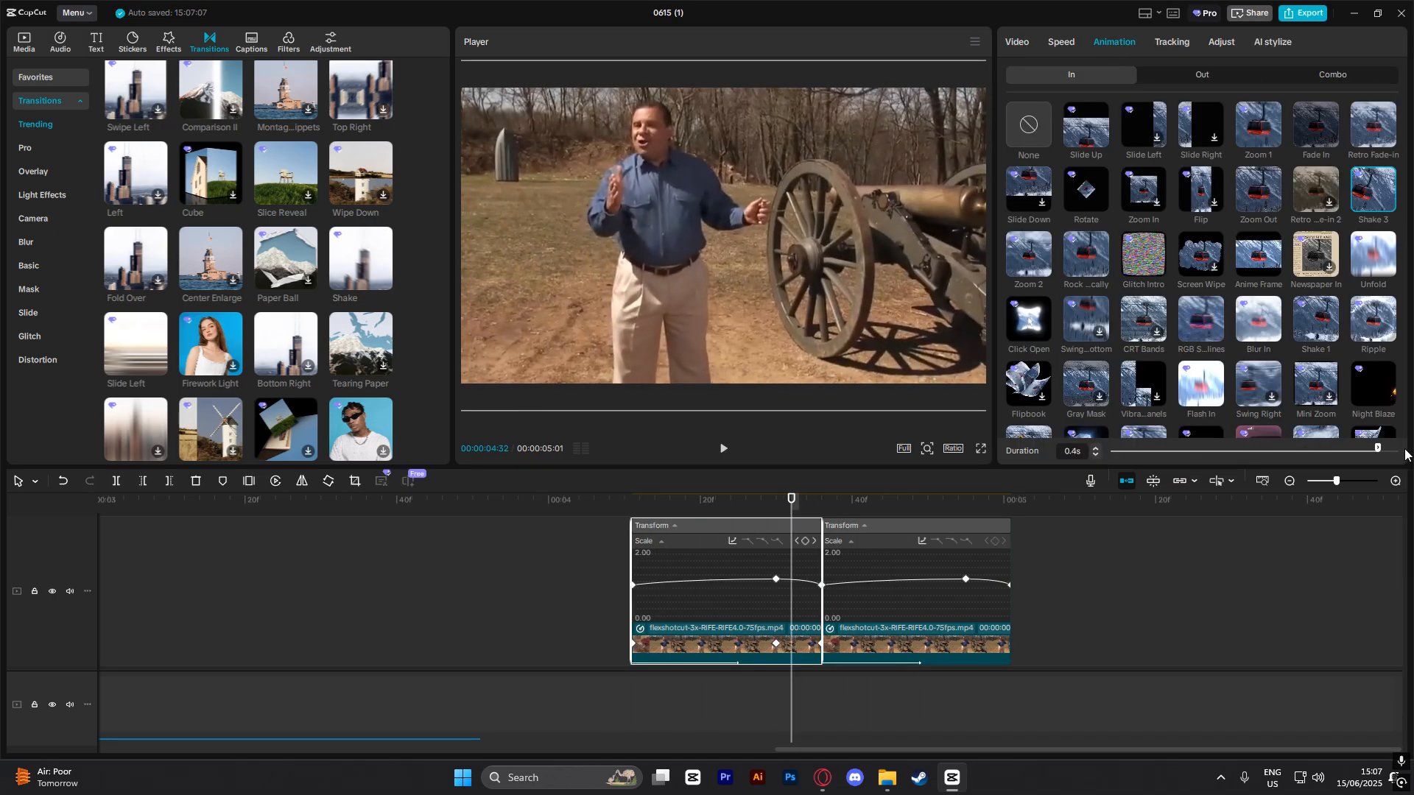
left_click(956, 616)
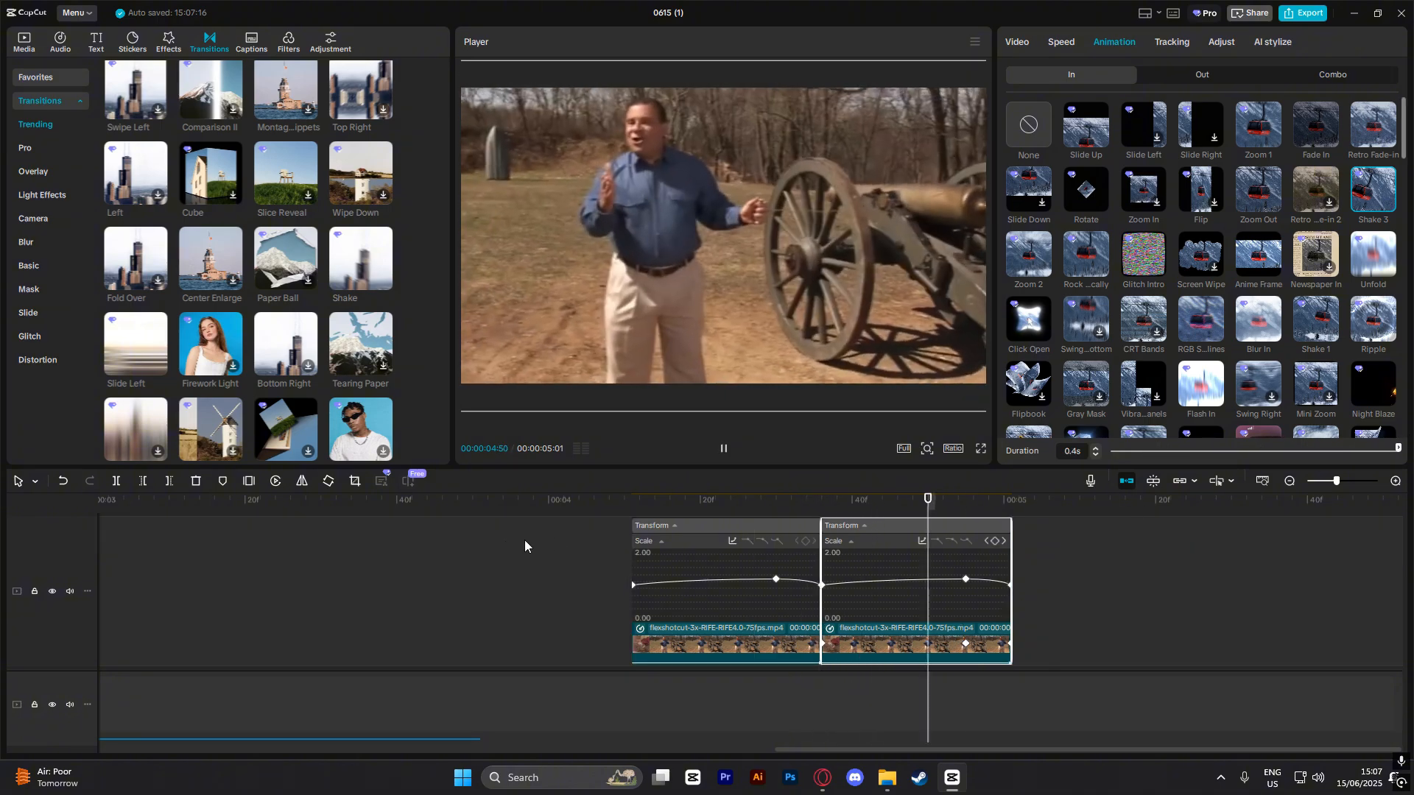
left_click(507, 541)
key("space")
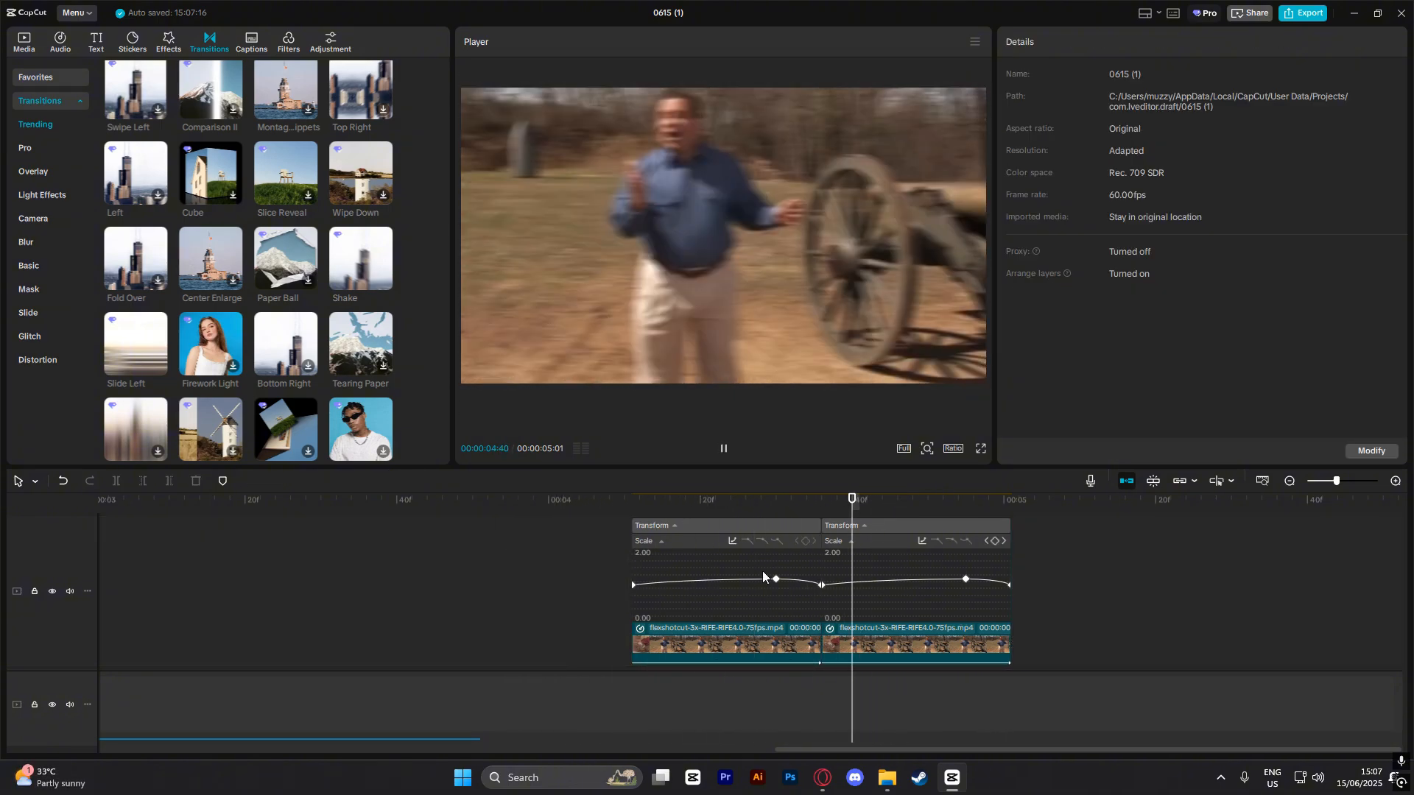
Look over the effect tracks above the clips and replay the two clips from the start of the first one.
scroll(645, 559, "down", 1)
scroll(414, 366, "down", 4)
key("space")
scroll(980, 560, "up", 3)
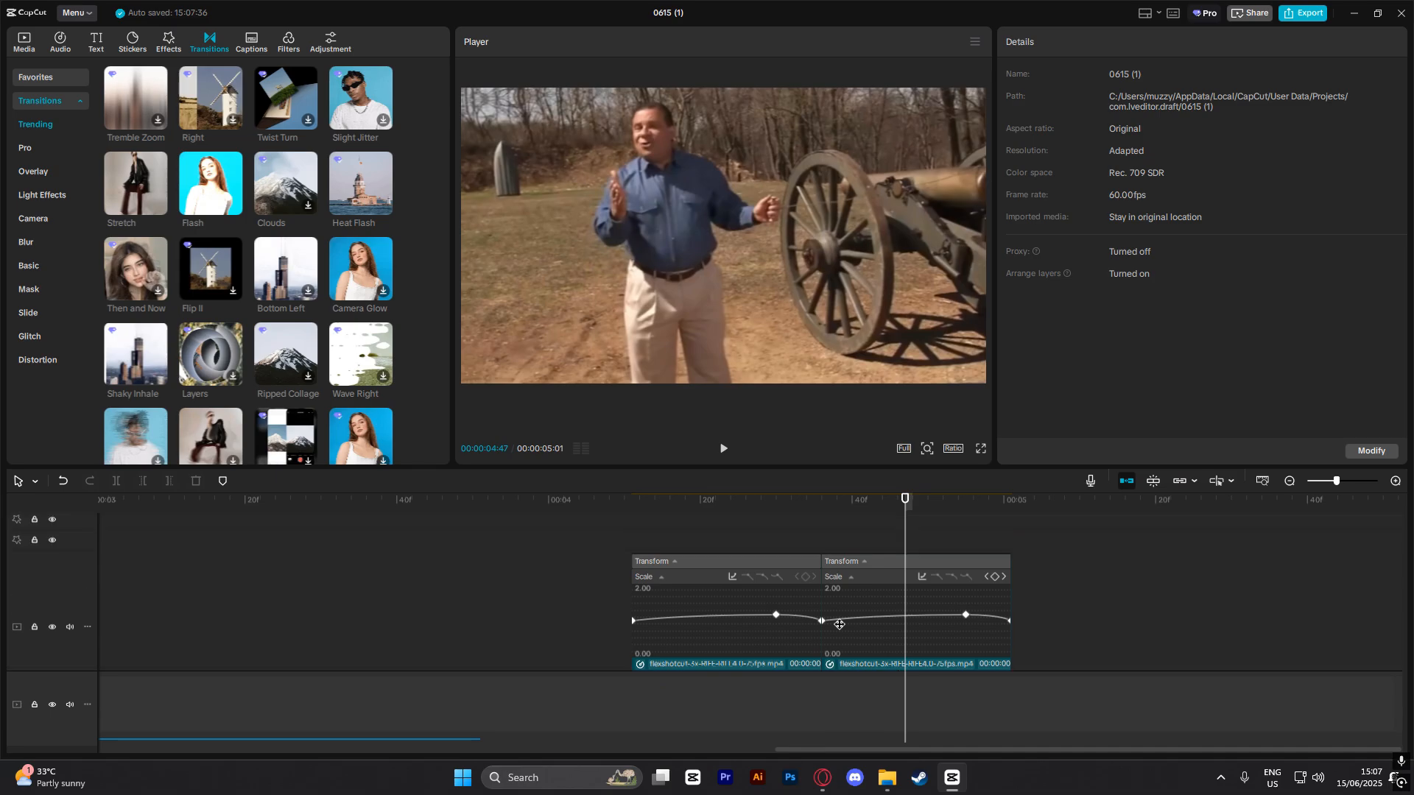
scroll(1349, 484, "down", 2)
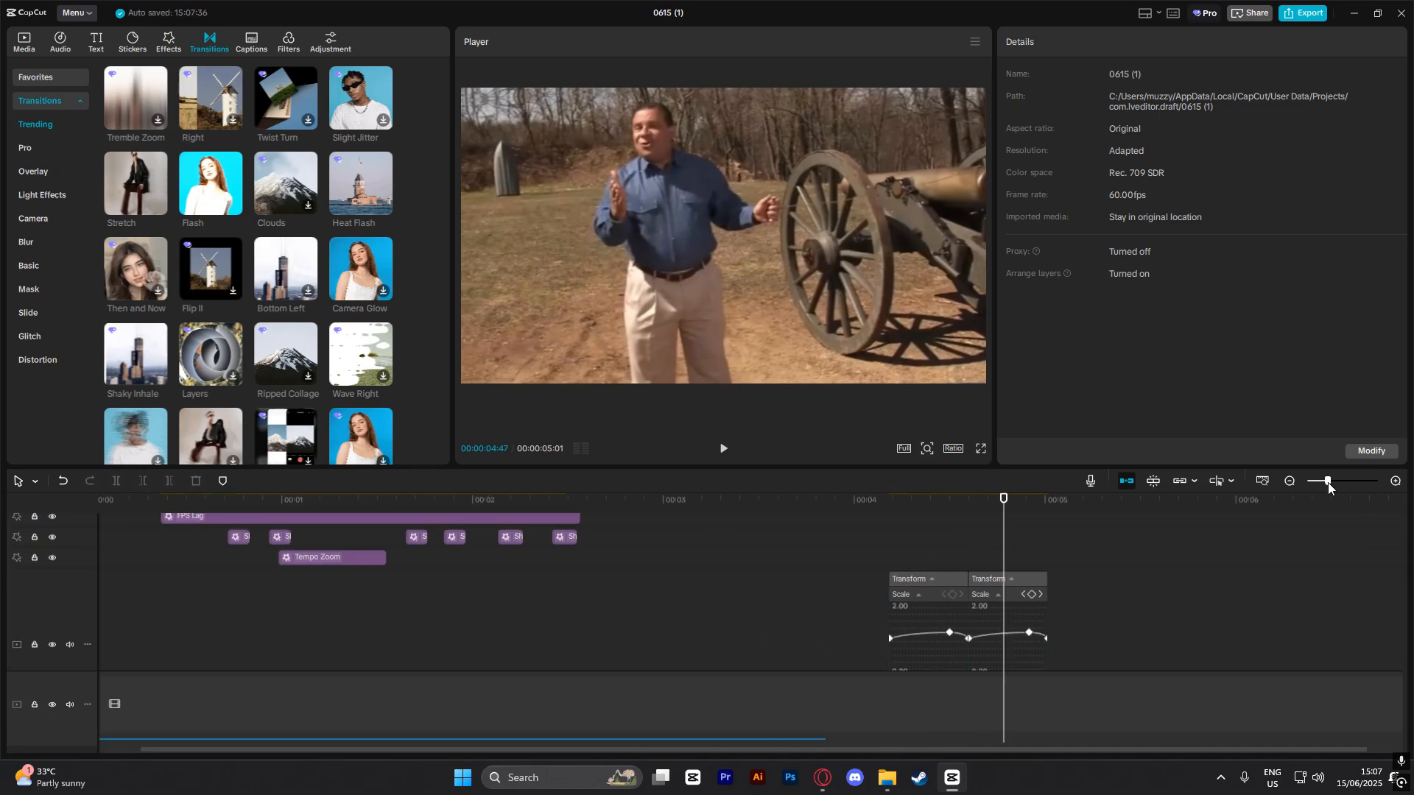
left_click(812, 506)
key("space")
left_click(811, 506)
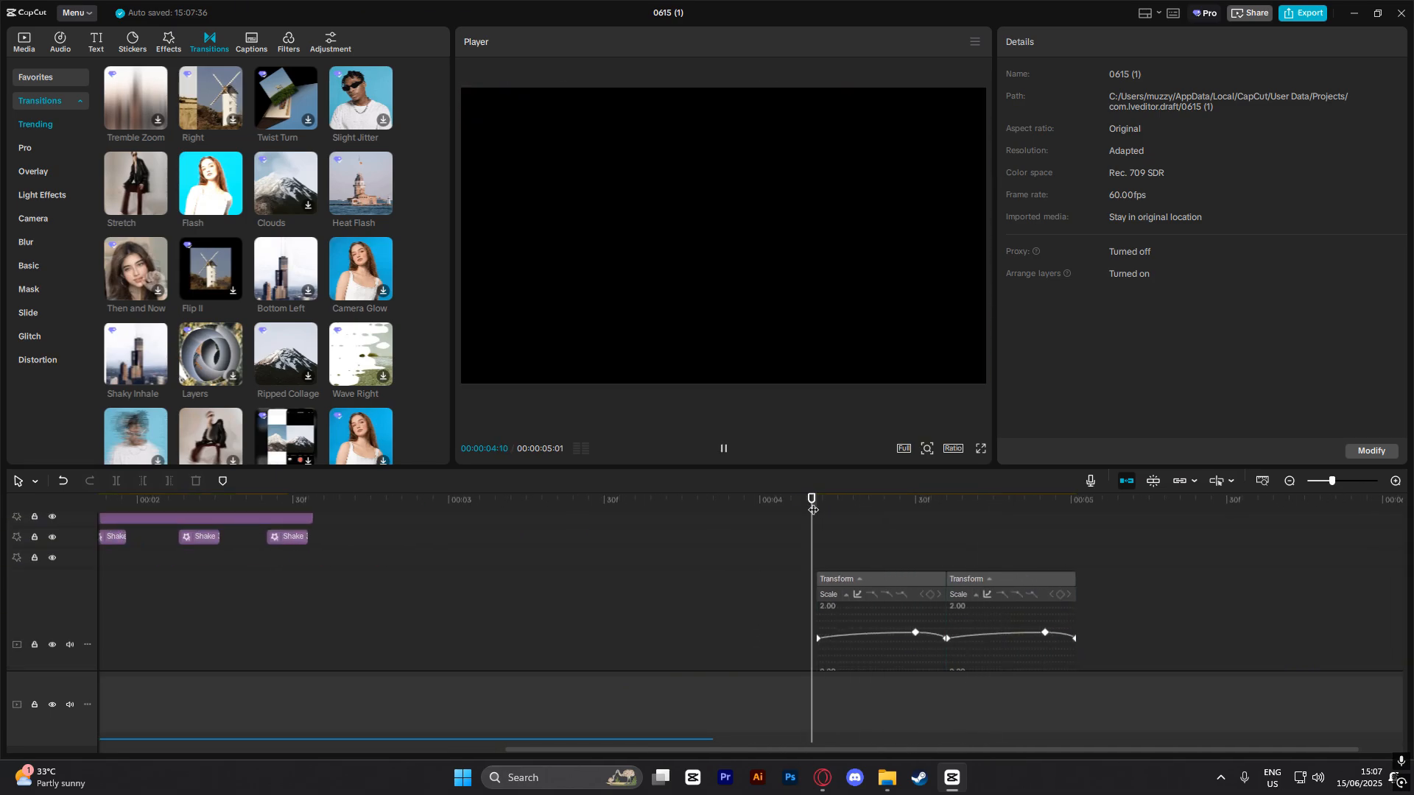
left_click(819, 507)
key("space")
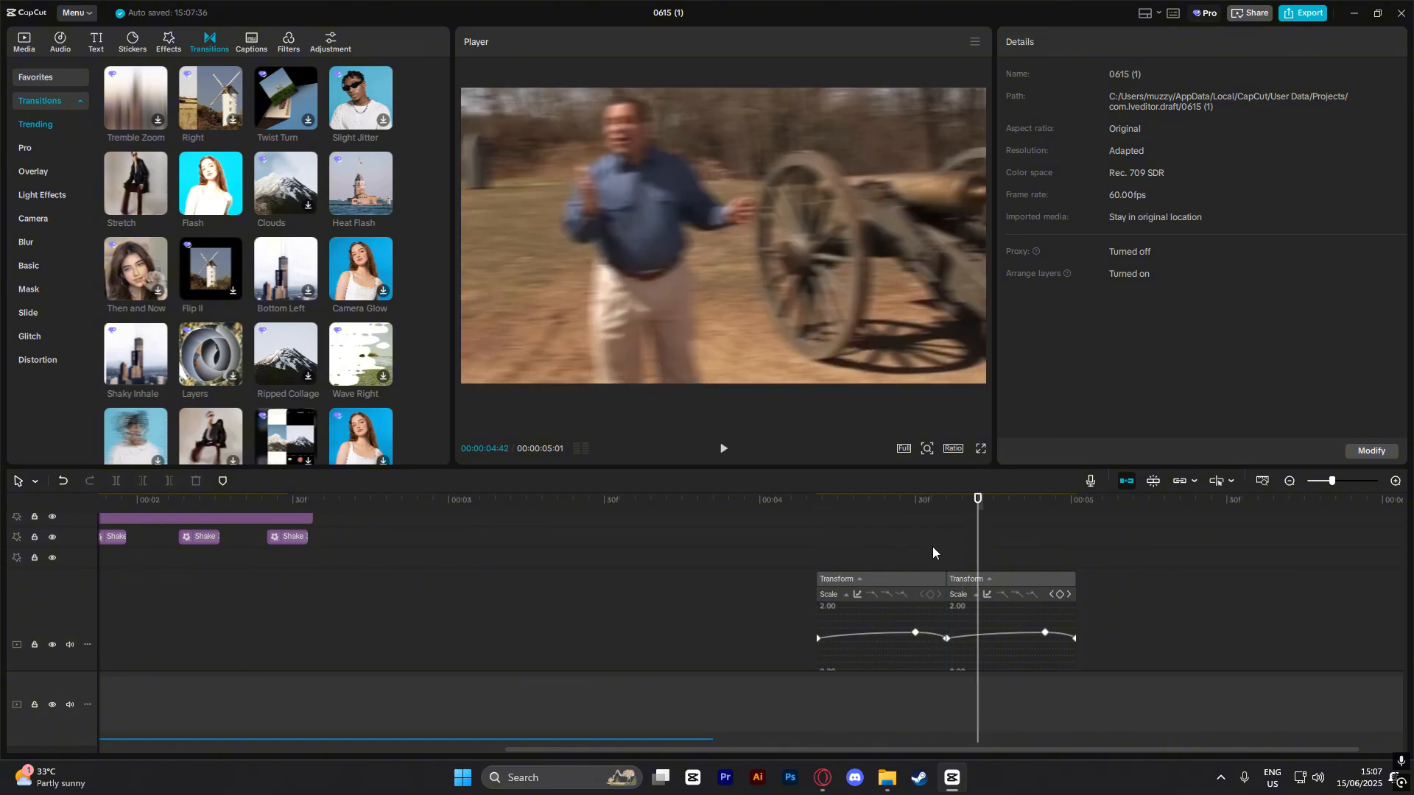
Search the video effects for "shake" and place a Shake 3 effect above the two clips.
scroll(921, 556, "up", 2)
left_click(297, 536)
scroll(1133, 635, "down", 2)
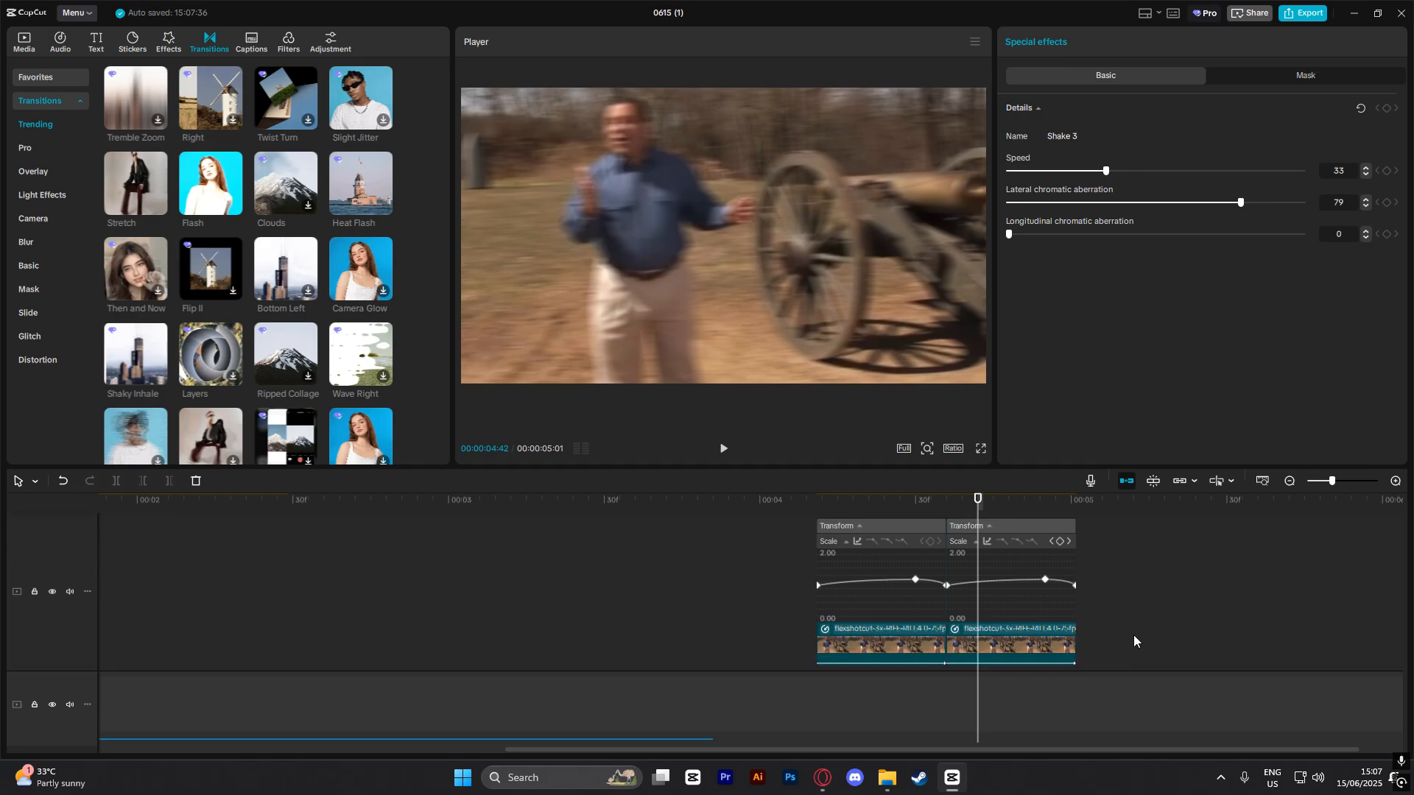
left_click(169, 42)
left_click(195, 74)
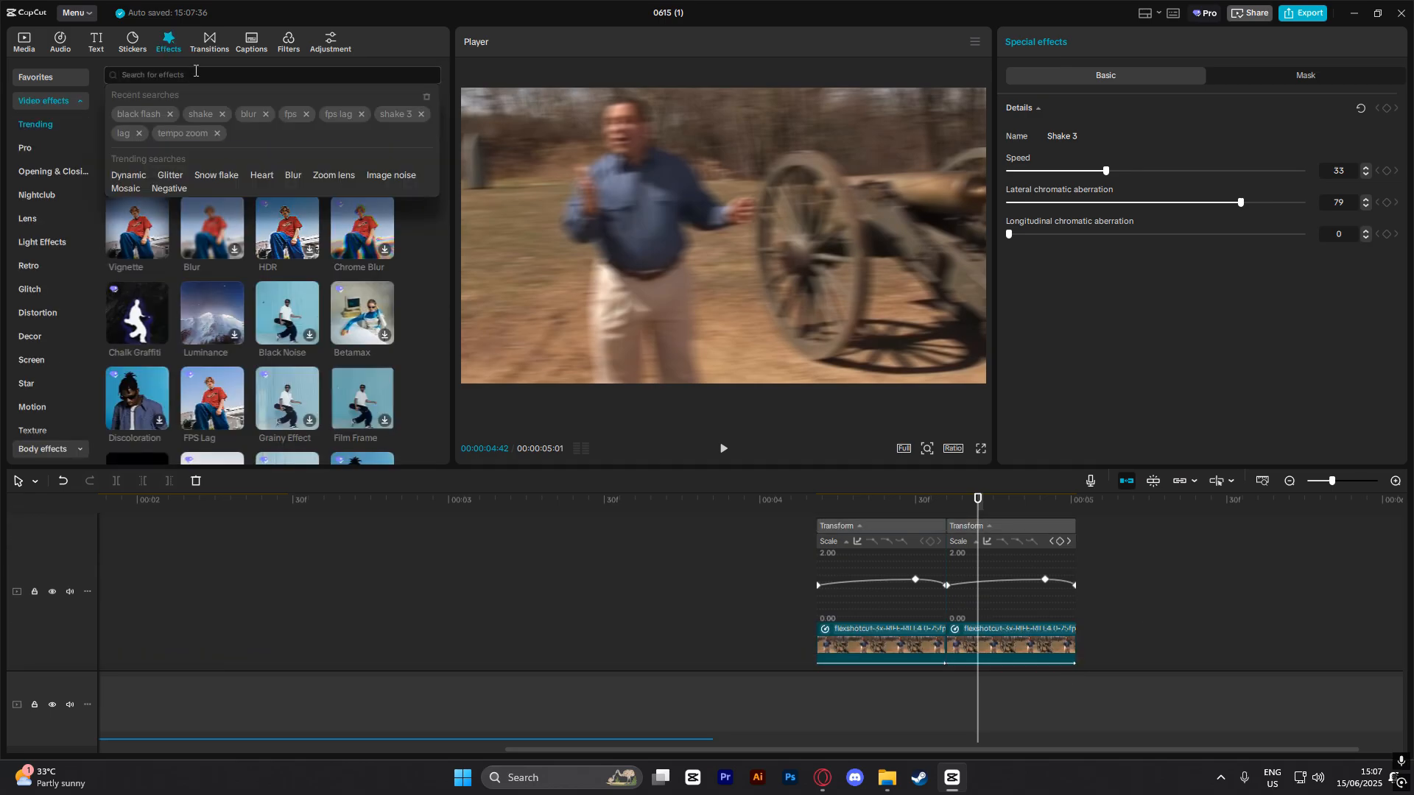
type("shake")
key("Return")
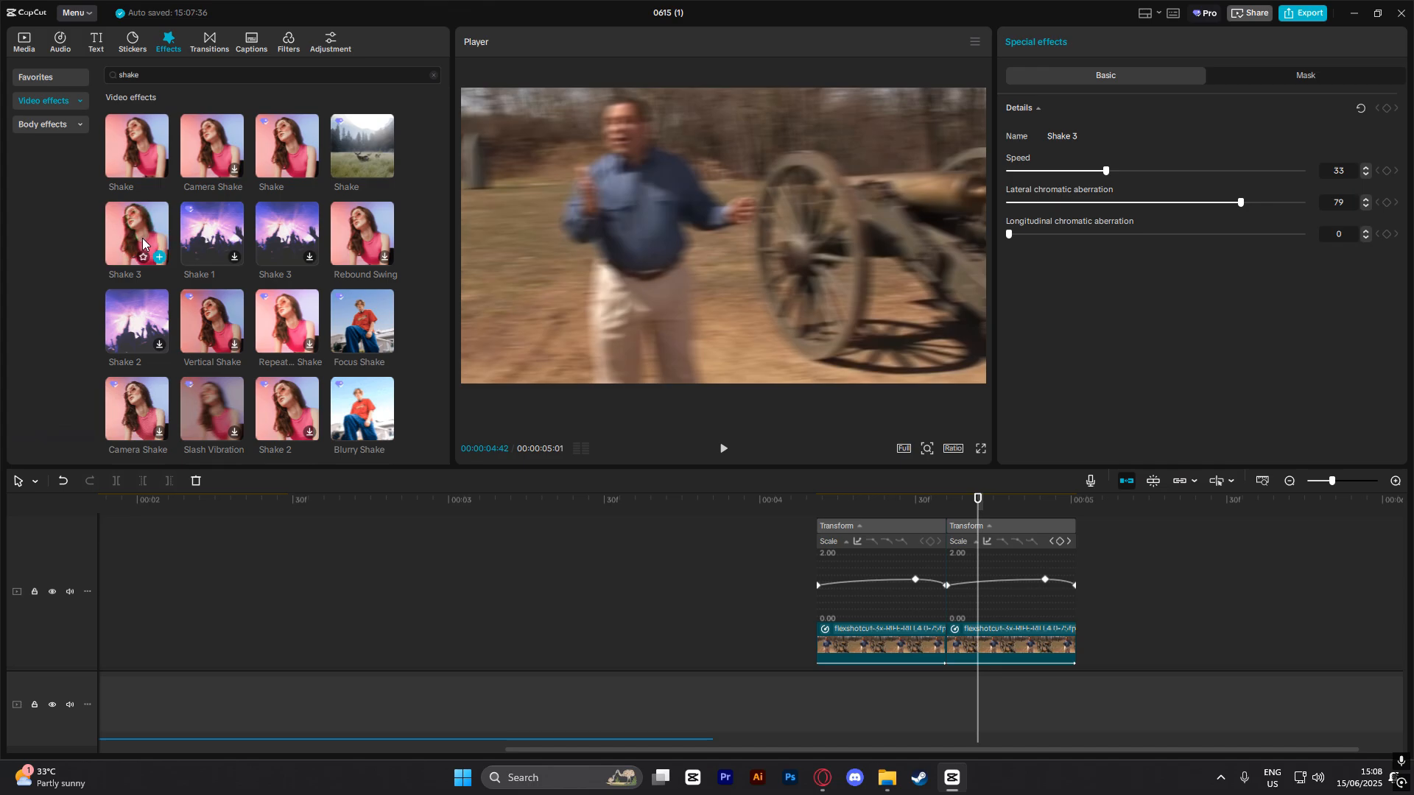
left_click_drag(143, 239, 929, 536)
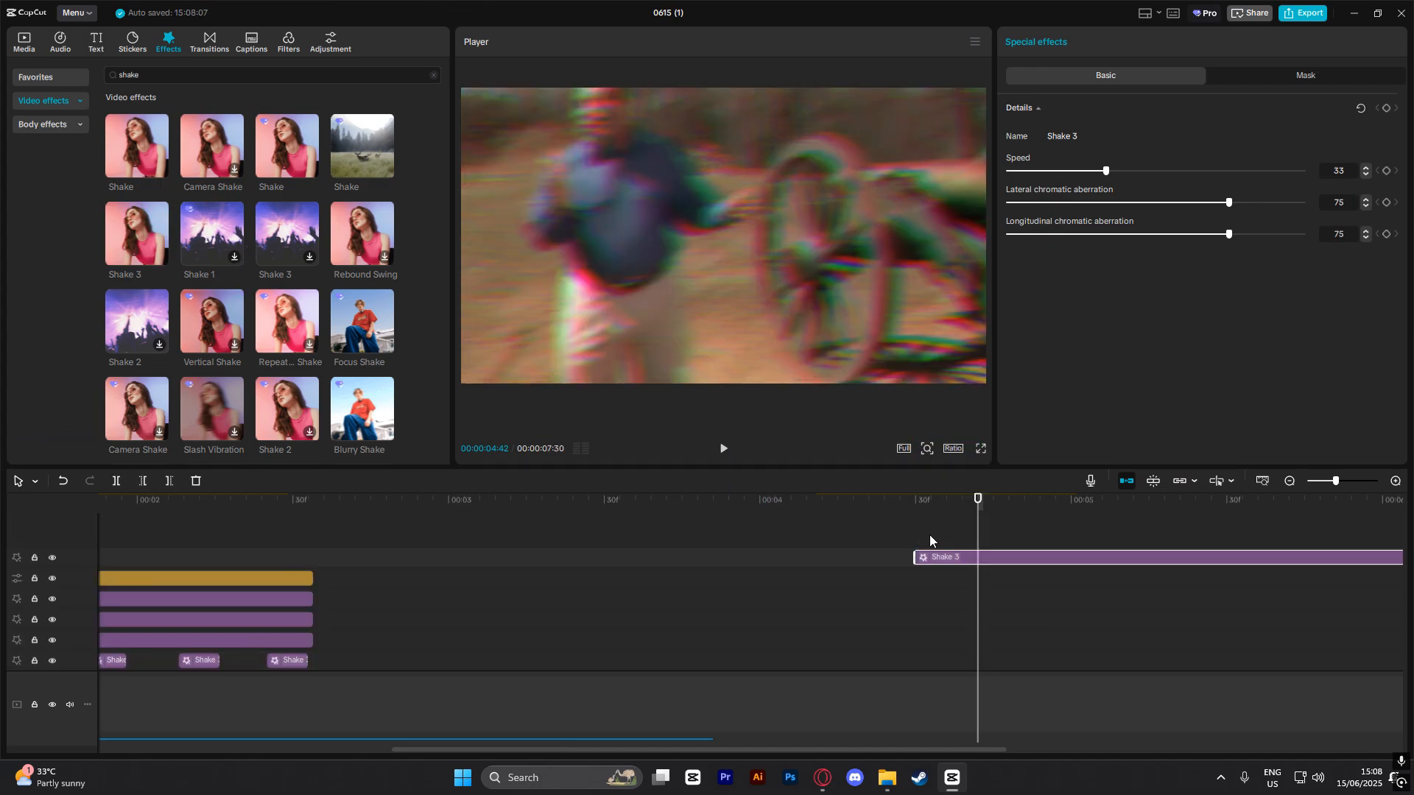
Position the Shake 3 effect over the cut between the two clips and trim both its ends, ending it at 00:00:04:43.
left_click_drag(1051, 561, 1011, 578)
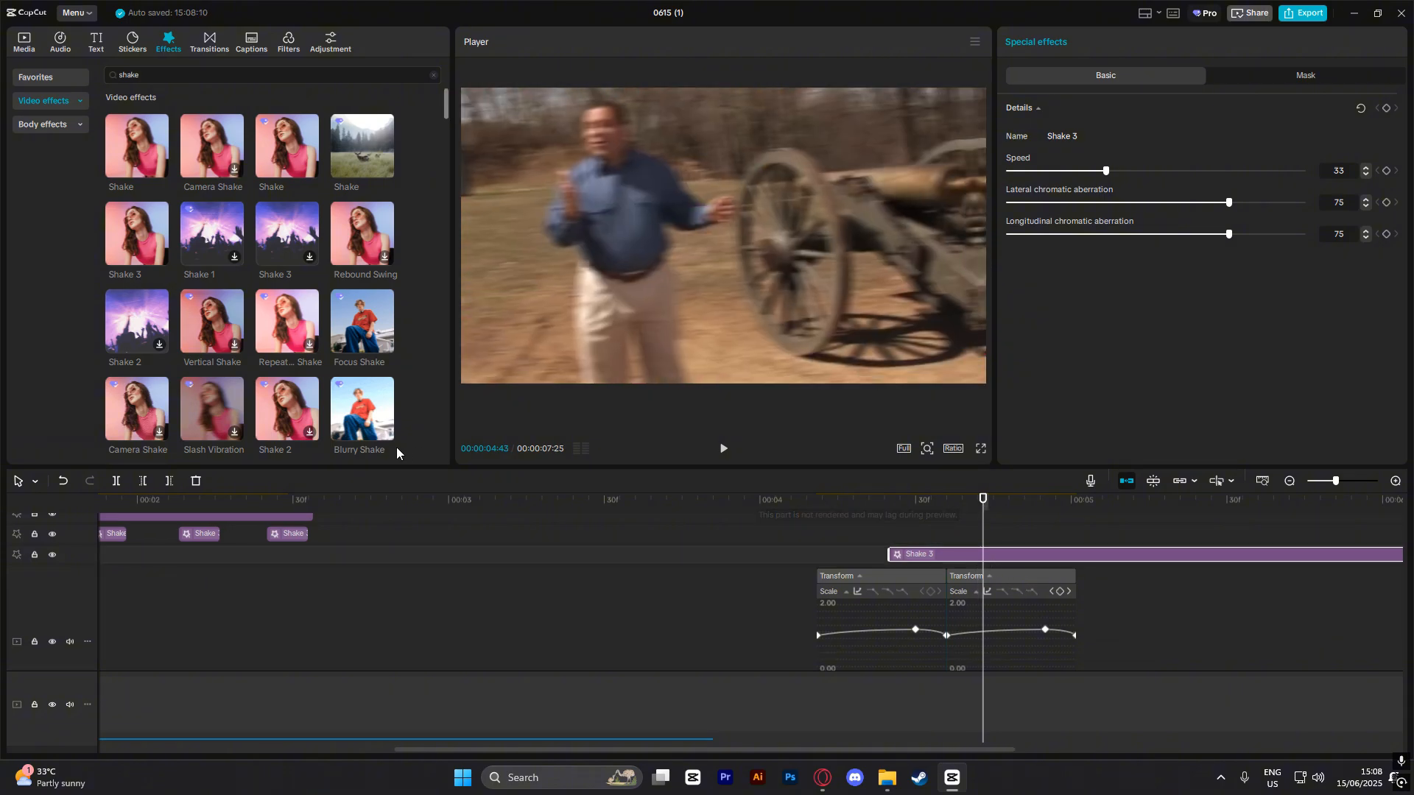
left_click(166, 480)
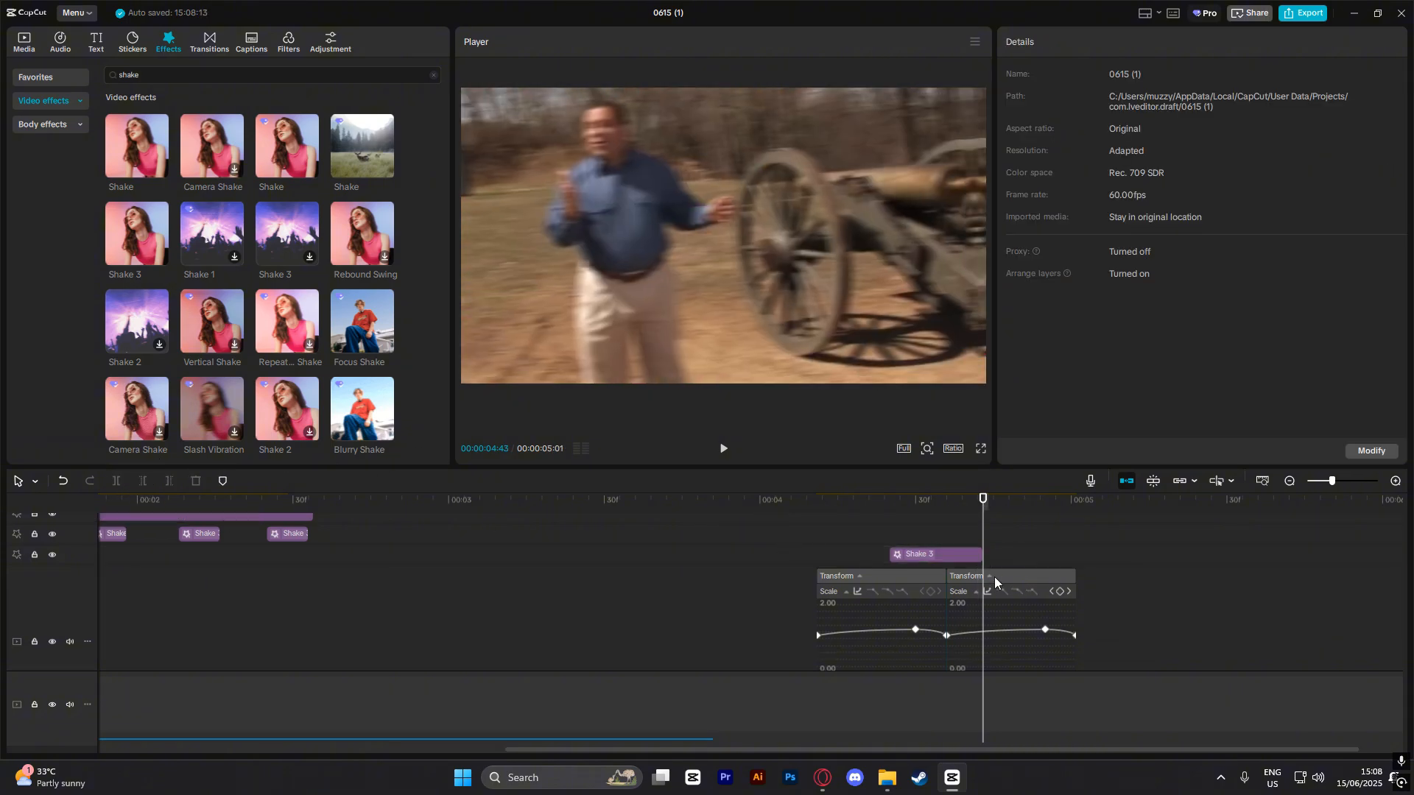
scroll(980, 563, "down", 1)
left_click_drag(892, 536, 910, 537)
scroll(906, 530, "down", 2)
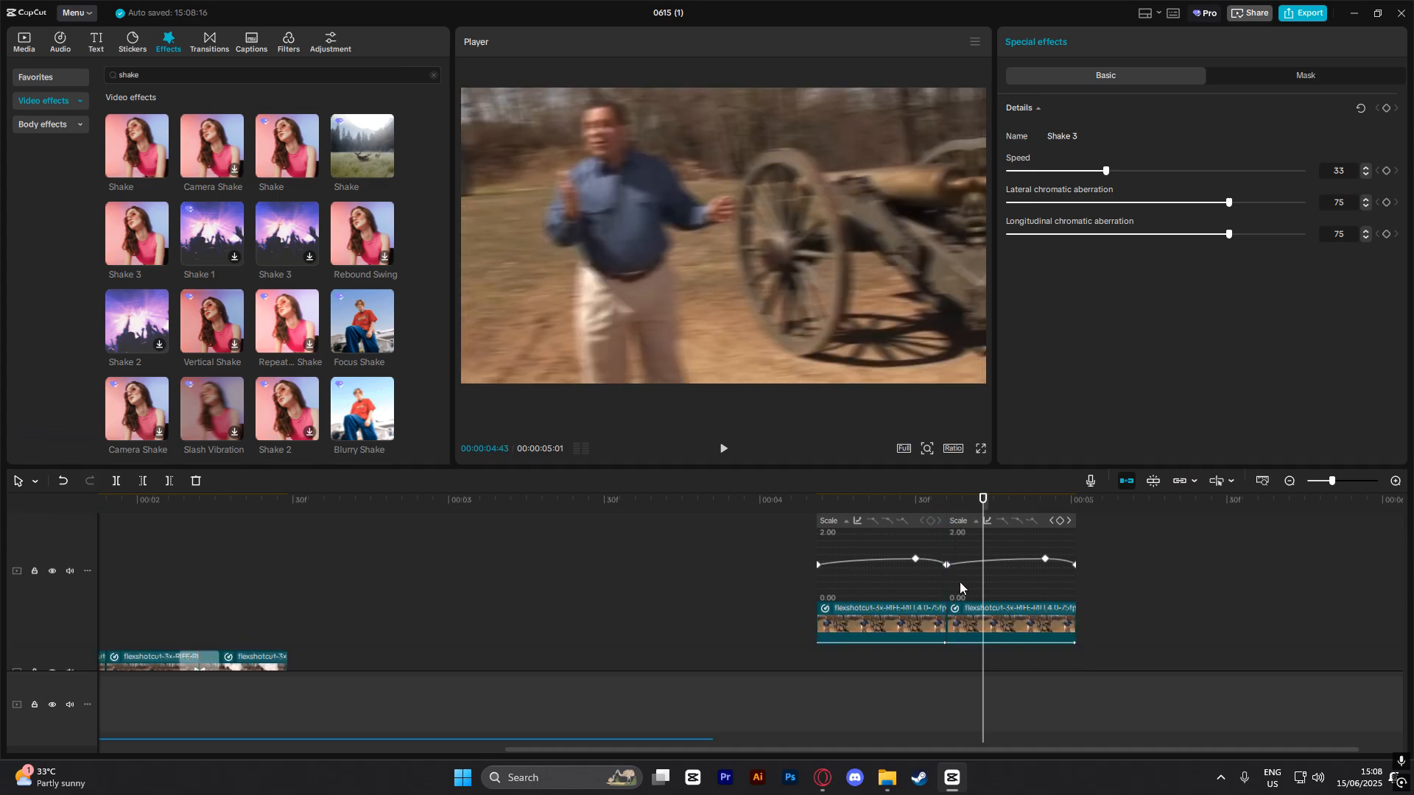
Play back the cut between the clips with the Shake 3 effect and park the playhead inside the effect at 00:00:04:38.
scroll(864, 522, "up", 1)
left_click(859, 520)
key("space")
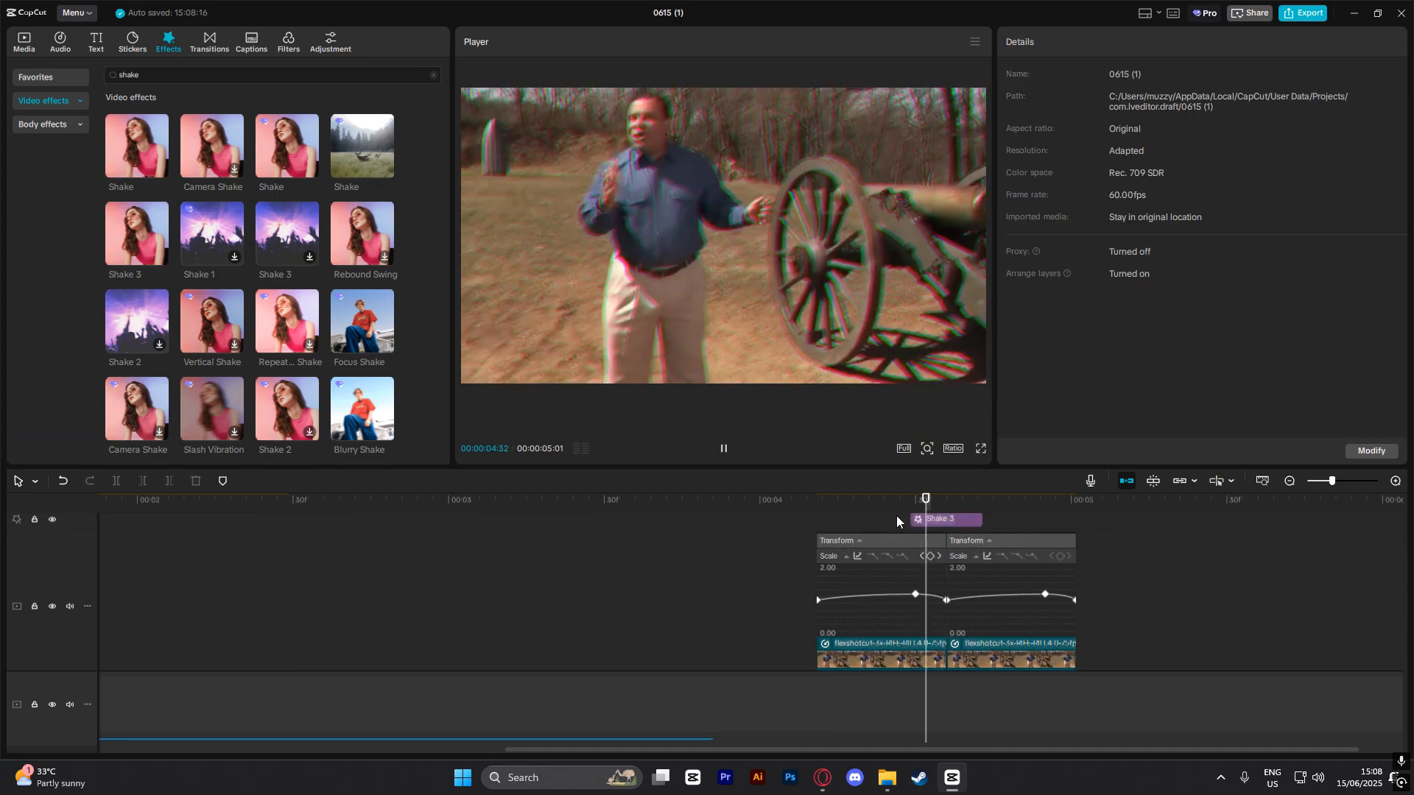
left_click(954, 506)
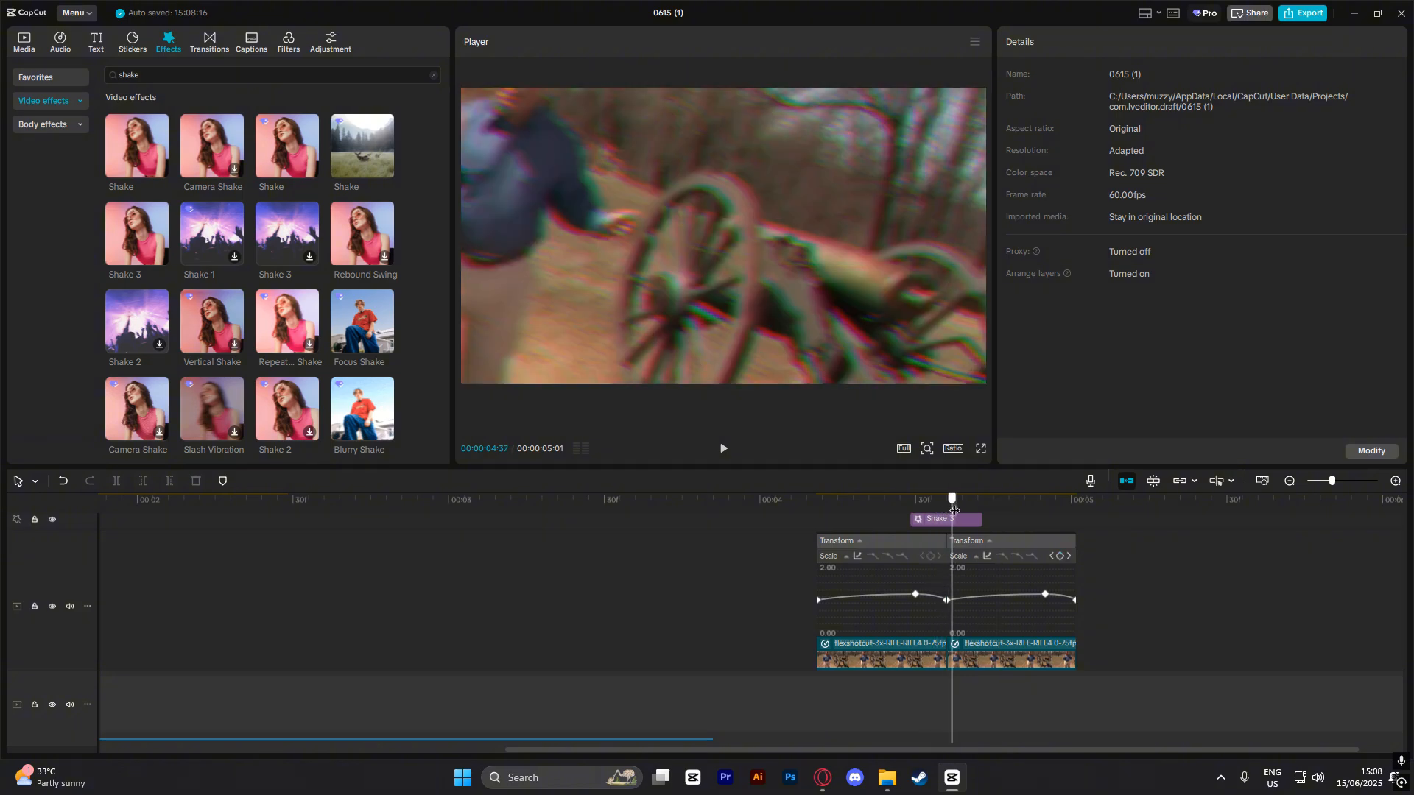
left_click(957, 510)
scroll(945, 542, "up", 1)
left_click(948, 551)
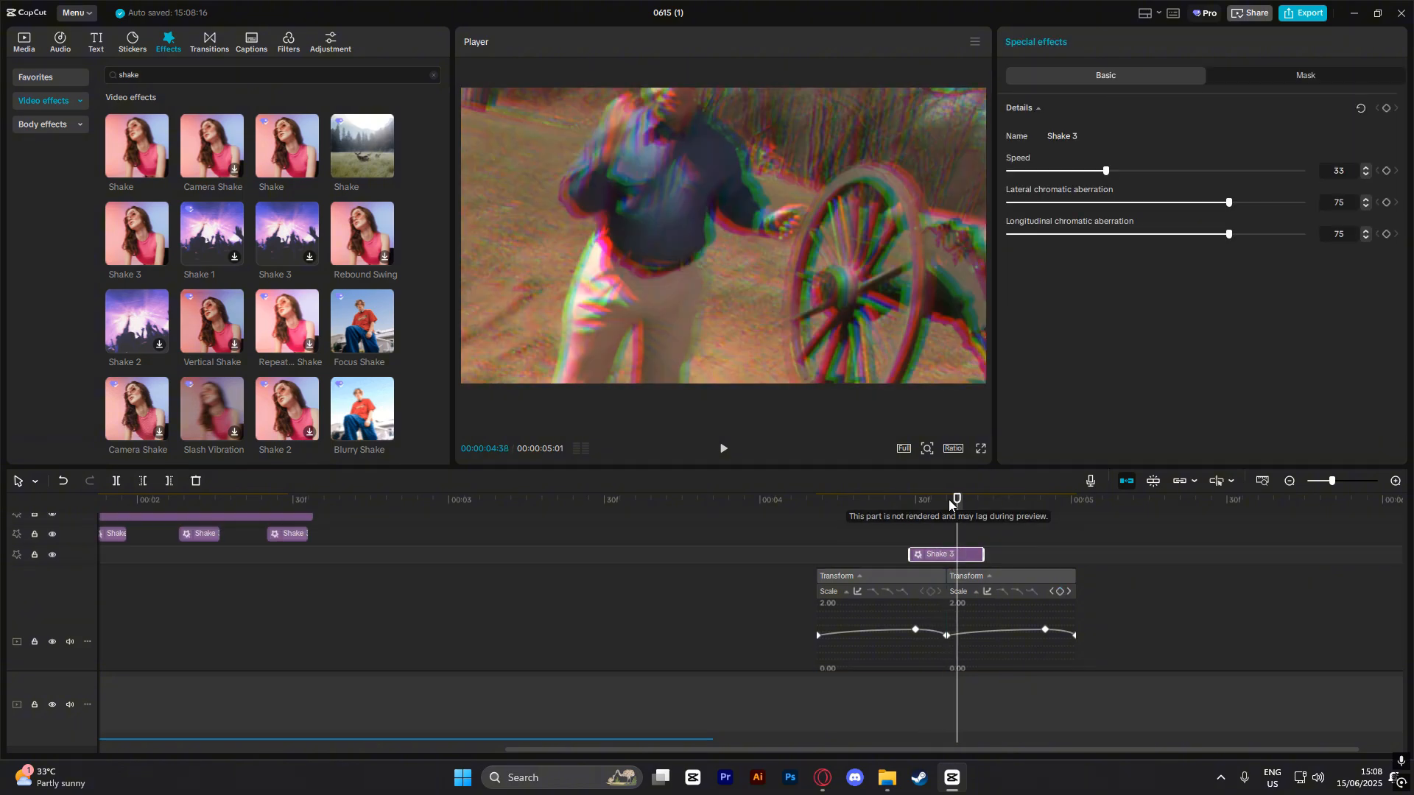
Compare the frame with the Shake 3 effect's track hidden and shown.
left_click(51, 556)
left_click(52, 556)
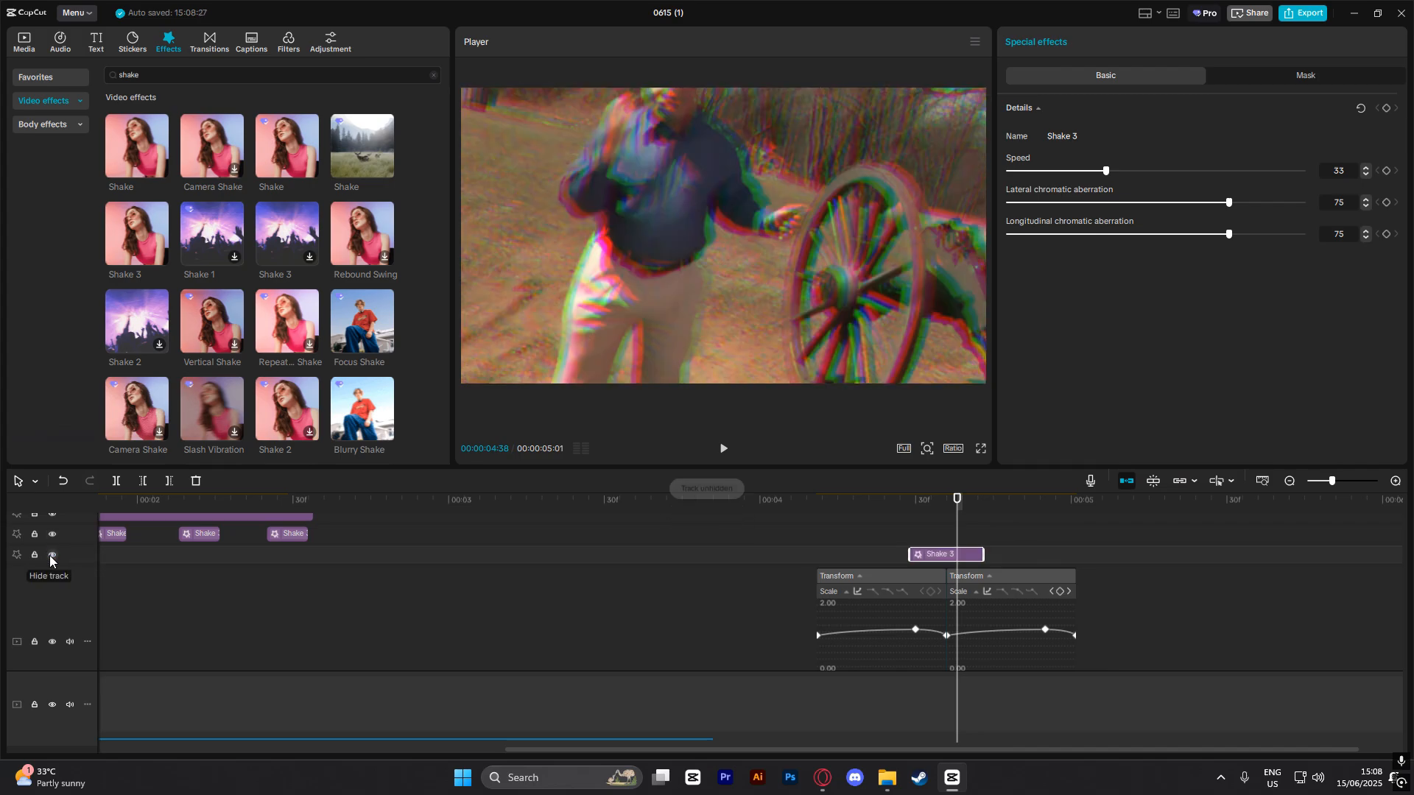
left_click(52, 556)
left_click(51, 557)
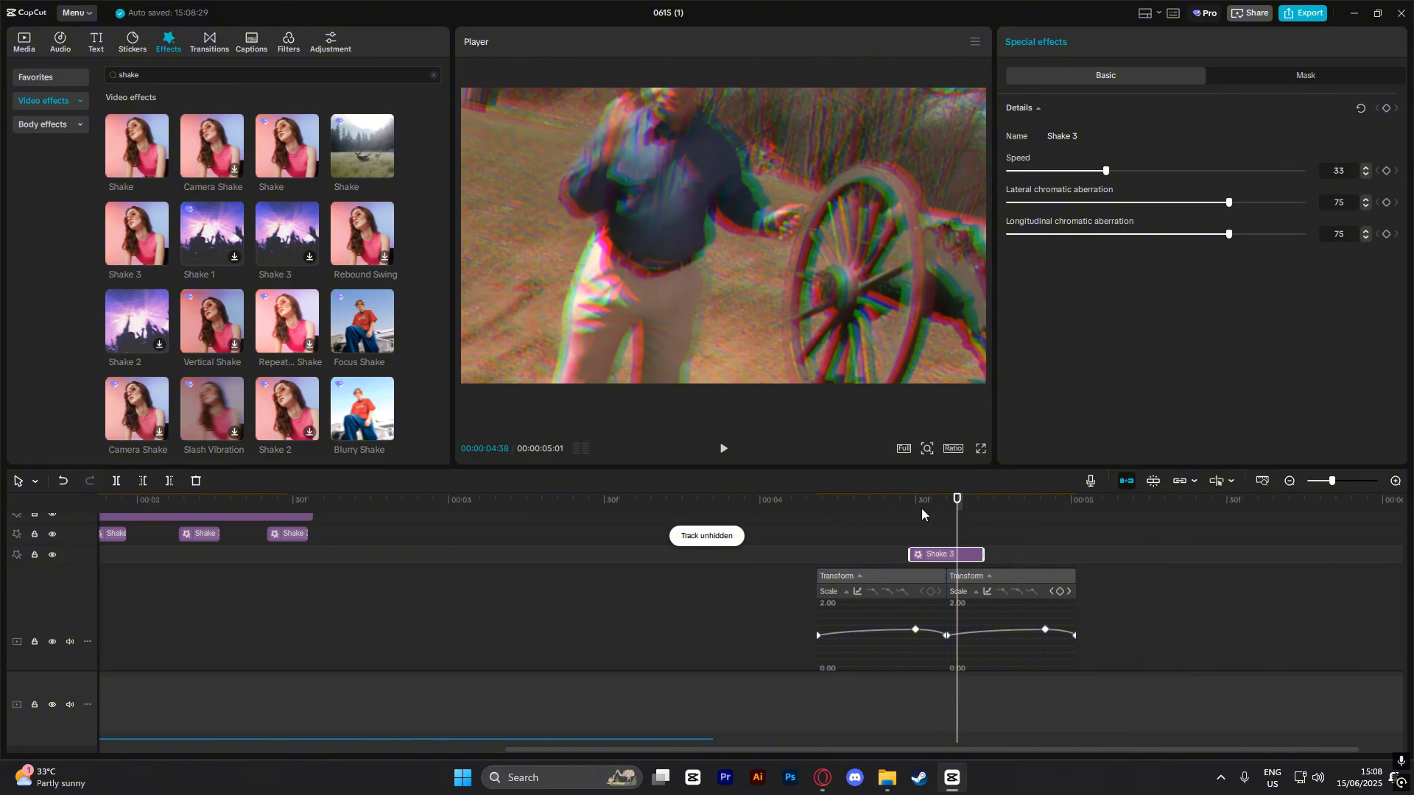
Set the Shake 3 effect's speed to 58 and its lateral and longitudinal chromatic aberration to 86, and play back the clips.
left_click_drag(922, 513, 942, 527)
left_click_drag(1229, 202, 1261, 234)
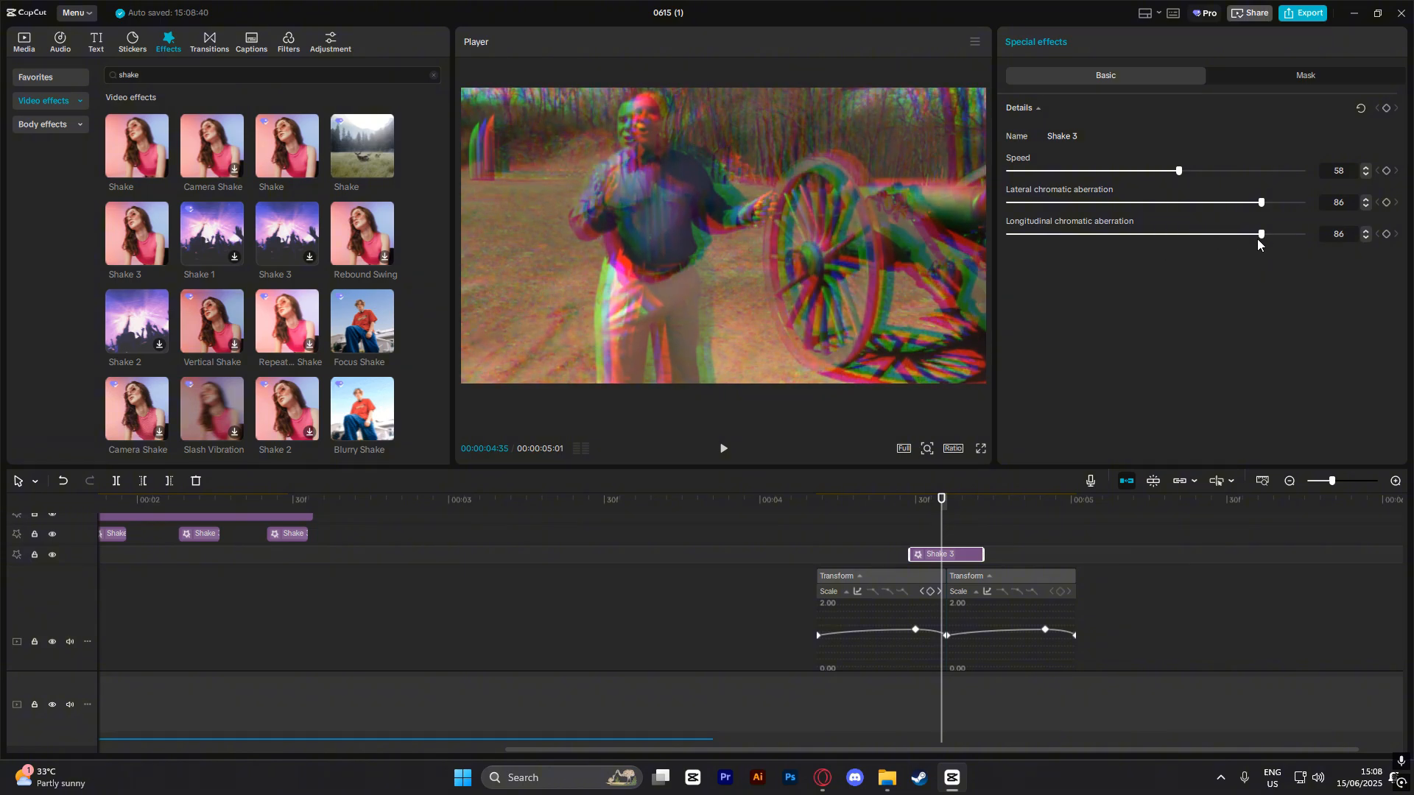
left_click(813, 535)
key("space")
left_click(815, 529)
key("space")
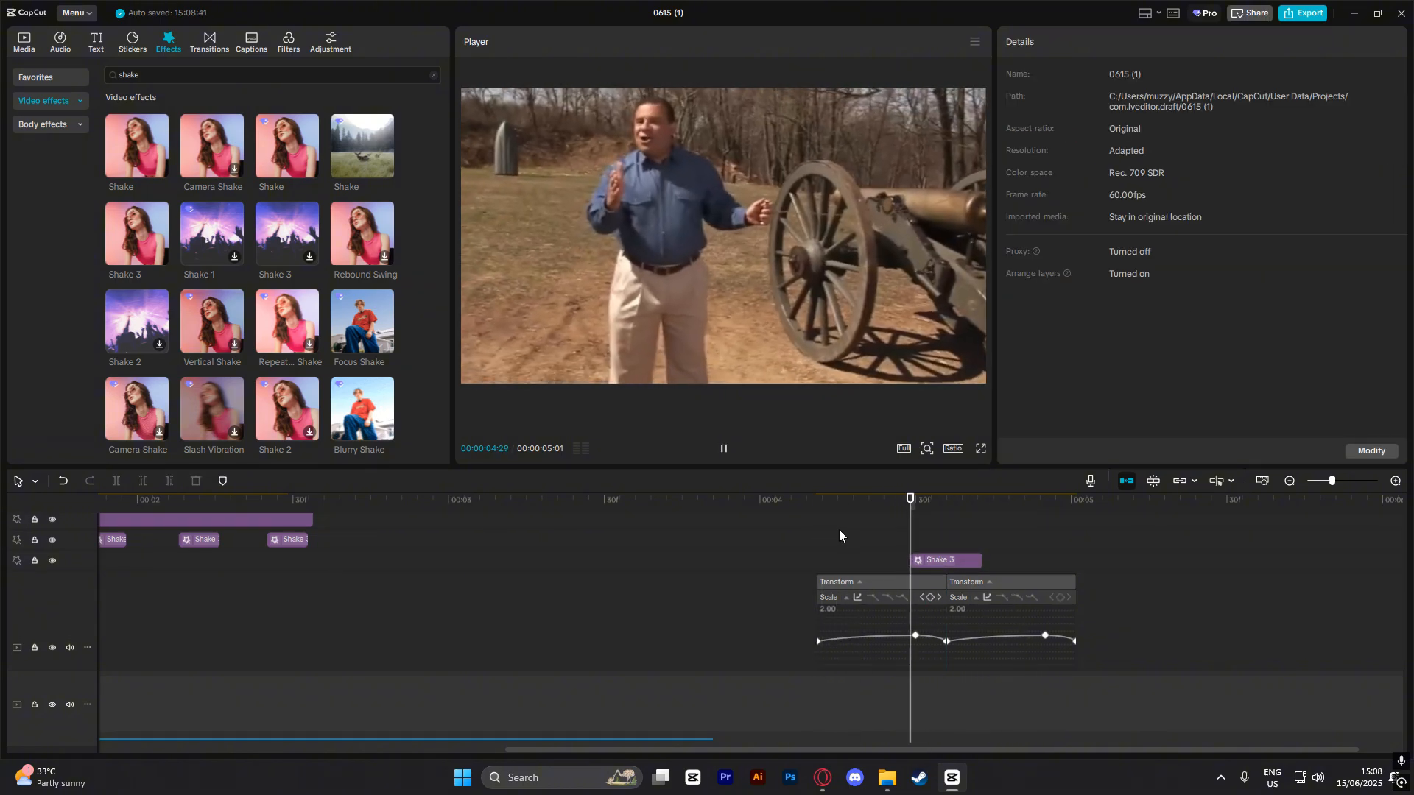
left_click(841, 531)
key("space")
key("space")
scroll(874, 524, "down", 1)
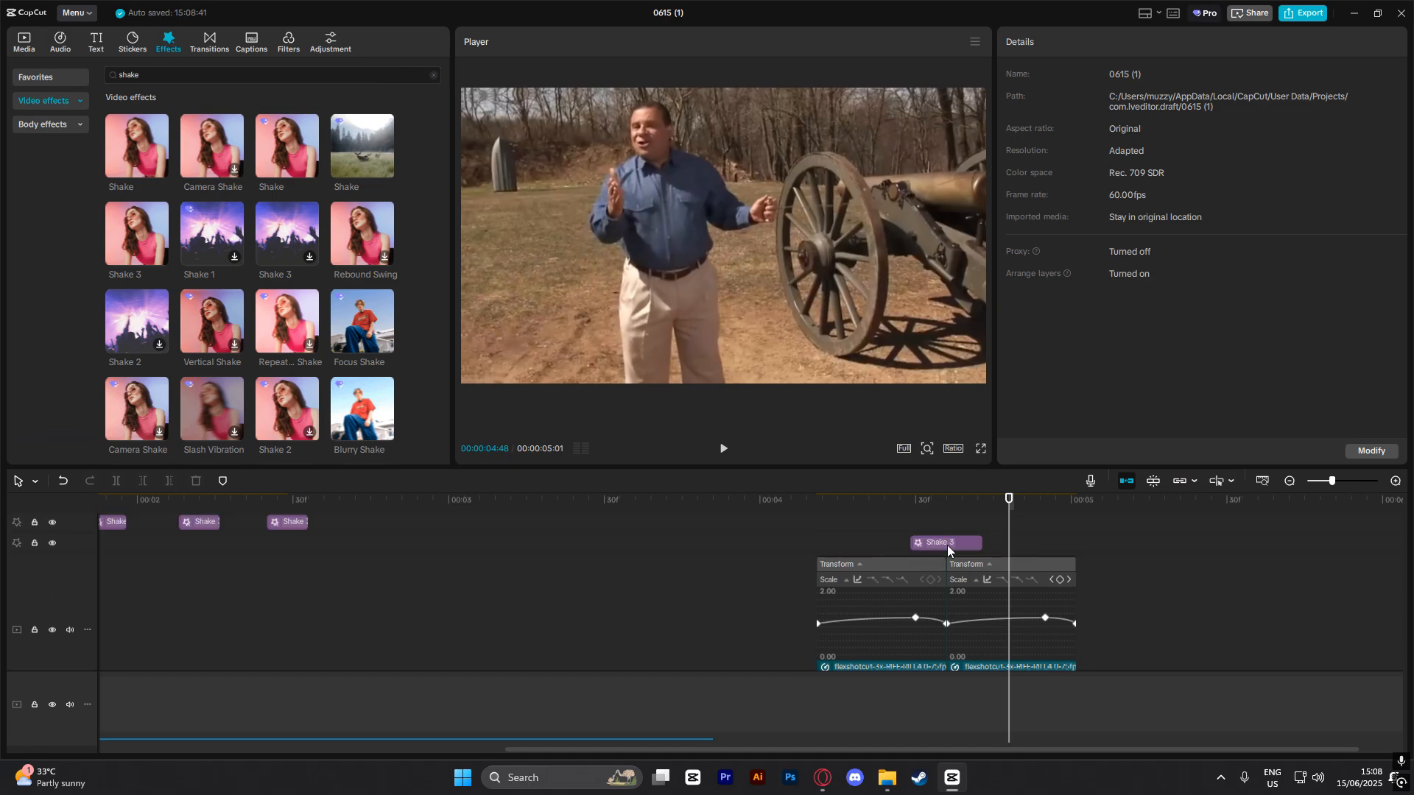
Try lower chromatic aberration values on the Shake 3 effect and replay the two clips.
left_click(947, 545)
left_click_drag(1262, 202, 977, 236)
left_click(834, 547)
key("space")
left_click(847, 530)
key("space")
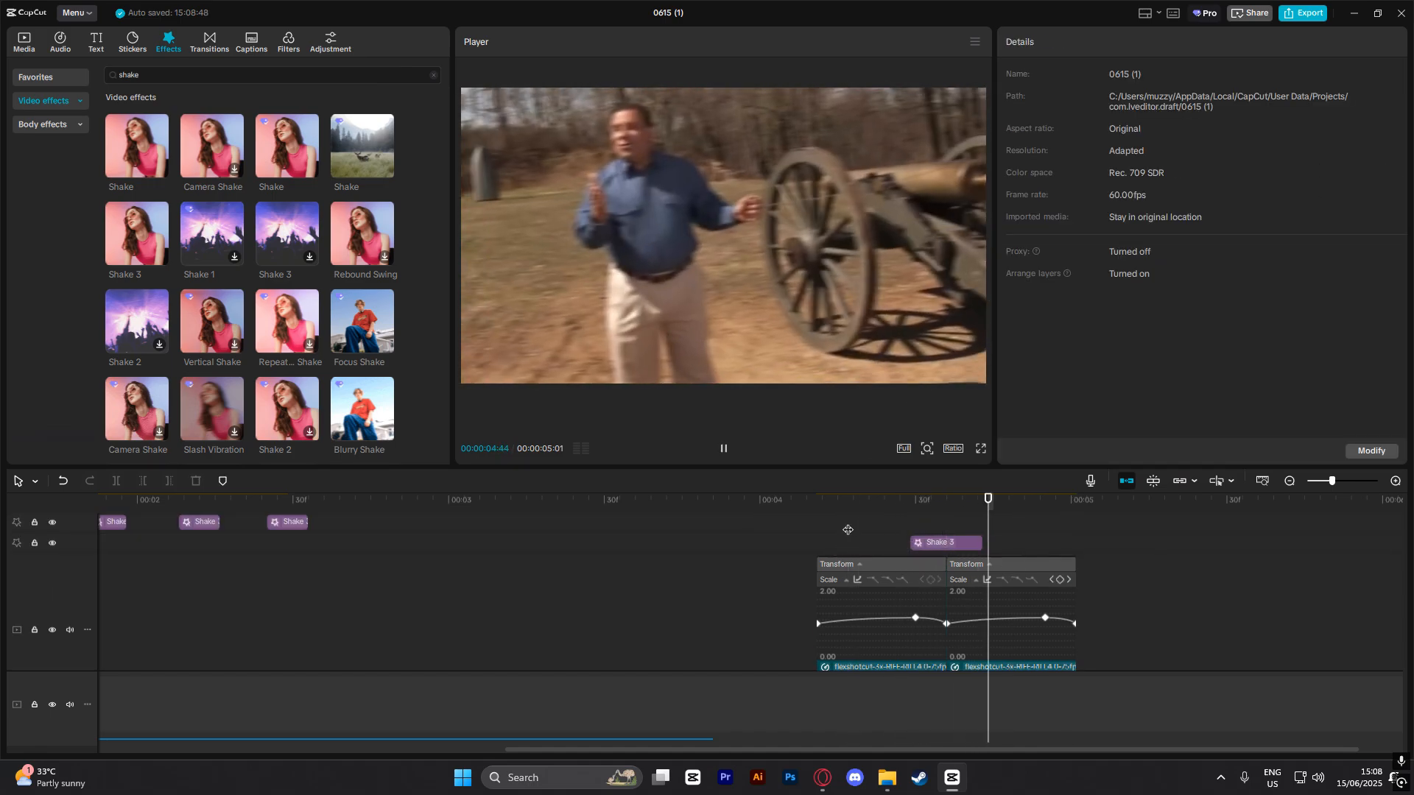
left_click(847, 530)
left_click(872, 531)
key("space")
Set the Shake 3 effect's lateral chromatic aberration to 57 and longitudinal to 8, and replay the cut.
left_click(953, 545)
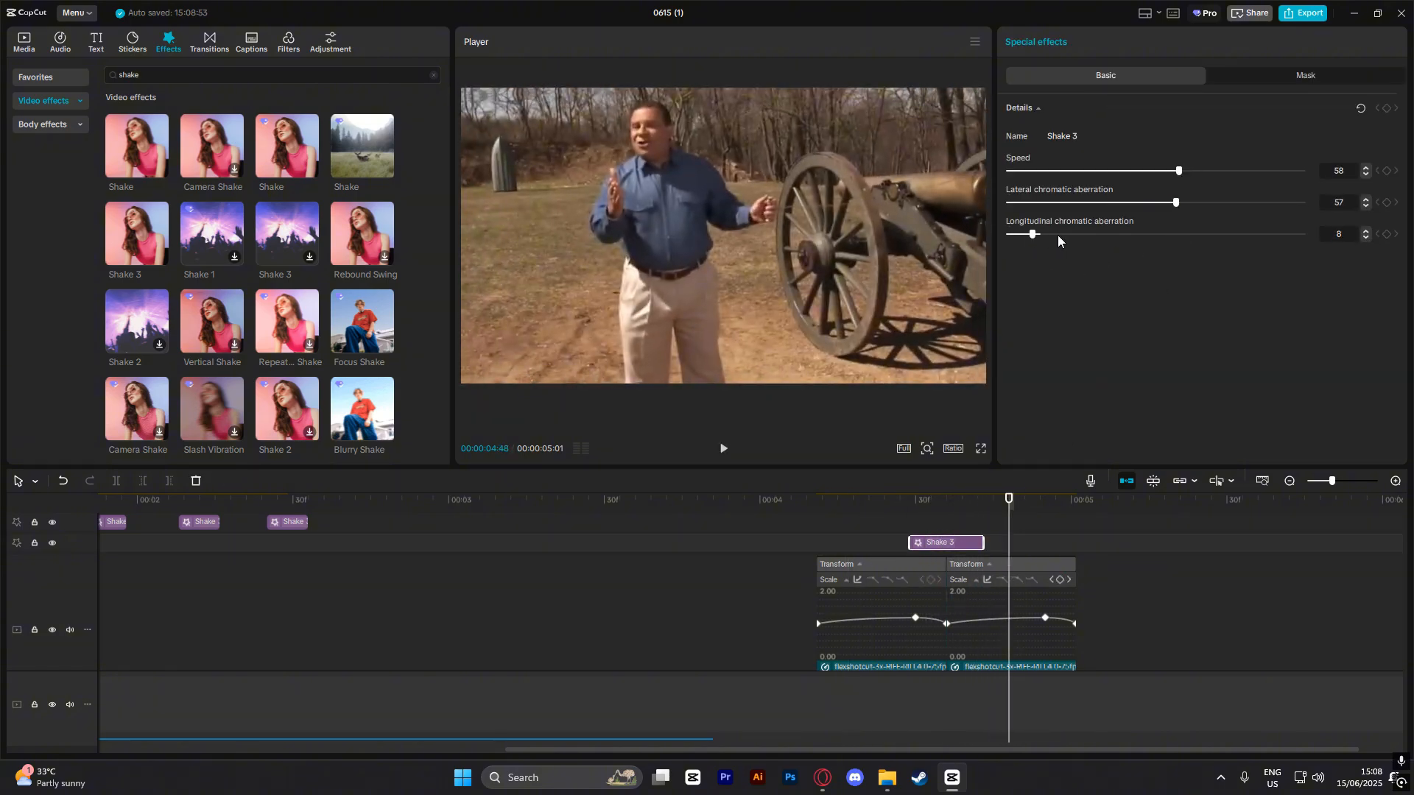
left_click(858, 523)
key("space")
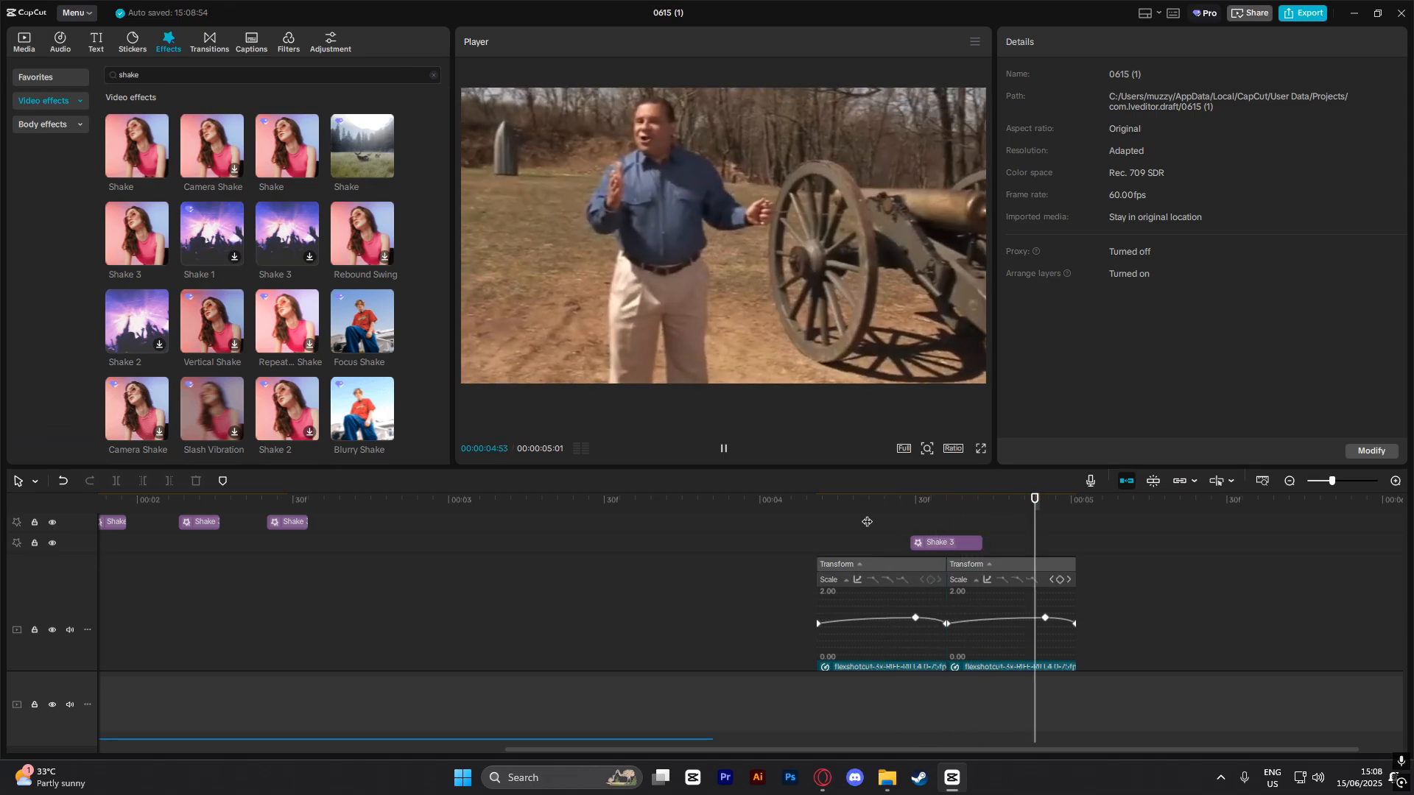
left_click(867, 521)
left_click_drag(913, 500, 875, 511)
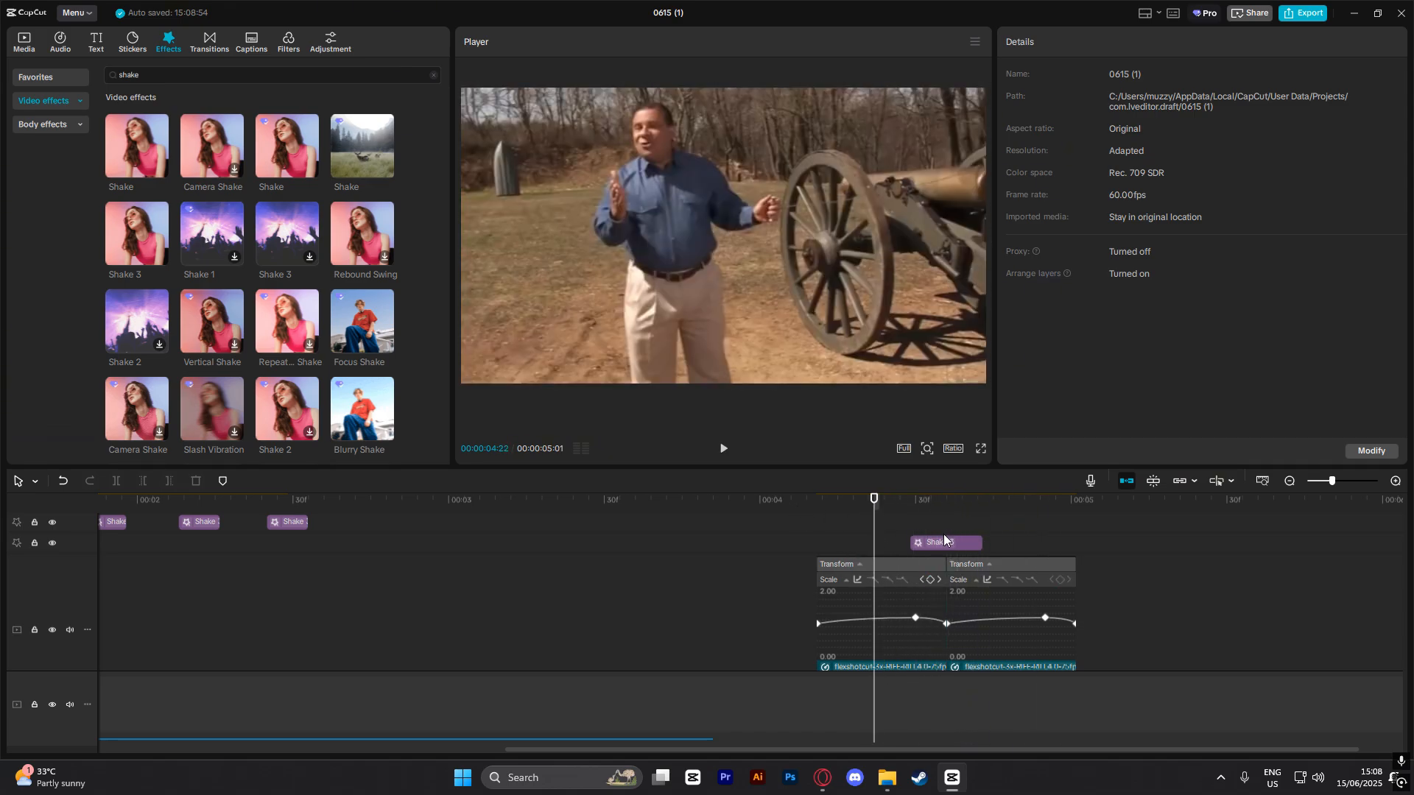
Add a Shake effect from the start of the first clip and trim it to the end of the second clip at 00:00:05:01.
scroll(768, 551, "up", 1)
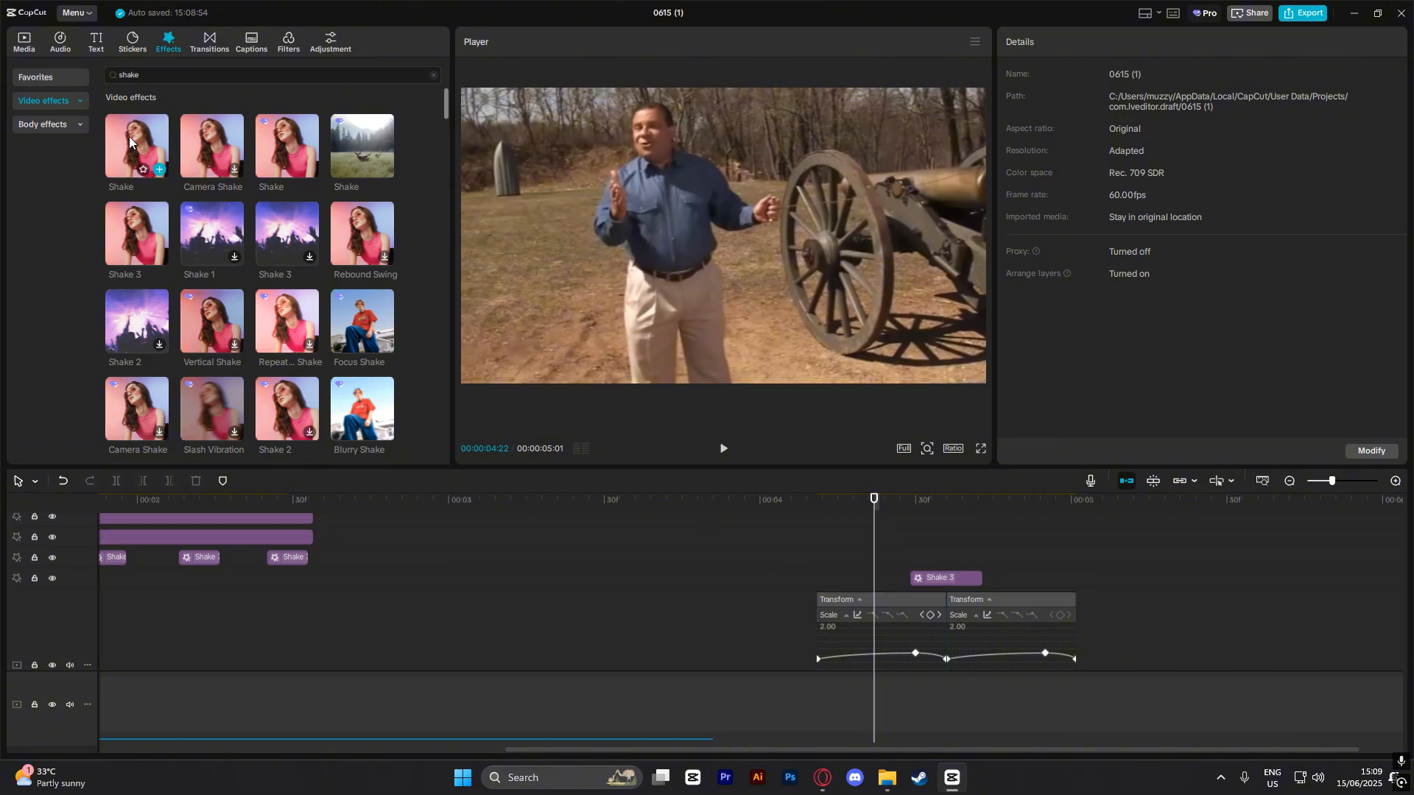
left_click_drag(130, 142, 817, 560)
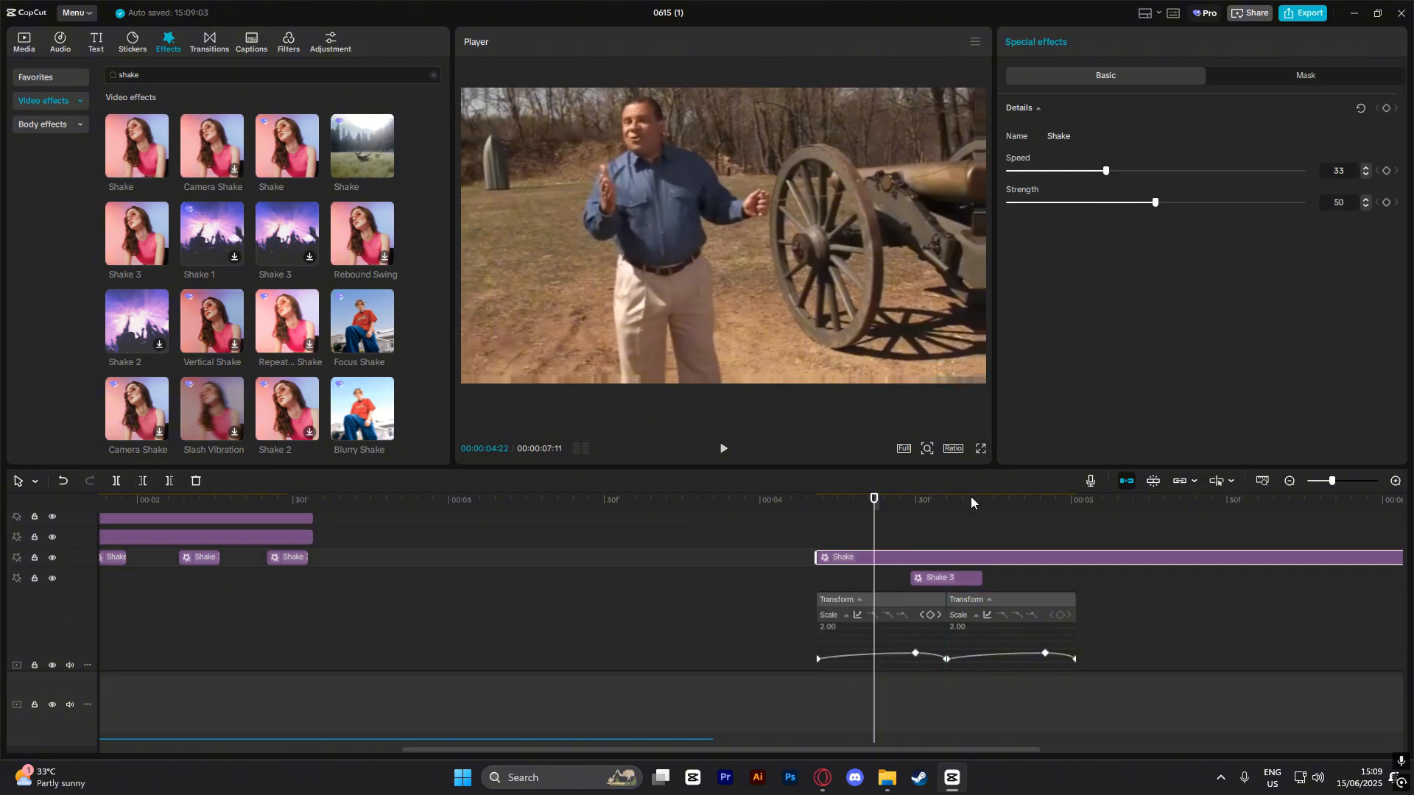
left_click_drag(971, 496, 1077, 501)
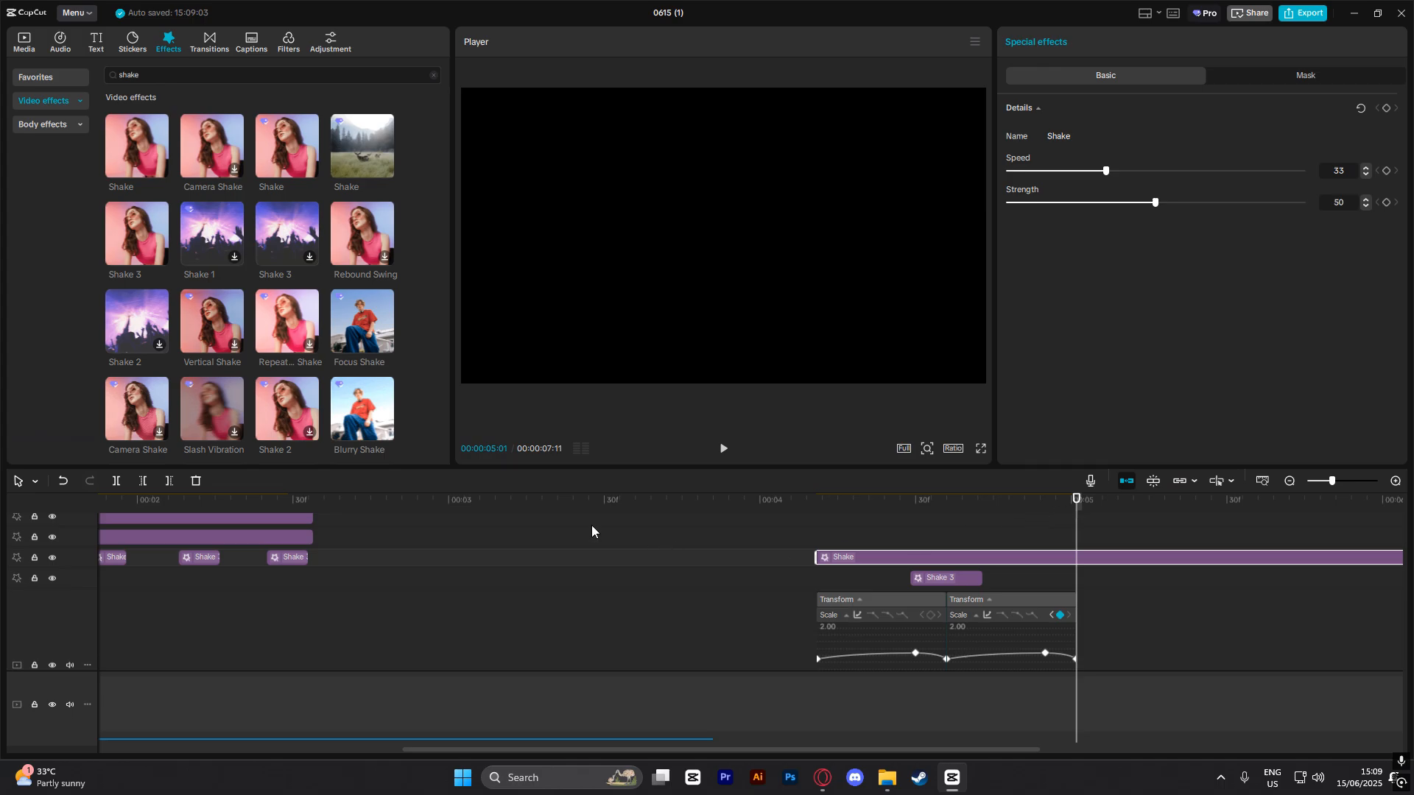
left_click(117, 481)
key("Delete")
Preview the Shake effect alone on the clips with the Shake 3 track temporarily hidden.
left_click_drag(921, 502, 1016, 520)
left_click(1020, 559)
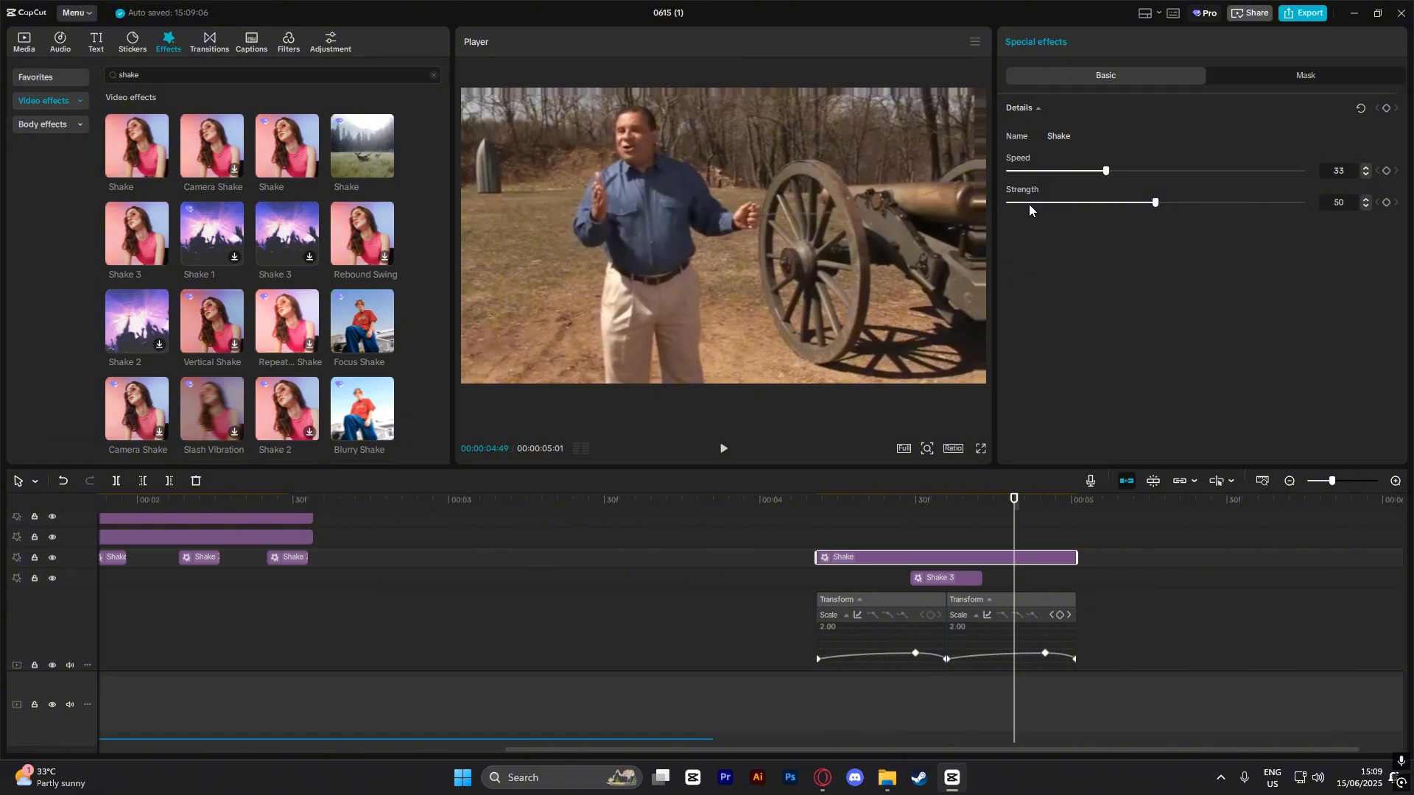
left_click(51, 581)
left_click(833, 501)
key("space")
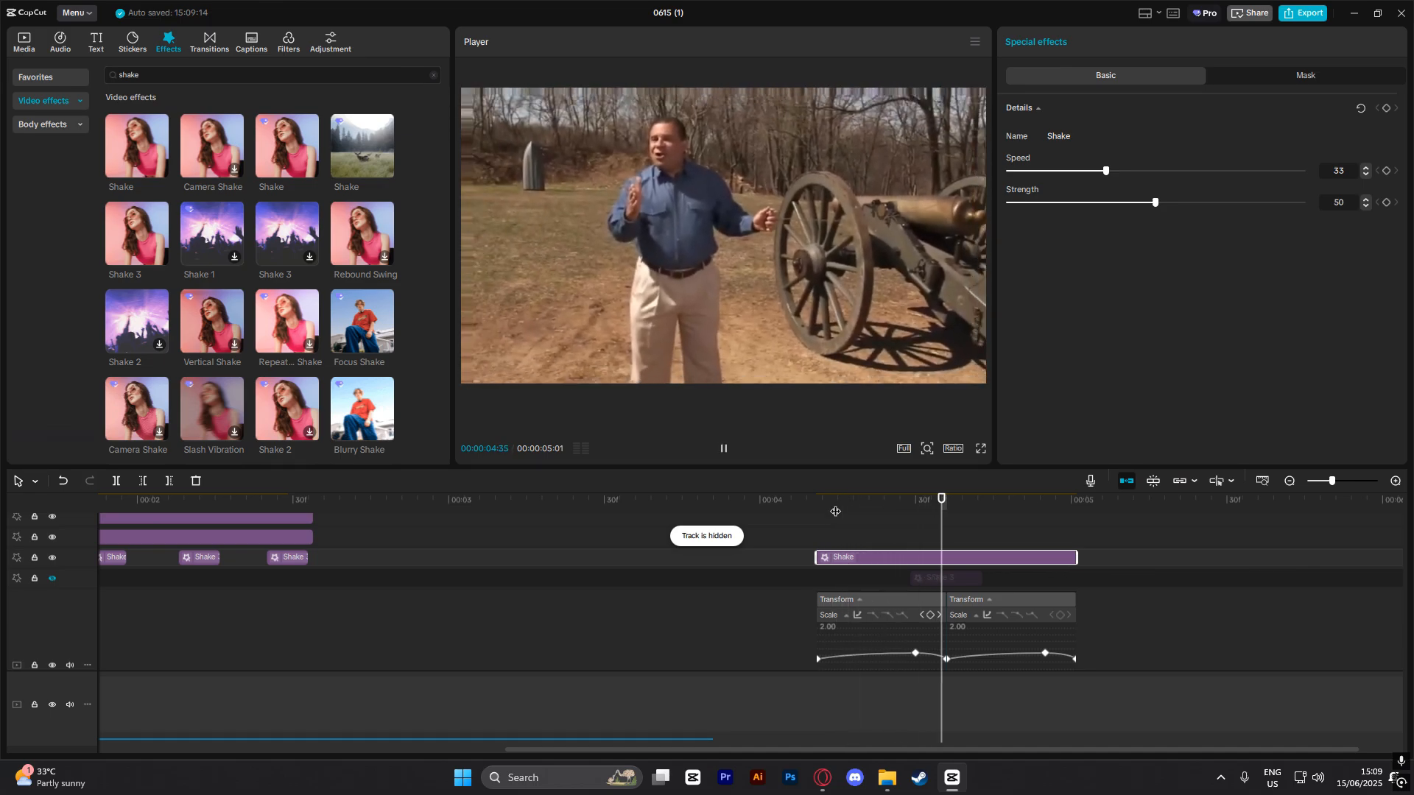
left_click(835, 509)
key("space")
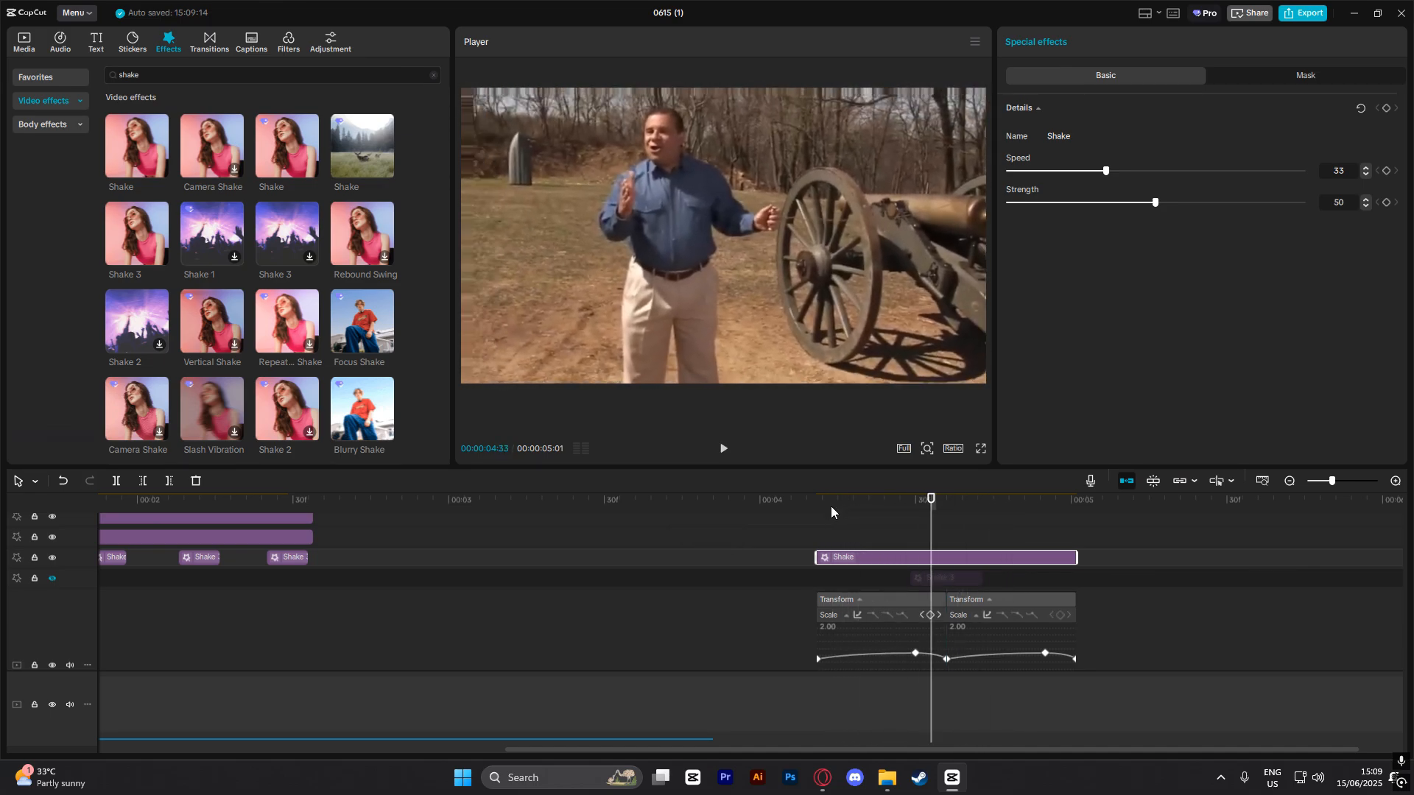
left_click(52, 578)
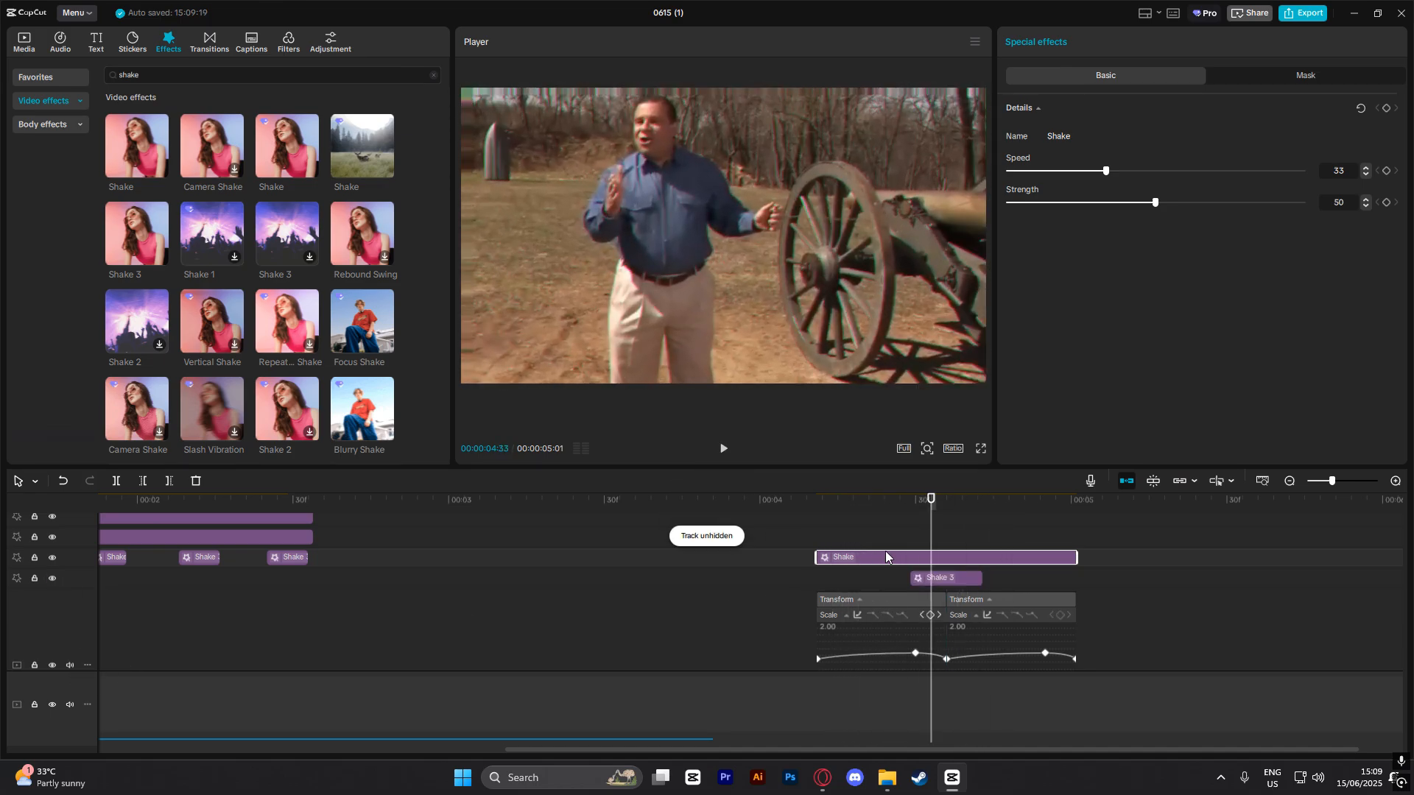
Lower the Shake effect's speed to about 5 and its strength close to the minimum.
left_click(906, 520)
left_click_drag(905, 520, 891, 523)
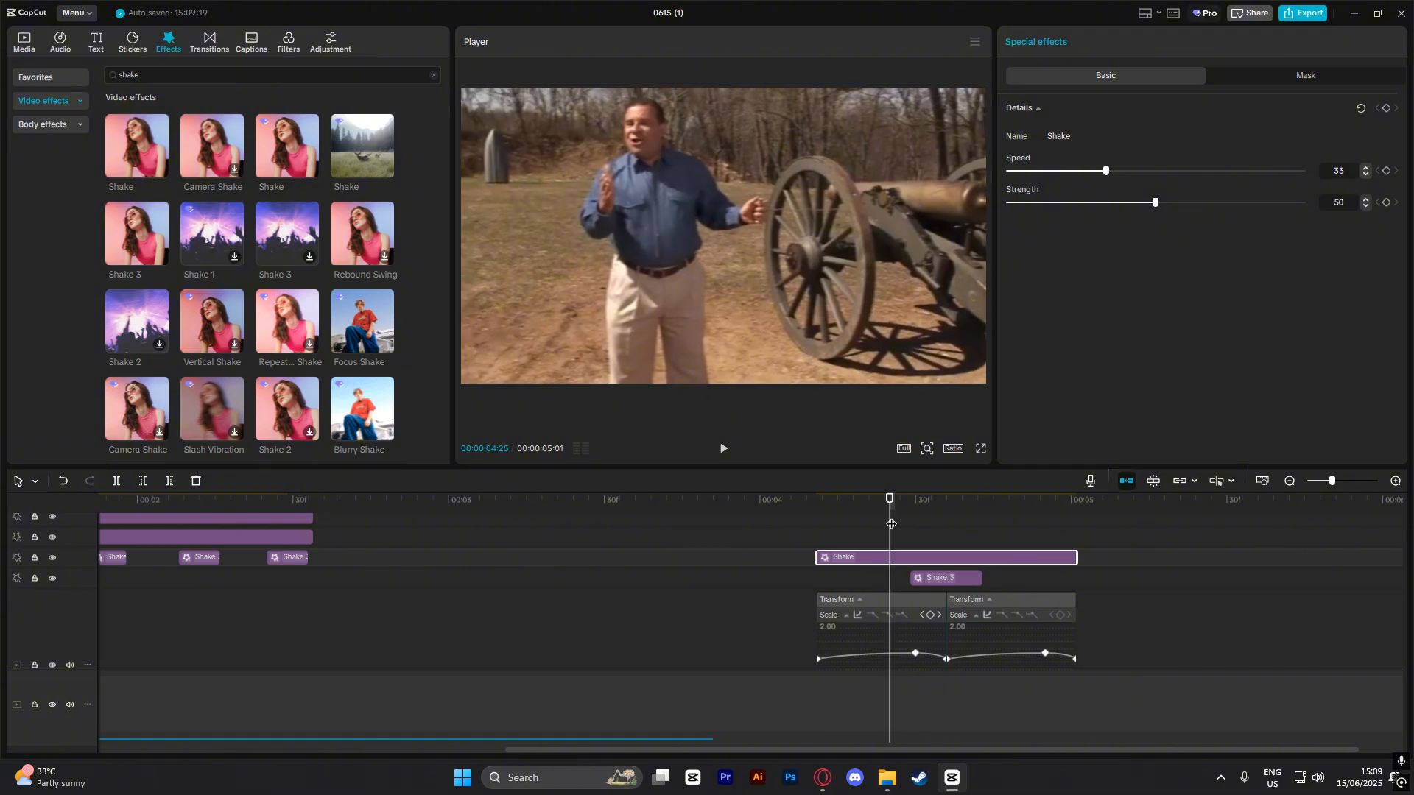
left_click(894, 519)
left_click(839, 533)
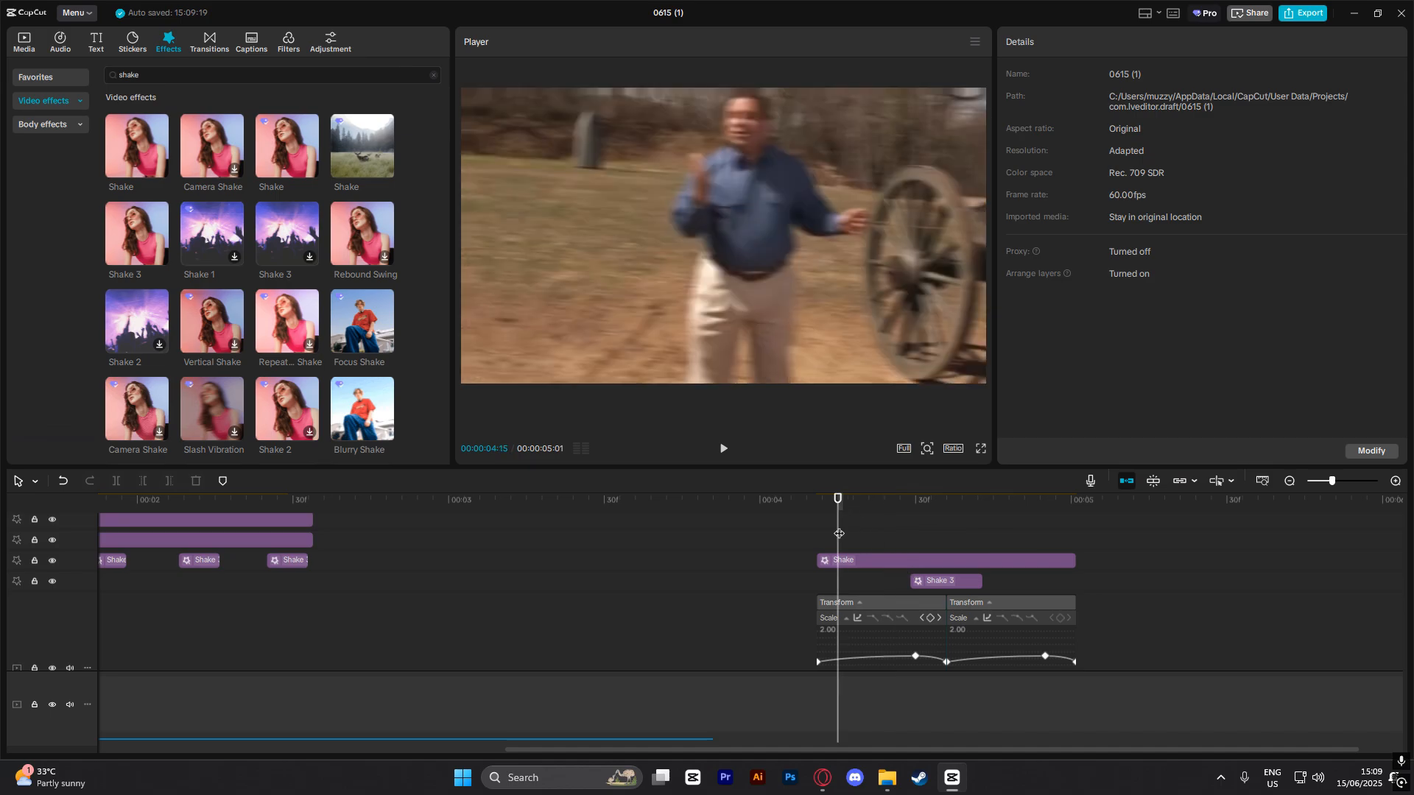
left_click_drag(839, 533, 899, 527)
left_click(925, 560)
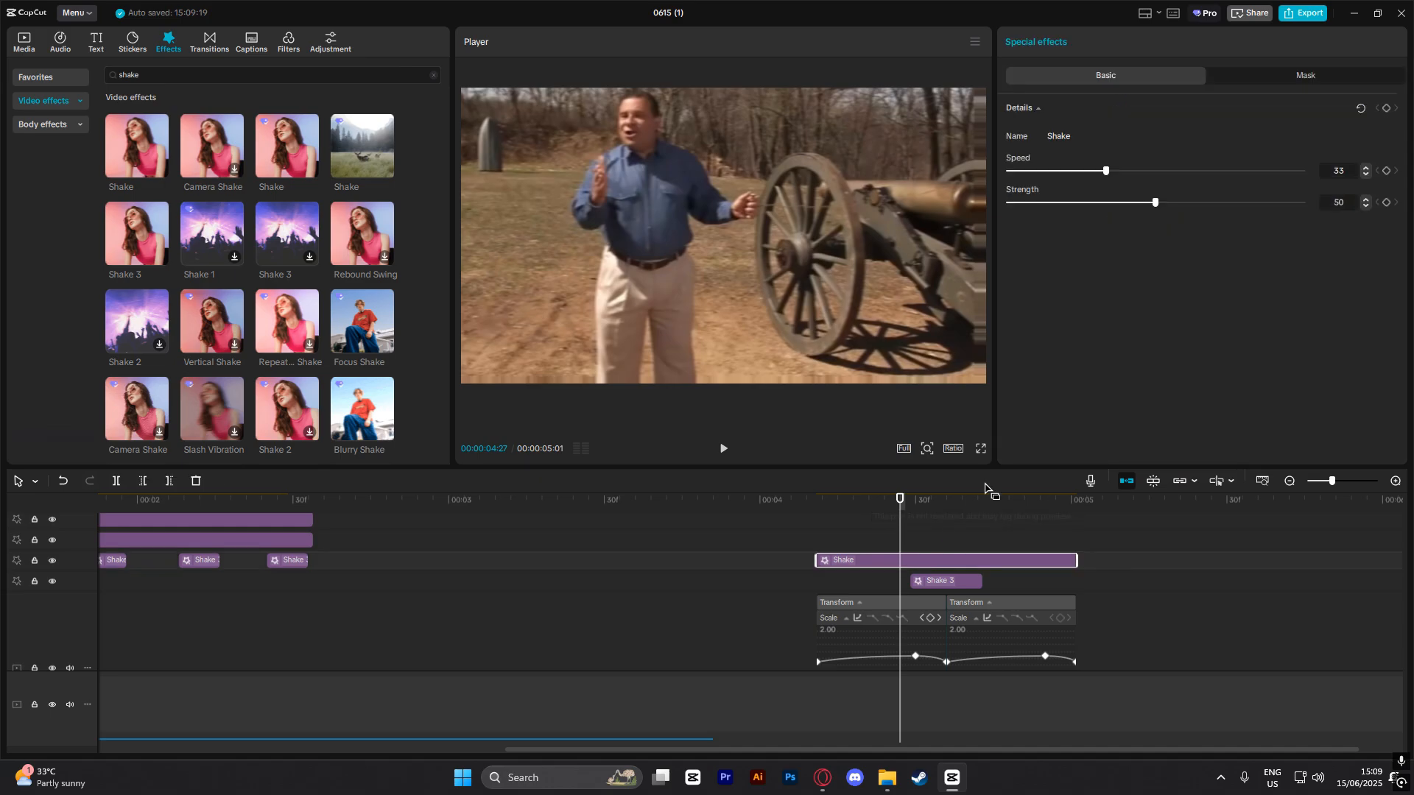
left_click(1019, 171)
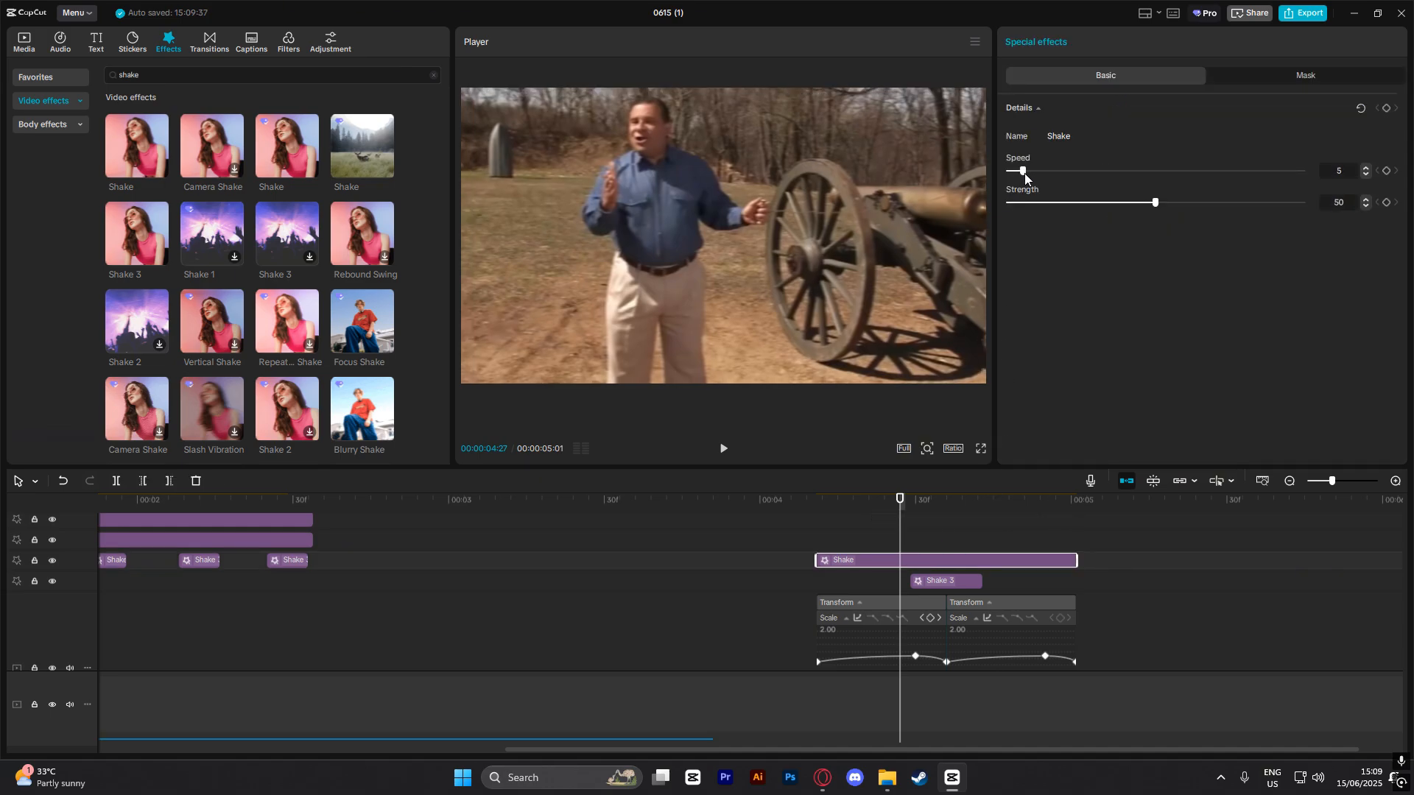
left_click_drag(1025, 175, 1020, 172)
left_click(1019, 203)
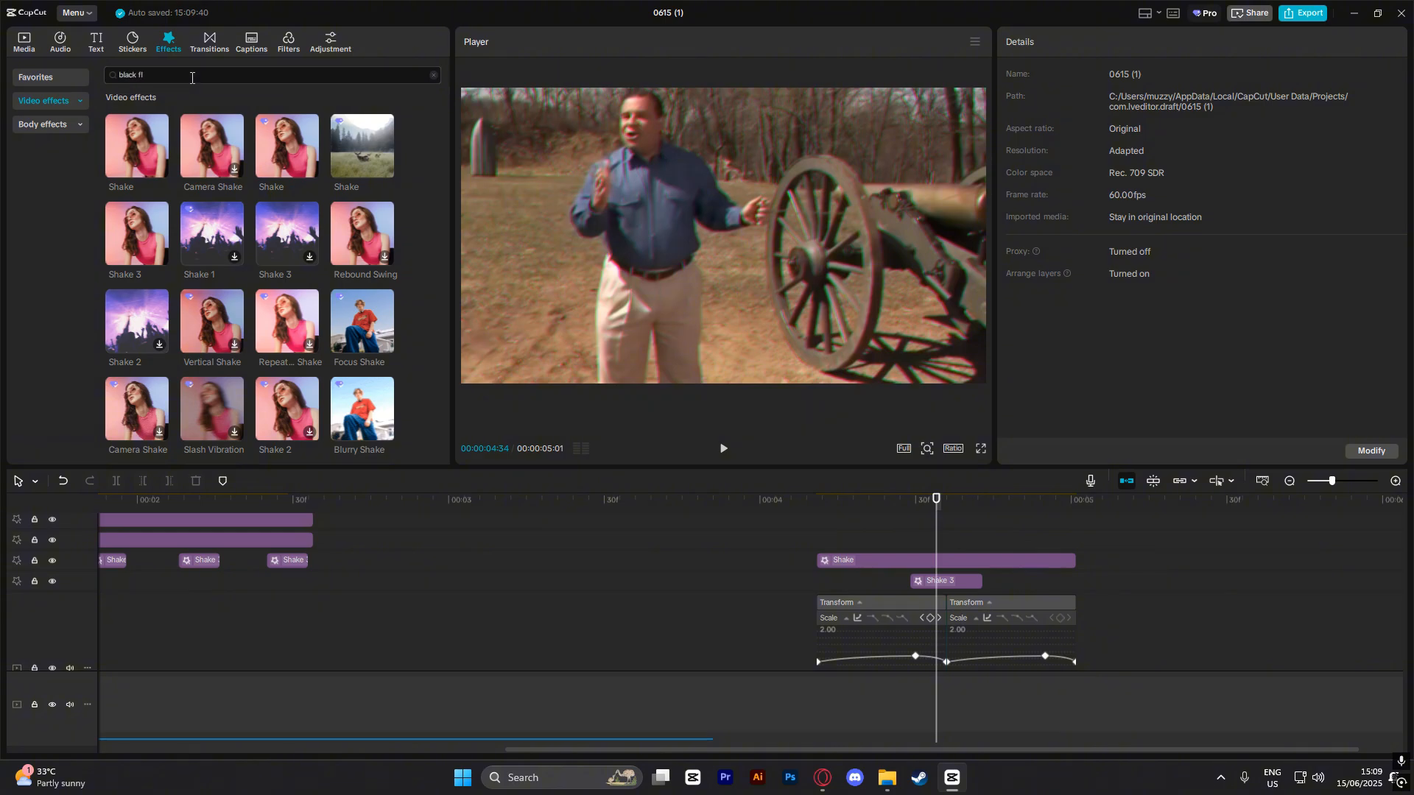
Search the effects for "black flash", place Black Flash 2 above the clips and trim it to their end at 00:00:05:01.
key("Return")
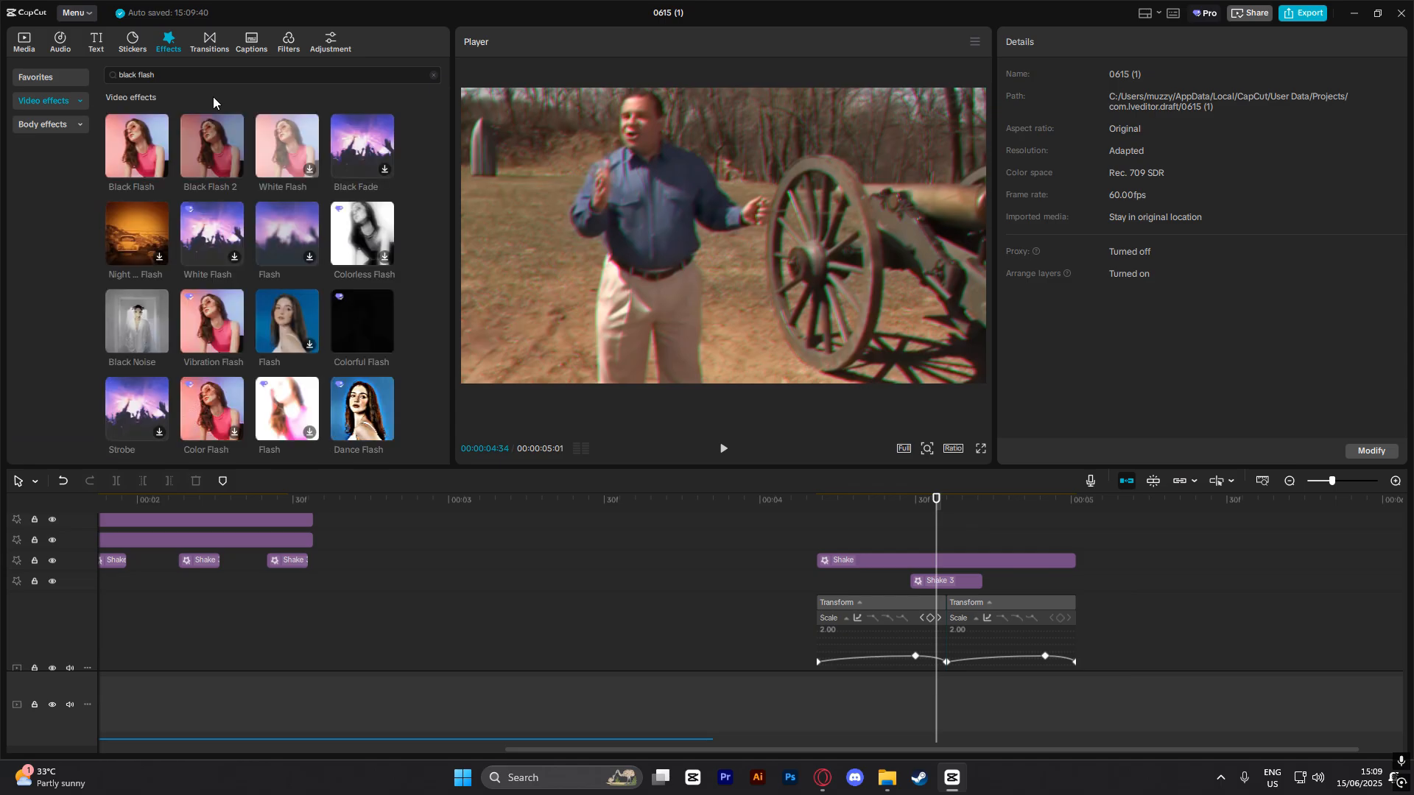
left_click_drag(224, 140, 854, 560)
left_click(1040, 503)
left_click_drag(1052, 511, 1077, 509)
left_click(116, 481)
key("Delete")
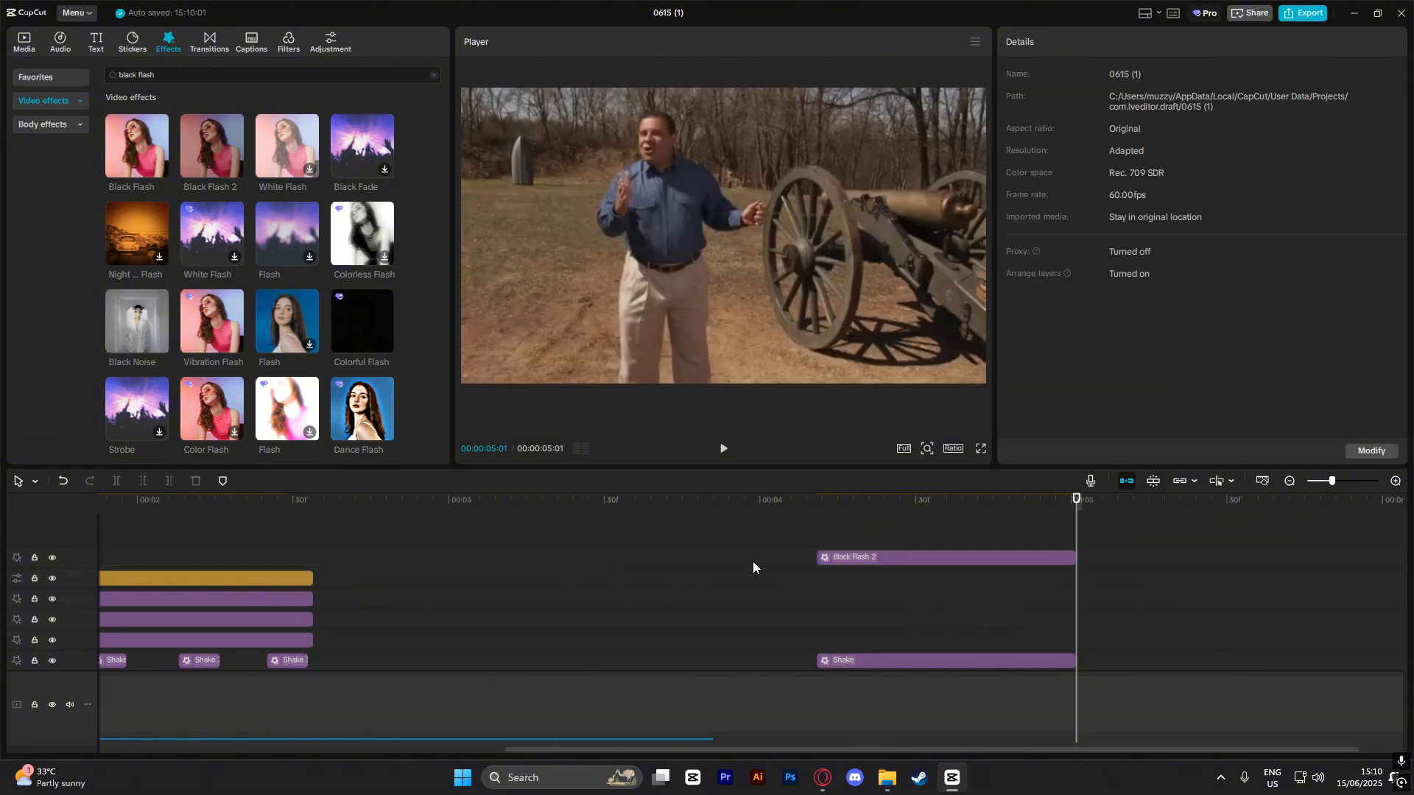
Move the Black Flash 2 effect between the Shake and Shake 3 tracks, aligned with the start and end of the clips, and play the edit.
left_click_drag(865, 558, 816, 607)
left_click(821, 607)
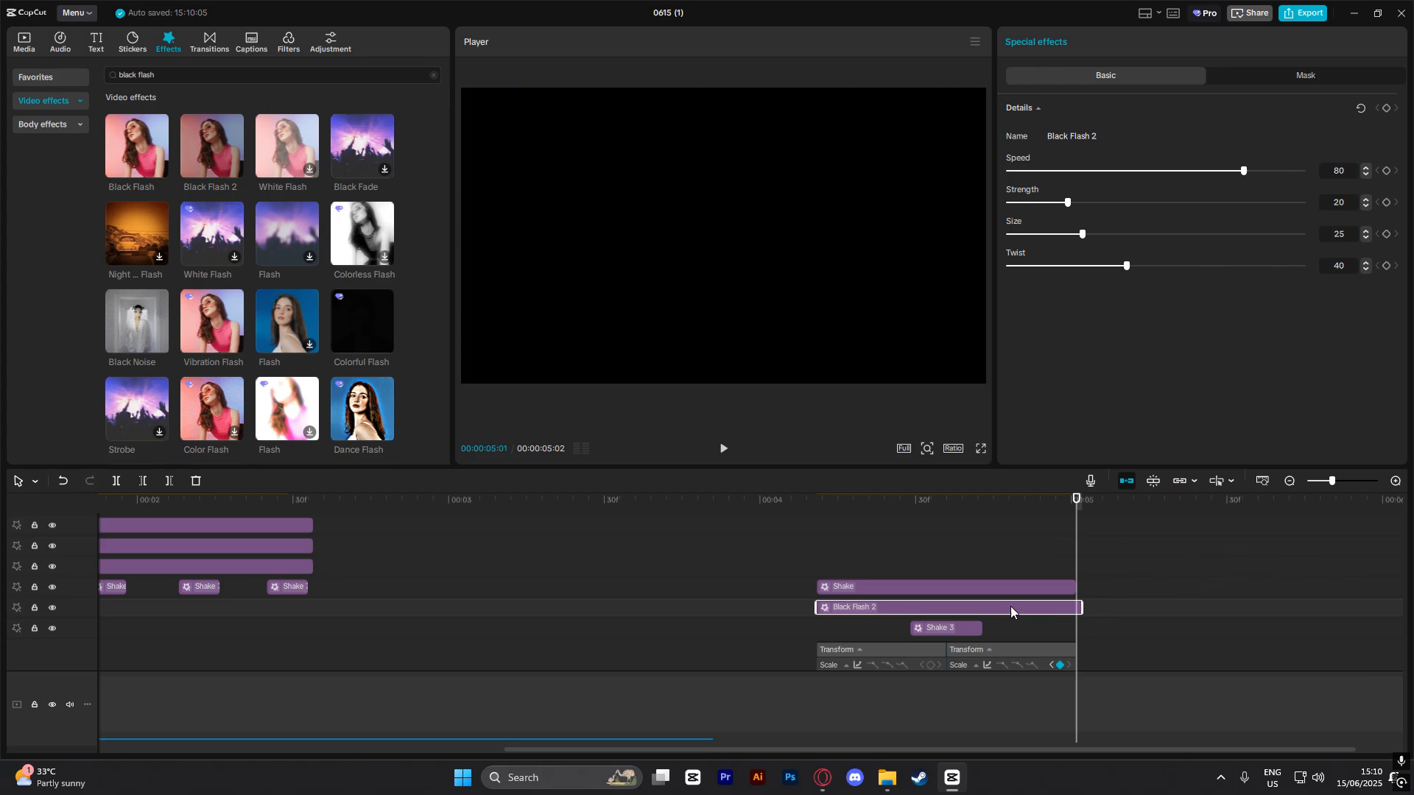
left_click_drag(1081, 606, 1075, 606)
left_click(769, 530)
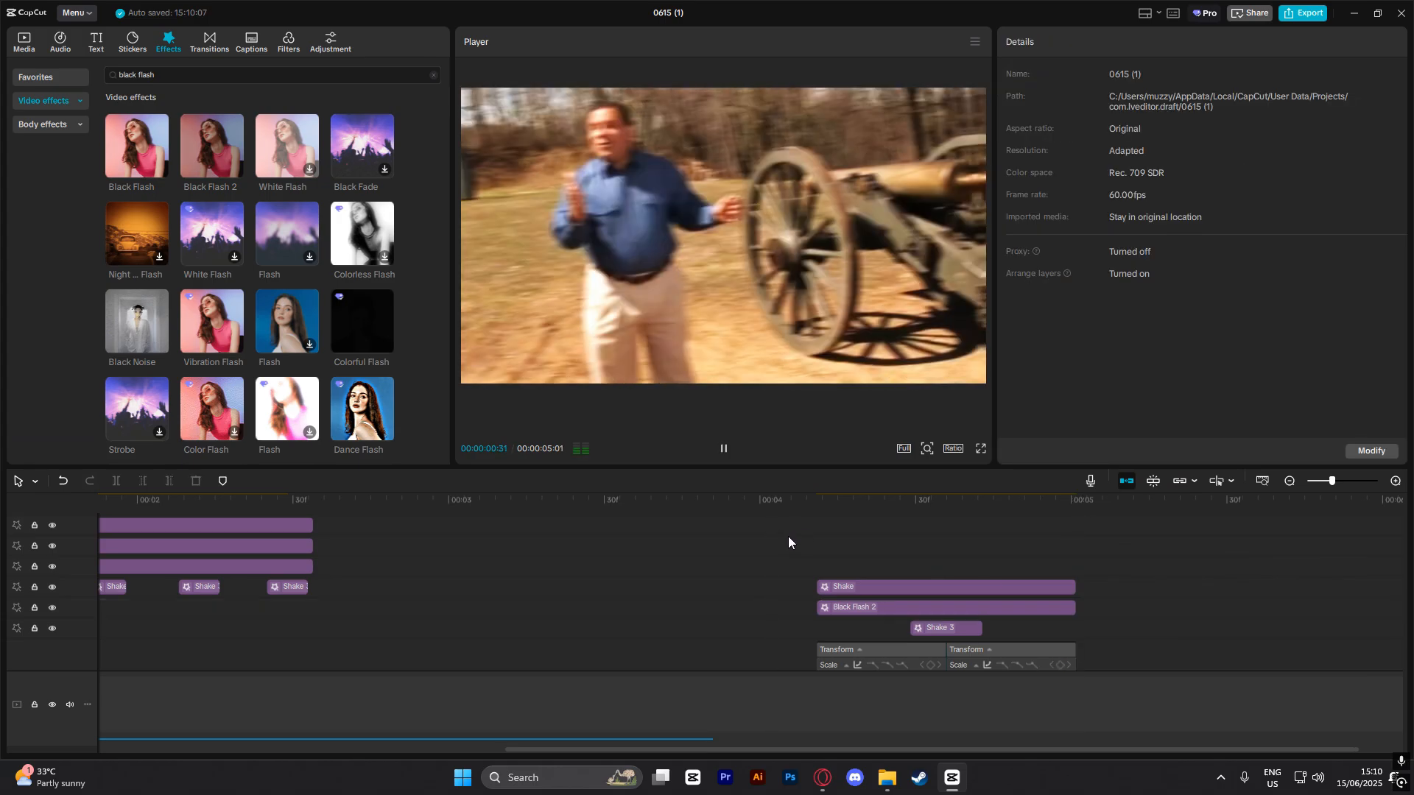
Set the Black Flash 2 effect's speed and strength to 10 and size to 11, and lower its twist to about 10.
left_click(786, 535)
key("space")
left_click(810, 526)
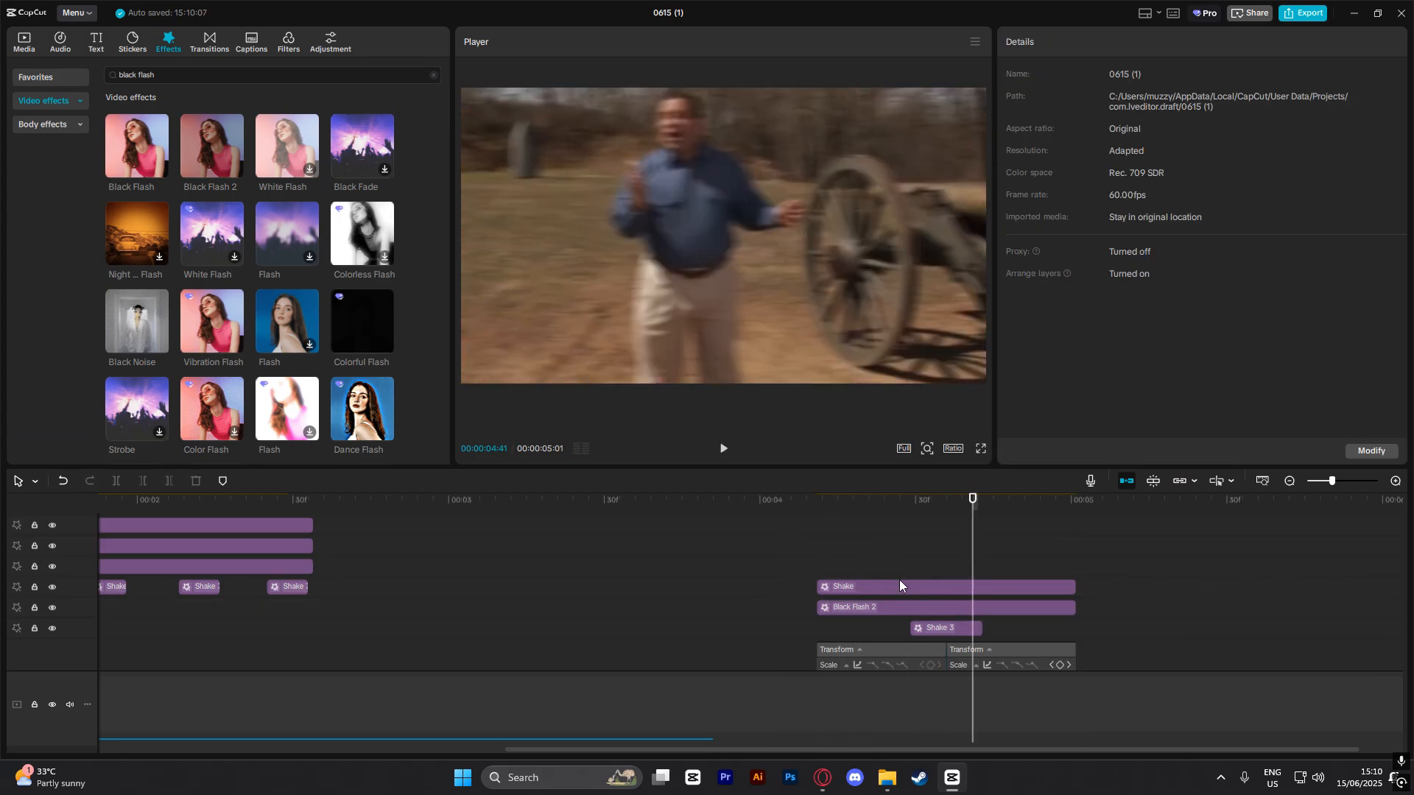
left_click(926, 607)
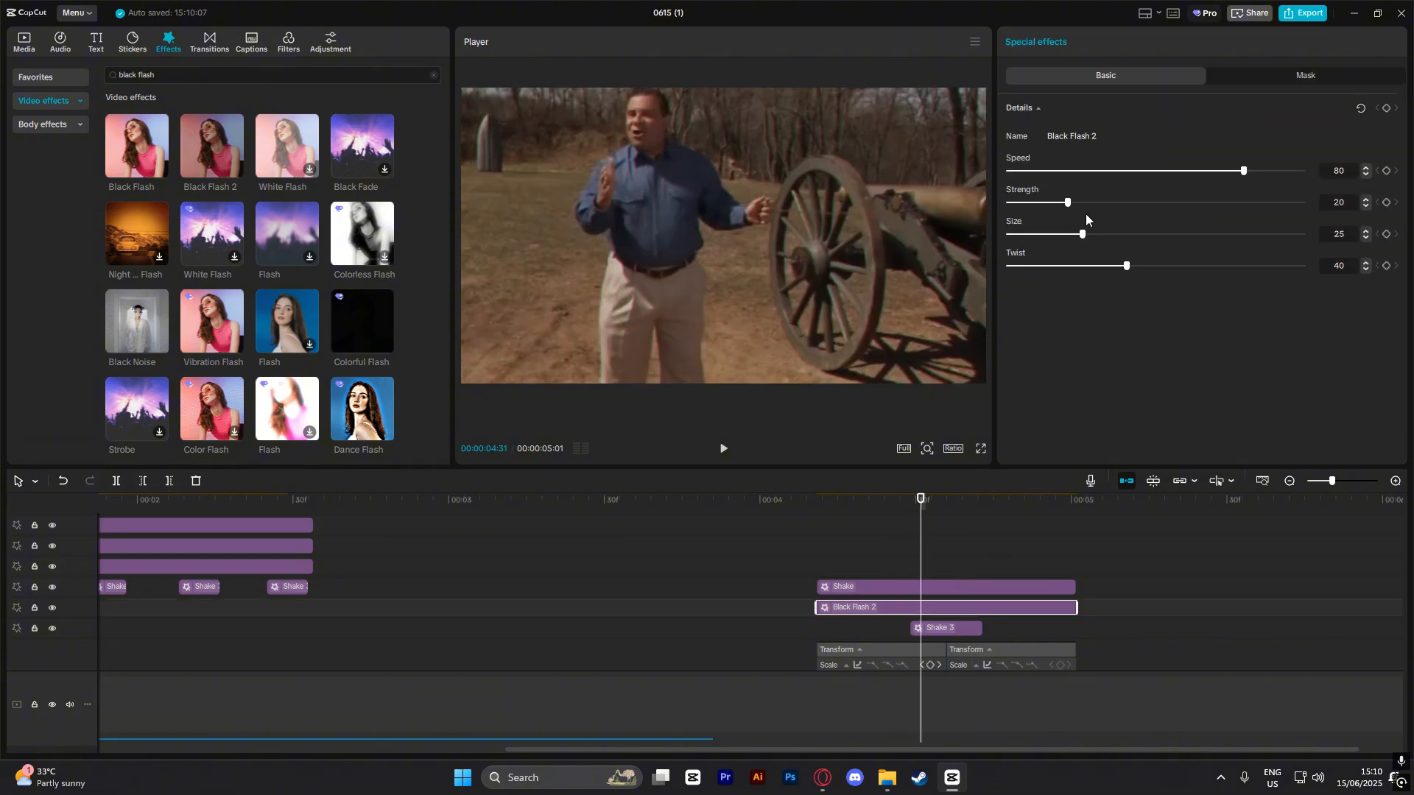
left_click_drag(1059, 205, 1040, 235)
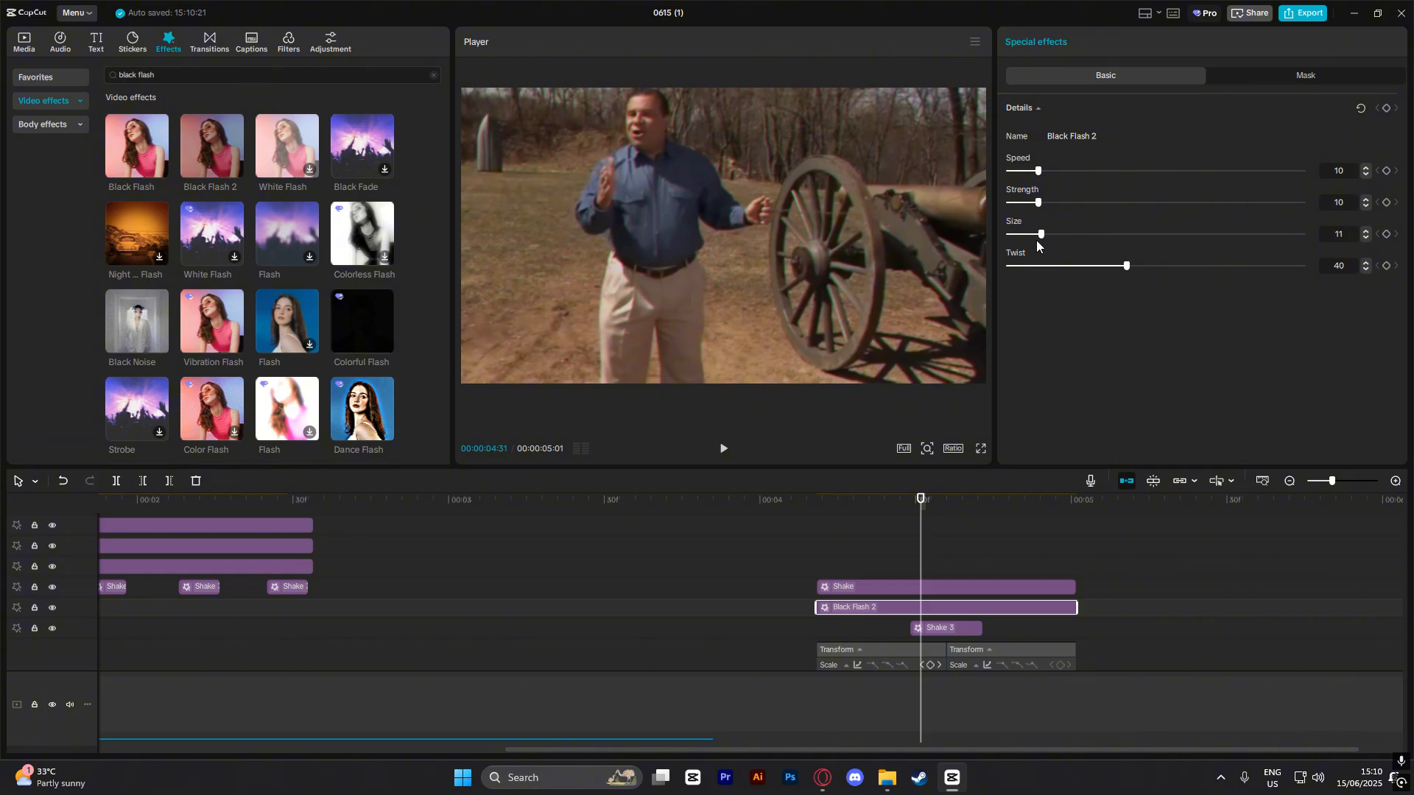
left_click(1035, 267)
Play the clips several times to check the weakened Black Flash 2 effect.
left_click(779, 552)
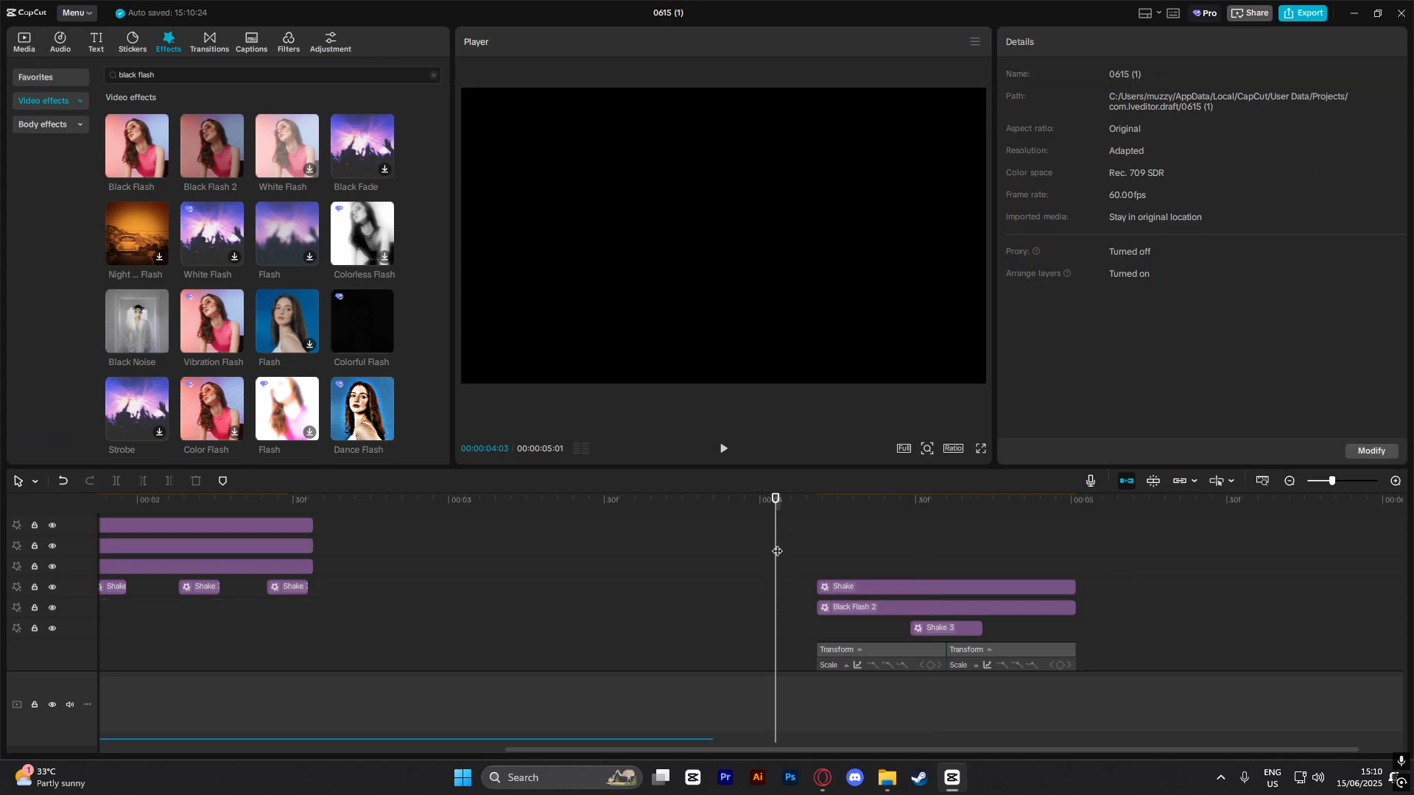
key("space")
left_click(774, 557)
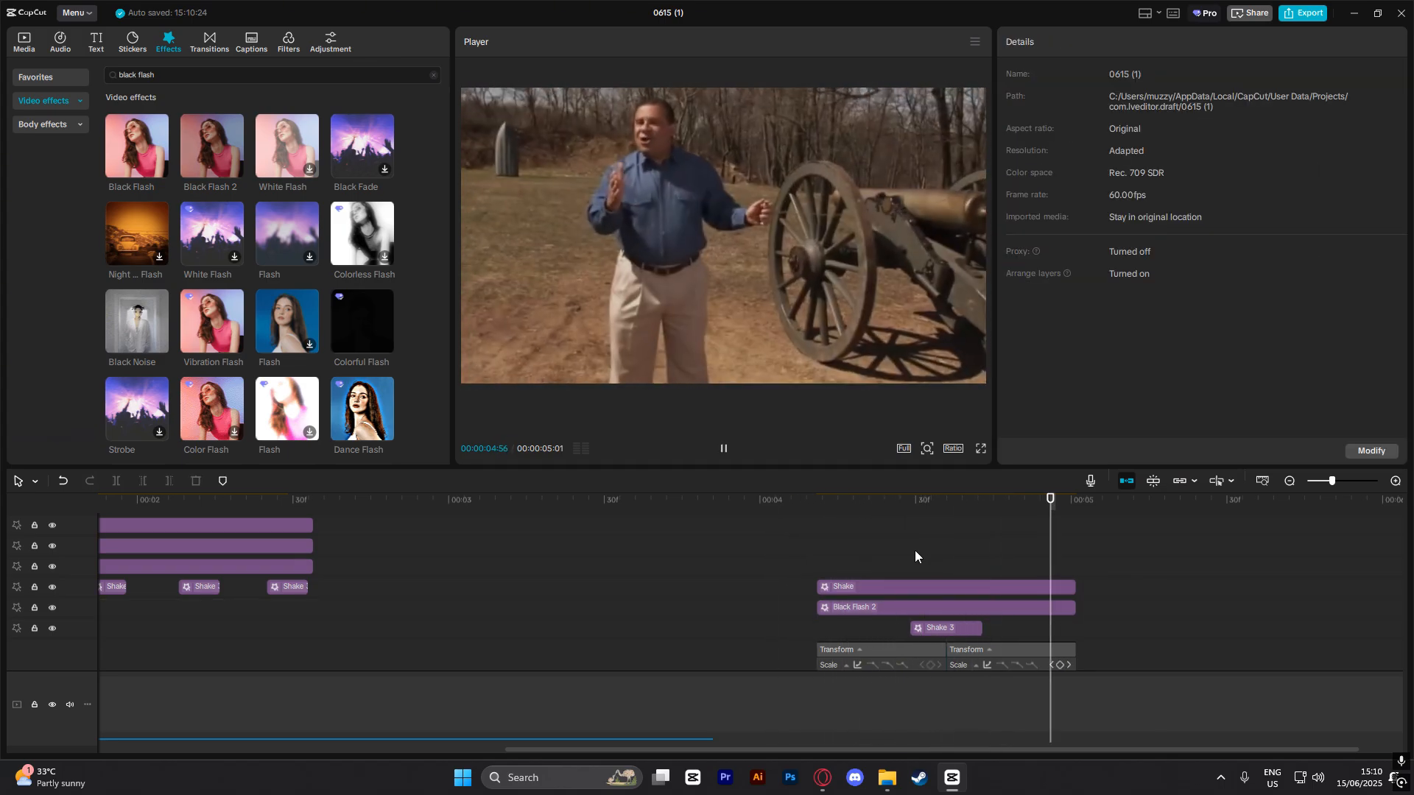
left_click(802, 534)
left_click(837, 537)
key("space")
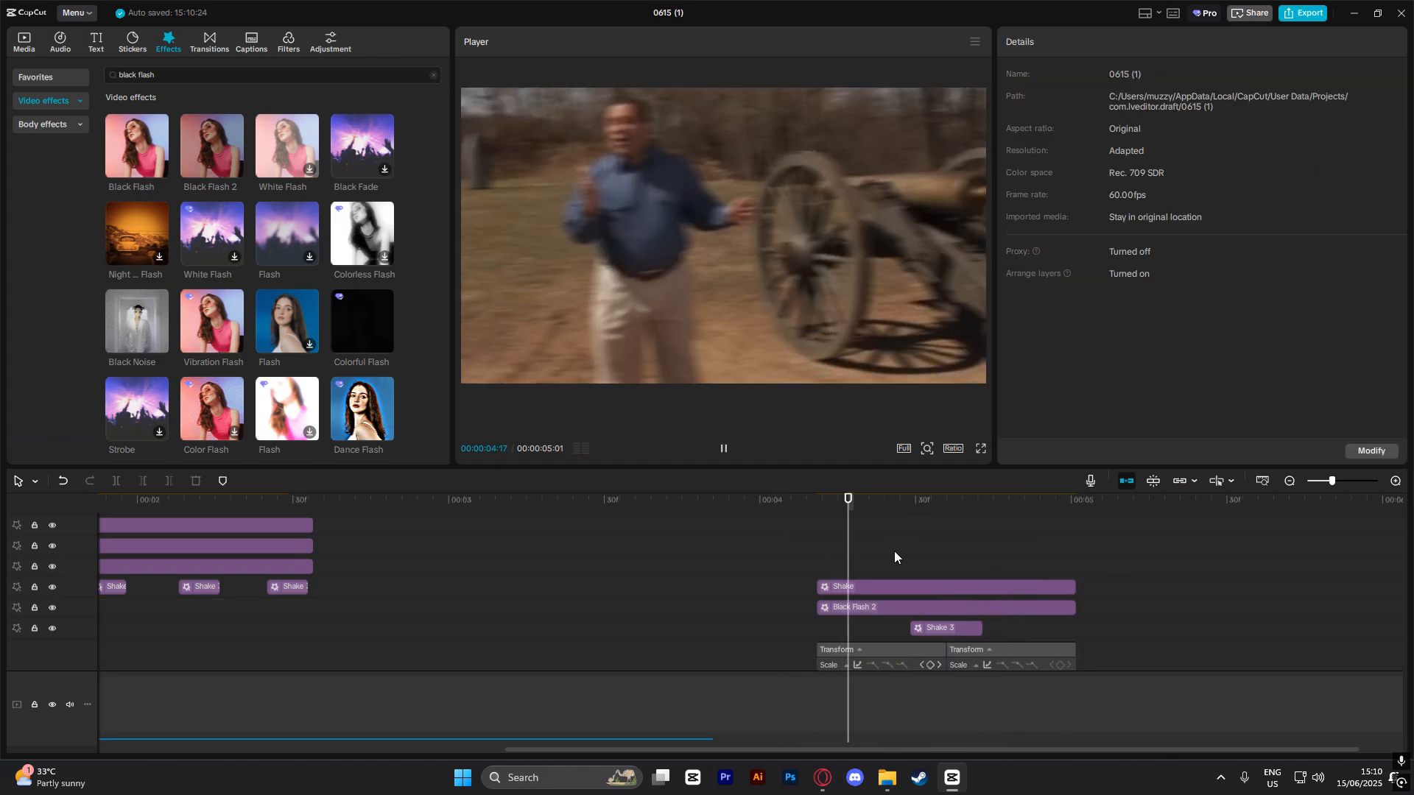
key("space")
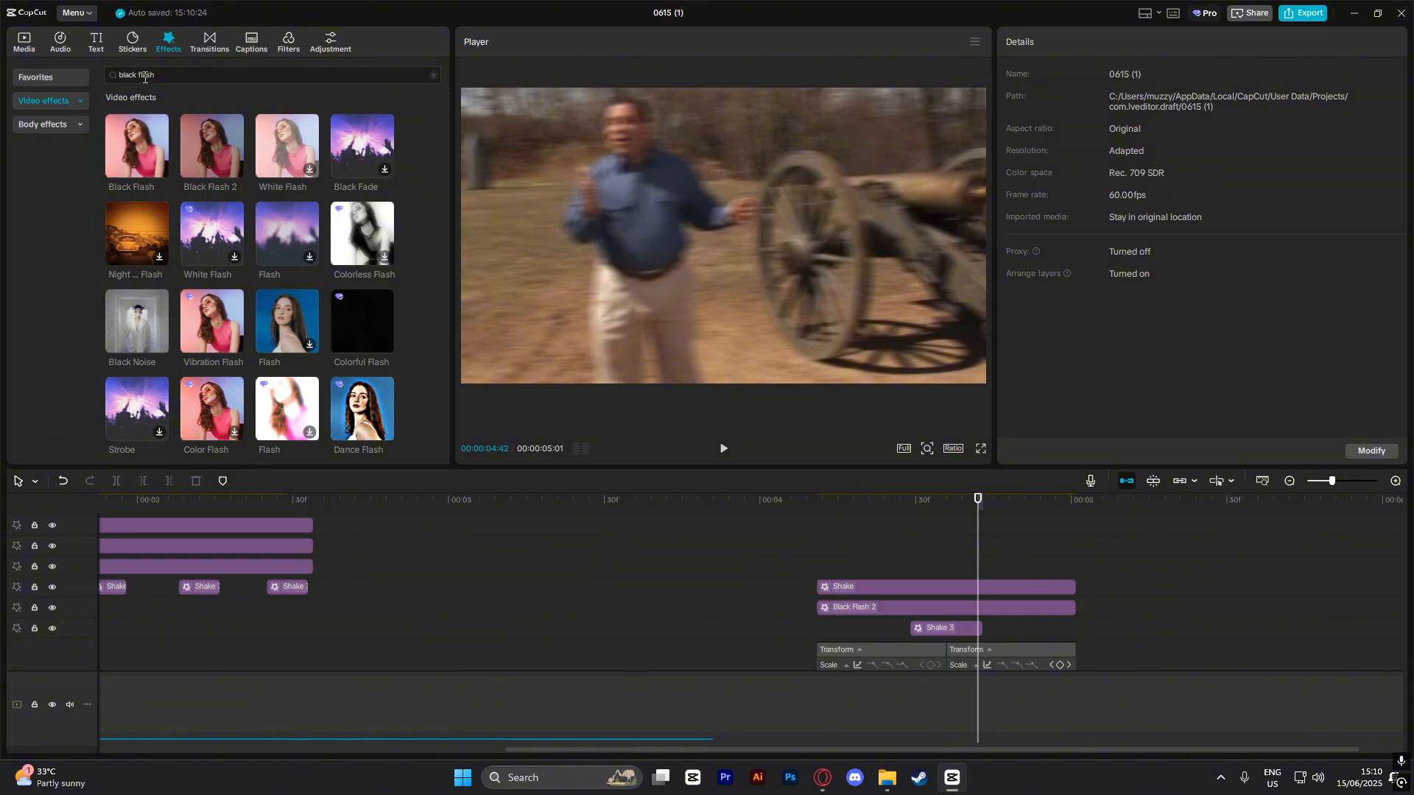
Search the video effects for "fps lag" and then for "lag".
type("fps lag")
key("Return")
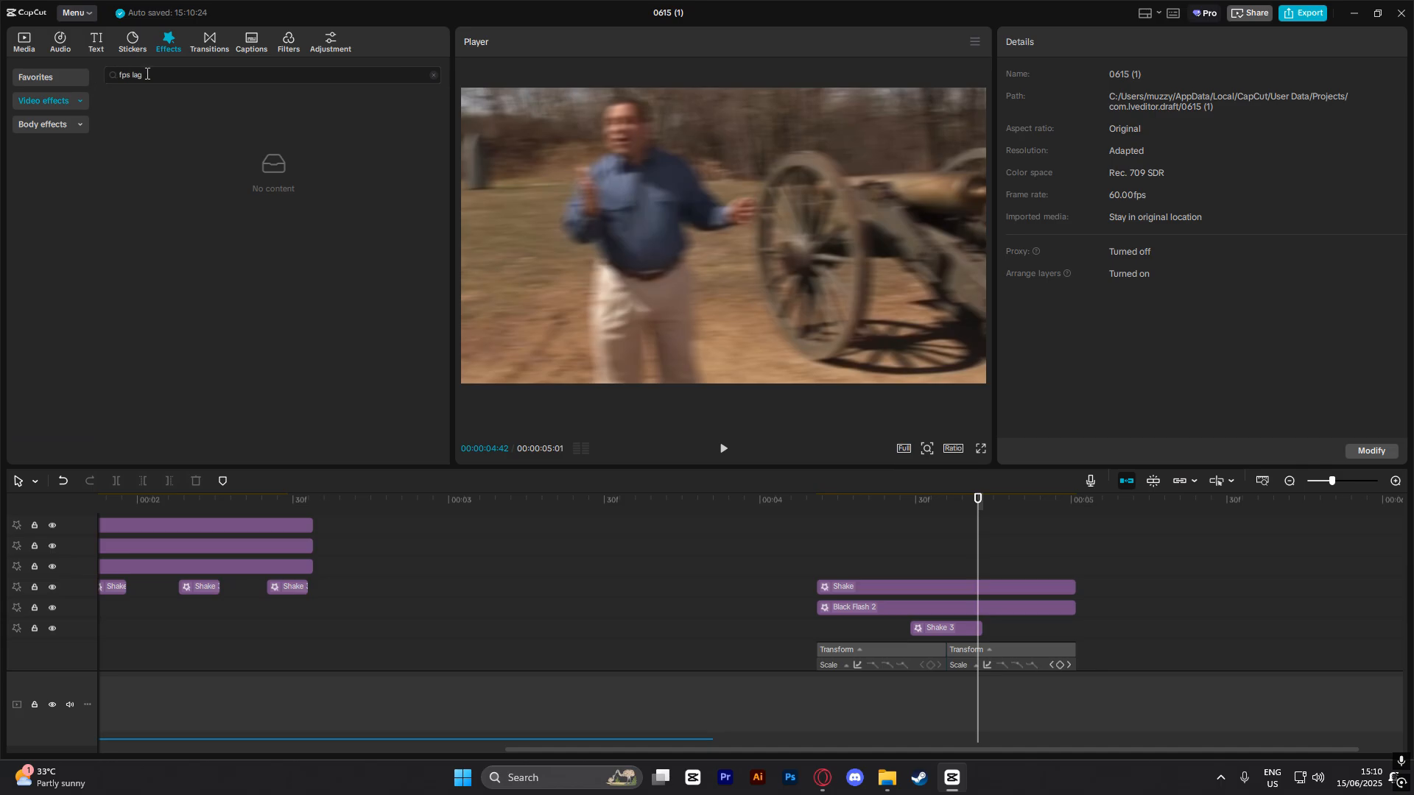
left_click(148, 74)
type("a")
key("BackSpace")
type("lag")
key("Return")
Place the FPS Lag effect between the Shake and Black Flash 2 tracks, spanning the clips and trimmed to their end at 00:00:05:01.
left_click_drag(139, 152, 848, 660)
left_click_drag(1059, 527, 1076, 526)
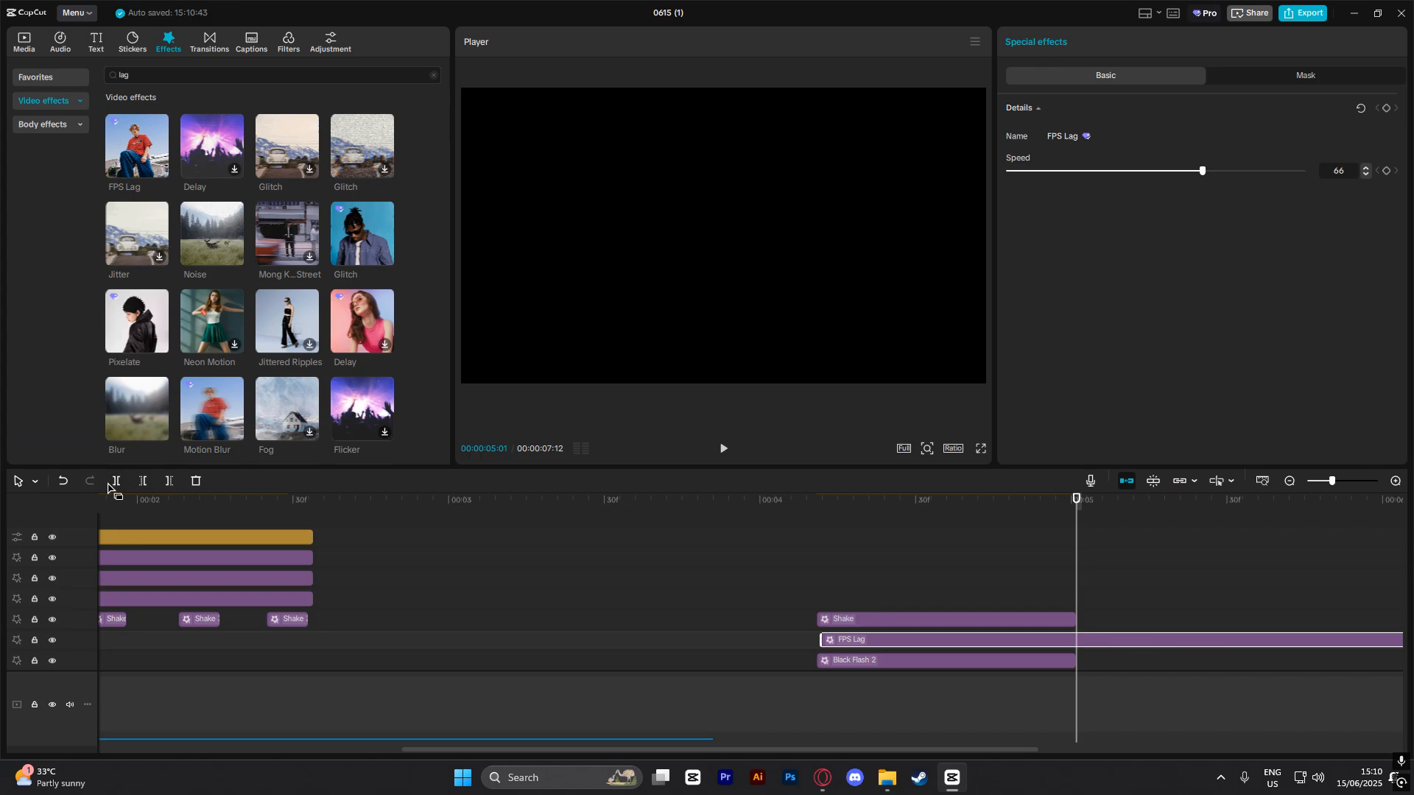
left_click(116, 480)
key("Delete")
left_click(855, 640)
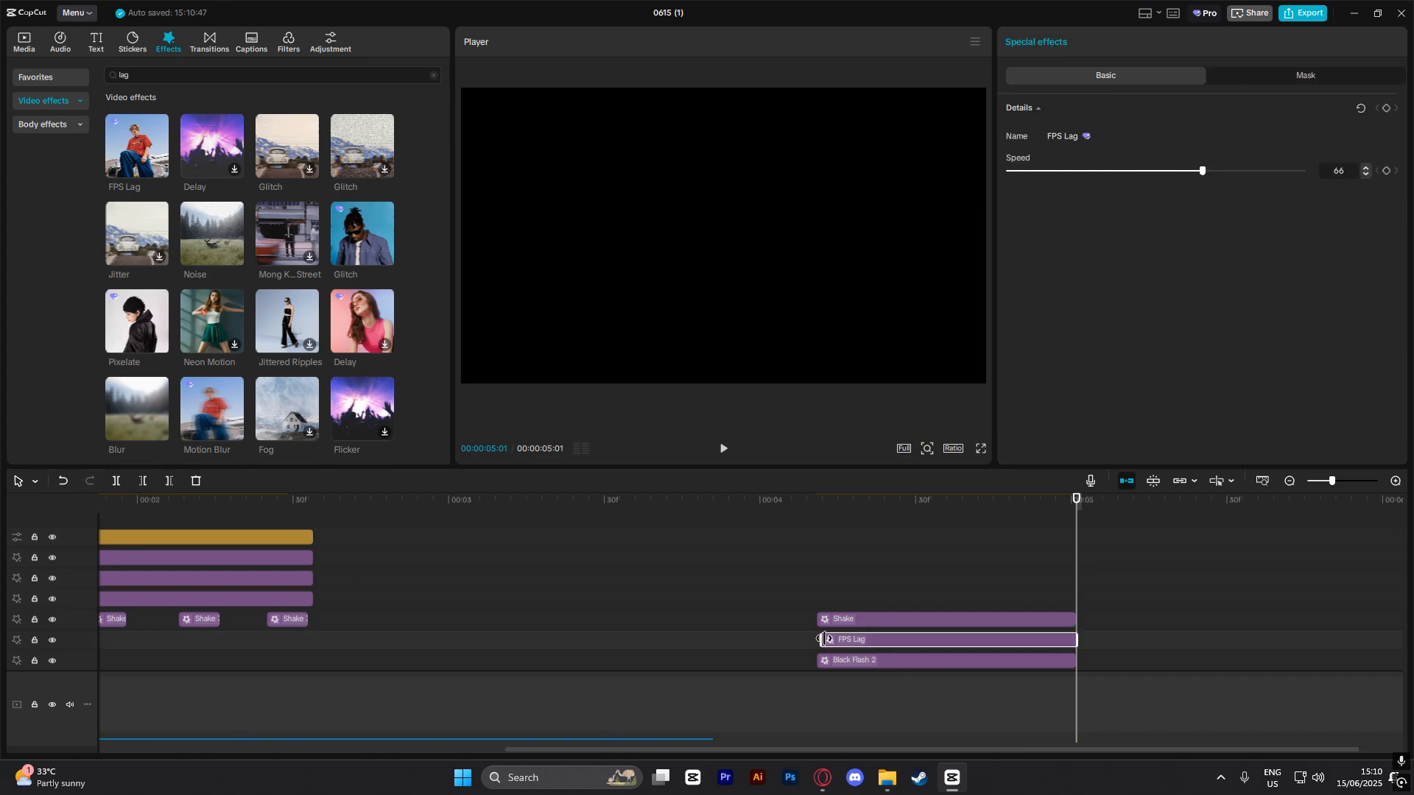
Play the clips repeatedly to check how FPS Lag looks with the other effects, and inspect its speed setting.
left_click(816, 567)
key("space")
left_click(809, 517)
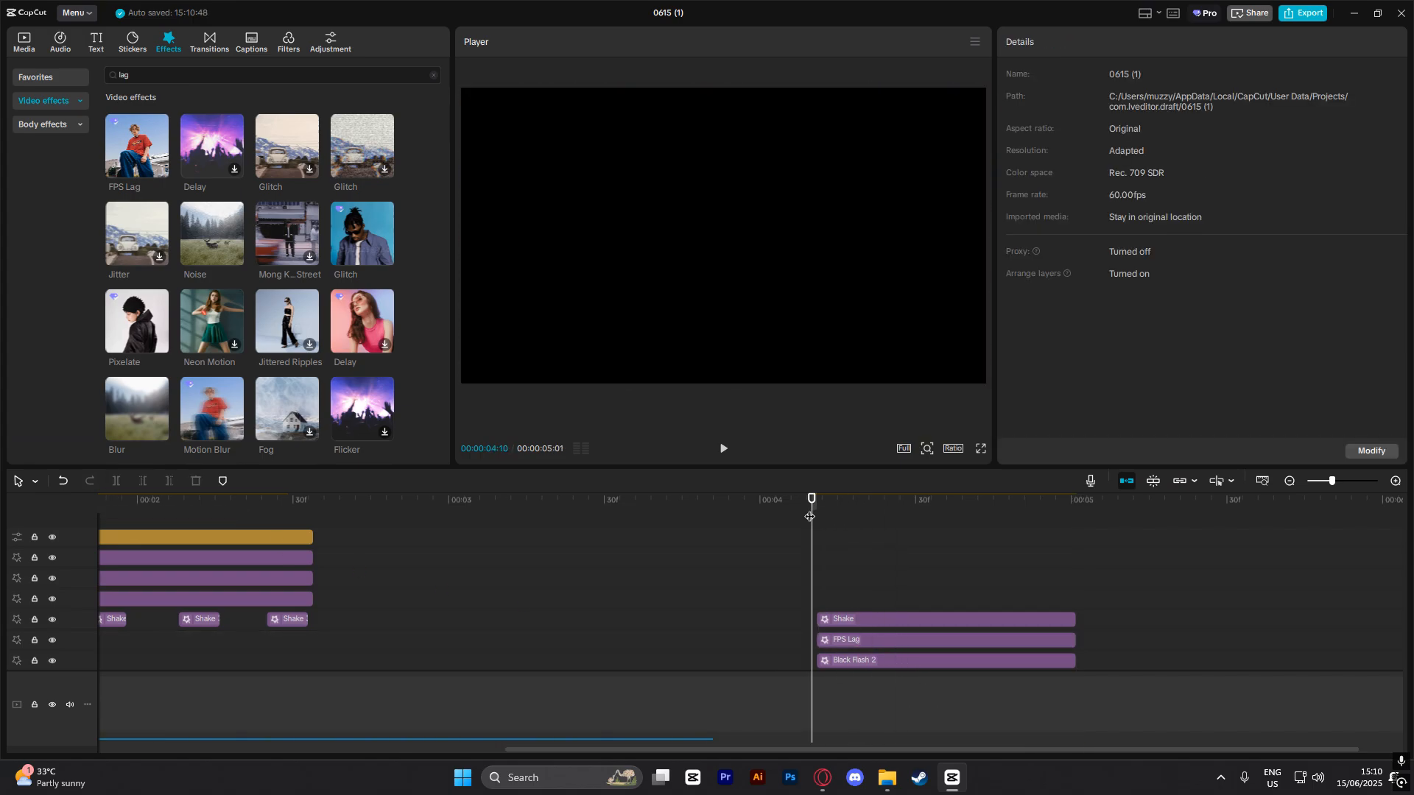
scroll(886, 545, "down", 1)
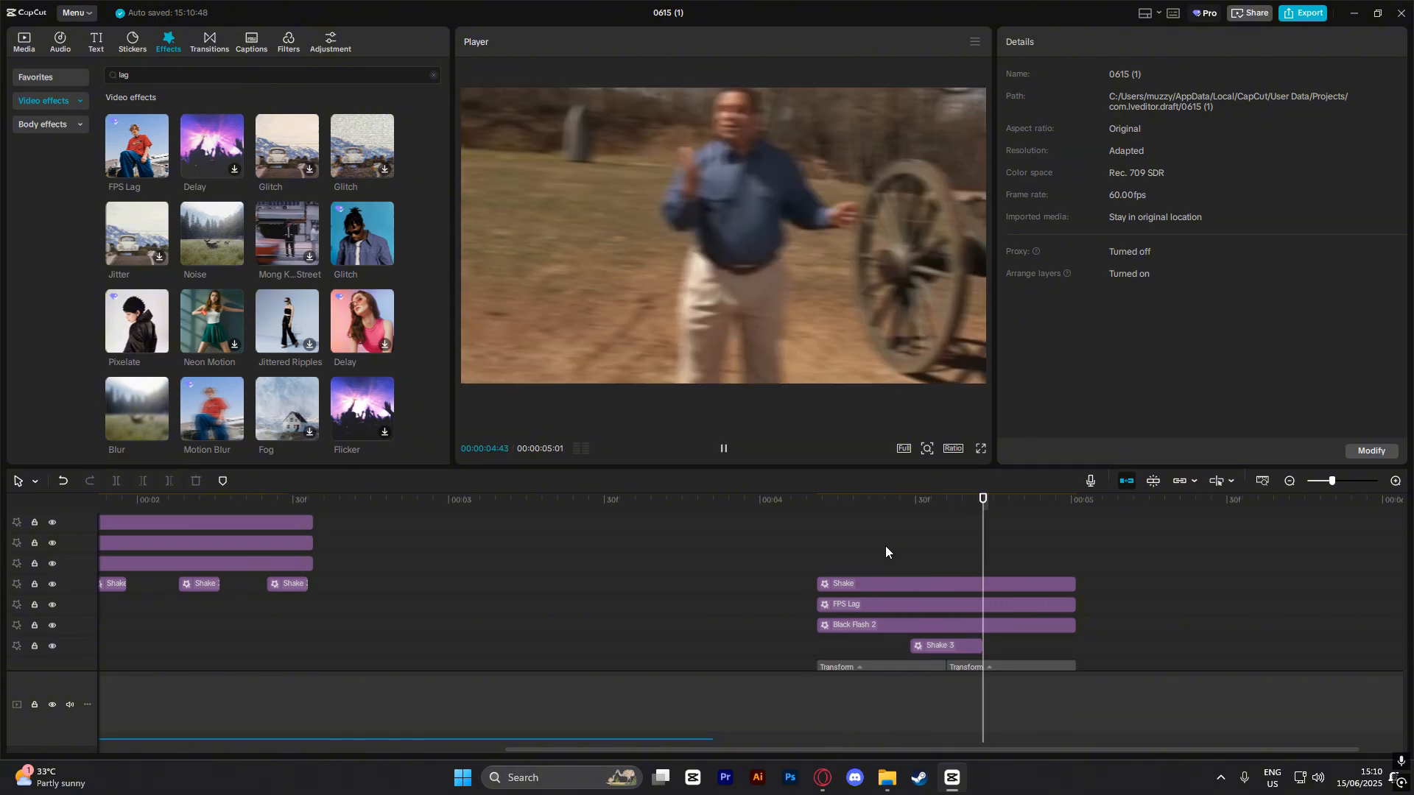
scroll(895, 541, "up", 1)
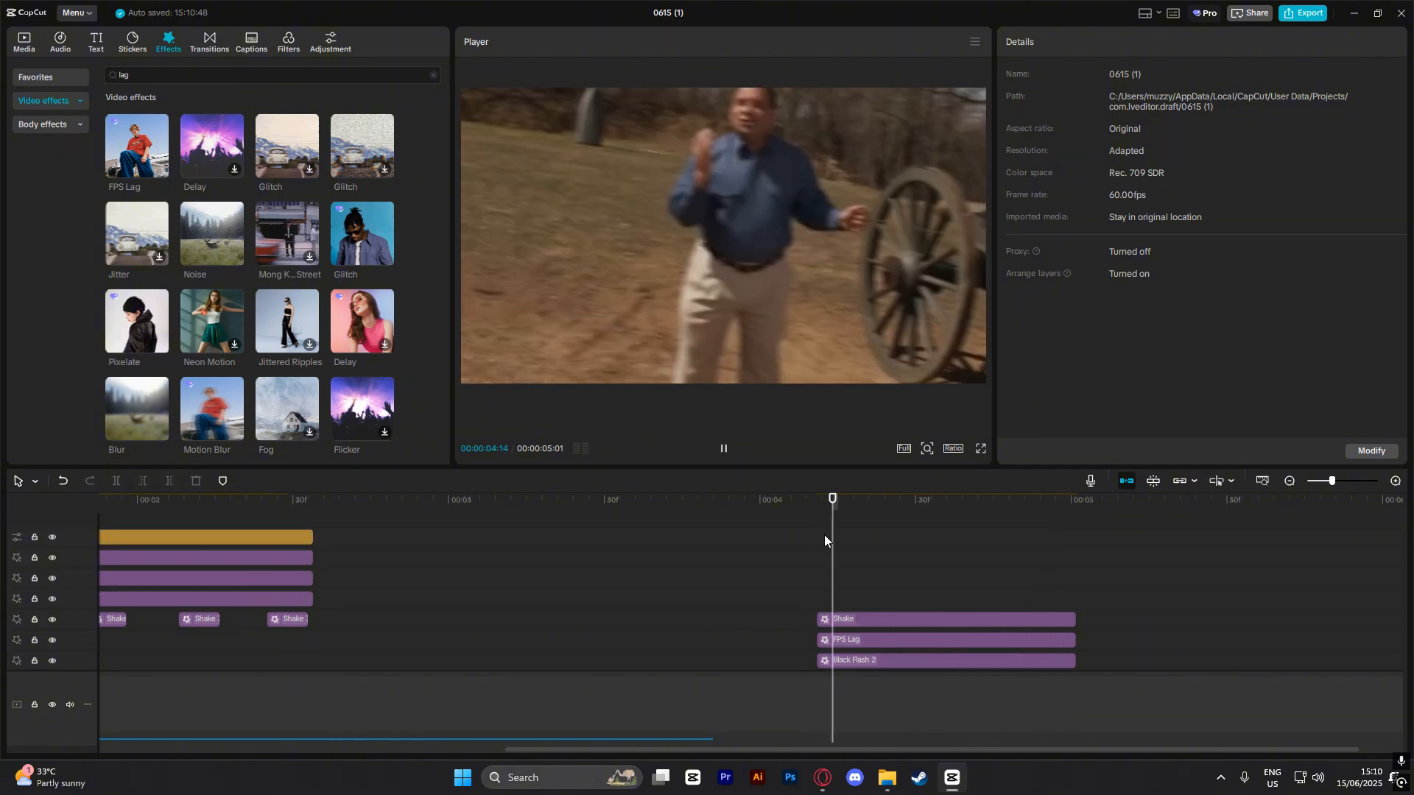
key("space")
left_click(906, 640)
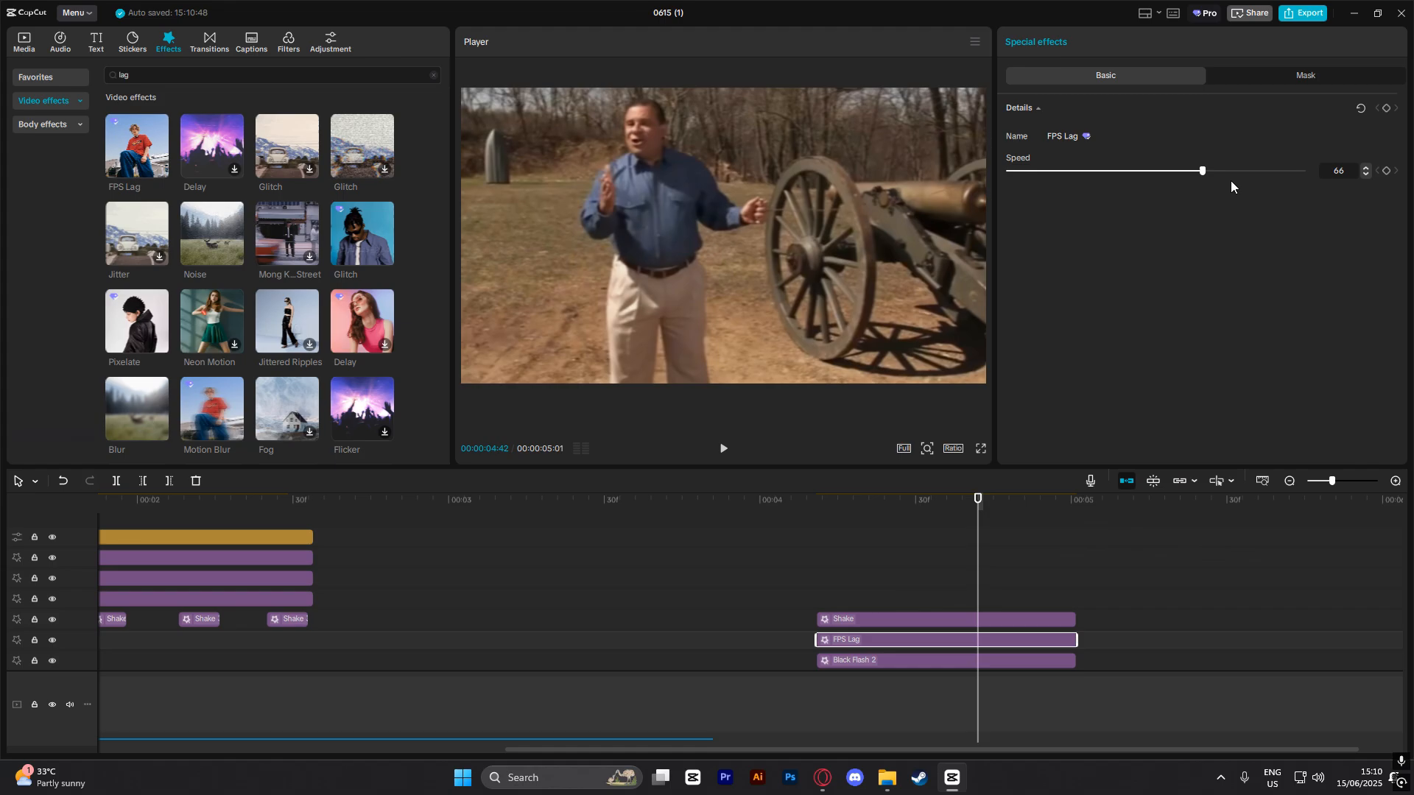
left_click(825, 534)
key("space")
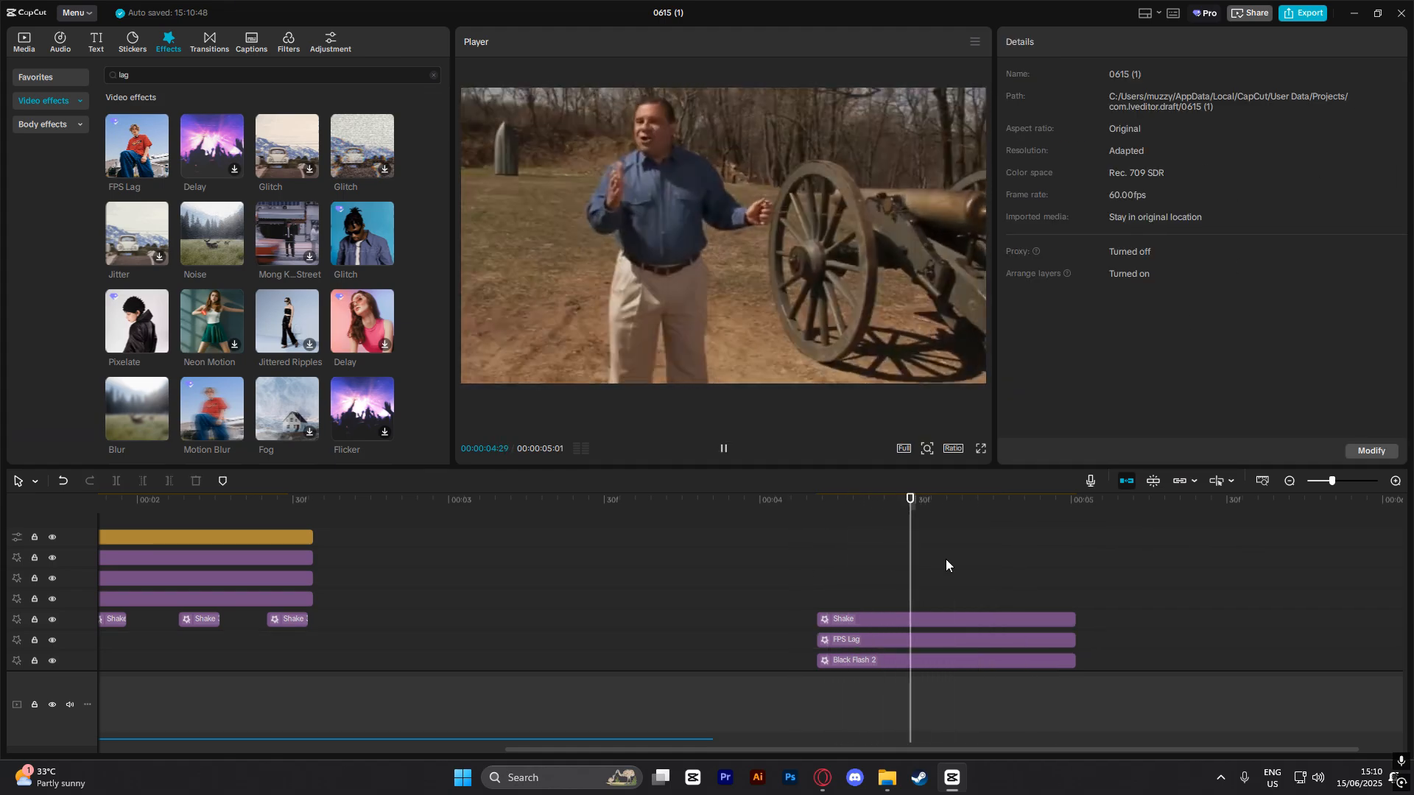
left_click(801, 554)
key("space")
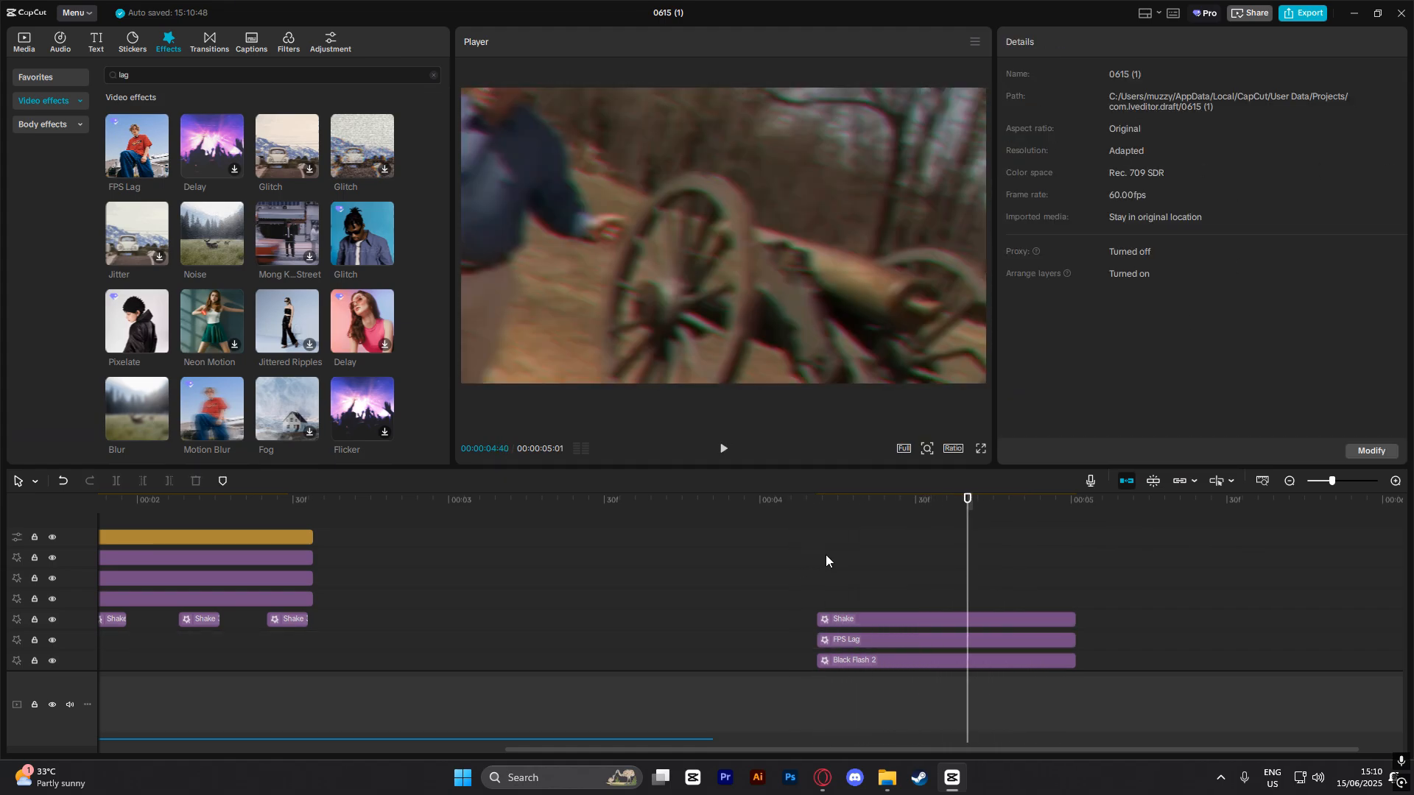
left_click(802, 545)
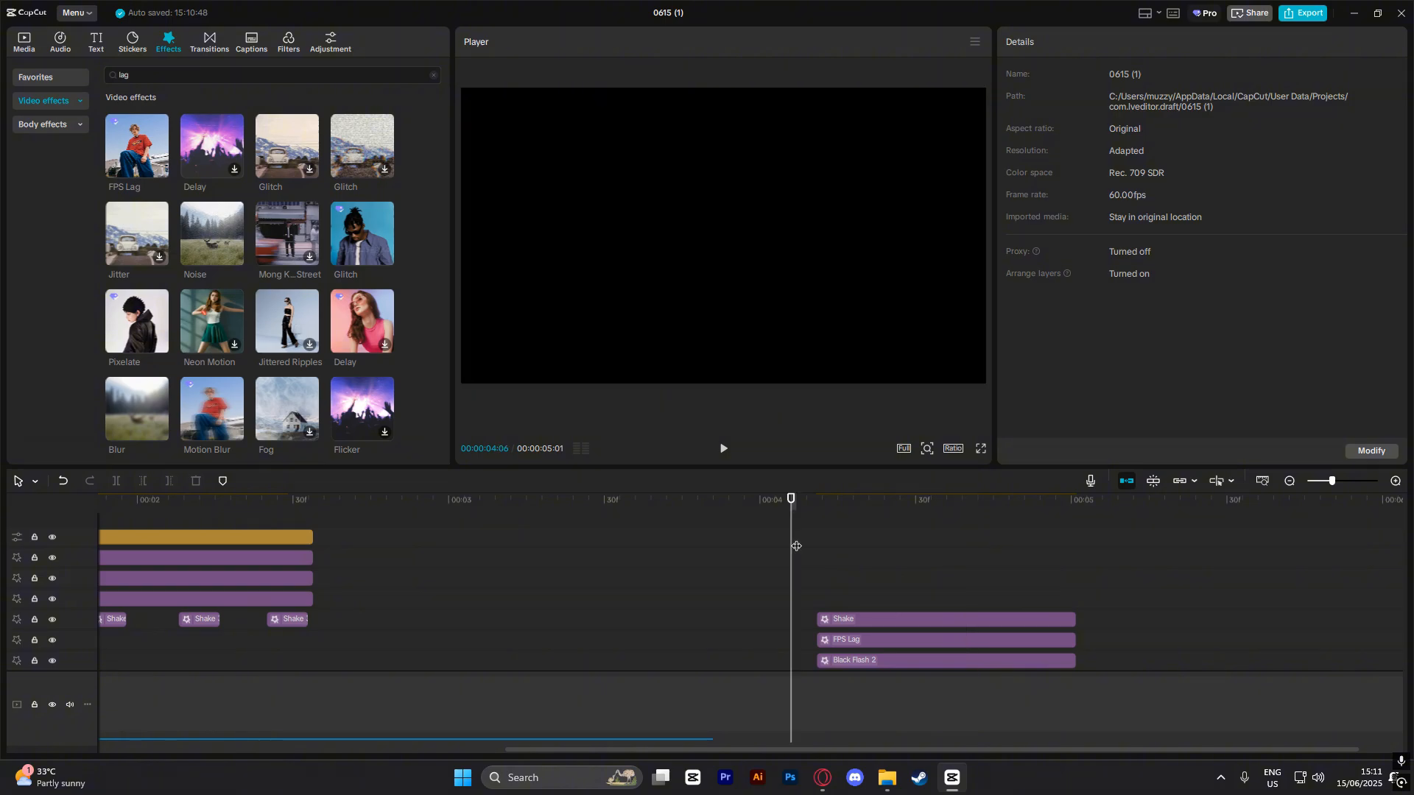
key("space")
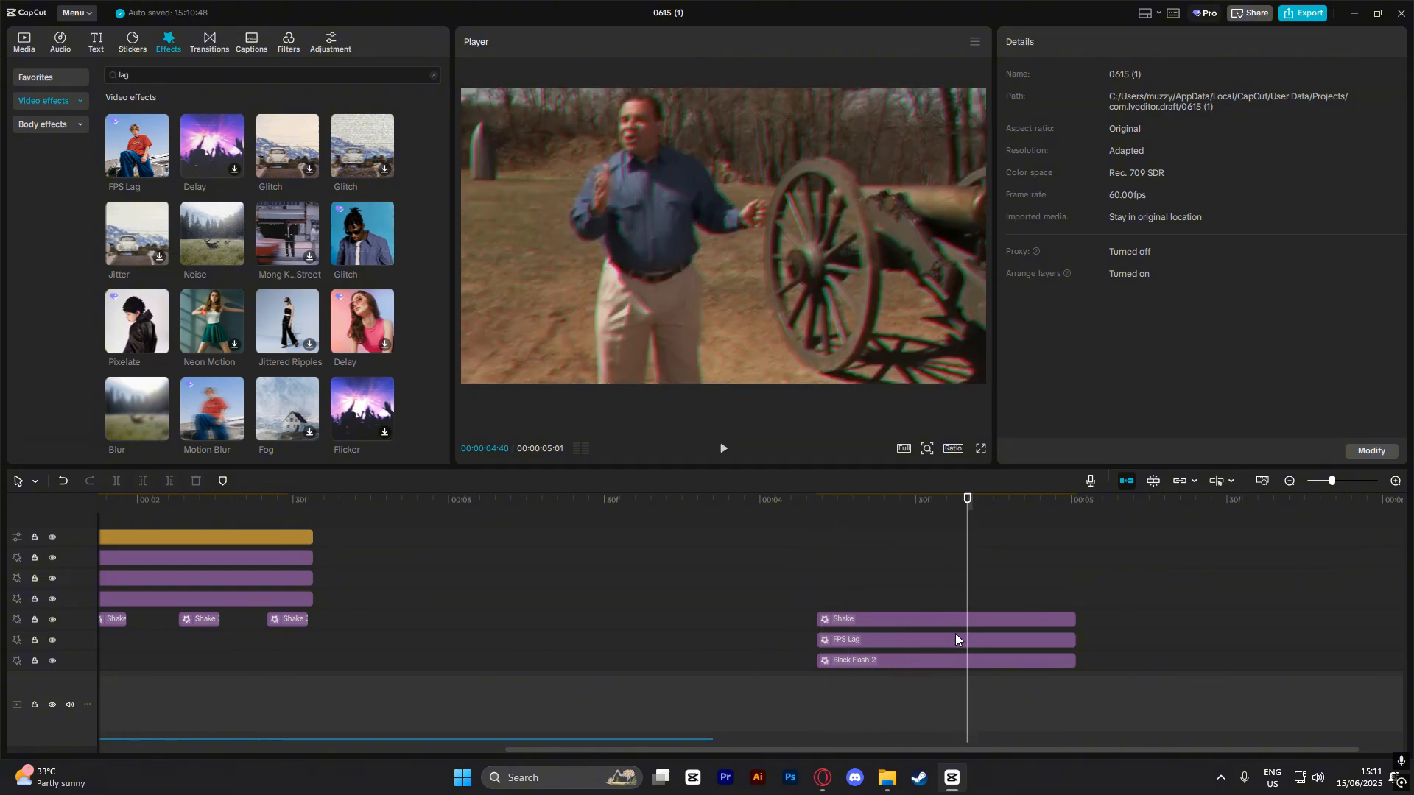
Set the FPS Lag effect's speed to 50 and play the clips.
left_click(956, 638)
left_click_drag(1137, 171, 1156, 180)
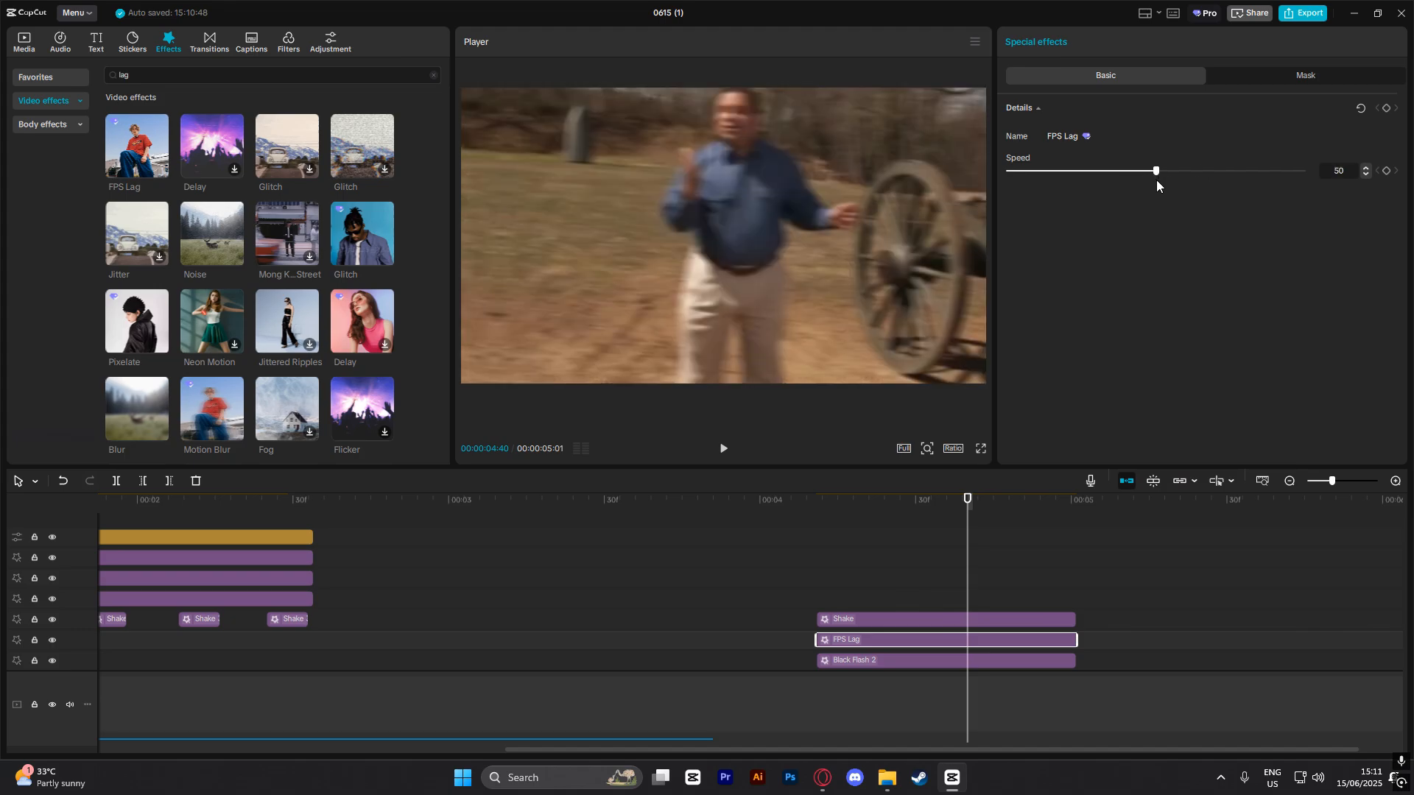
left_click(827, 511)
key("space")
left_click(837, 517)
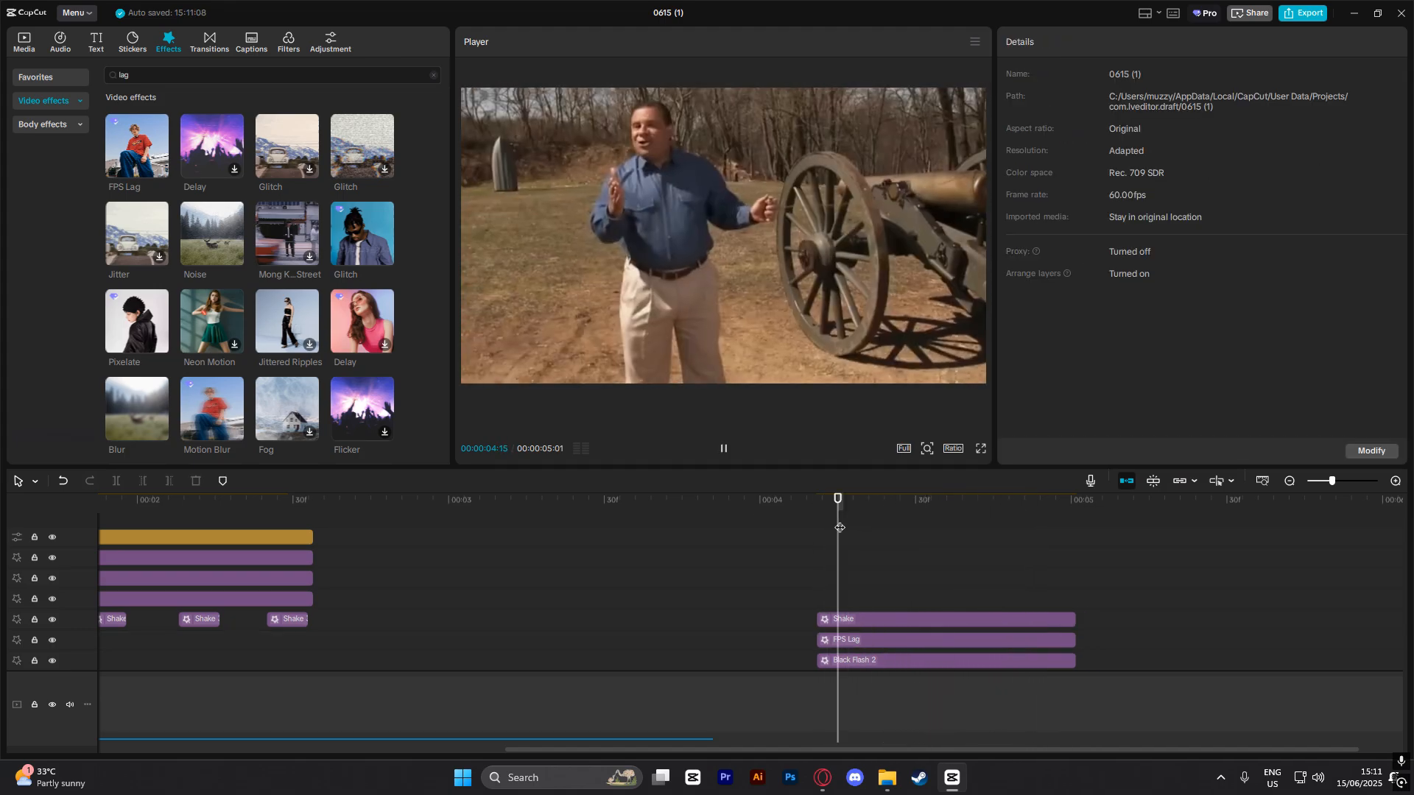
Play the adjusted section at the start of the timeline to compare its effects with the new clips.
left_click(371, 545)
left_click_drag(262, 526, 145, 524)
key("space")
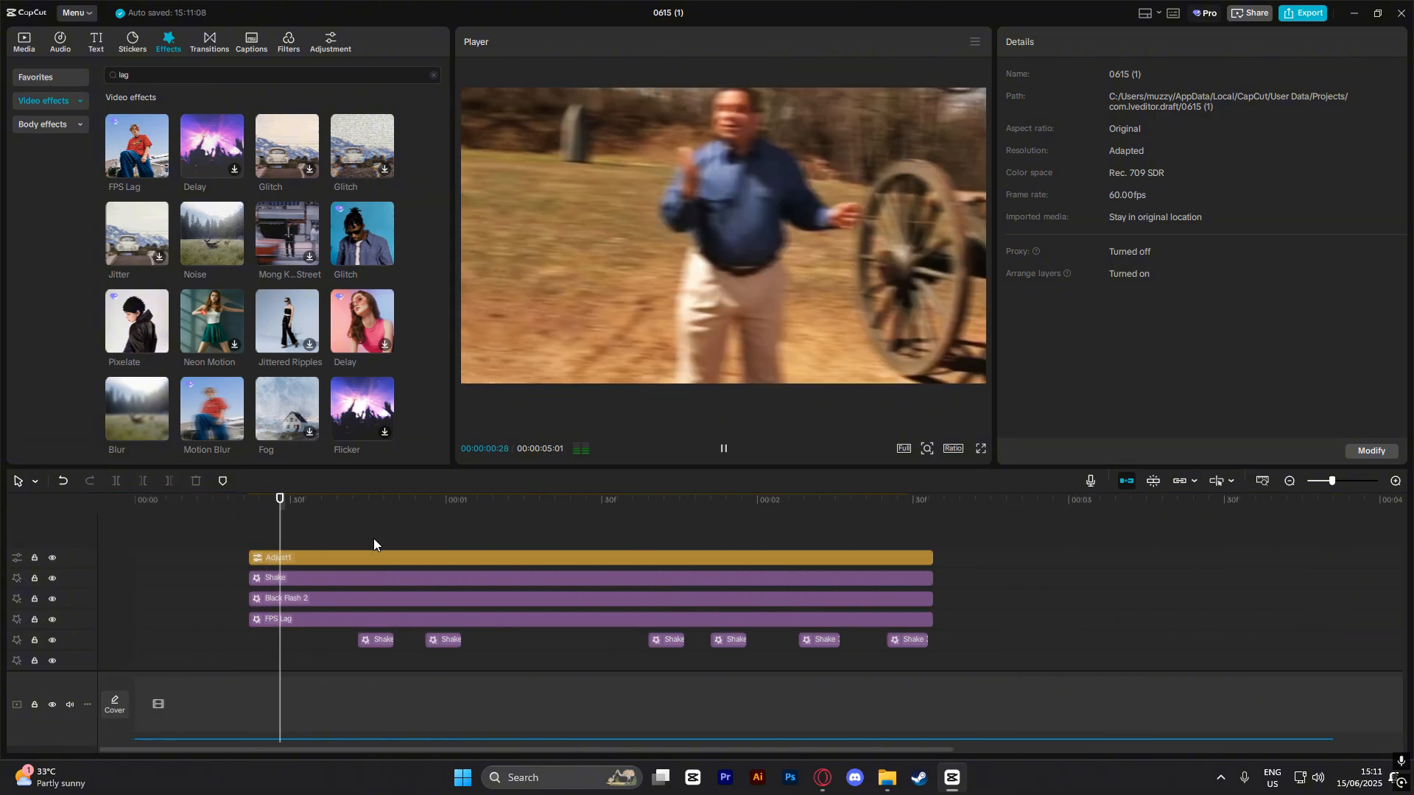
key("space")
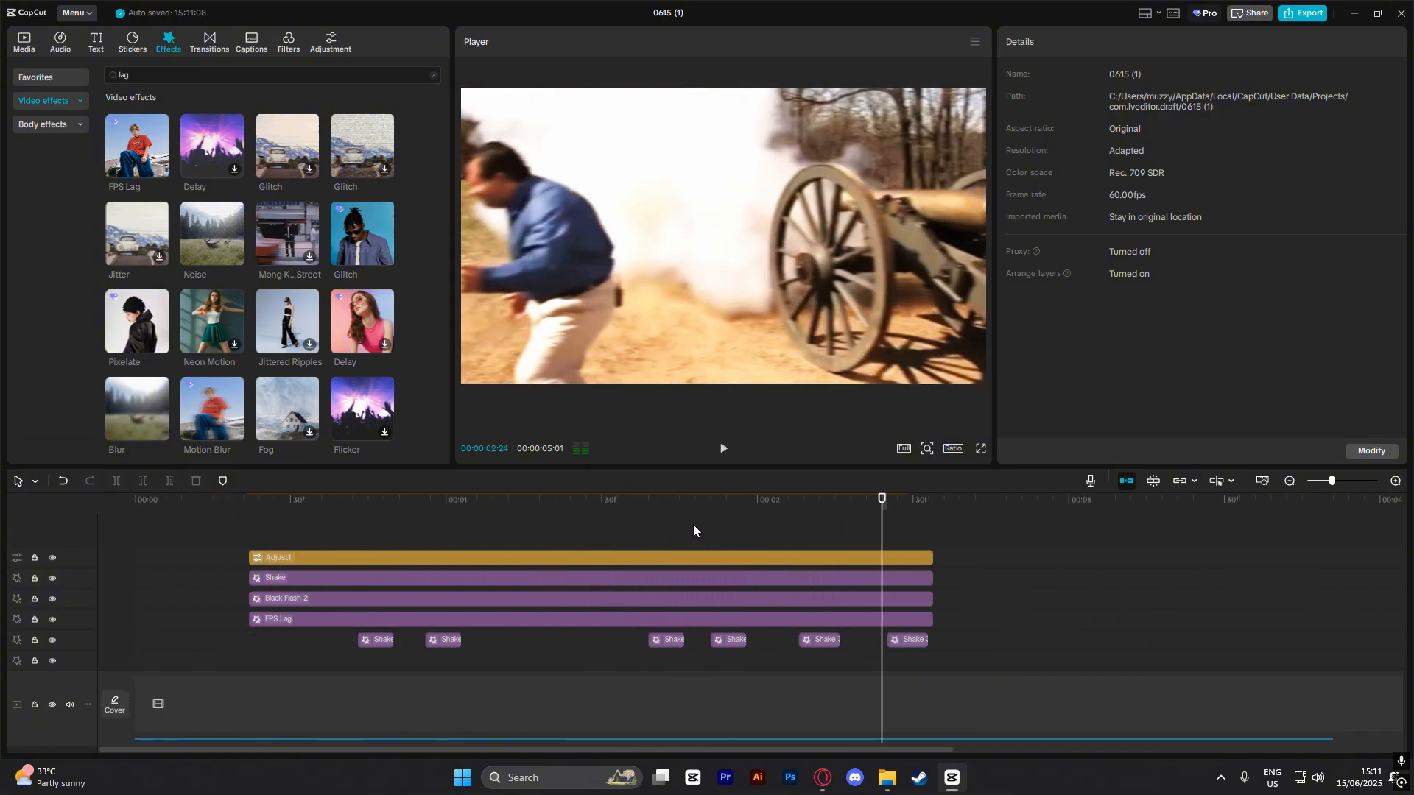
left_click_drag(623, 509, 249, 514)
key("space")
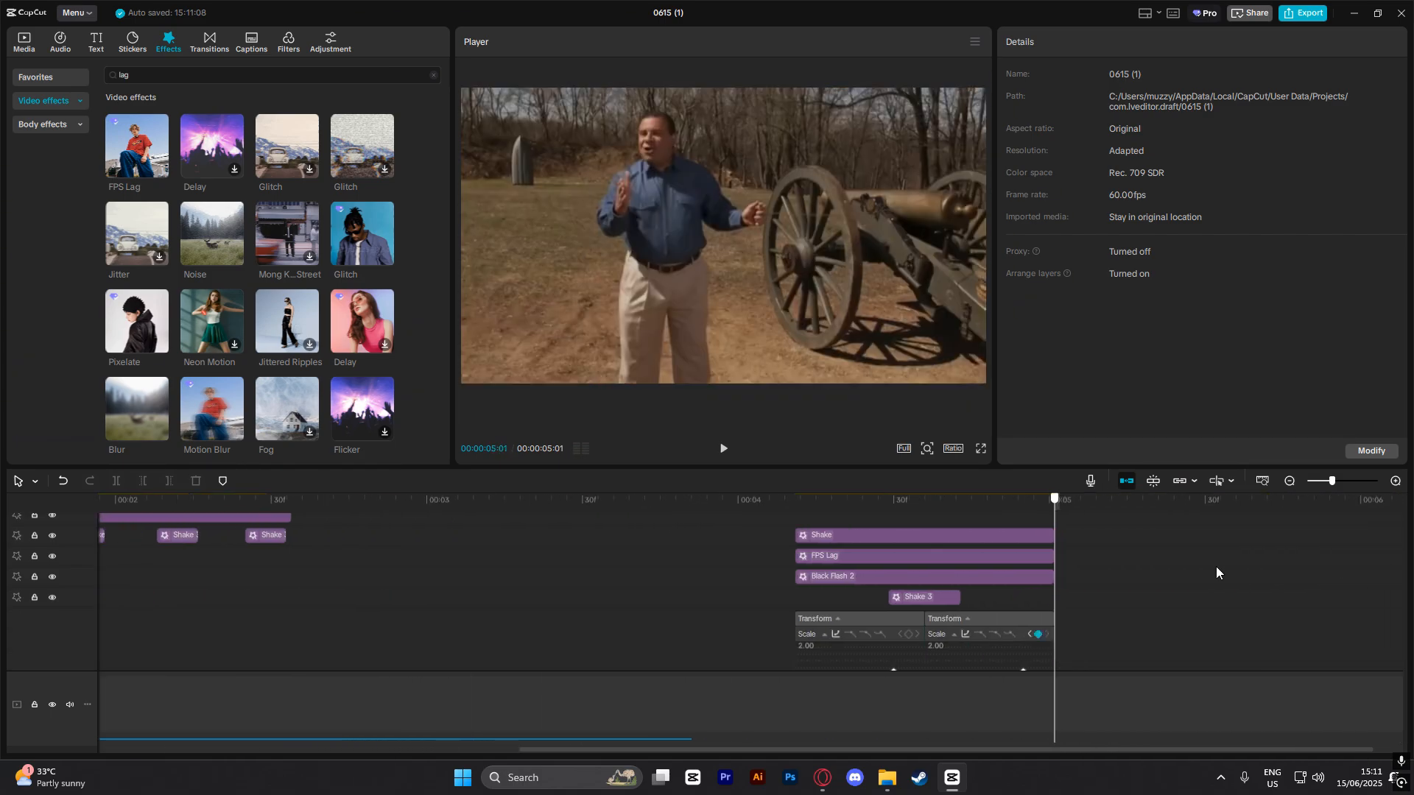
Replay and scrub the closing clips up to 00:00:05:01 to examine the layered effects and the scale curves.
left_click(740, 542)
key("space")
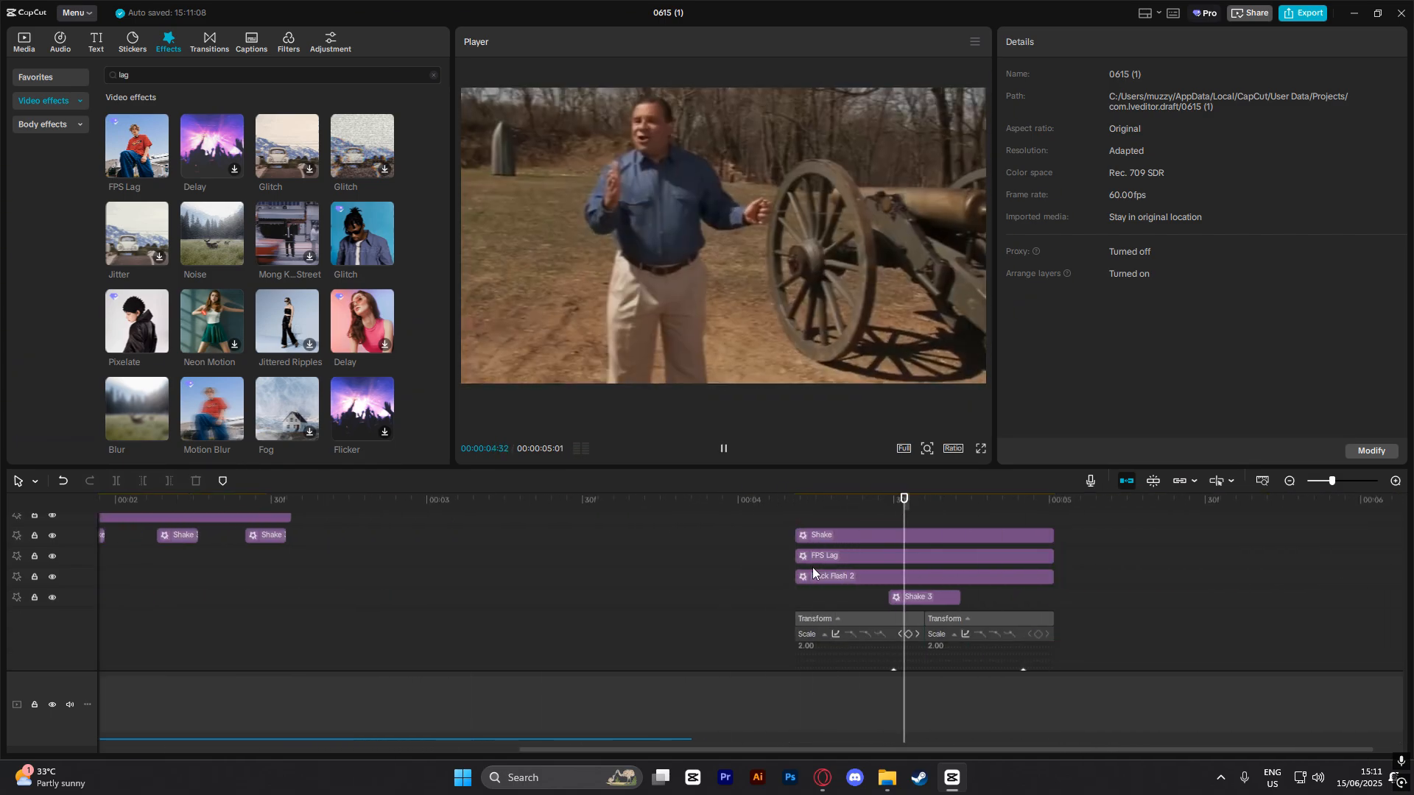
scroll(811, 567, "up", 1)
left_click(742, 534)
left_click(797, 516)
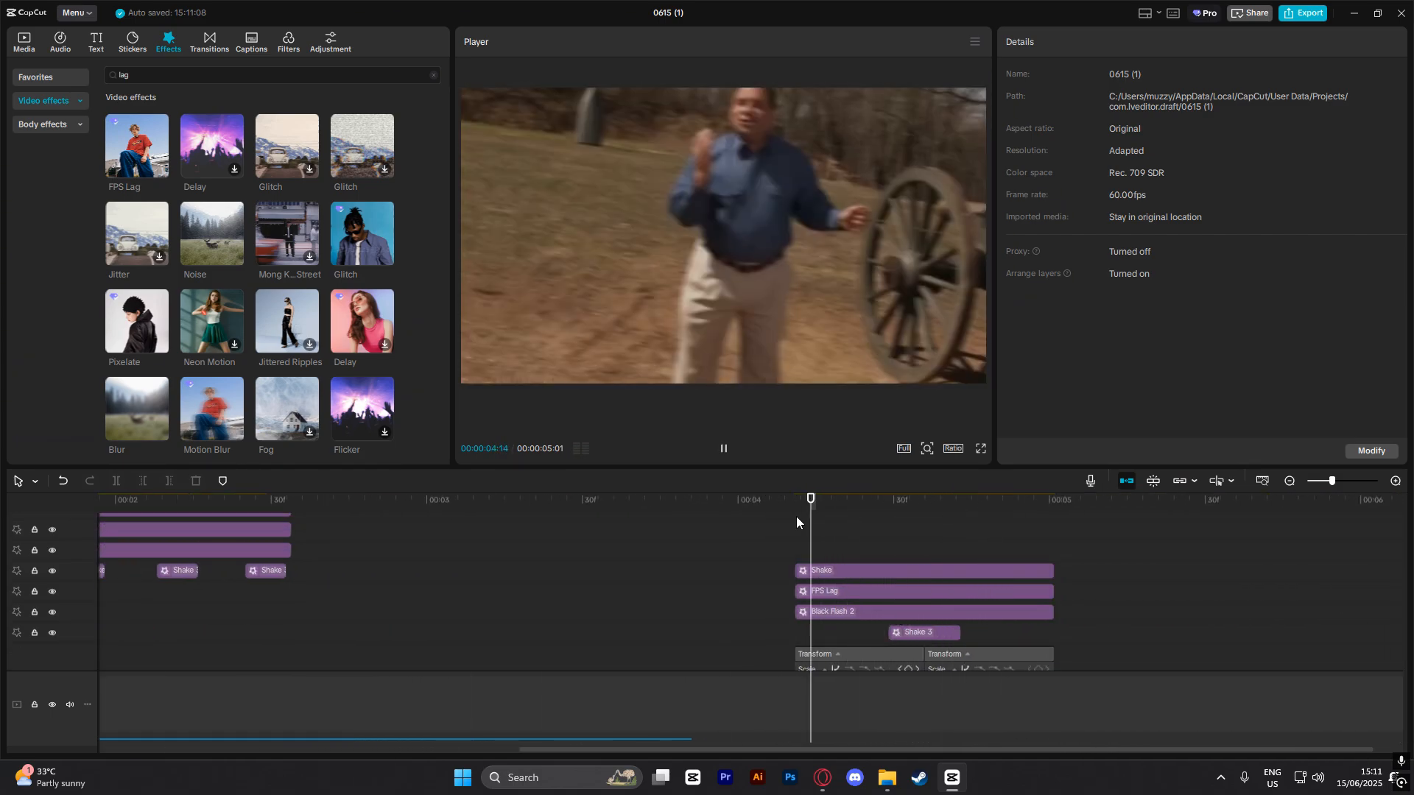
left_click_drag(797, 516, 798, 519)
left_click(791, 505)
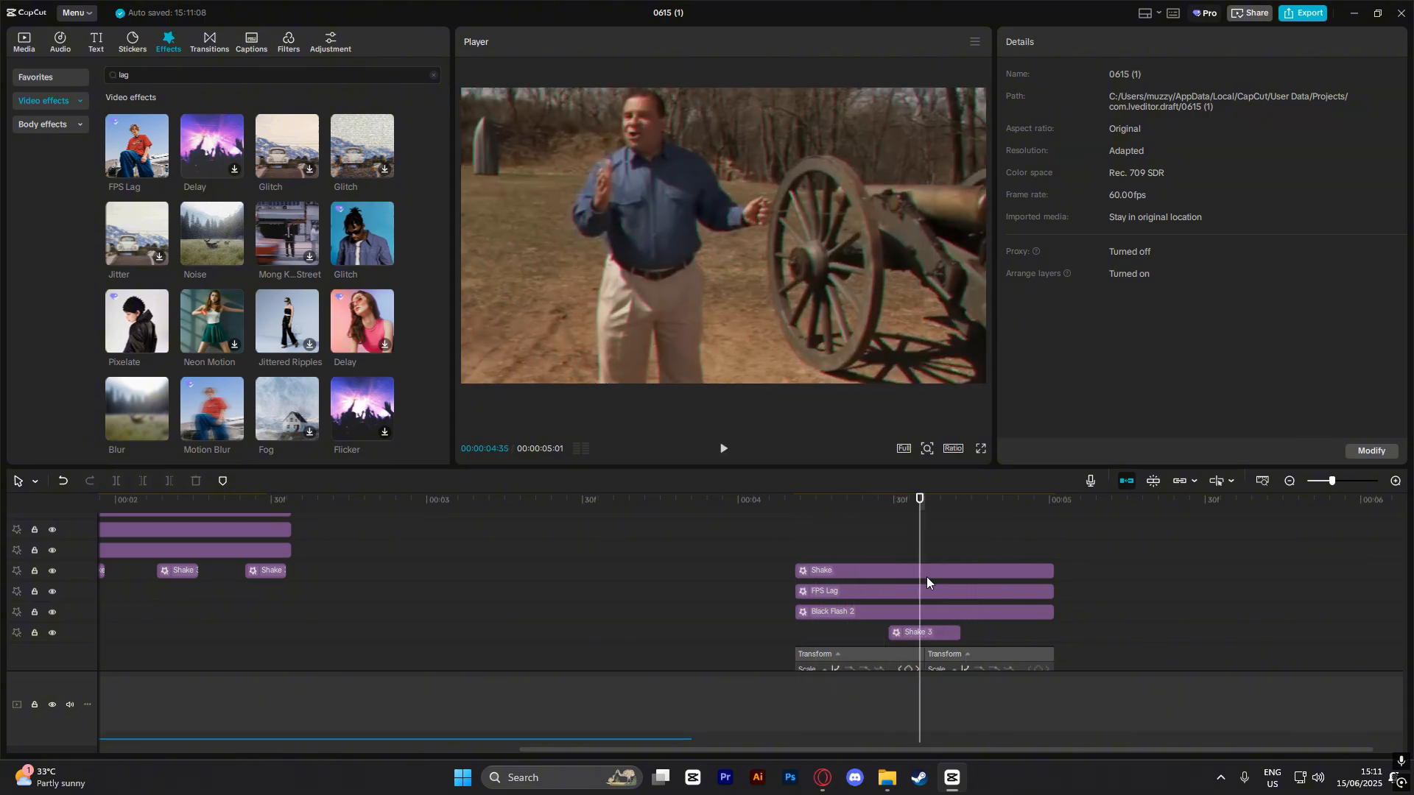
scroll(926, 577, "down", 1)
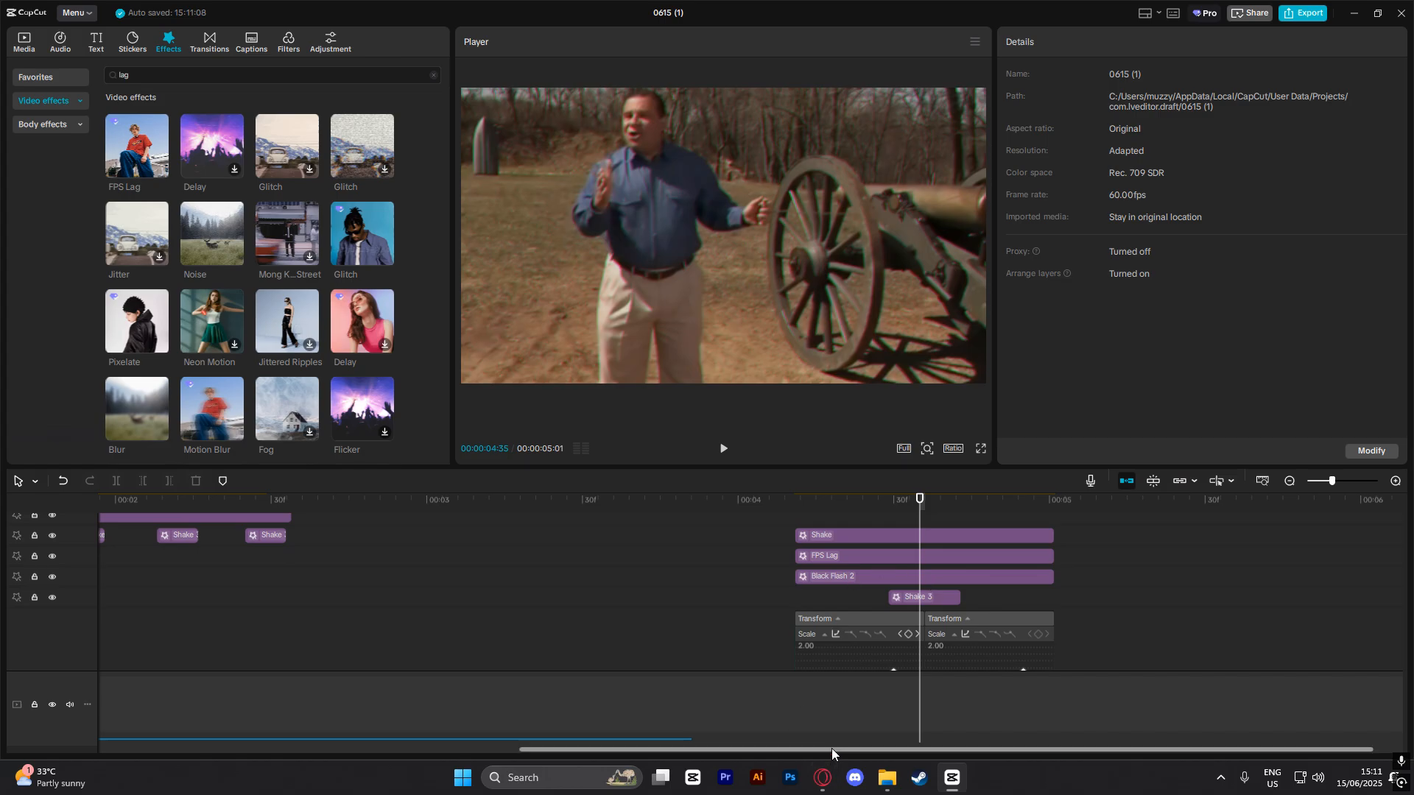
left_click_drag(953, 749, 983, 750)
left_click(737, 516)
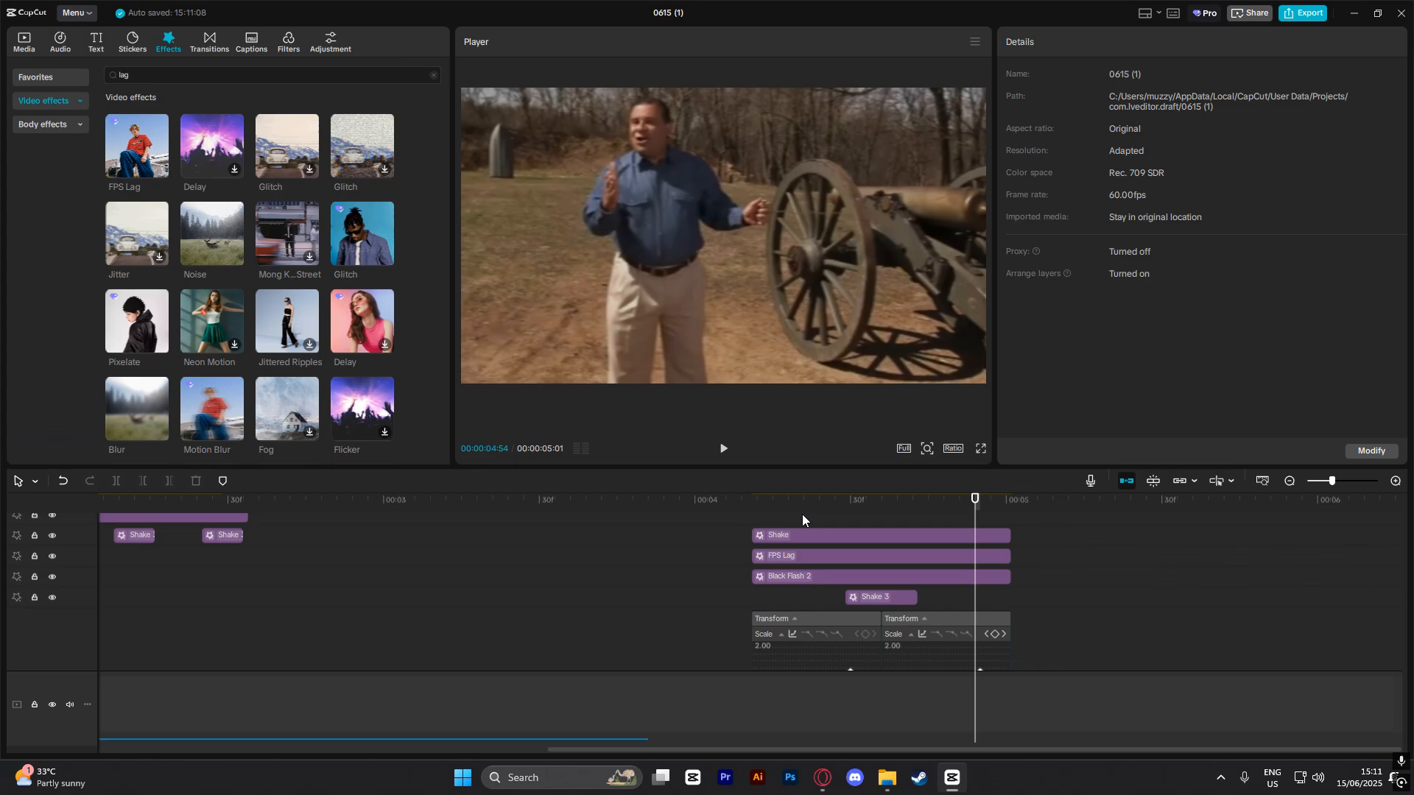
left_click(802, 514)
key("space")
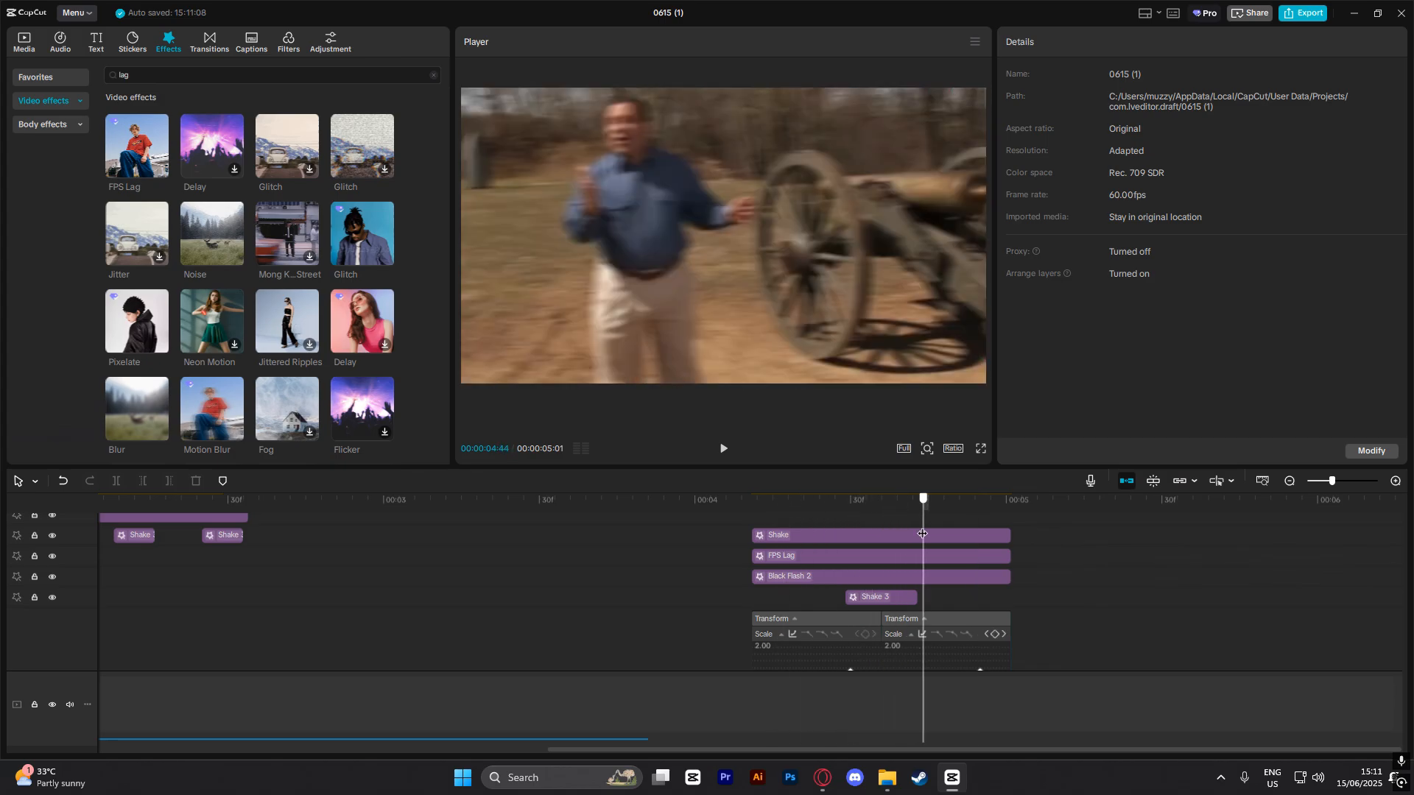
left_click(793, 529)
scroll(807, 731, "down", 3)
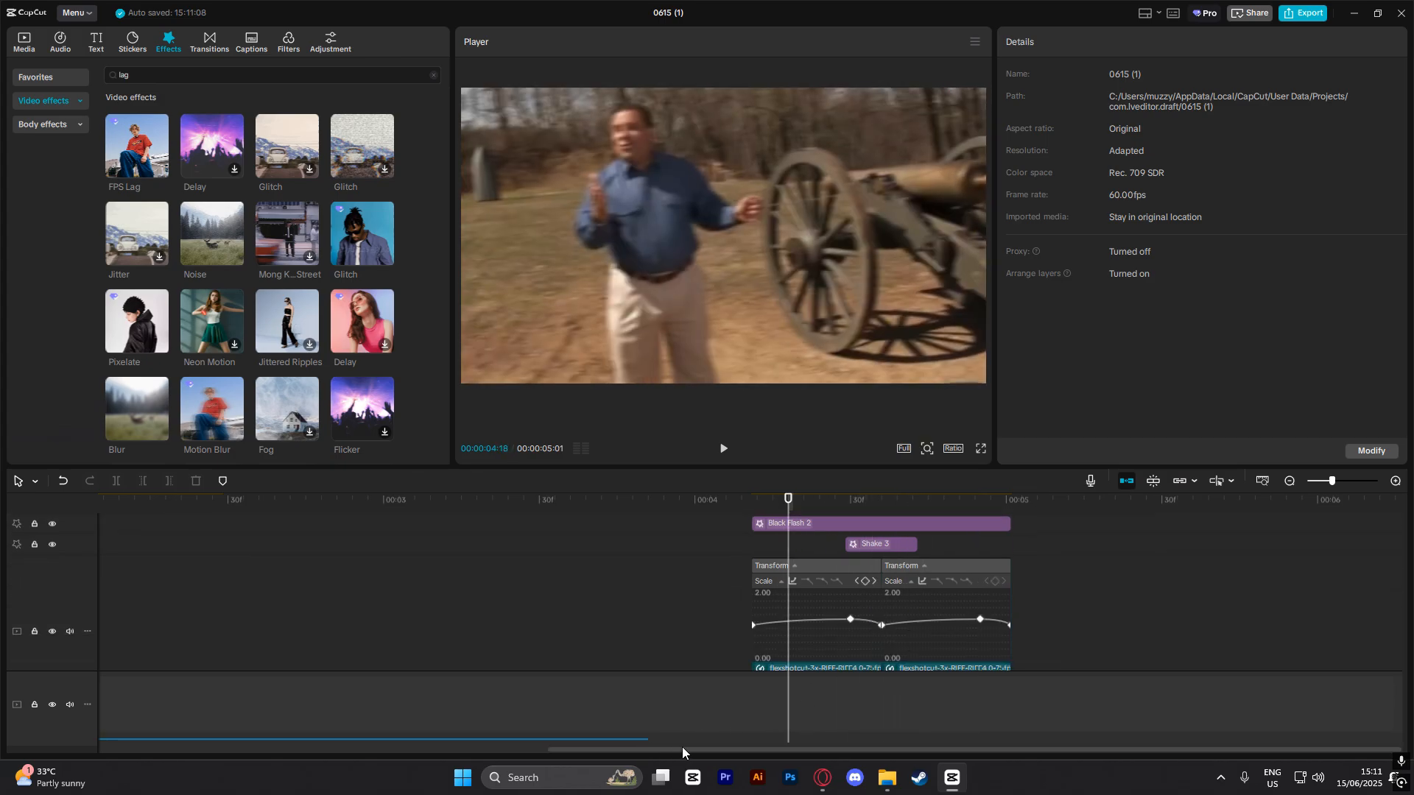